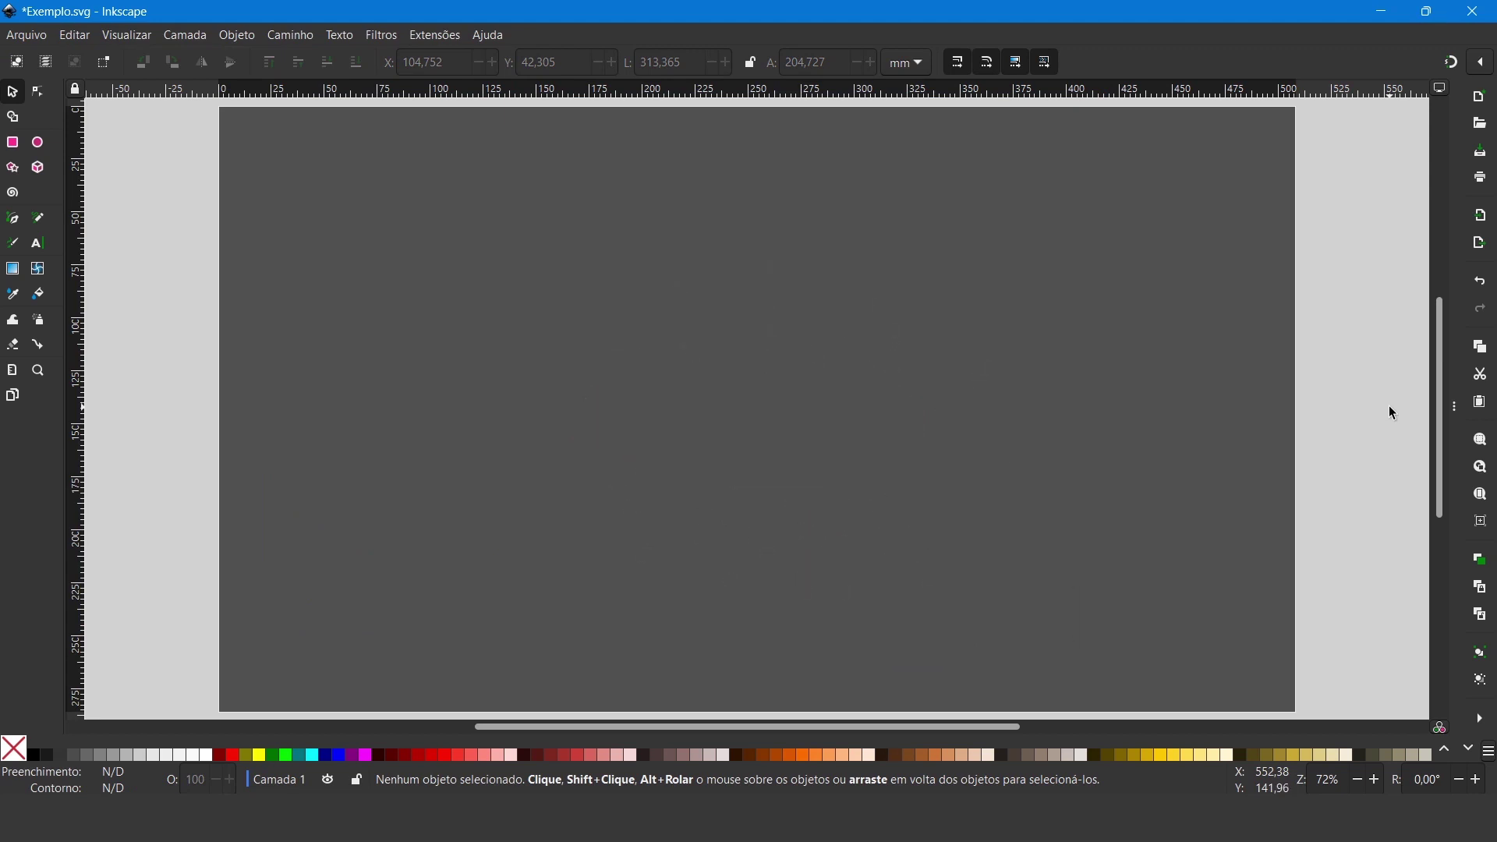
Step: Undo the deletion to bring back the finished gold coin drawing in Exemplo.svg
{"action": "key", "text": "ctrl"}
{"action": "key", "text": "ctrl+z"}
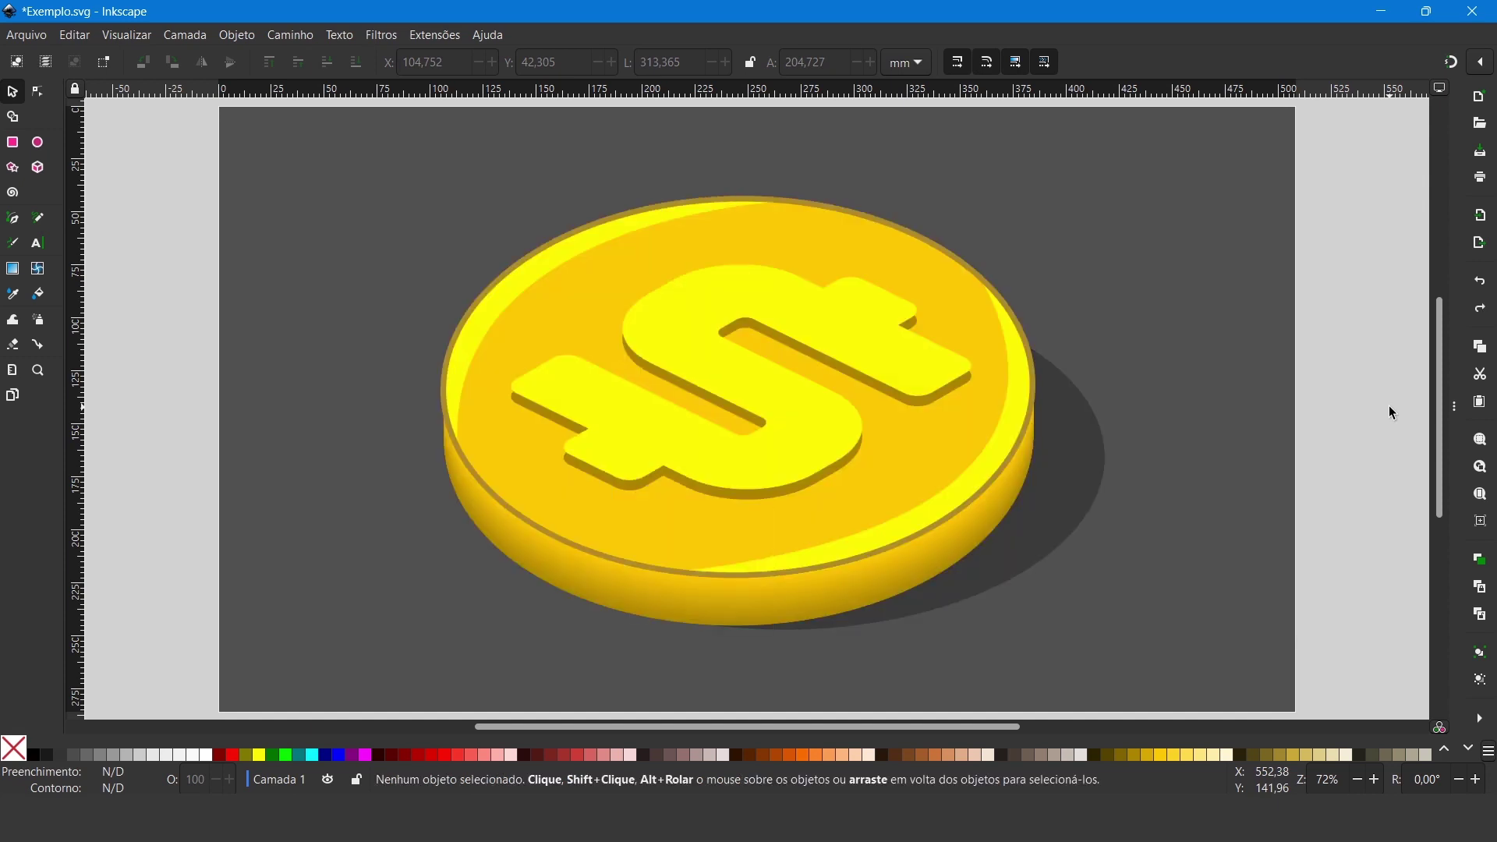
{"action": "left_click", "coordinate": [29, 36]}
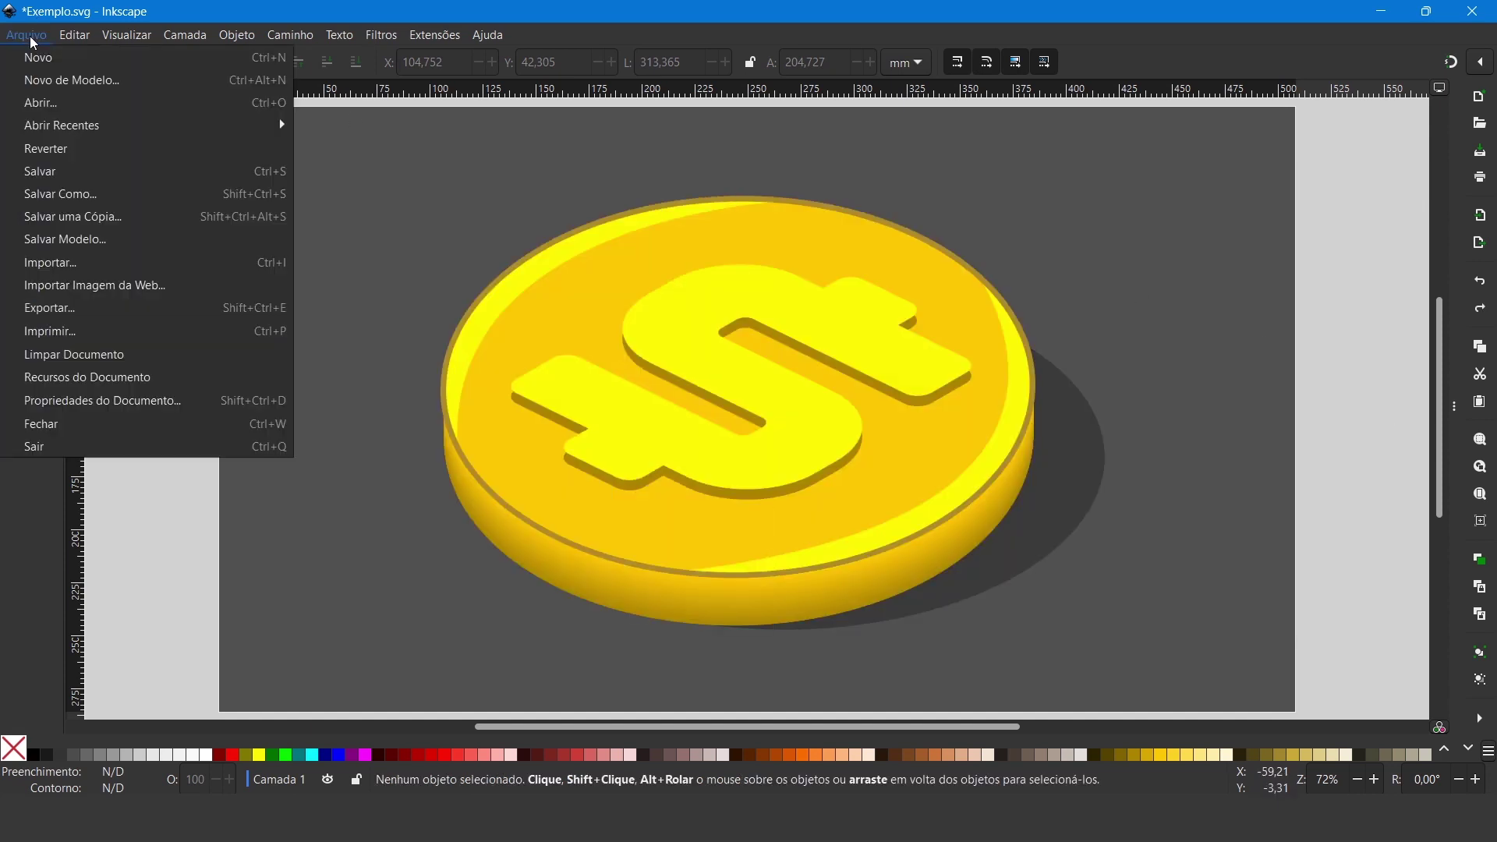
Step: Create a new blank document and switch its page size units to px
{"action": "left_click", "coordinate": [47, 53]}
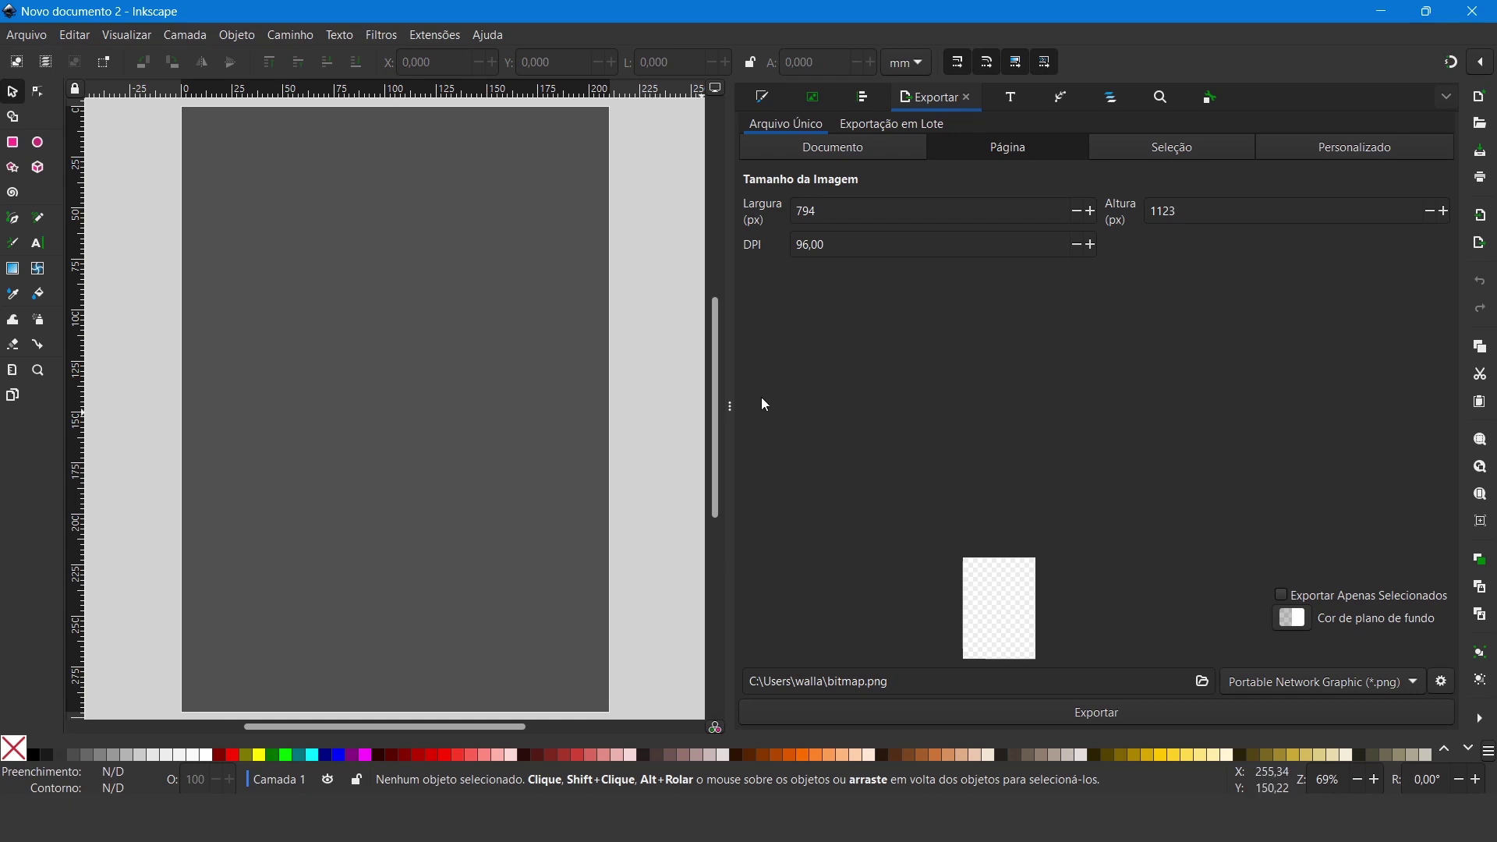
{"action": "left_click", "coordinate": [28, 36]}
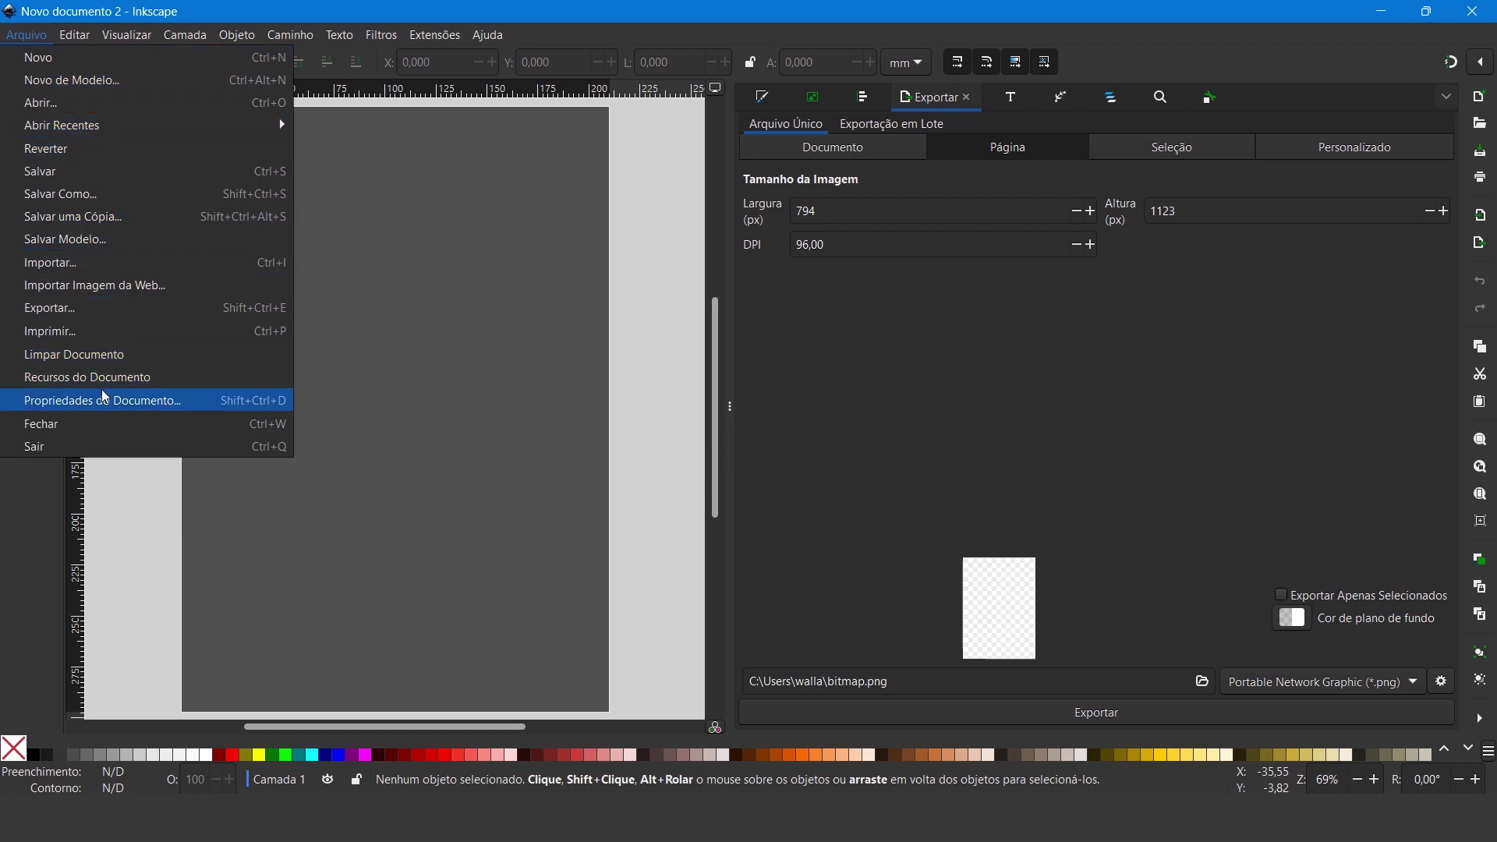
{"action": "left_click", "coordinate": [116, 402]}
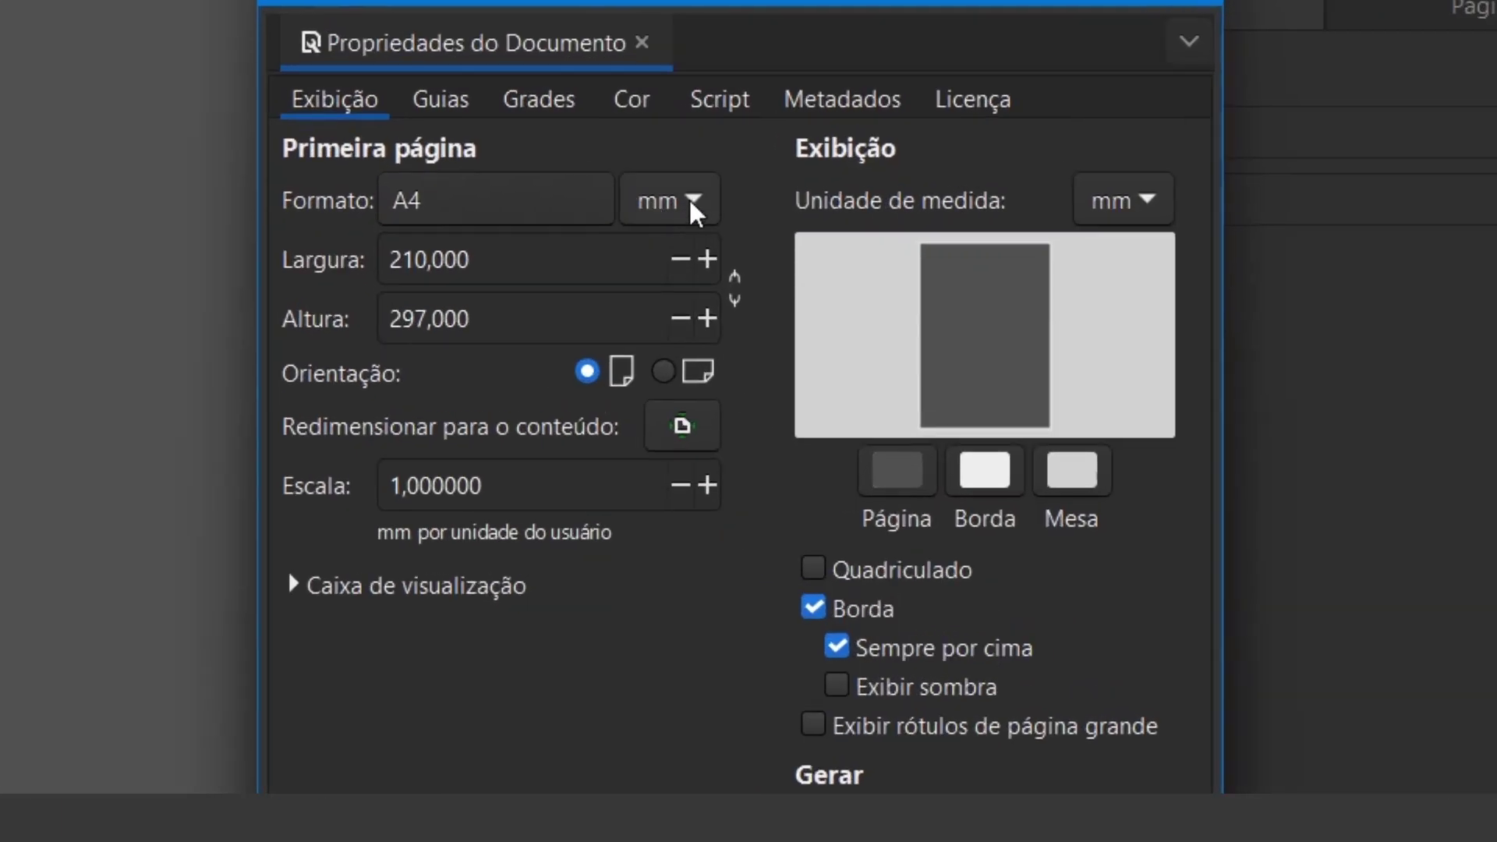
{"action": "left_click", "coordinate": [610, 246]}
{"action": "left_click", "coordinate": [596, 271]}
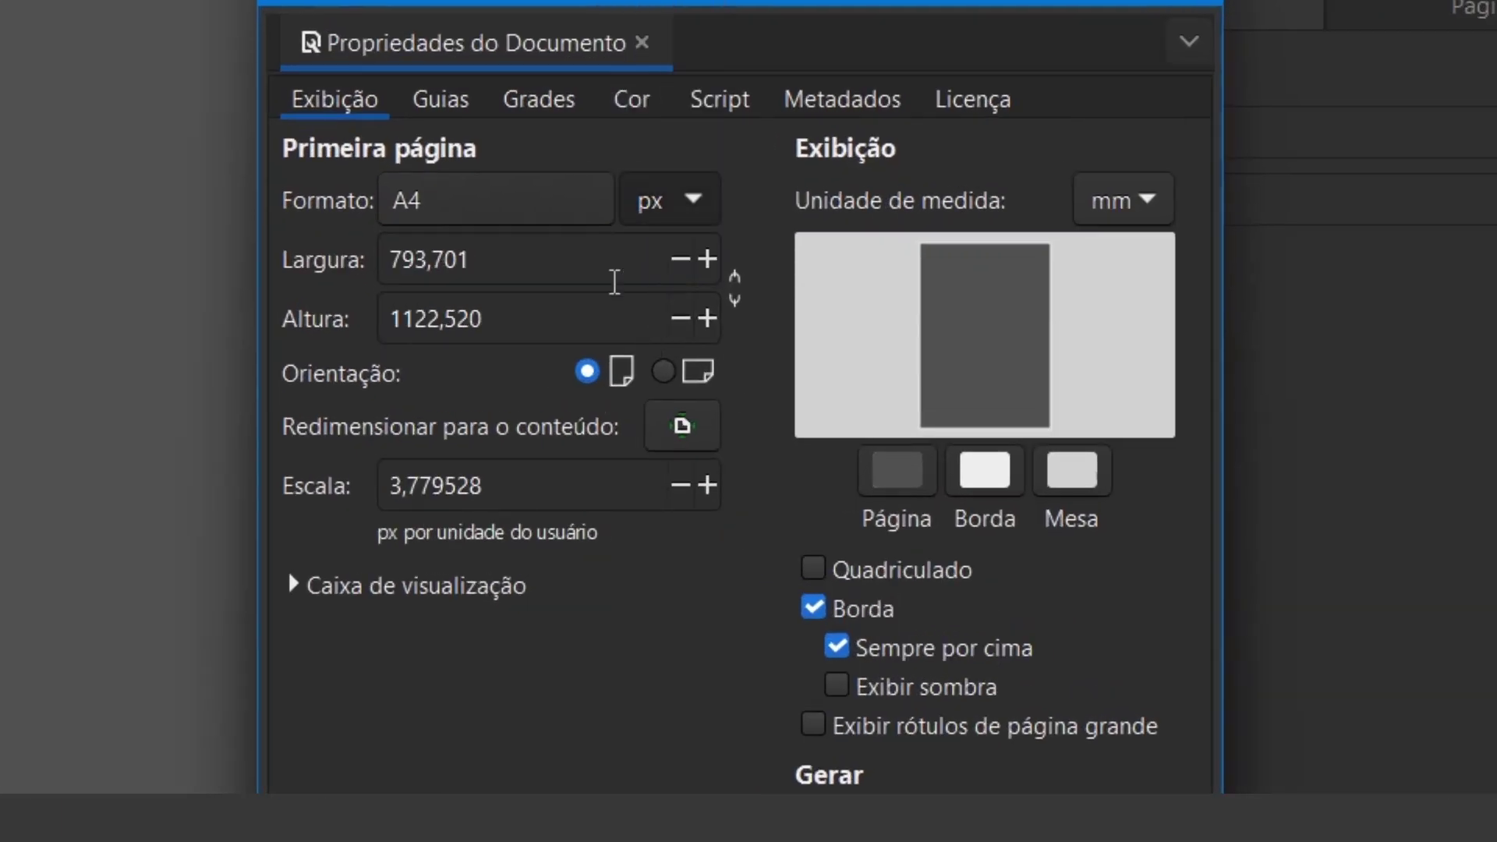
Step: Set the page width to 1920 and height to 1080 px, then close Document Properties
{"action": "left_click_drag", "start_coordinate": [511, 259], "coordinate": [332, 269]}
{"action": "type", "text": "1920"}
{"action": "left_click_drag", "start_coordinate": [535, 305], "coordinate": [329, 322]}
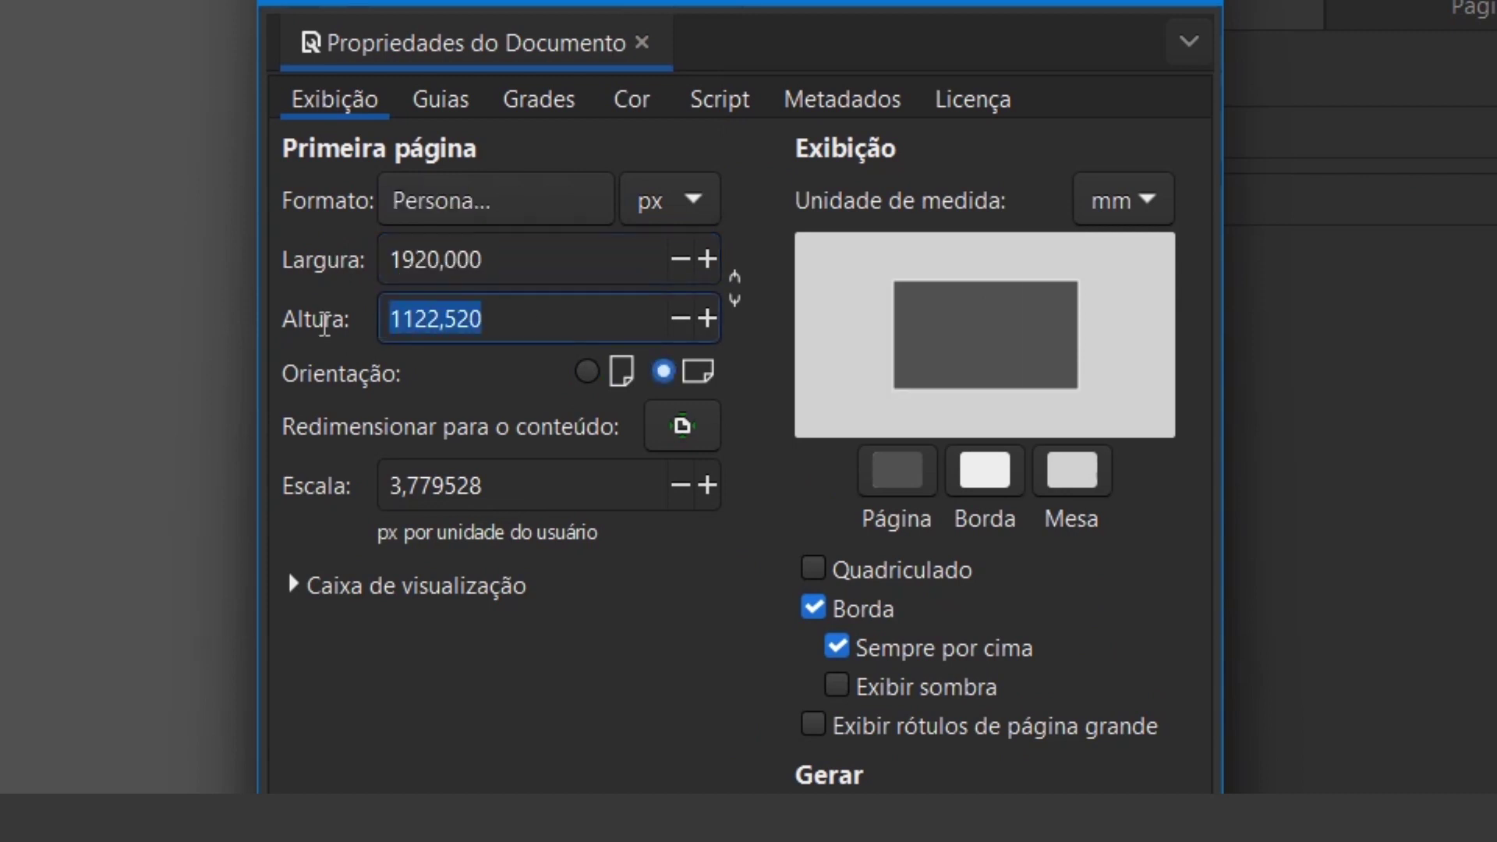
{"action": "type", "text": "1080"}
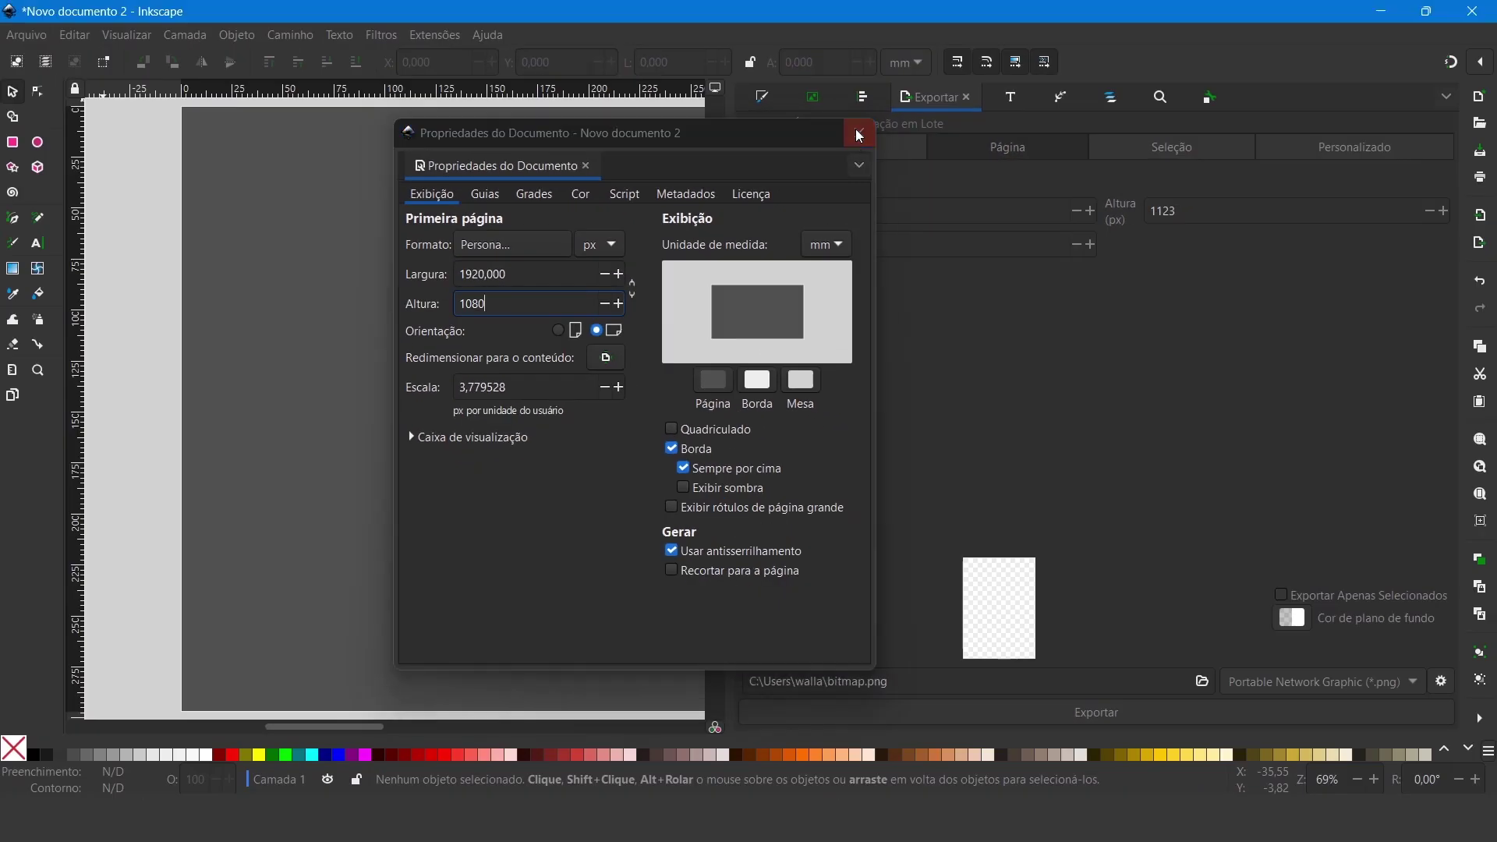
{"action": "left_click", "coordinate": [859, 134]}
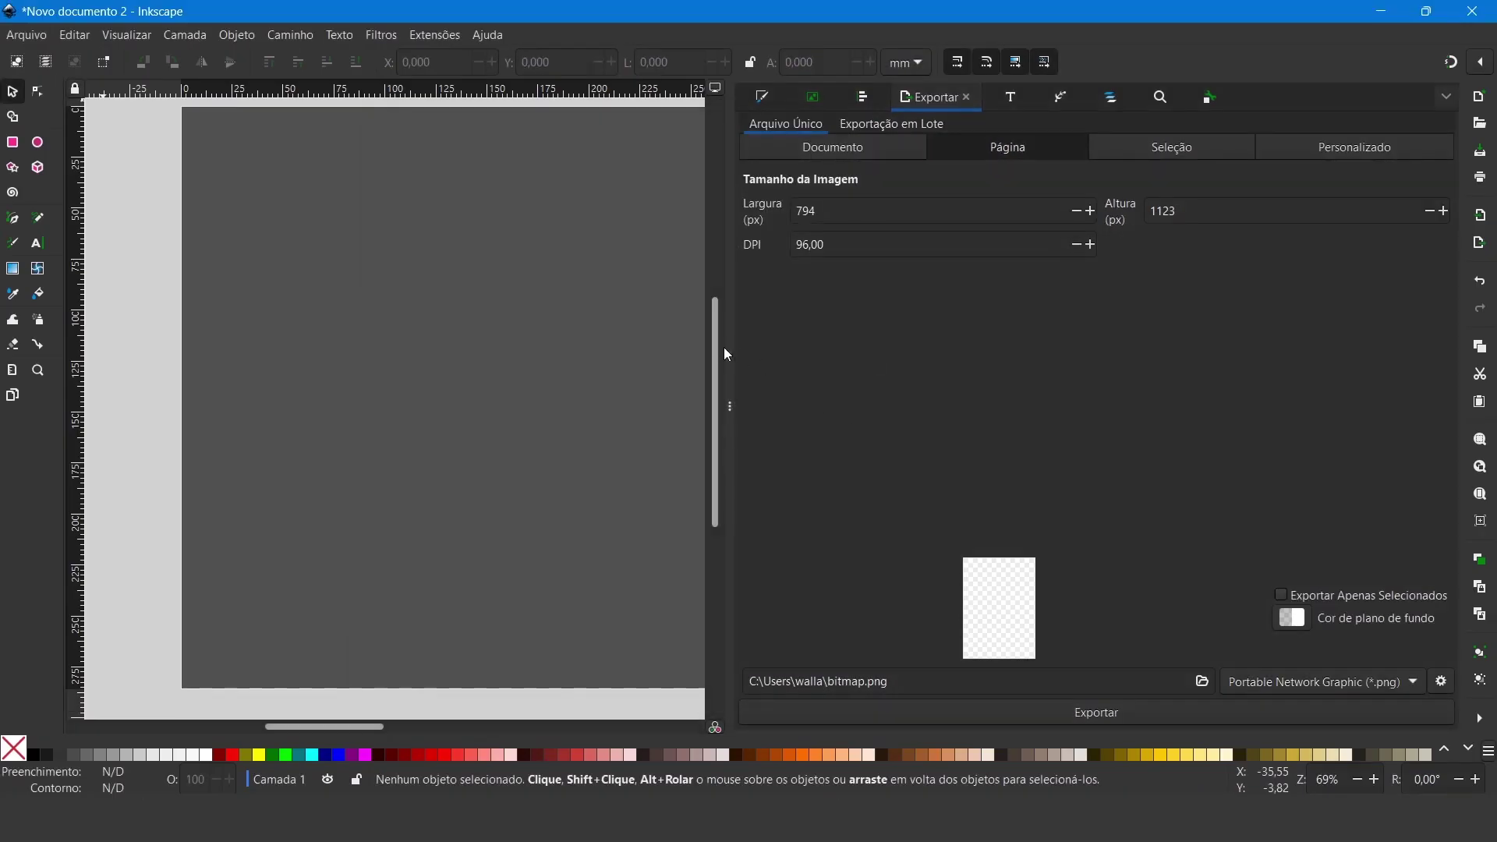
{"action": "left_click_drag", "start_coordinate": [729, 345], "coordinate": [1224, 330]}
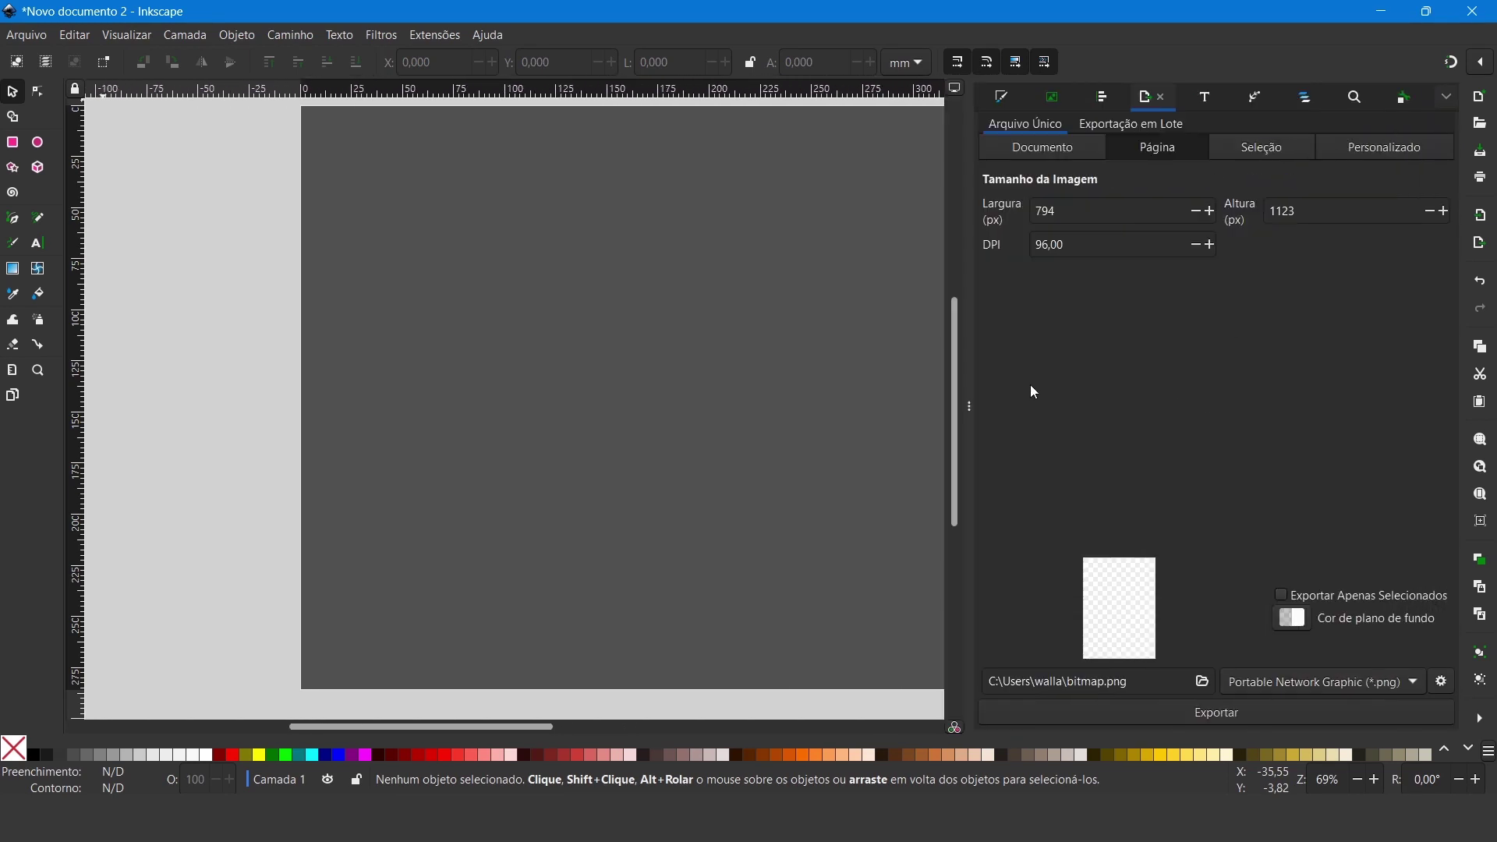
Step: Draw a yellow circle of about 137.6 mm near the page centre and bring up its Fill and Stroke settings
{"action": "key", "text": "5"}
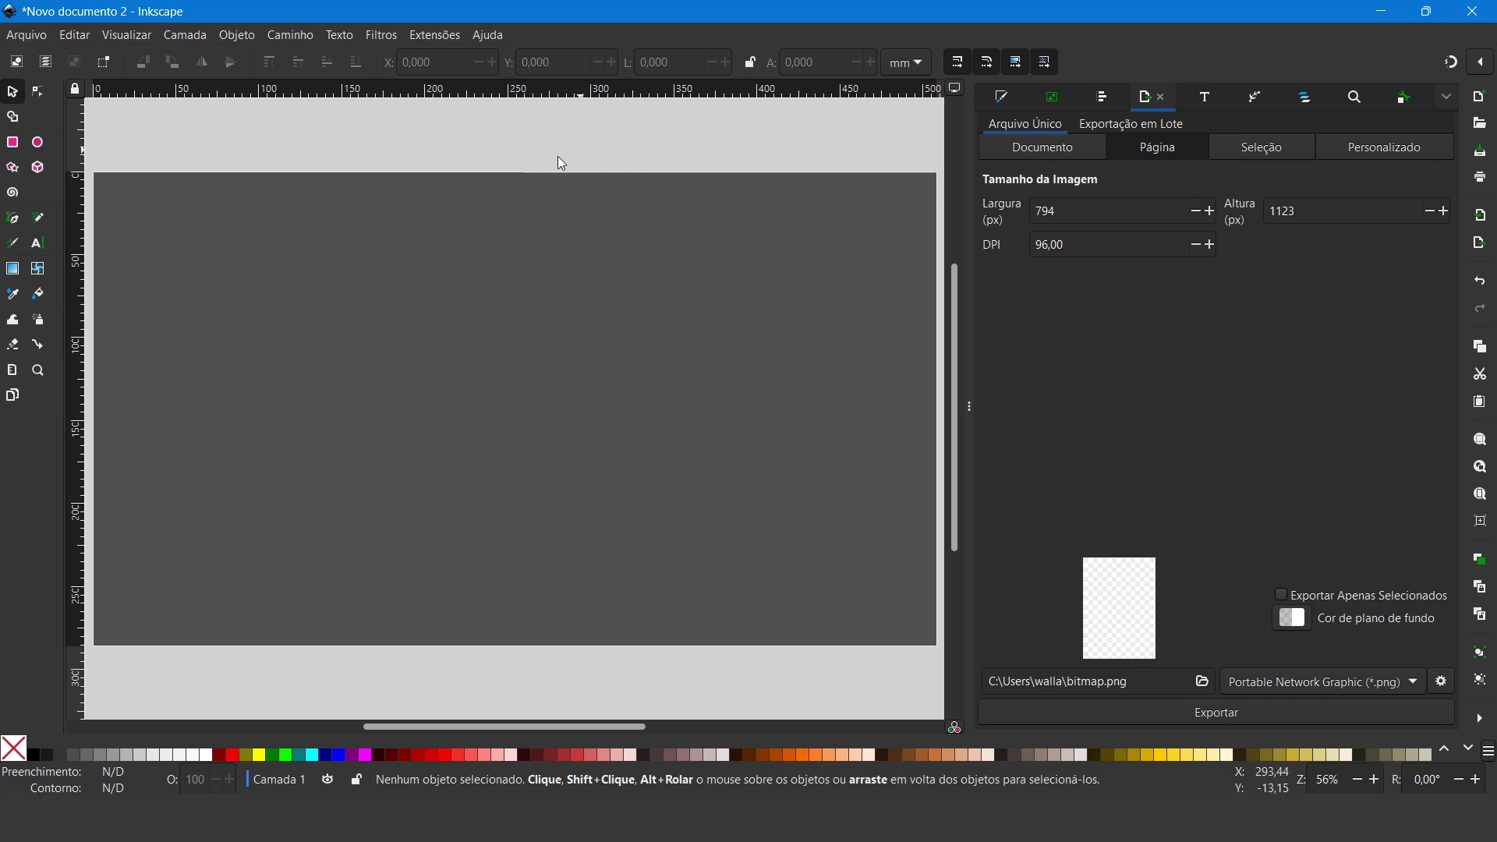
{"action": "left_click", "coordinate": [39, 145]}
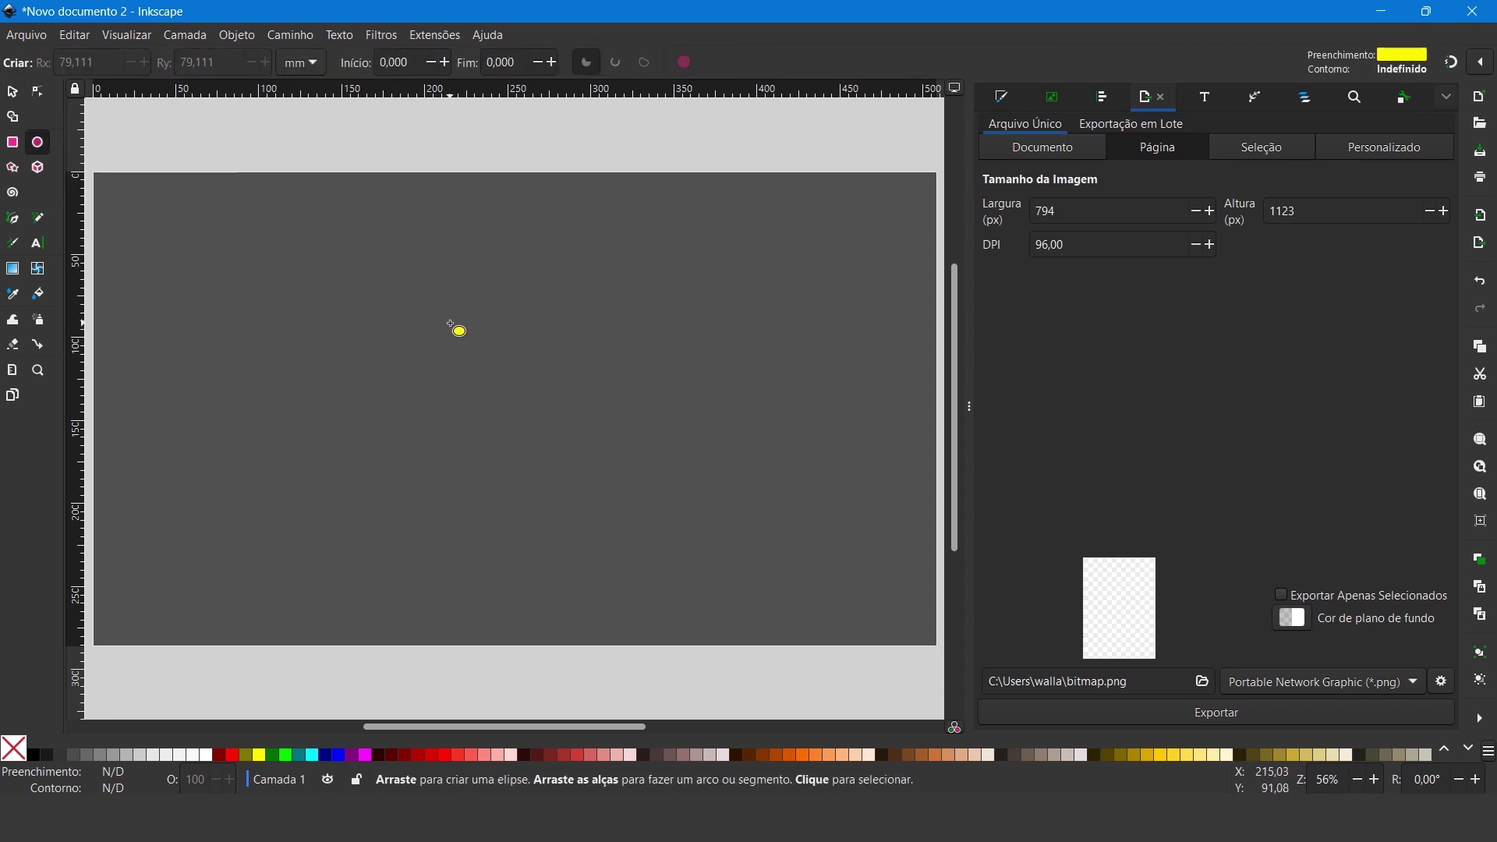
{"action": "left_click_drag", "start_coordinate": [421, 279], "coordinate": [658, 520]}
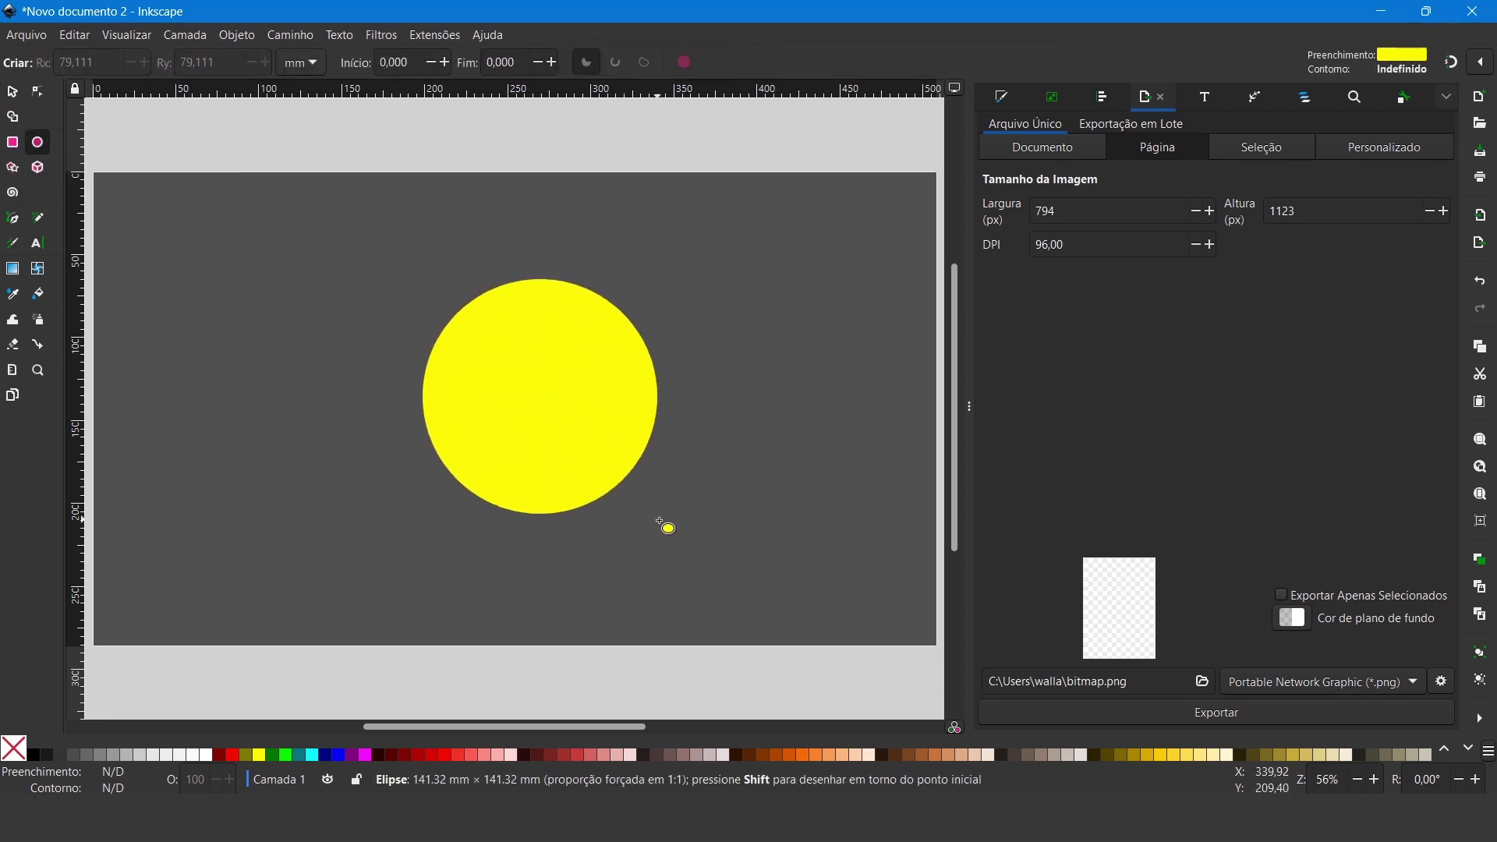
{"action": "left_click_drag", "start_coordinate": [657, 521], "coordinate": [655, 527]}
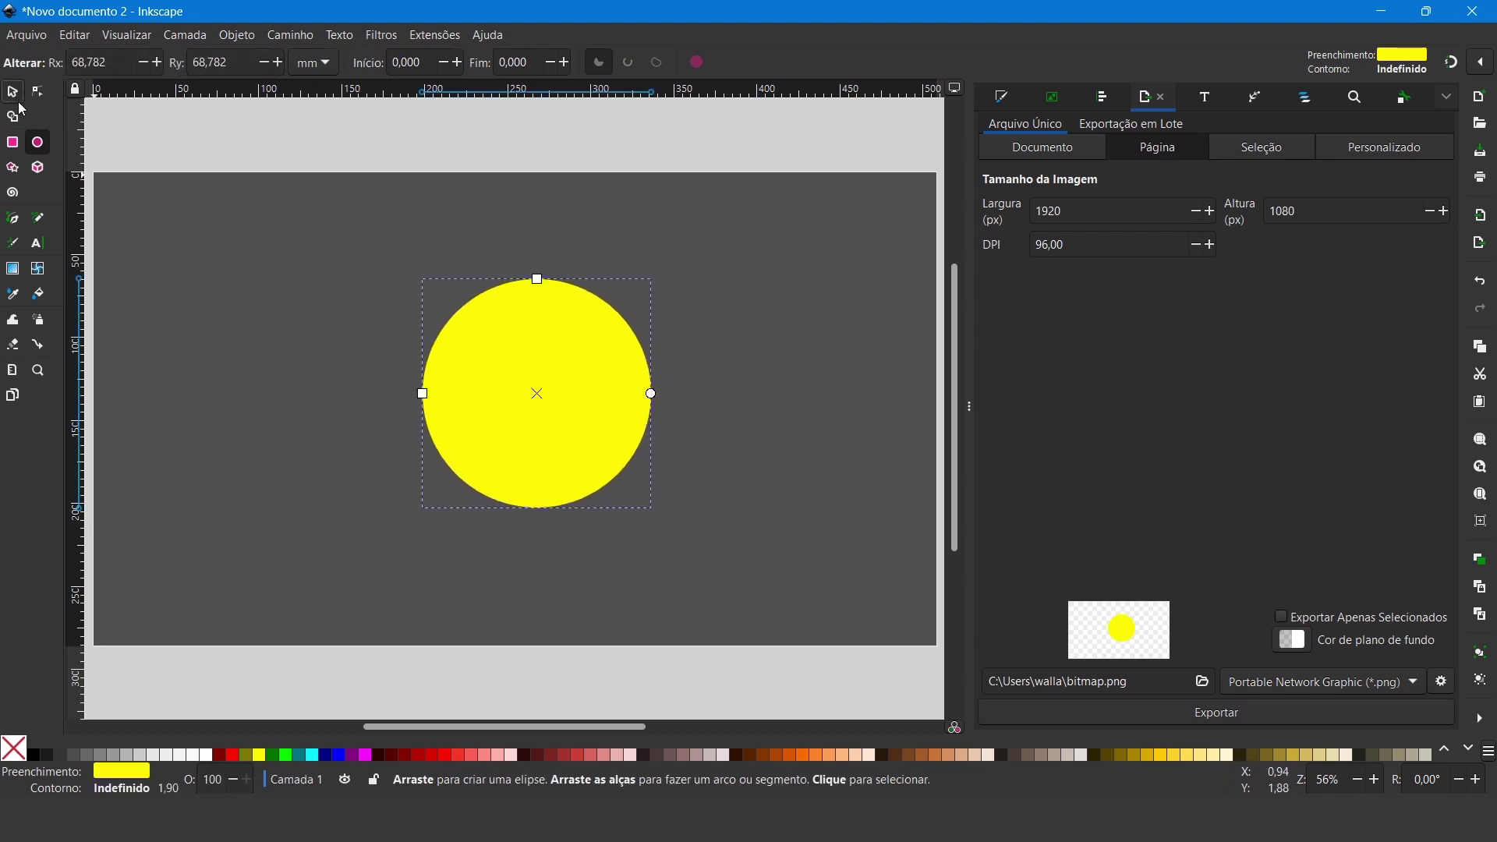
{"action": "left_click", "coordinate": [13, 93]}
{"action": "left_click_drag", "start_coordinate": [555, 390], "coordinate": [573, 405]}
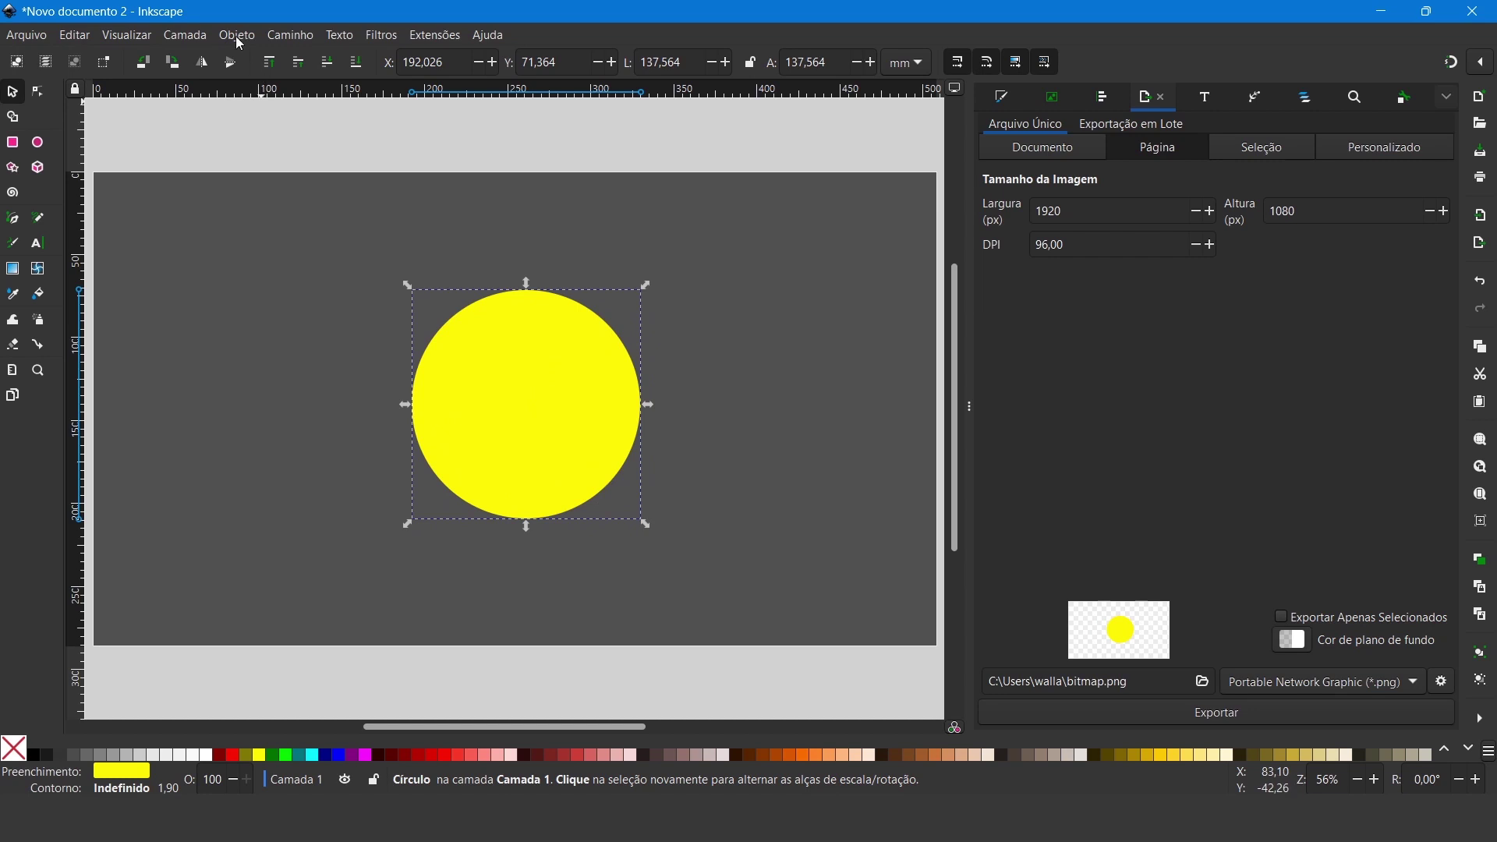
{"action": "left_click", "coordinate": [238, 37]}
{"action": "left_click", "coordinate": [268, 80]}
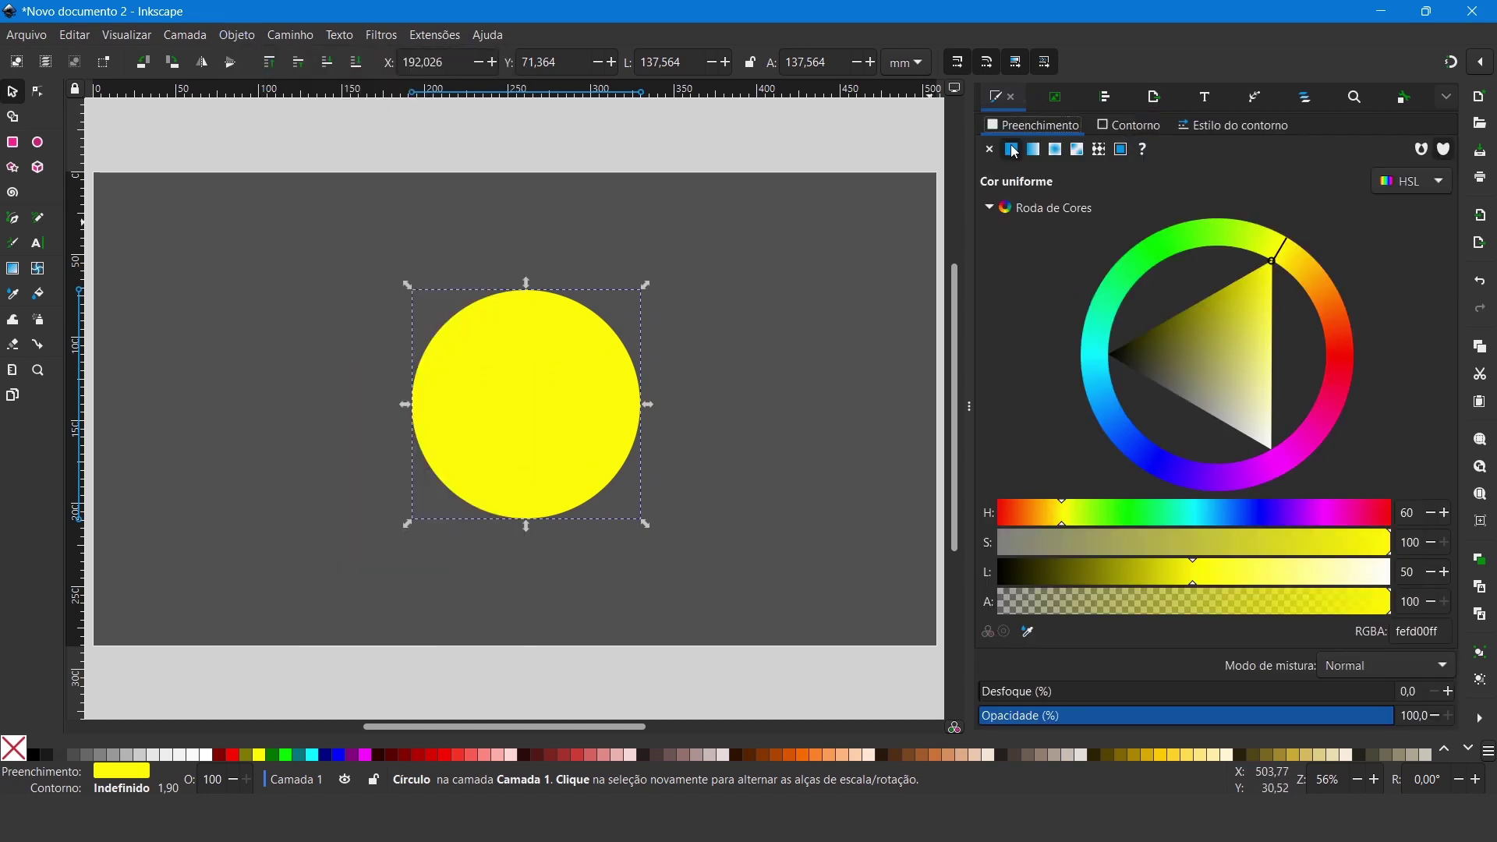
Step: Remove the circle's outline, then undo that change
{"action": "left_click", "coordinate": [1126, 127]}
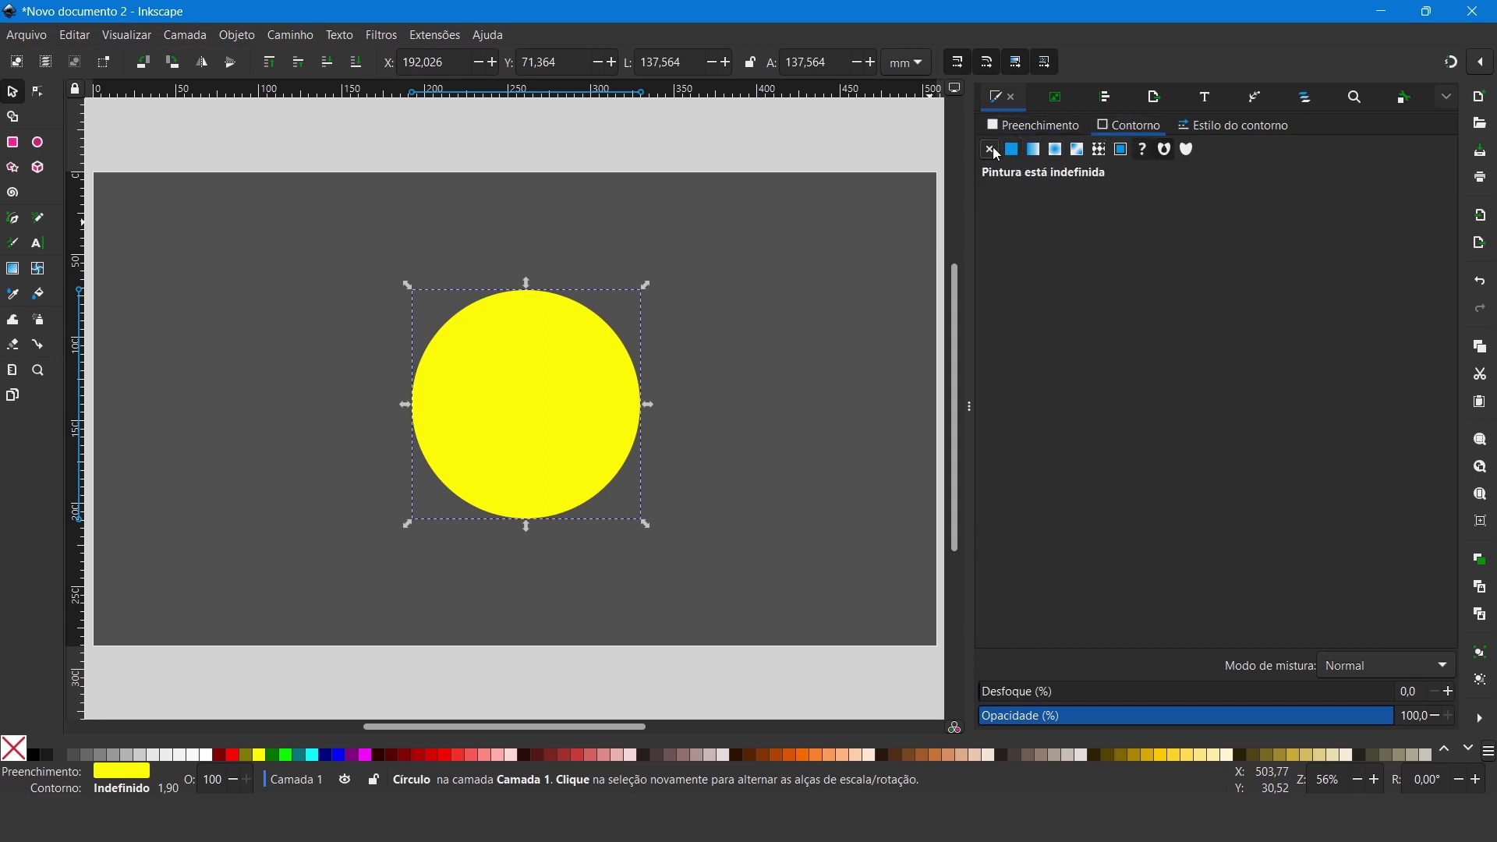
{"action": "left_click", "coordinate": [991, 150]}
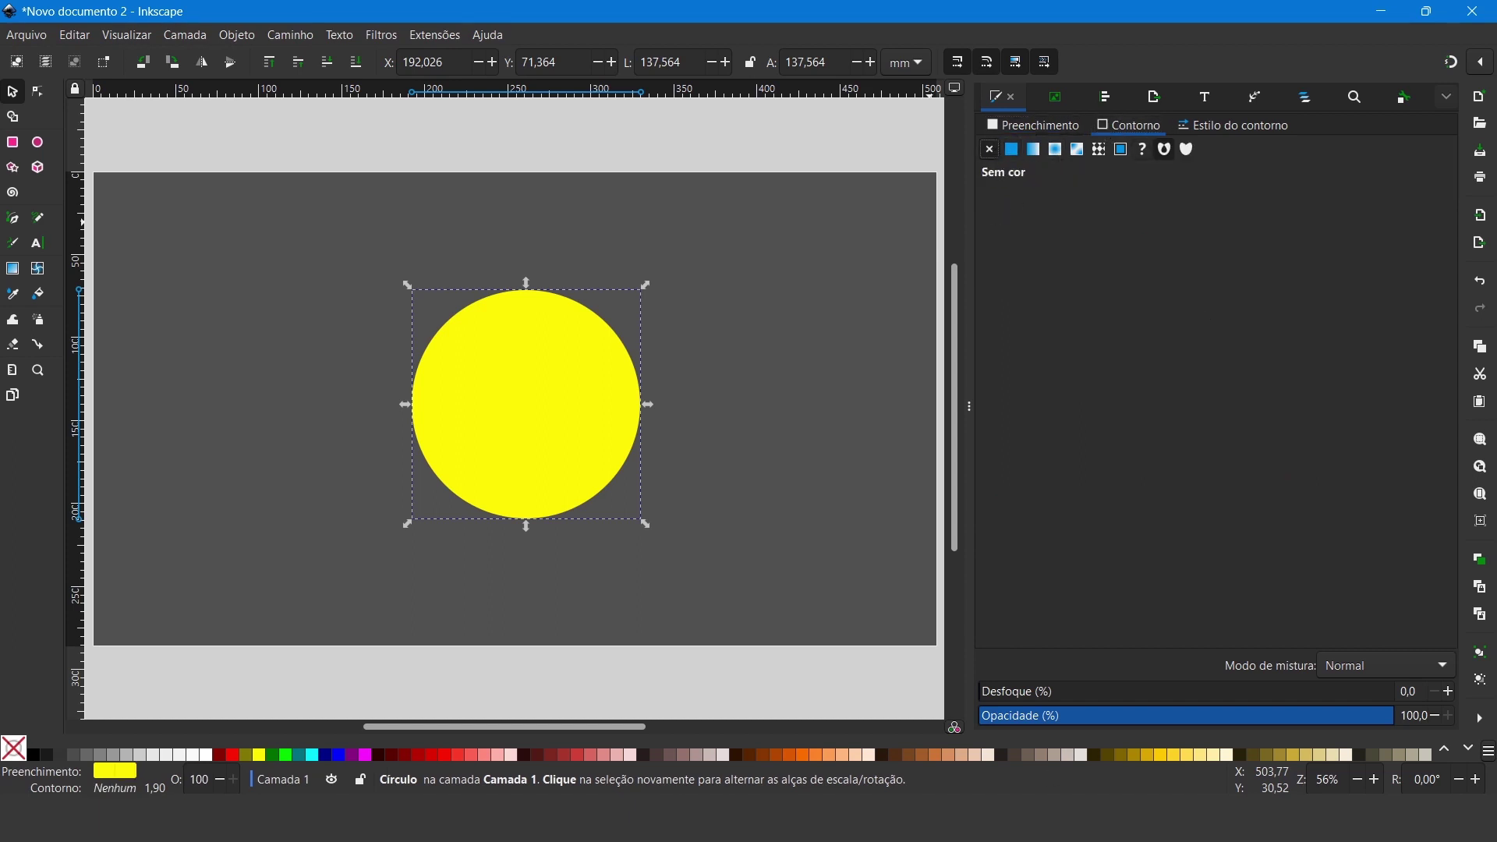
{"action": "key", "text": "ctrl+z"}
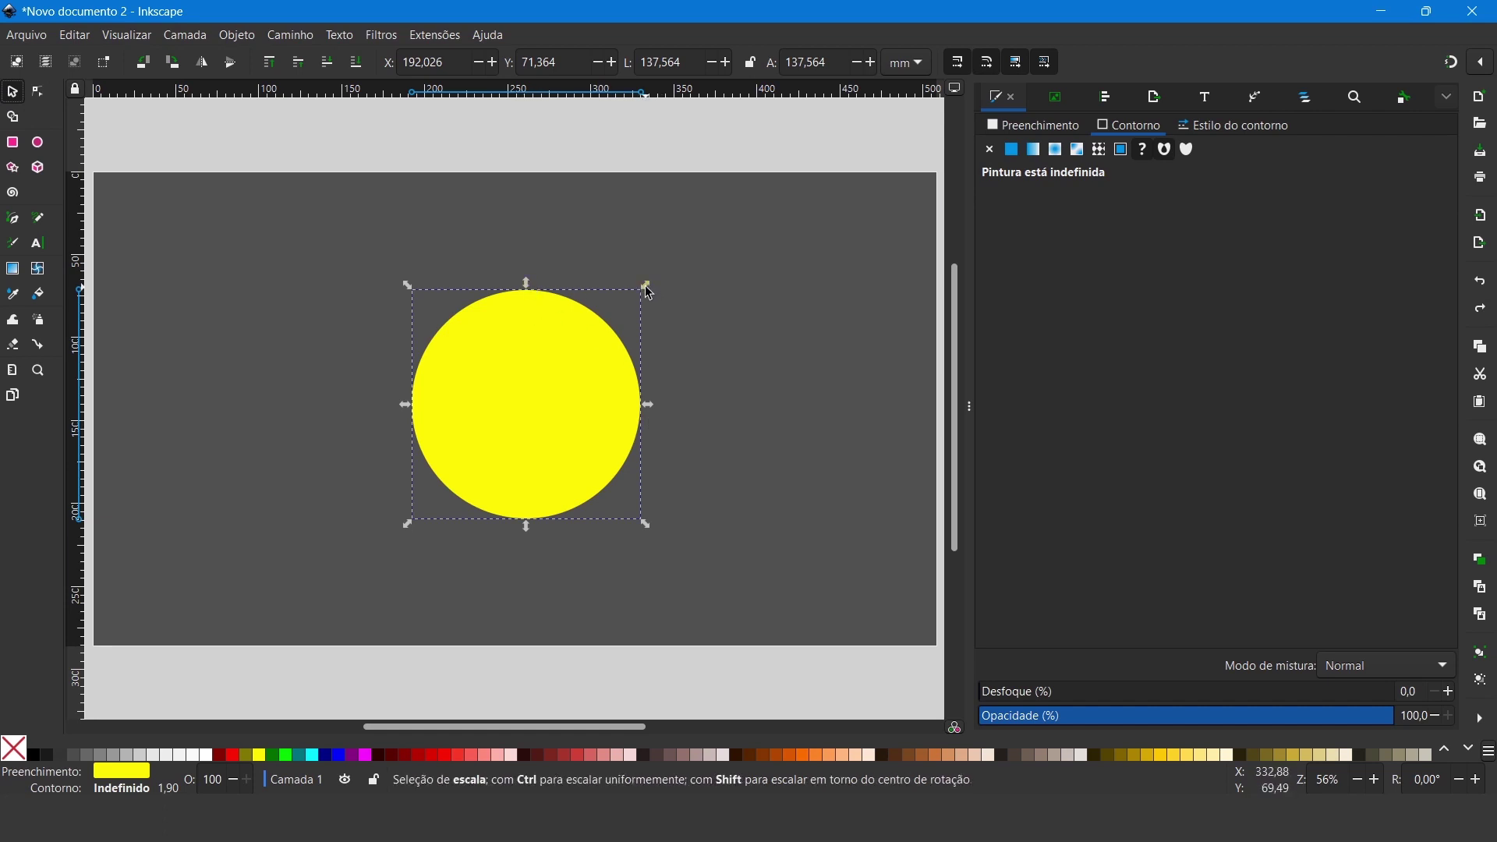
Step: Scale the circle to about 170 mm, move it left and down, and skew it
{"action": "left_click_drag", "start_coordinate": [649, 289], "coordinate": [728, 231]}
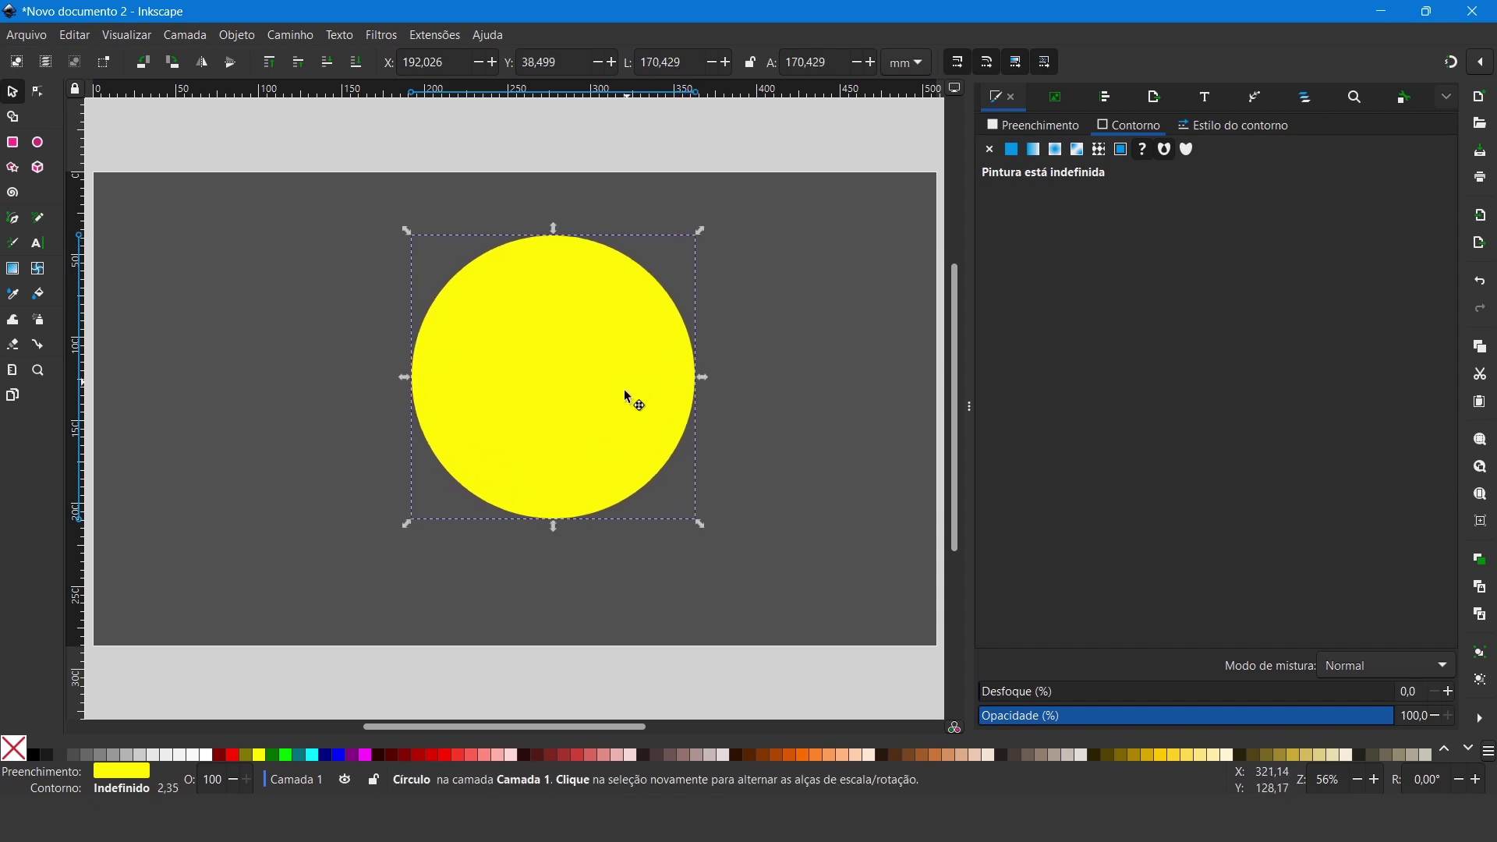
{"action": "left_click_drag", "start_coordinate": [631, 390], "coordinate": [602, 418]}
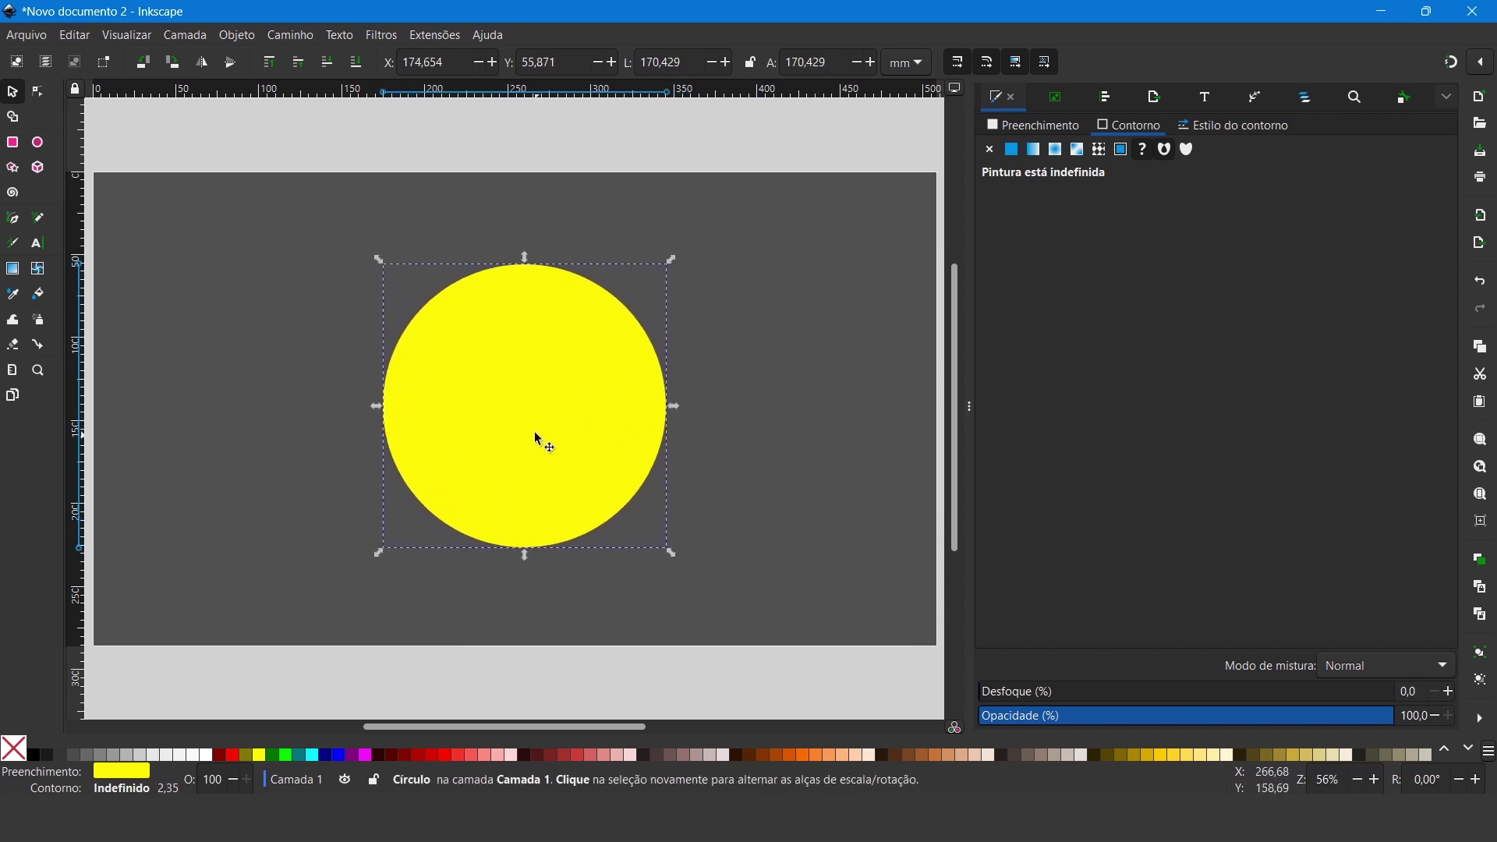
{"action": "left_click", "coordinate": [538, 401]}
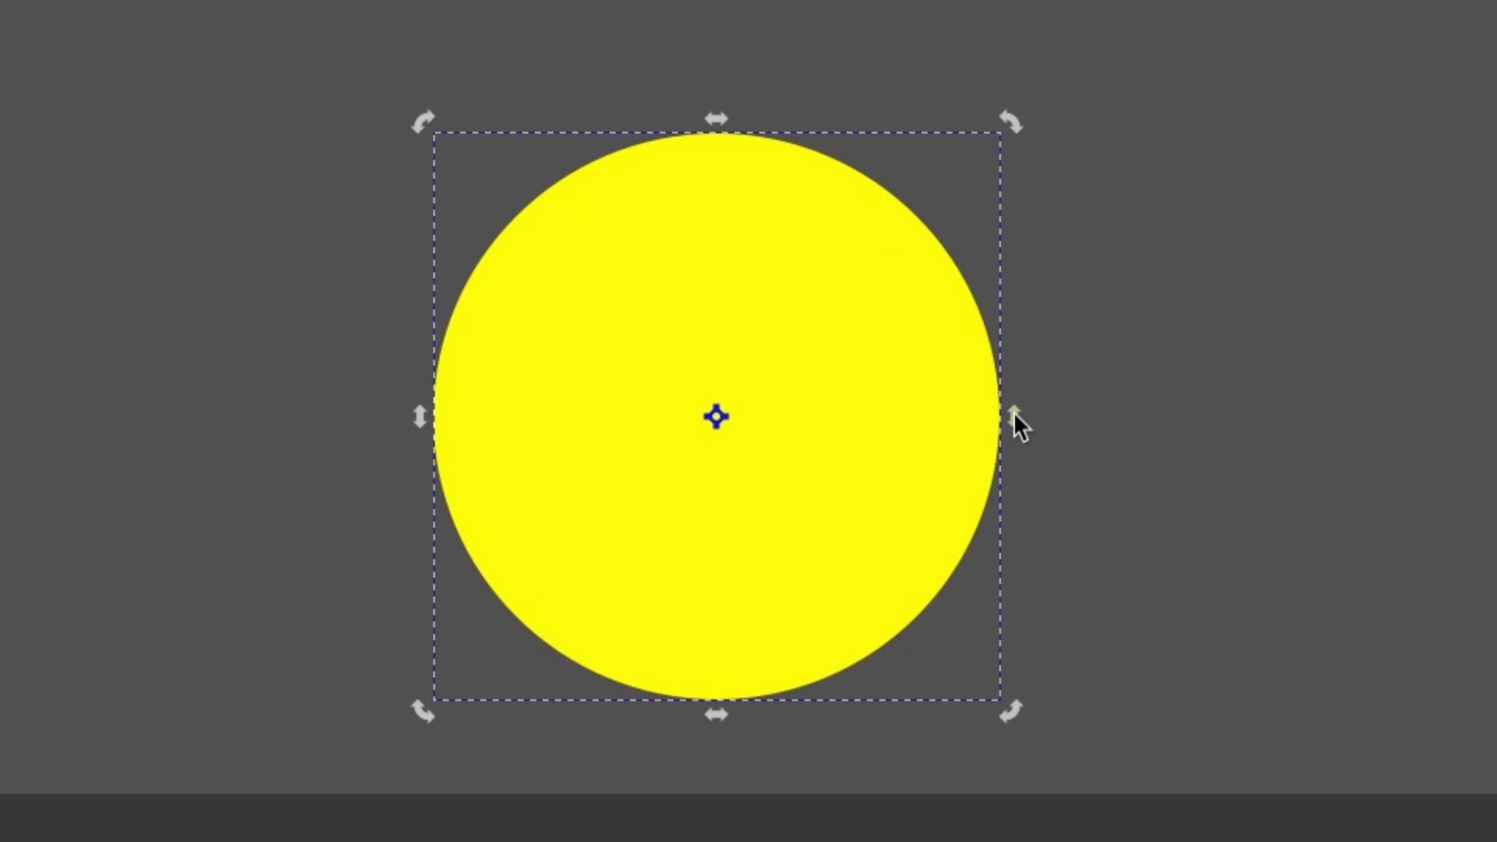
{"action": "left_click_drag", "start_coordinate": [1013, 417], "coordinate": [1016, 269]}
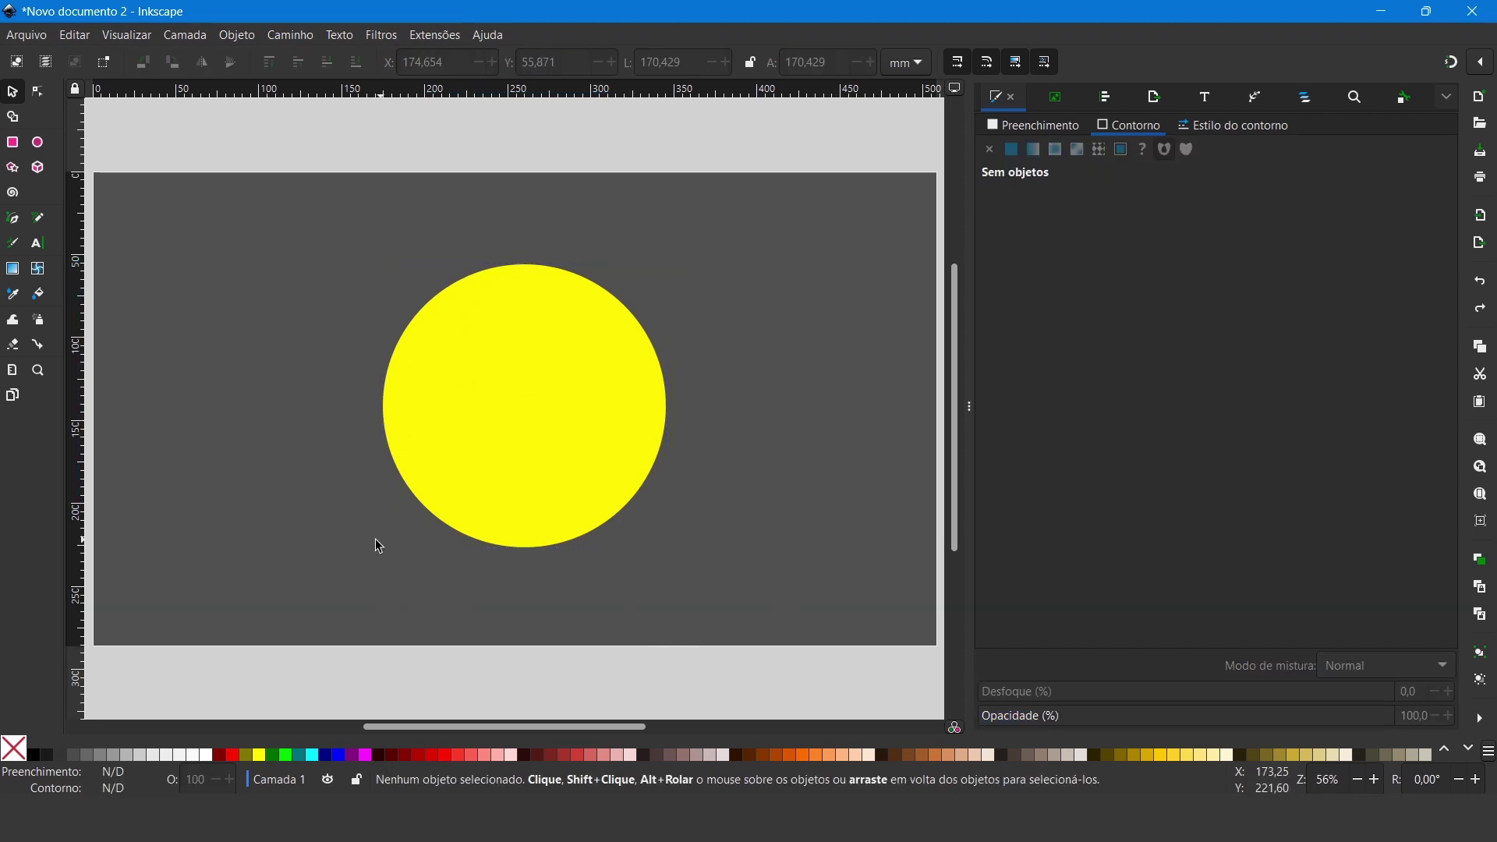
Step: Type a $ text object on the page and make it white
{"action": "left_click", "coordinate": [291, 269]}
{"action": "type", "text": "$"}
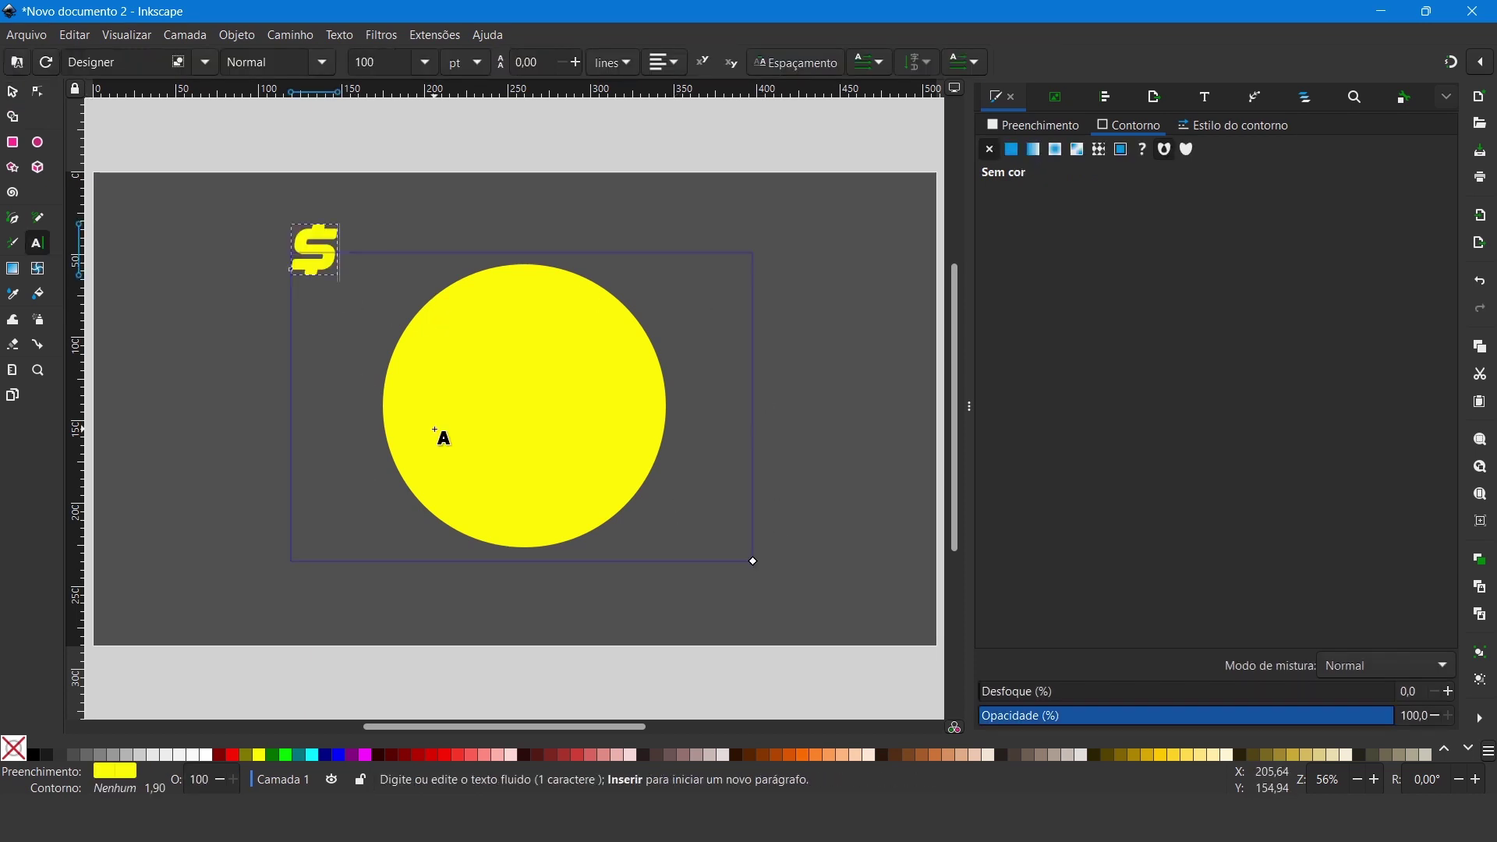
{"action": "left_click_drag", "start_coordinate": [329, 263], "coordinate": [271, 263]}
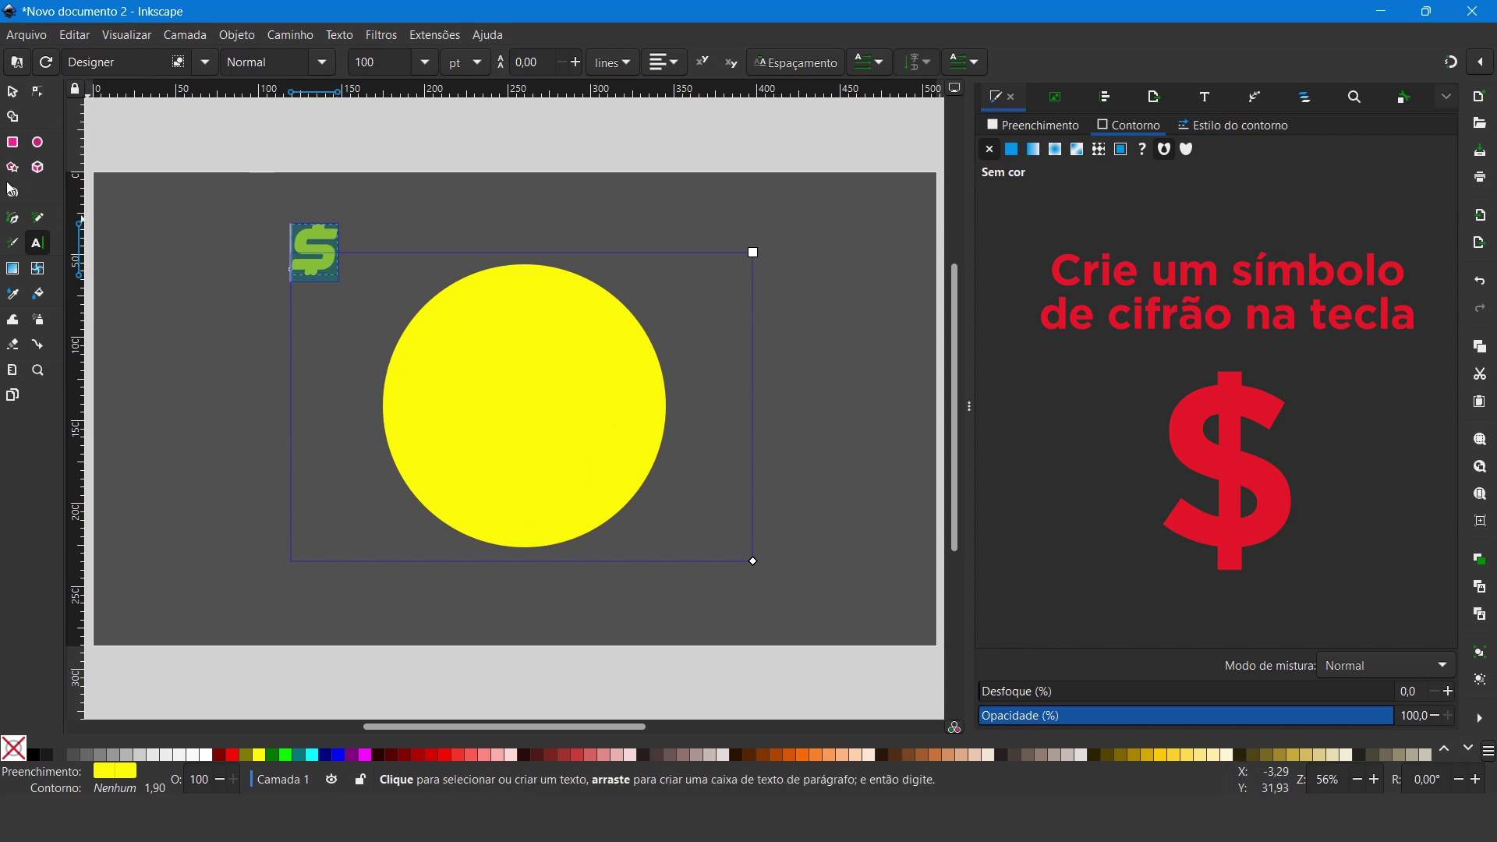
{"action": "left_click", "coordinate": [21, 100]}
{"action": "left_click_drag", "start_coordinate": [329, 267], "coordinate": [314, 345]}
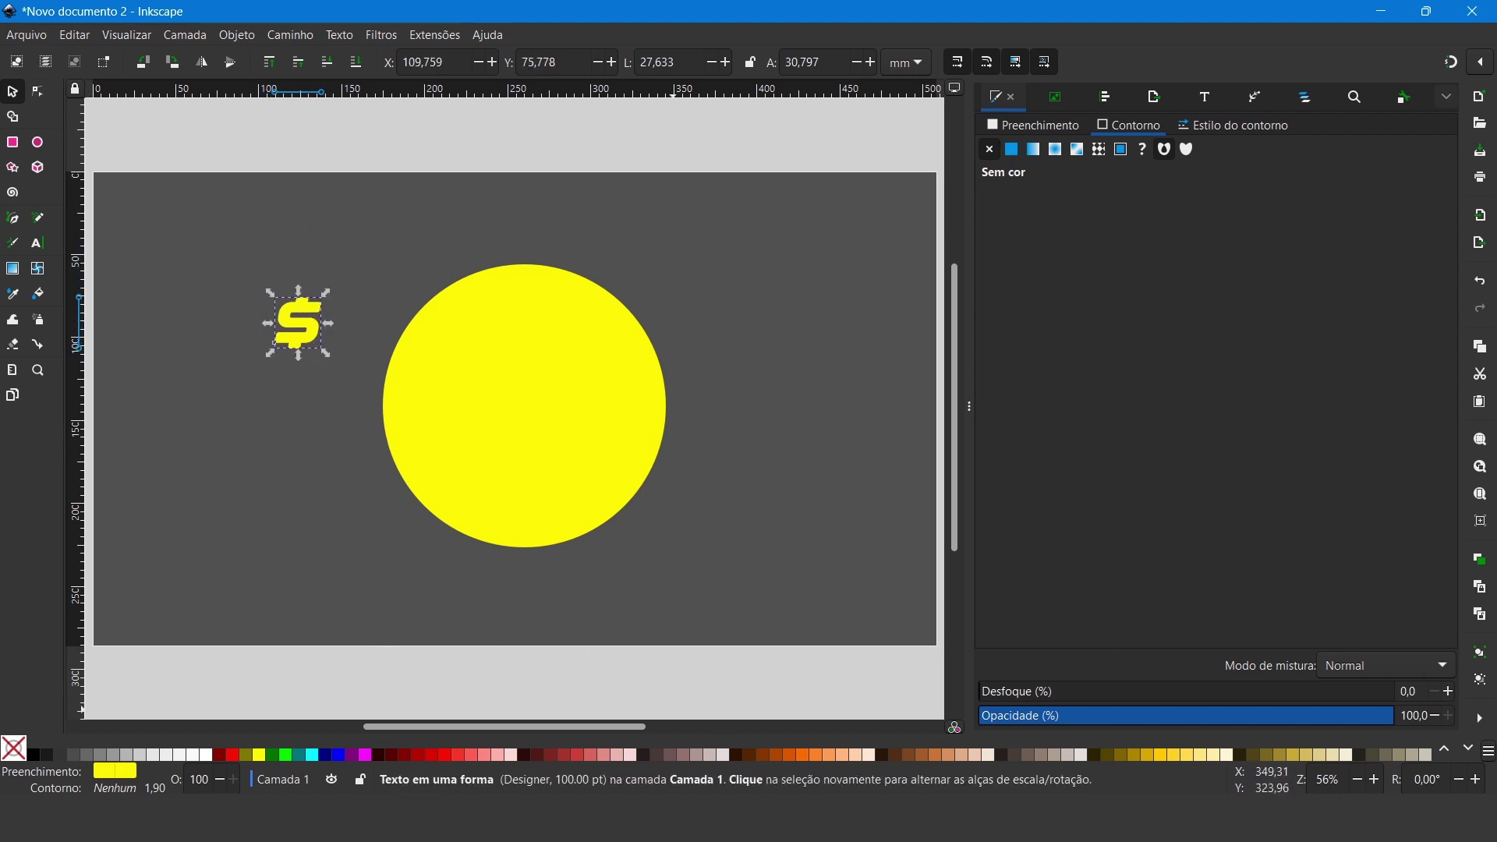
{"action": "left_click", "coordinate": [206, 754]}
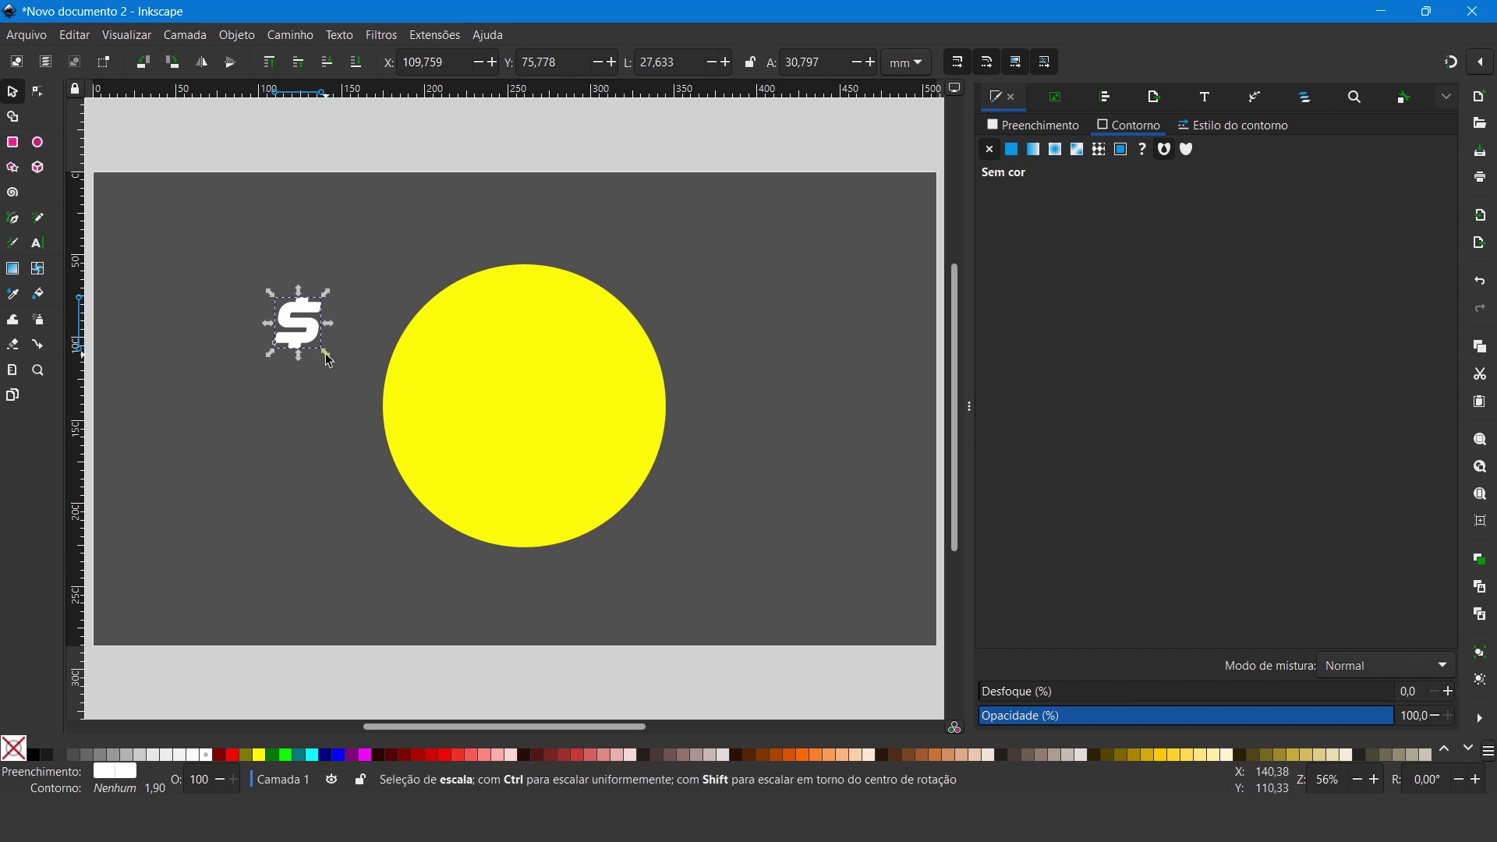
Step: Scale the dollar sign and place it inside the circle, then select both objects
{"action": "left_click_drag", "start_coordinate": [328, 357], "coordinate": [503, 548]}
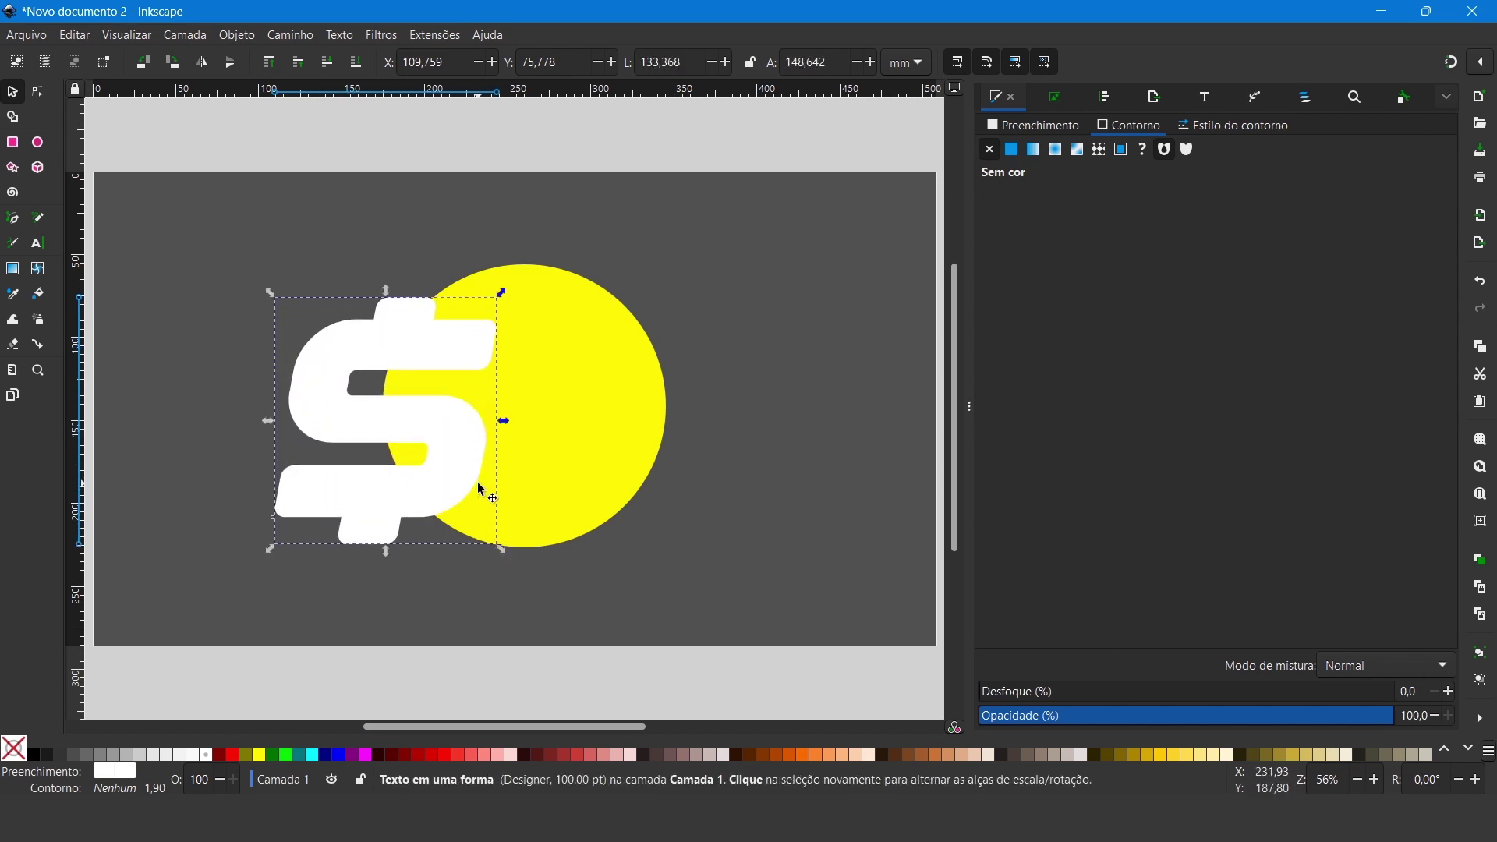
{"action": "left_click_drag", "start_coordinate": [479, 486], "coordinate": [646, 447]}
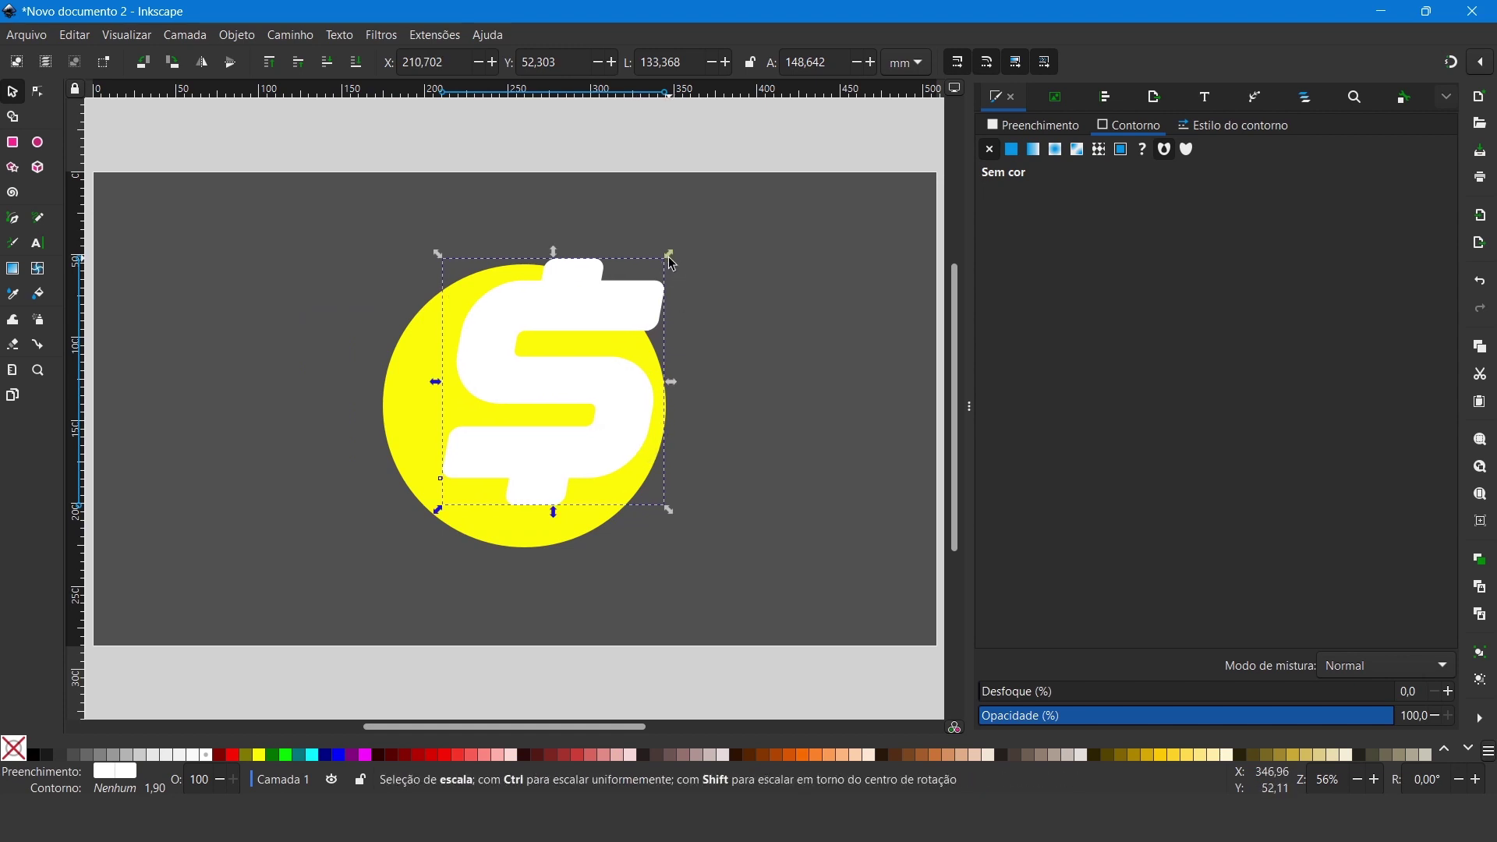
{"action": "mouse_move", "coordinate": [672, 264]}
{"action": "left_mouse_down"}
{"action": "mouse_move", "coordinate": [590, 348]}
{"action": "mouse_move", "coordinate": [613, 305]}
{"action": "left_mouse_up"}
{"action": "left_click_drag", "start_coordinate": [575, 355], "coordinate": [571, 365]}
{"action": "left_click_drag", "start_coordinate": [312, 226], "coordinate": [767, 629]}
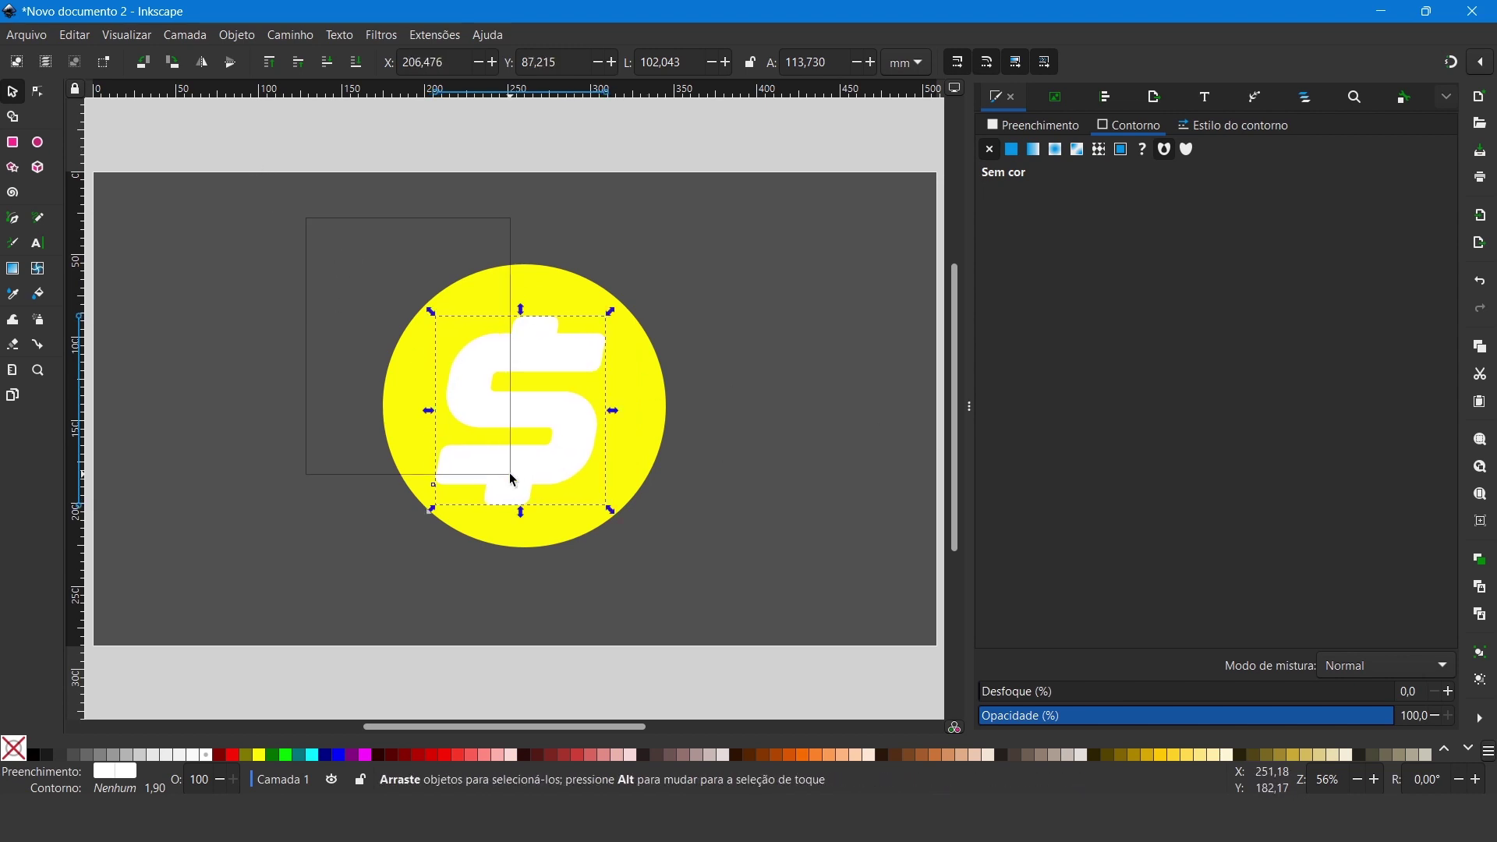
Step: Centre the dollar sign on the circle both horizontally and vertically, then skew them together sideways
{"action": "left_click", "coordinate": [243, 36]}
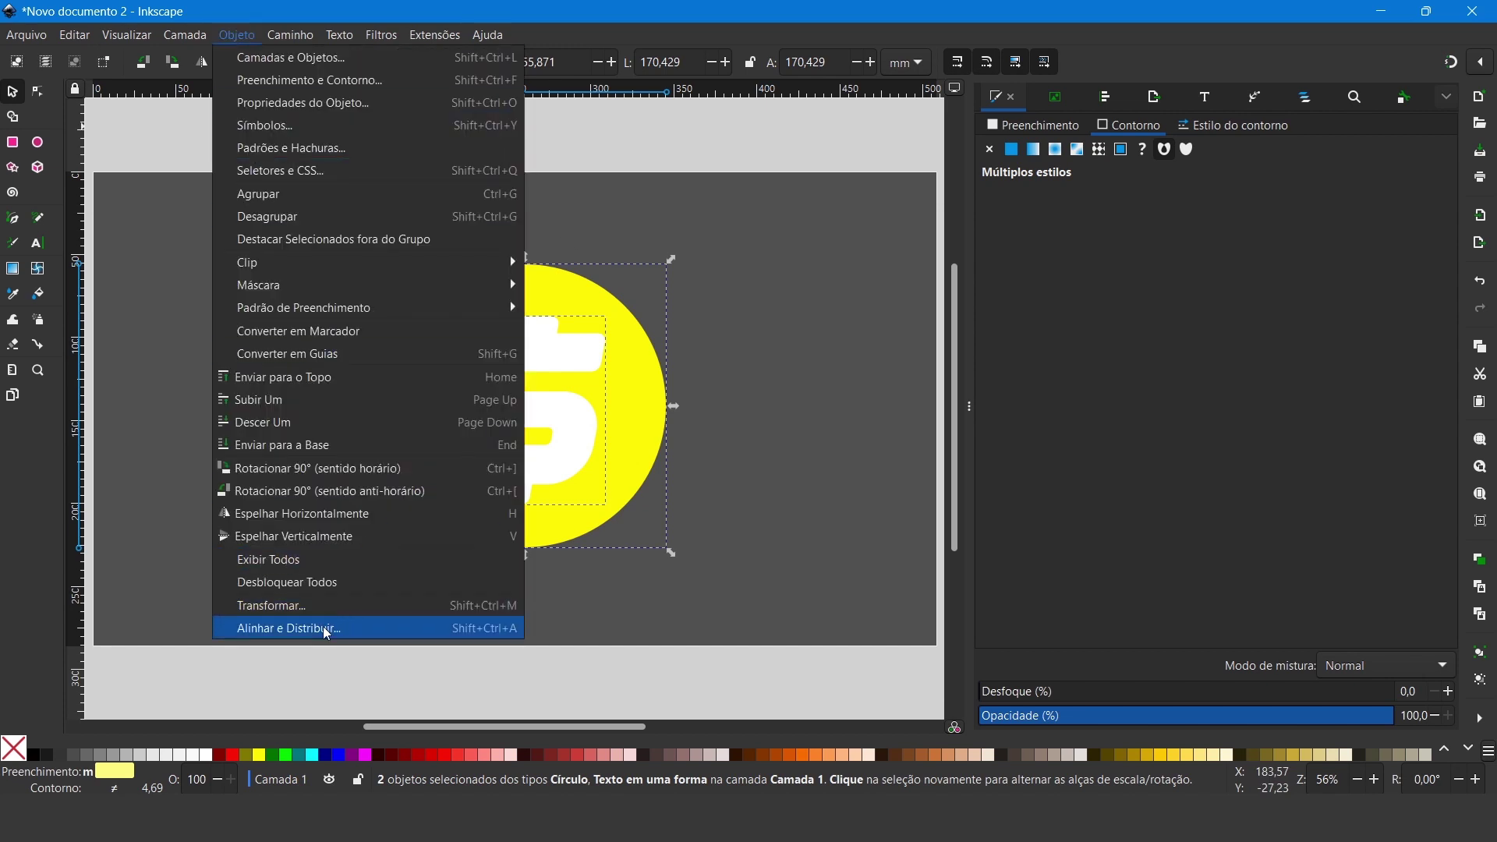
{"action": "left_click", "coordinate": [323, 623]}
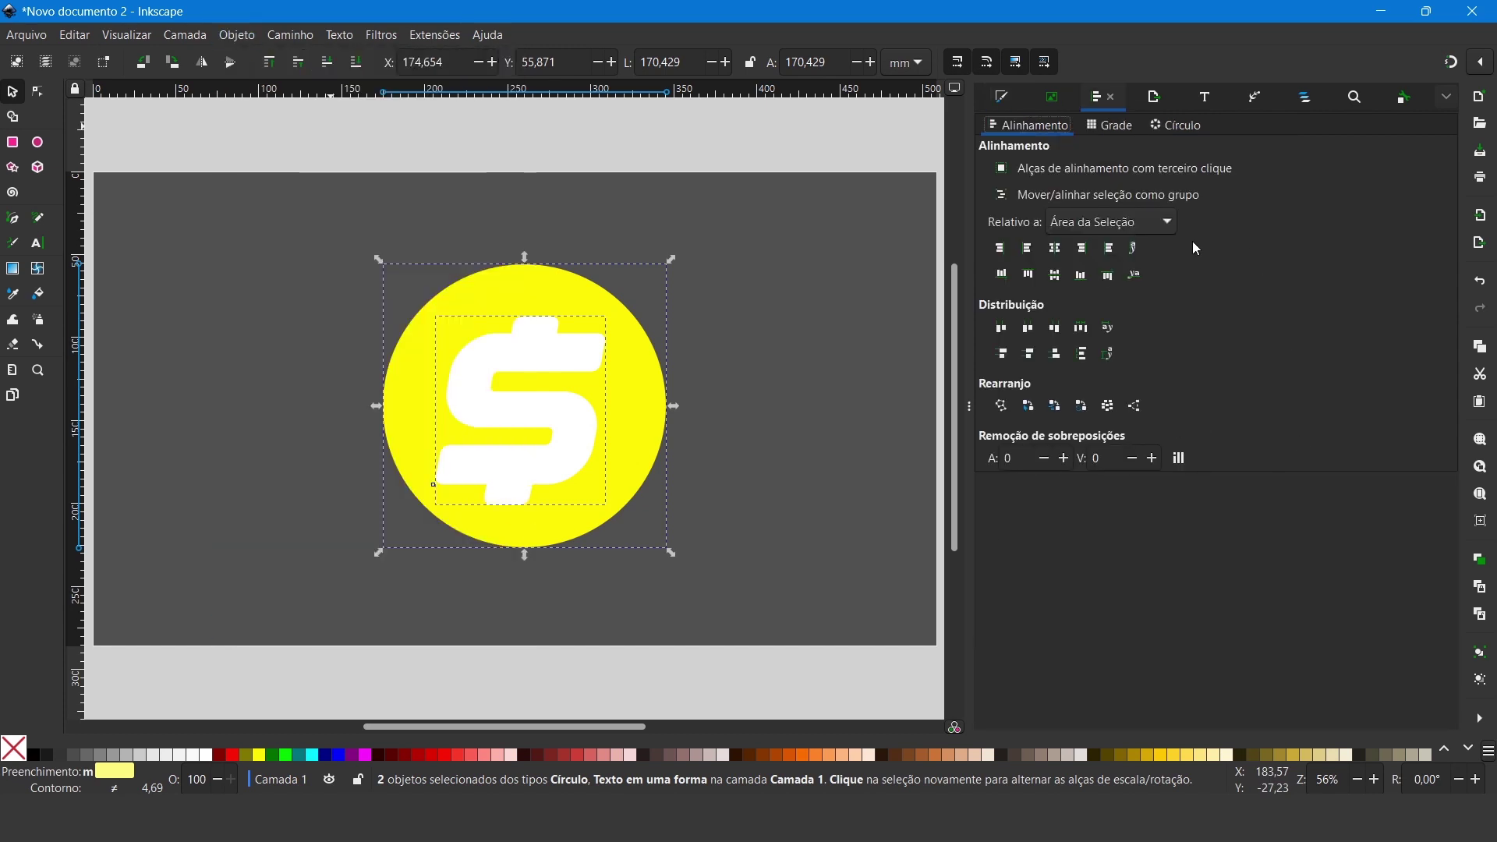
{"action": "left_click", "coordinate": [1057, 250]}
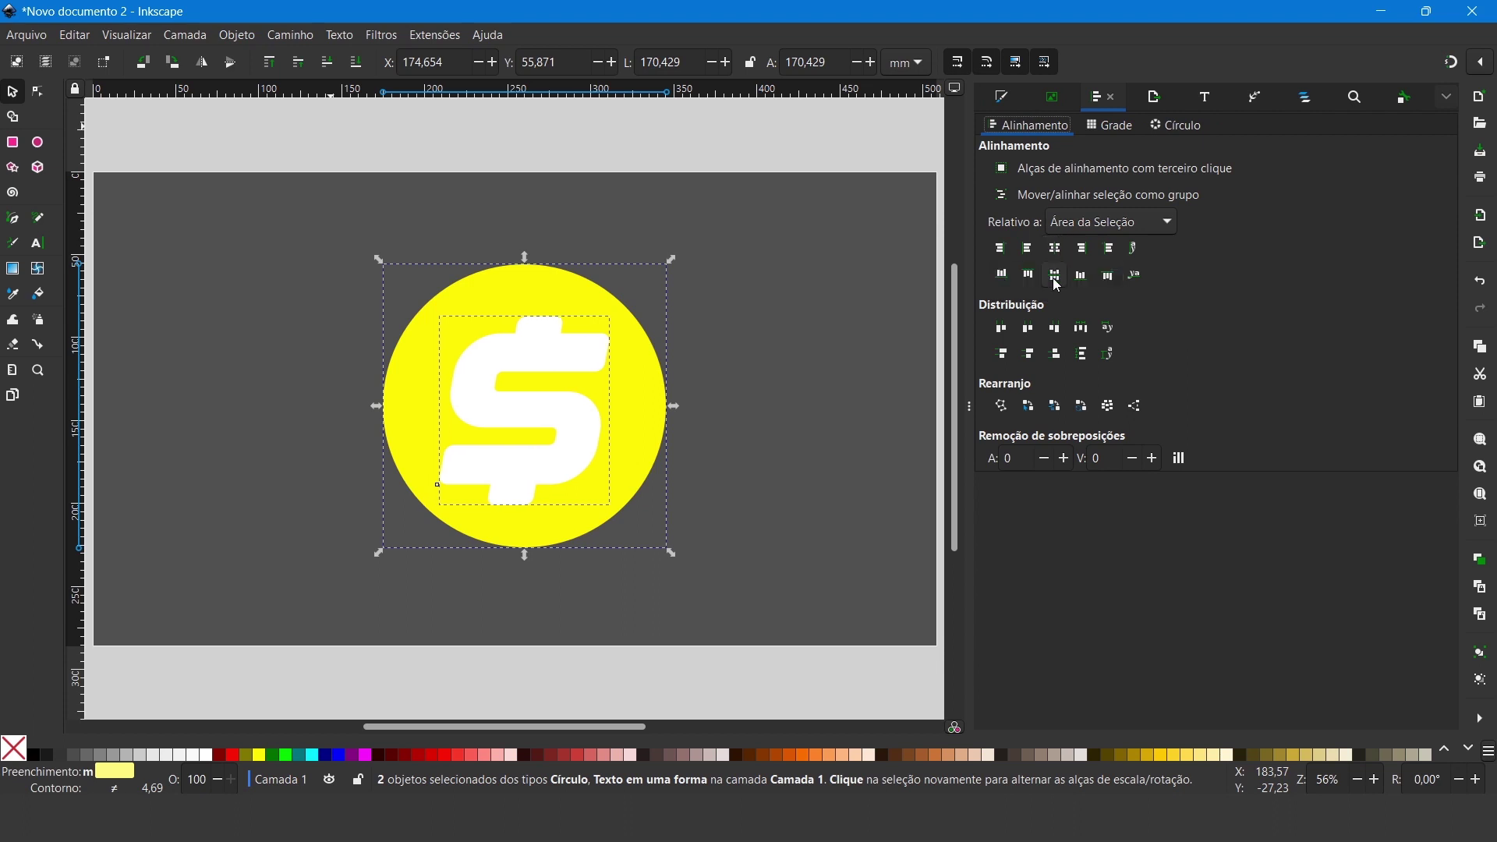
{"action": "left_click", "coordinate": [1054, 279]}
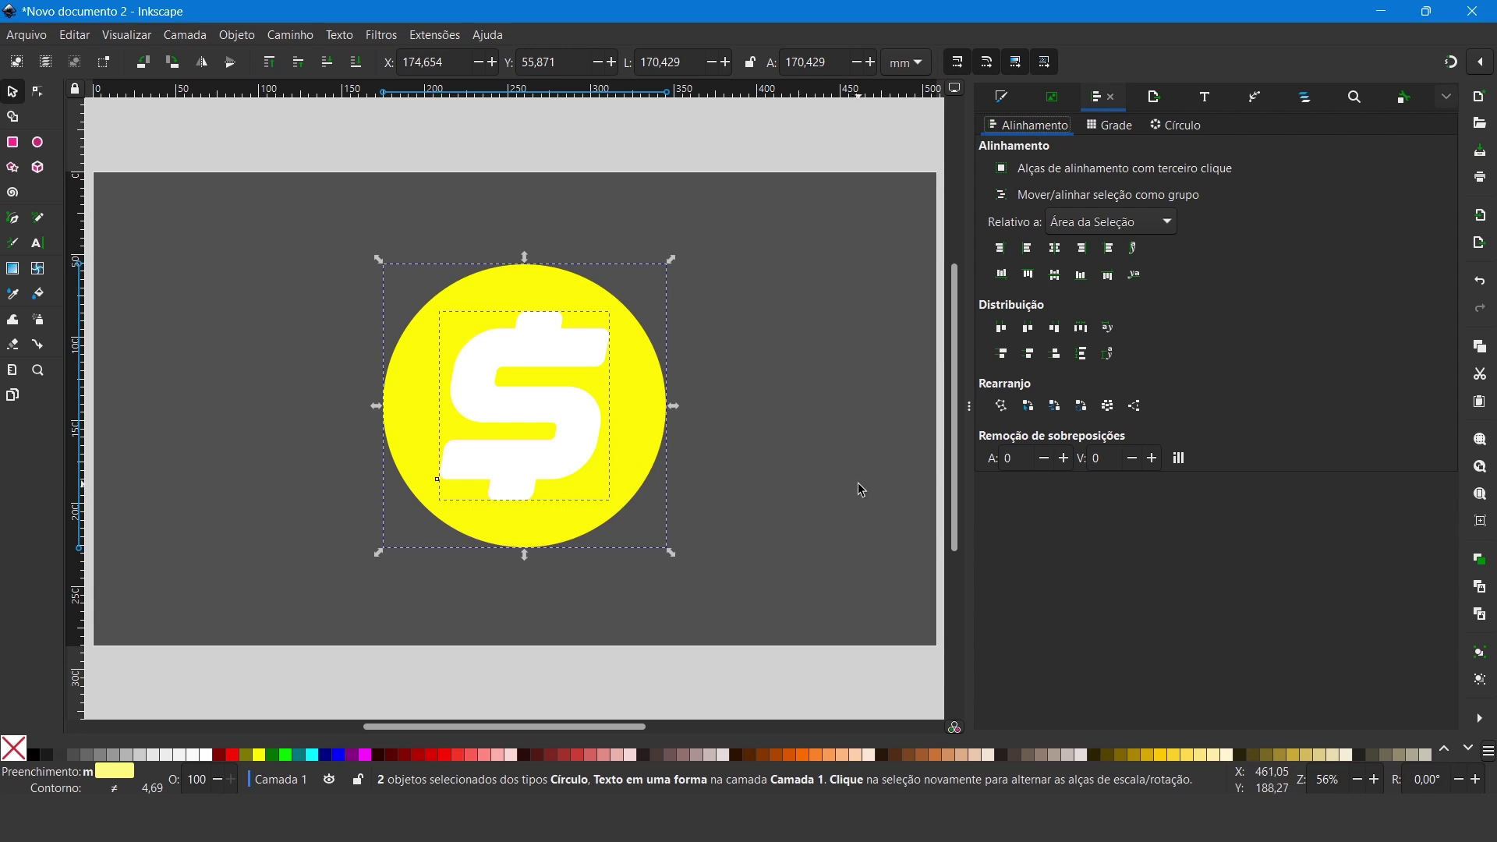
{"action": "left_click", "coordinate": [537, 412]}
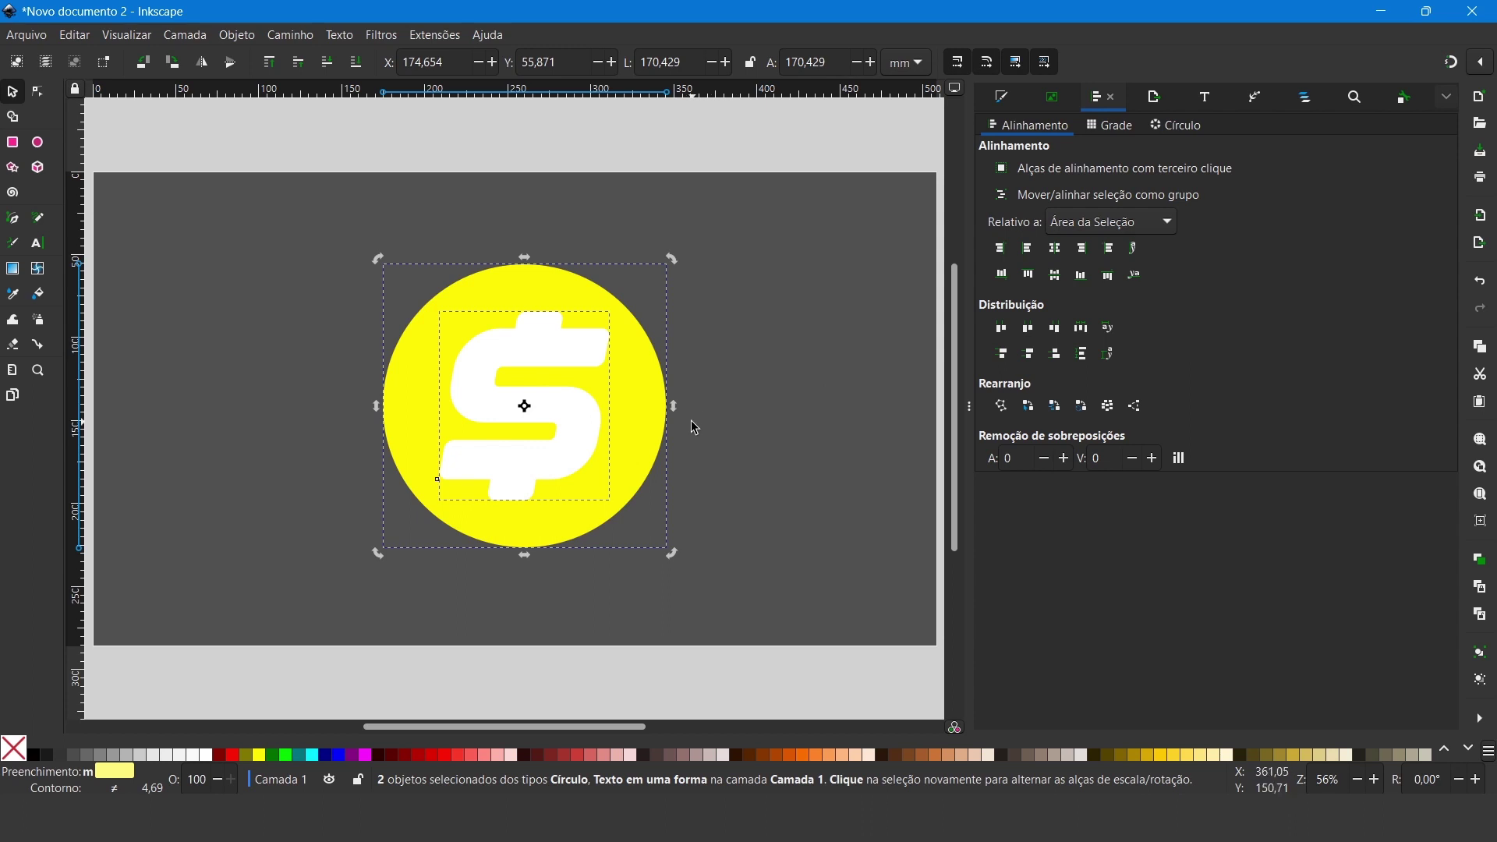
{"action": "mouse_move", "coordinate": [675, 407]}
{"action": "left_mouse_down"}
{"action": "mouse_move", "coordinate": [685, 344]}
{"action": "mouse_move", "coordinate": [690, 360]}
{"action": "left_mouse_up"}
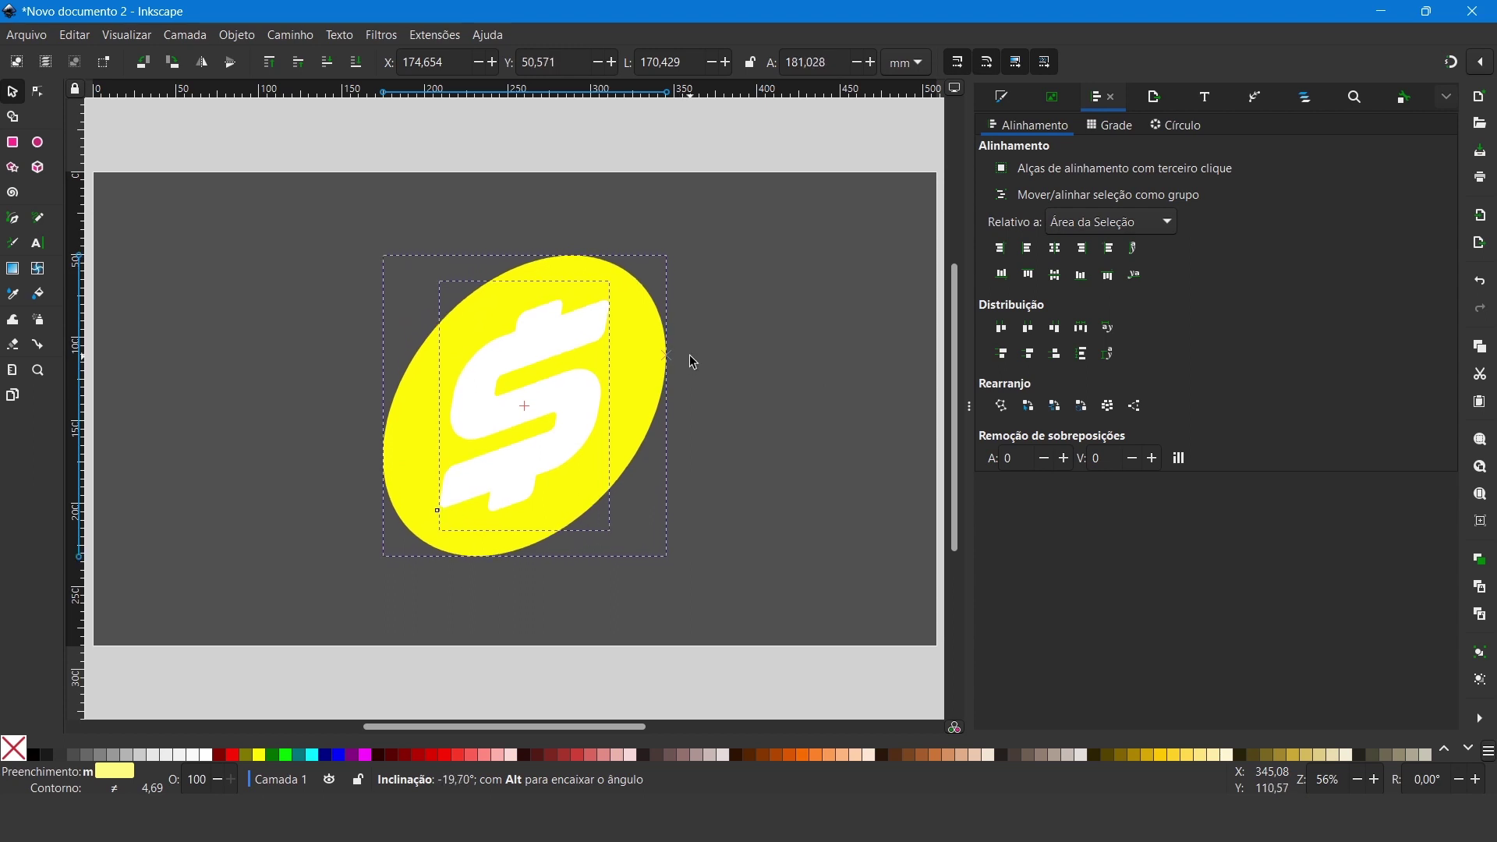
Step: Skew the coin further, rotate it level, move it up the page, and deselect
{"action": "left_click_drag", "start_coordinate": [707, 360], "coordinate": [710, 349]}
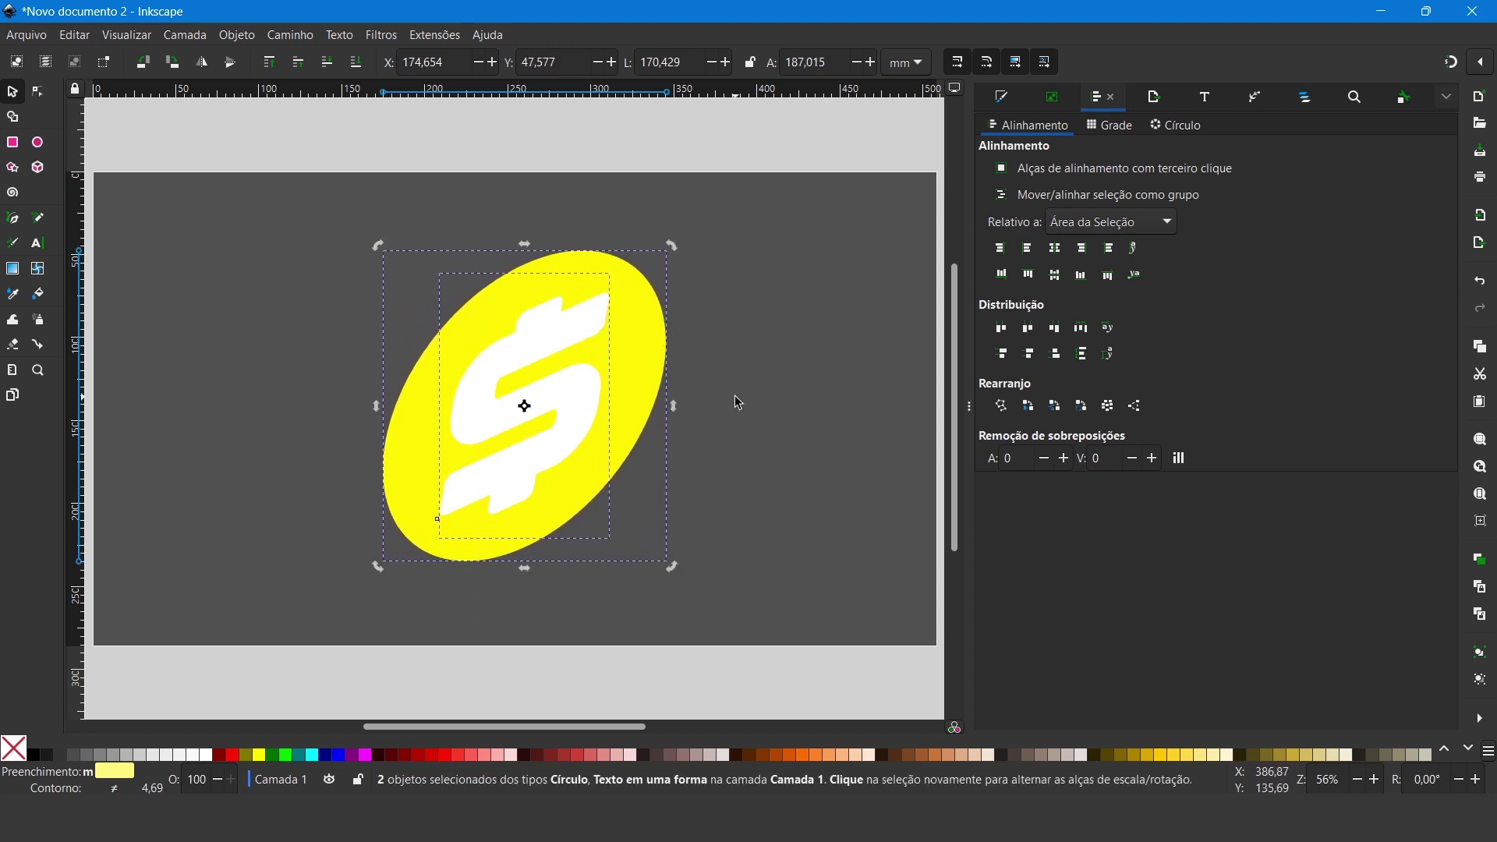
{"action": "mouse_move", "coordinate": [675, 249]}
{"action": "left_mouse_down"}
{"action": "mouse_move", "coordinate": [719, 302]}
{"action": "mouse_move", "coordinate": [731, 394]}
{"action": "left_mouse_up"}
{"action": "left_click_drag", "start_coordinate": [604, 442], "coordinate": [600, 409]}
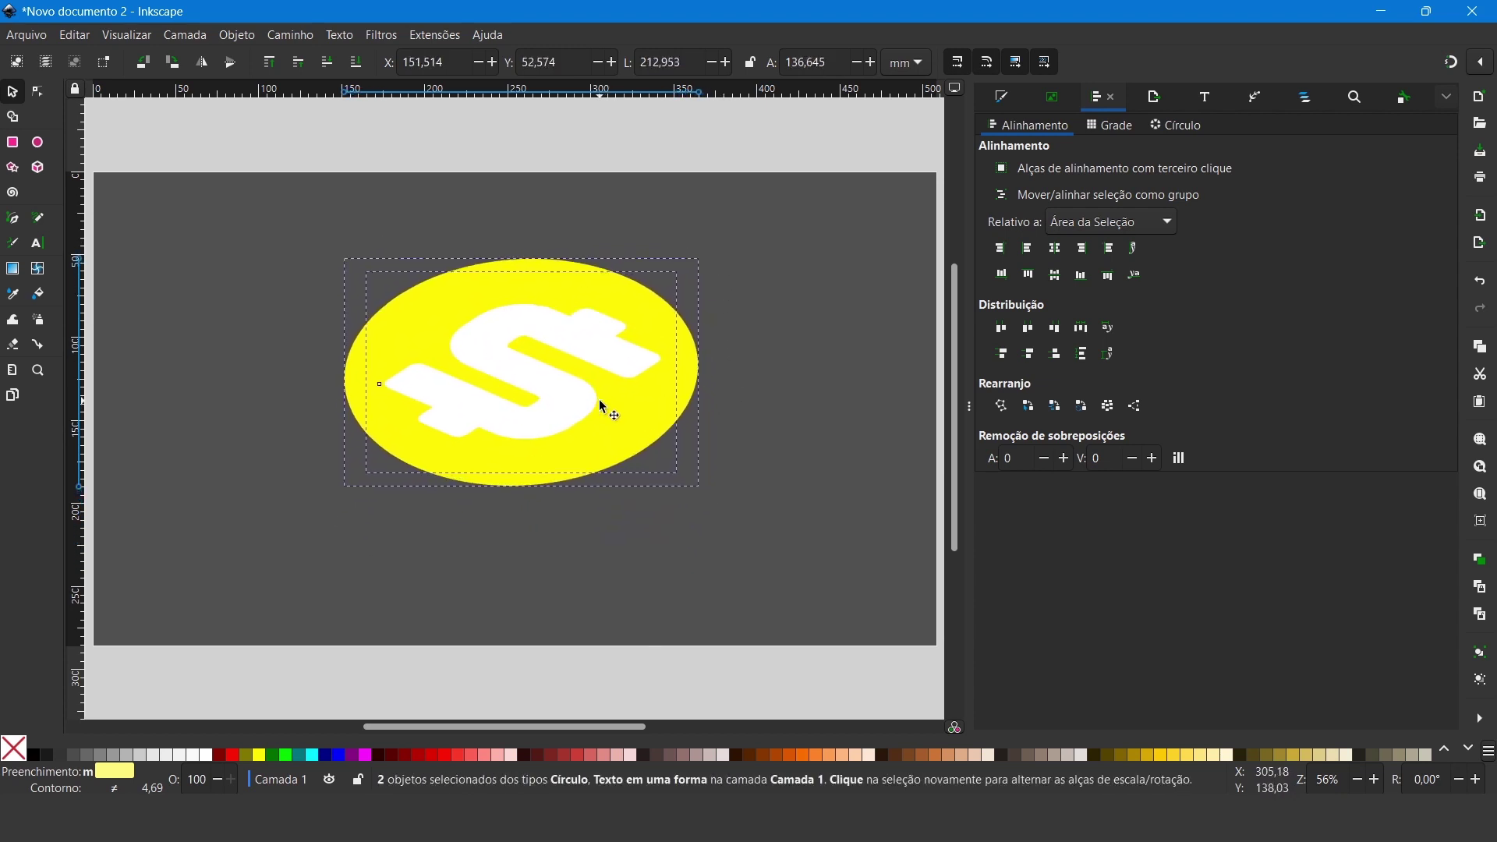
{"action": "left_click_drag", "start_coordinate": [644, 409], "coordinate": [642, 385]}
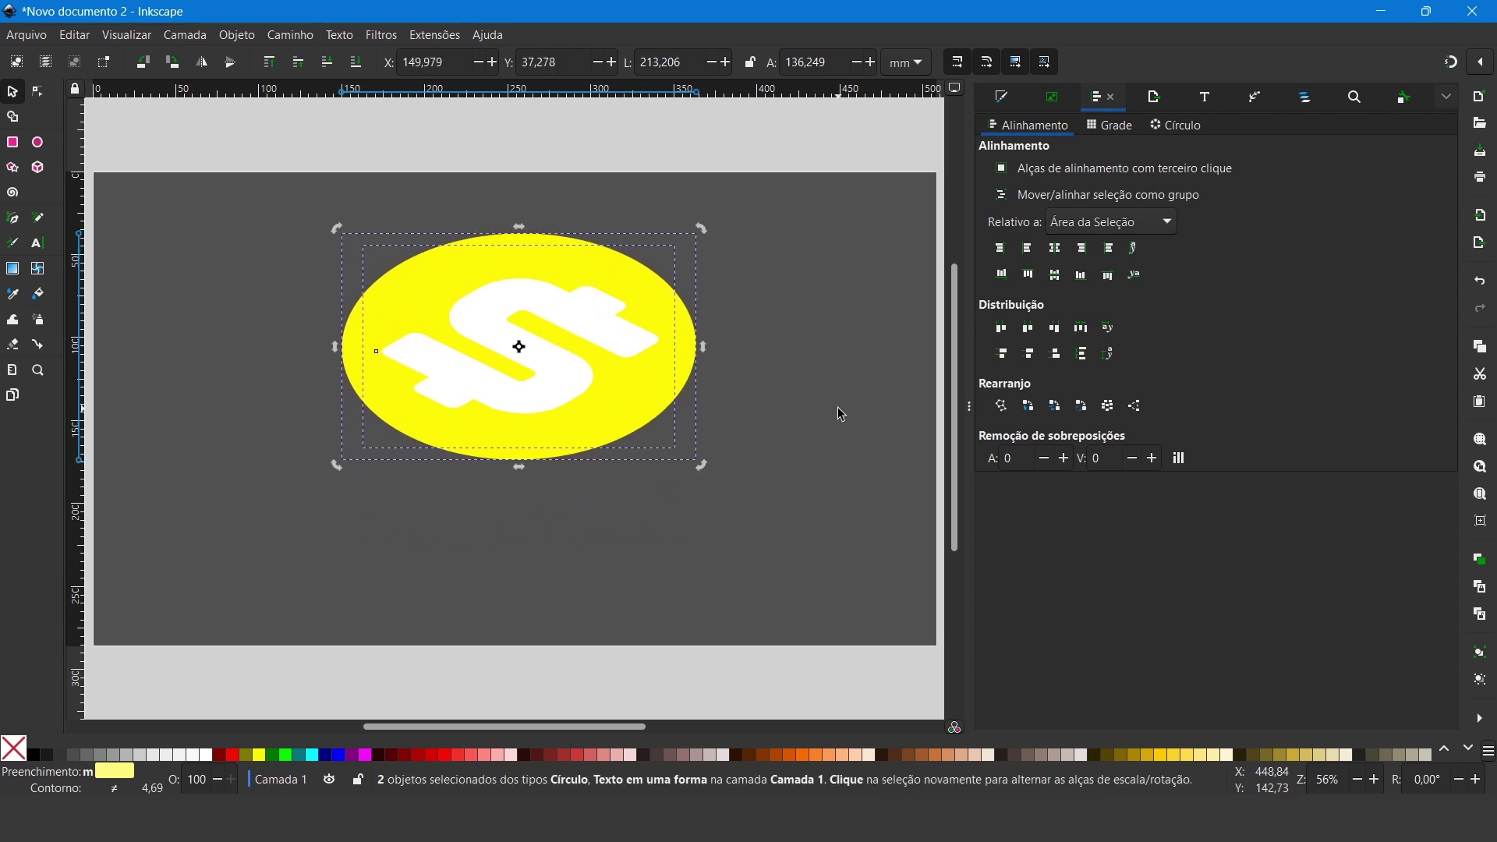
{"action": "left_click", "coordinate": [818, 436]}
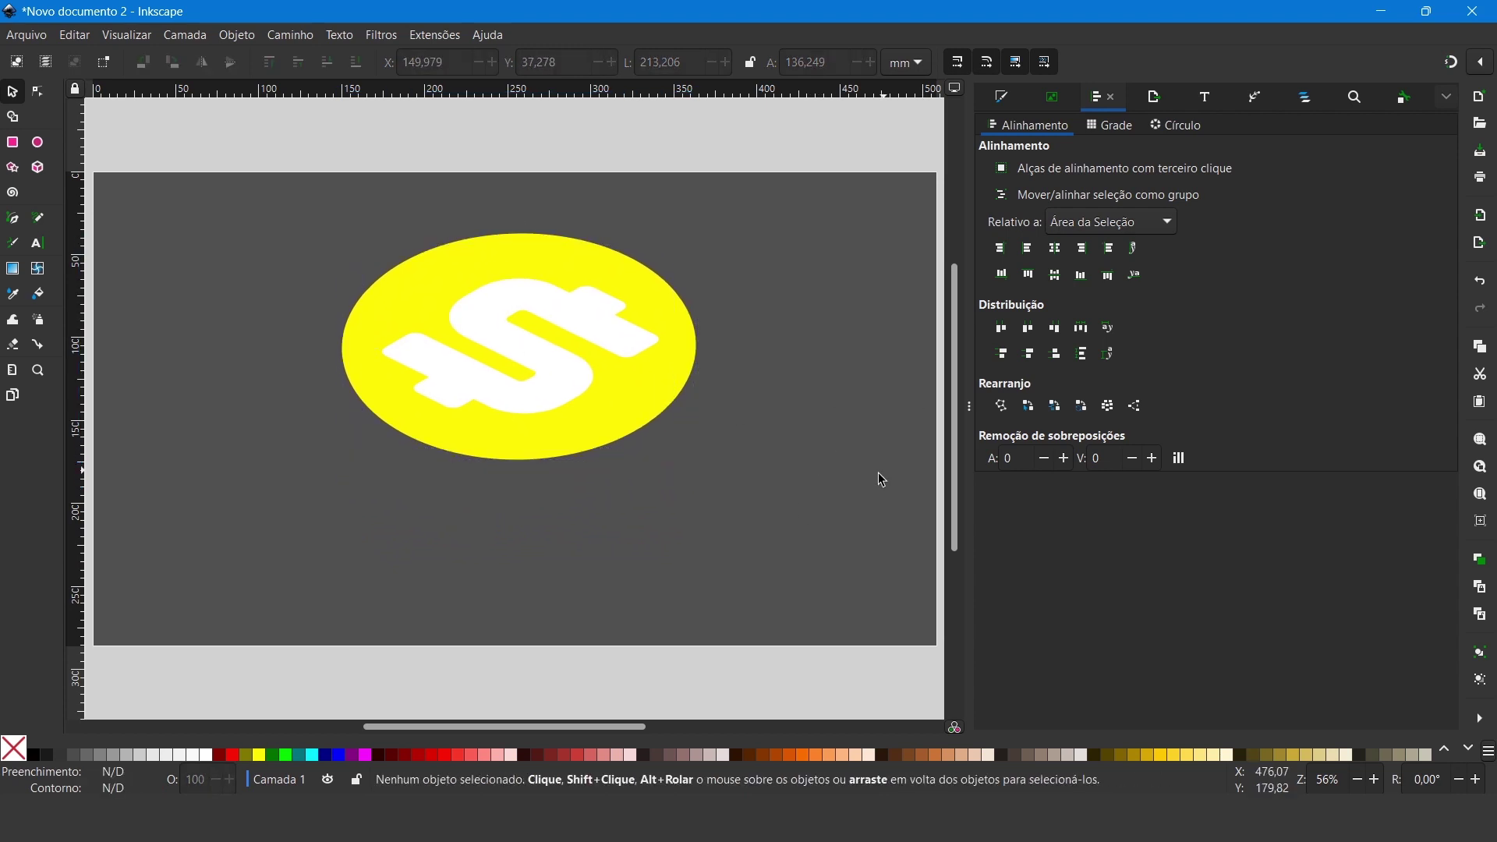
Step: Duplicate the dollar sign and move the copy out to the right
{"action": "left_click", "coordinate": [575, 395]}
{"action": "key", "text": "ctrl"}
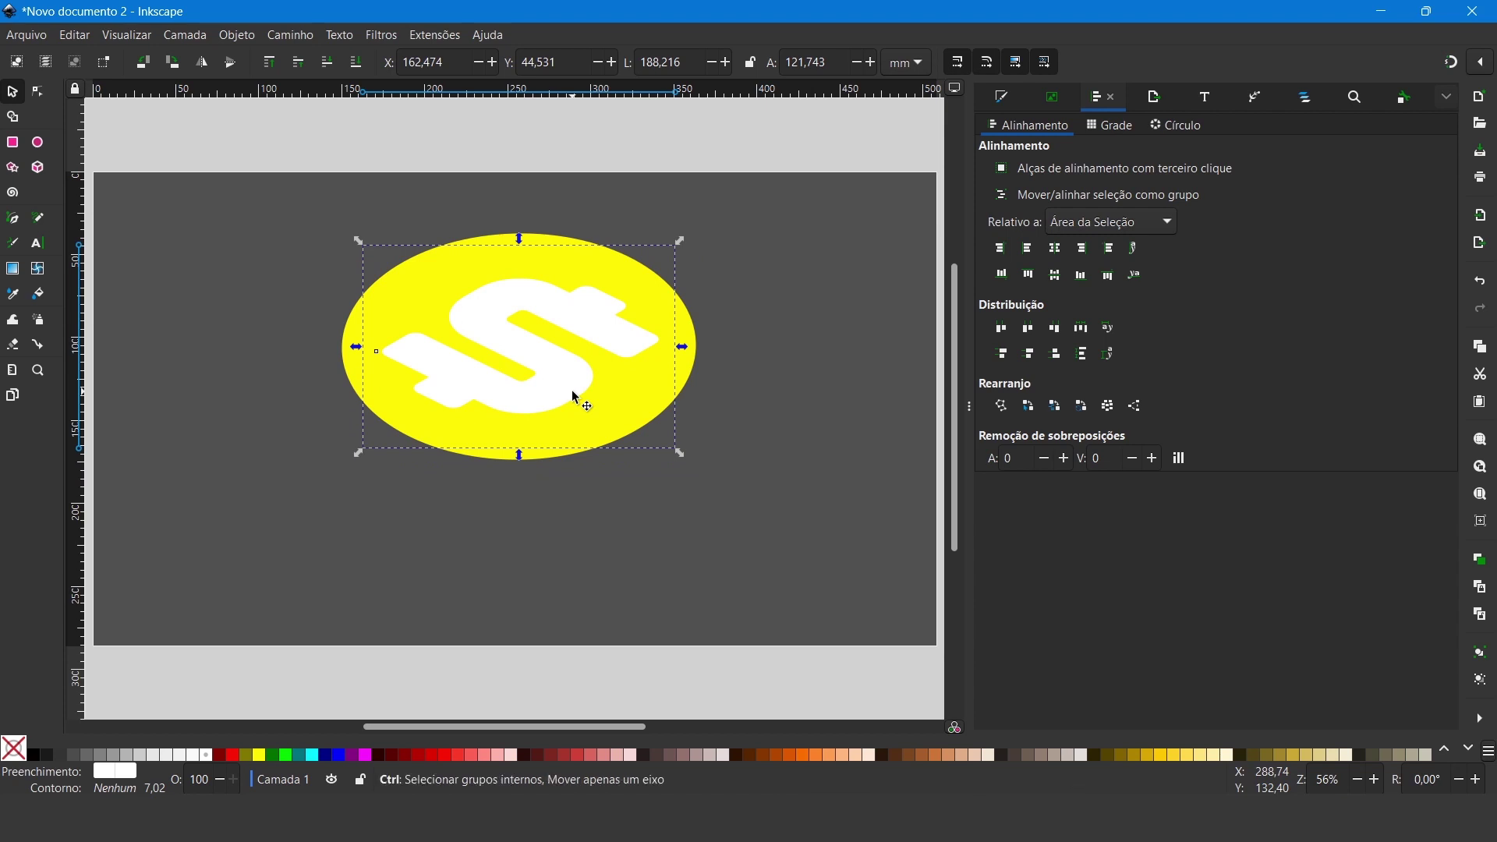
{"action": "key", "text": "ctrl+d"}
{"action": "left_click_drag", "start_coordinate": [575, 395], "coordinate": [864, 478]}
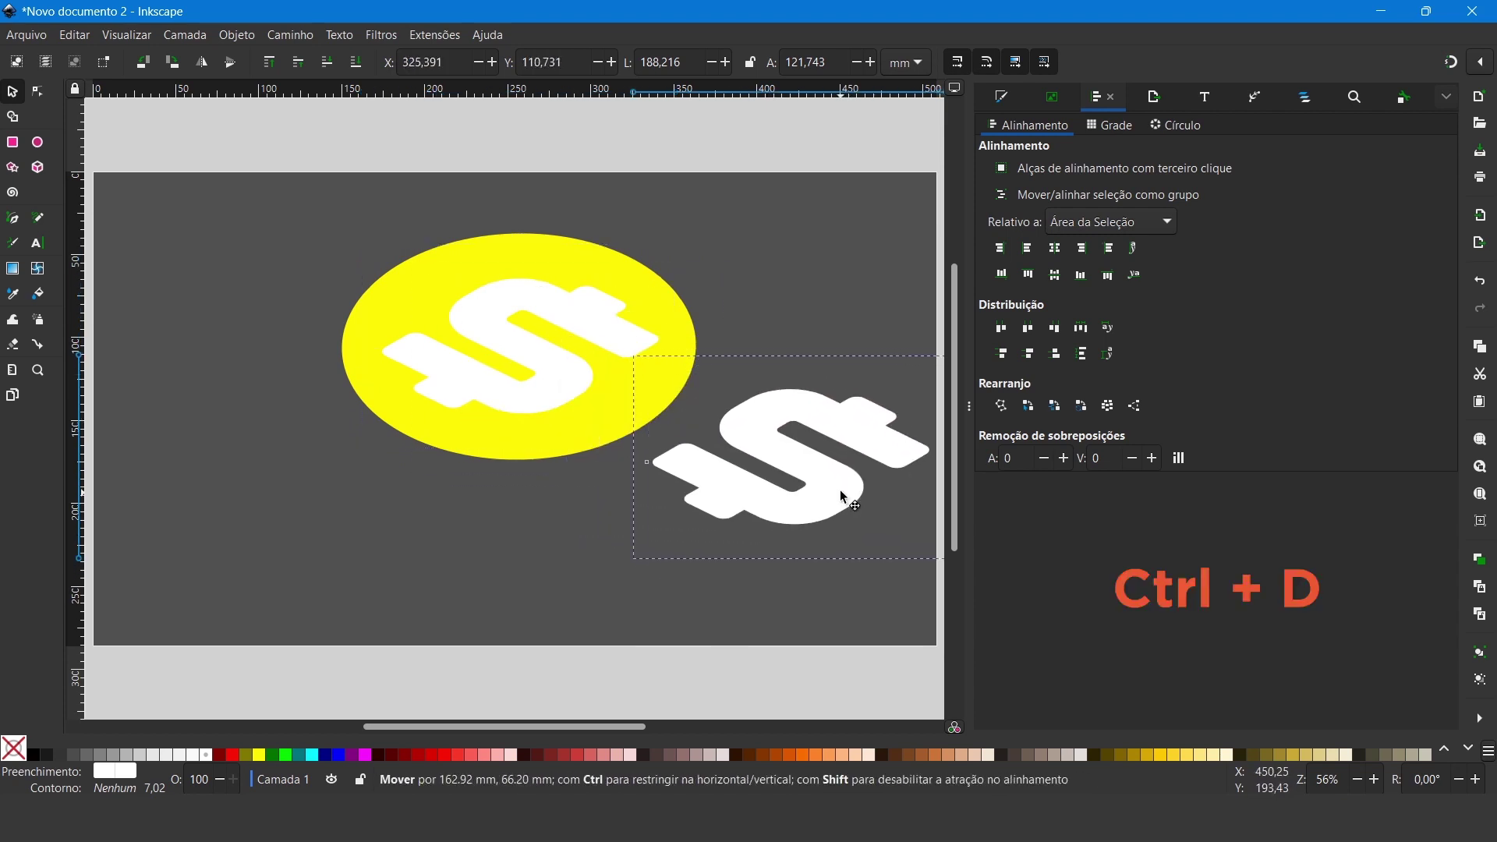
Step: Duplicate the yellow ellipse and move the copy to the lower left
{"action": "left_click", "coordinate": [546, 434]}
{"action": "key", "text": "ctrl+d"}
{"action": "left_click_drag", "start_coordinate": [546, 434], "coordinate": [312, 655]}
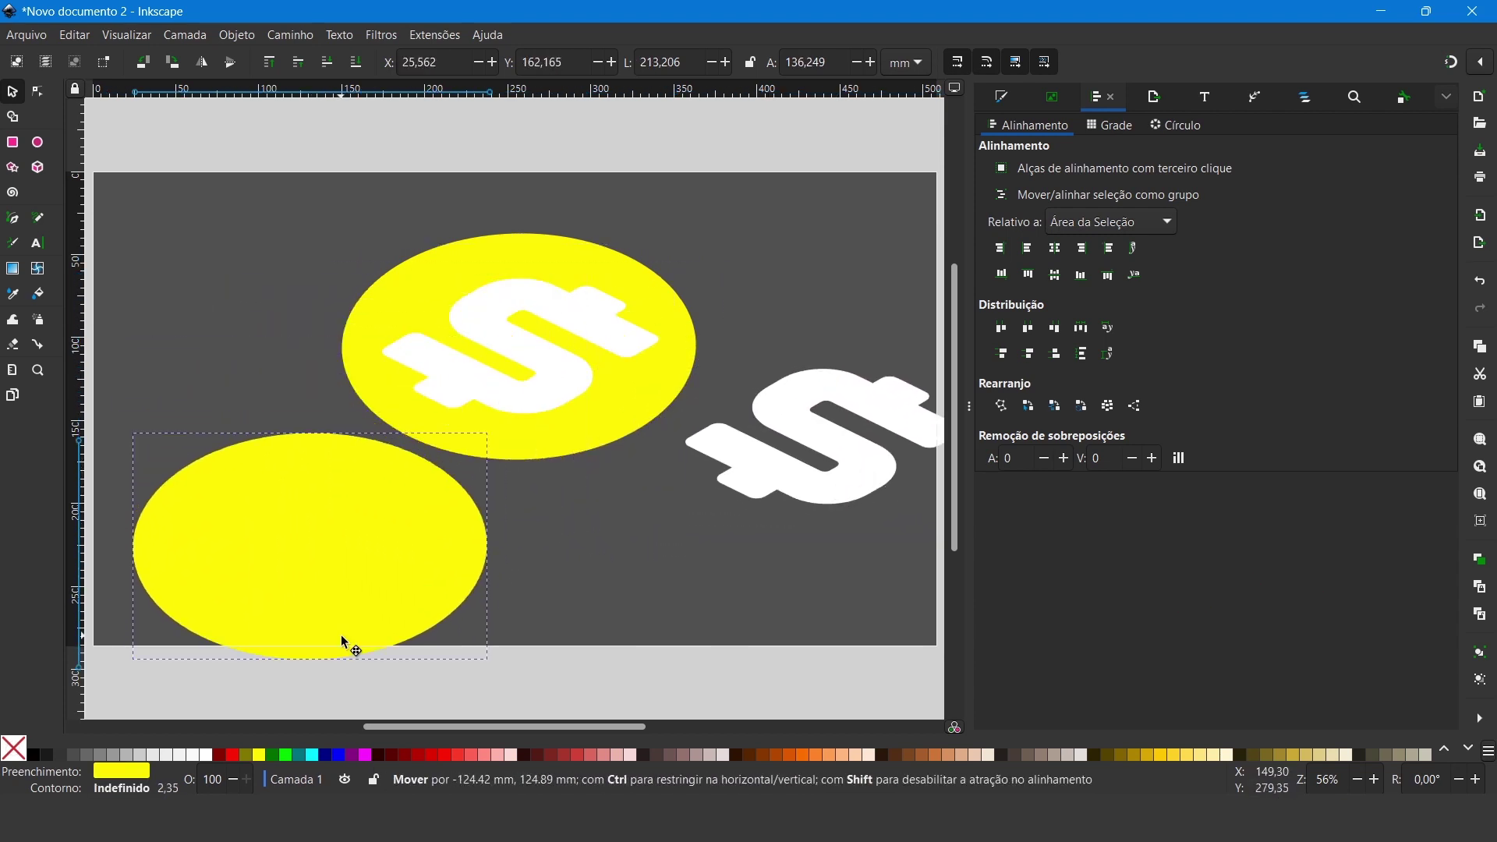
Step: Refill the upper coin ellipse with #FFCC00 amber
{"action": "left_click", "coordinate": [634, 540]}
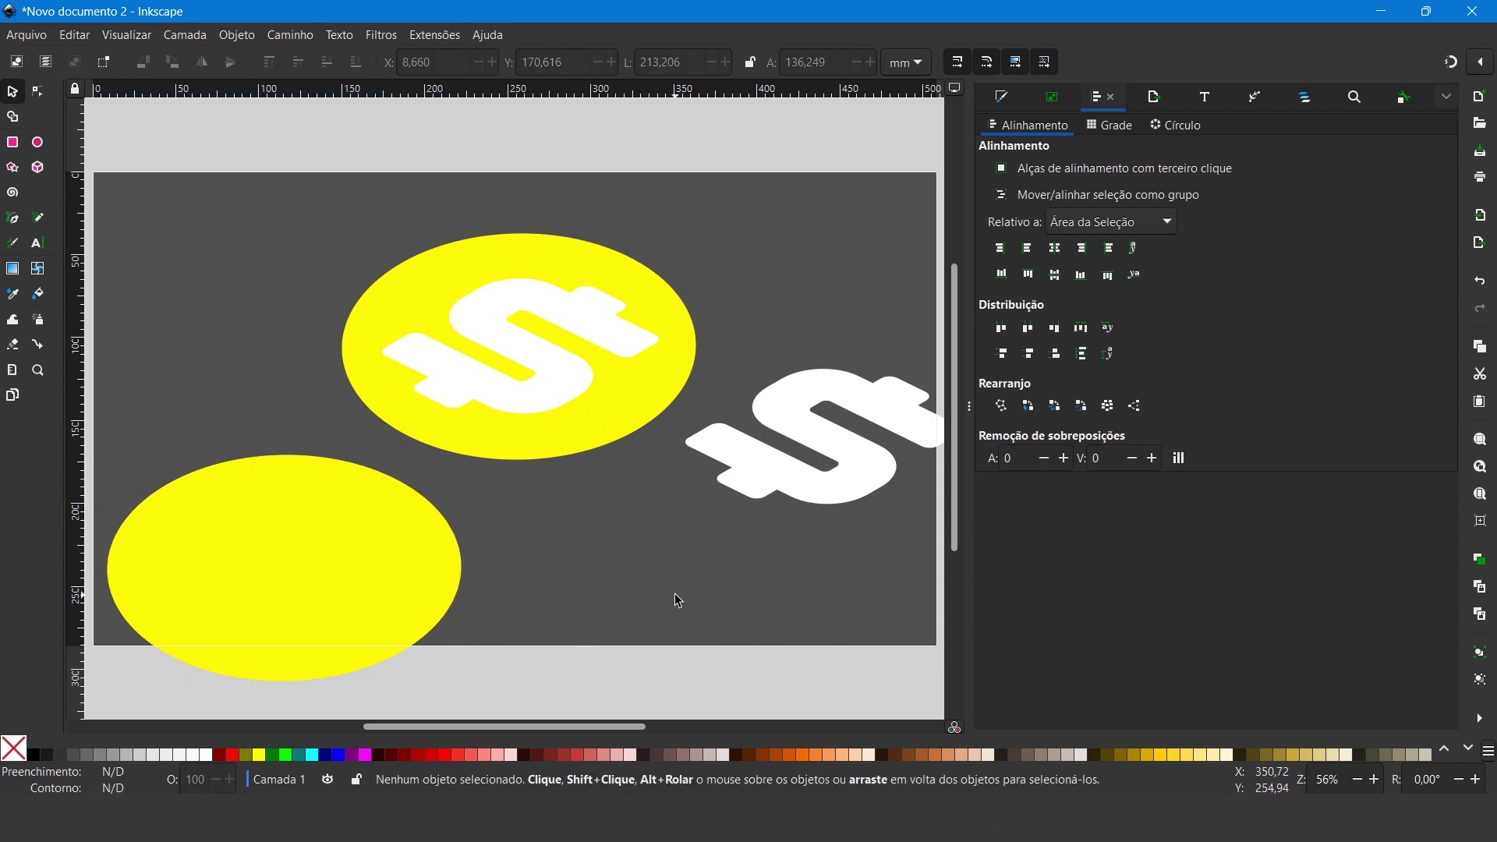
{"action": "left_click", "coordinate": [607, 435]}
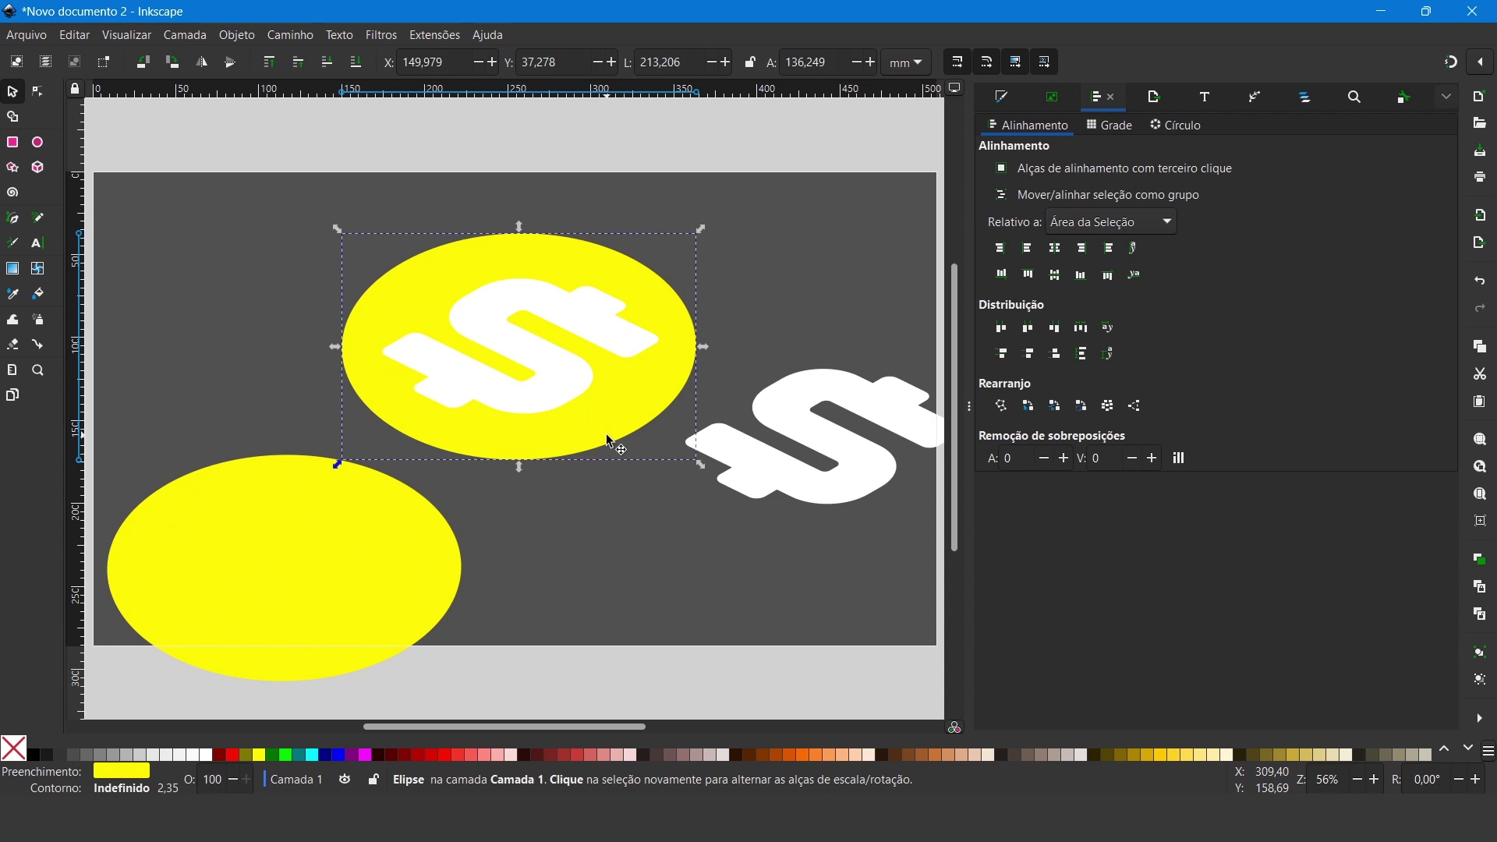
{"action": "left_click", "coordinate": [1161, 754]}
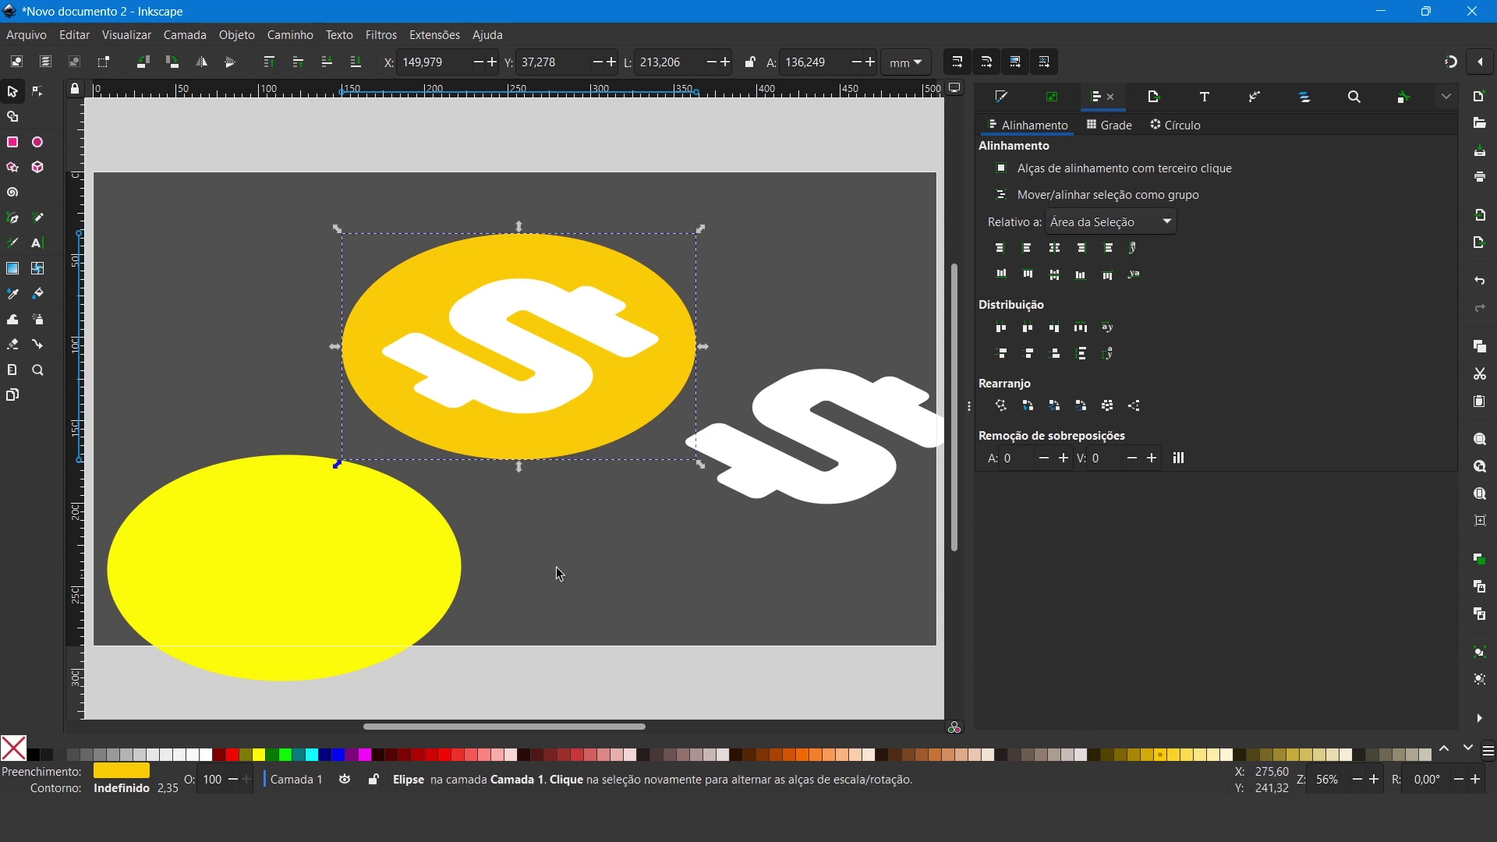
Step: Colour the coin's dollar sign #AA8800 dark gold and lay the white copy over it slightly offset
{"action": "left_click", "coordinate": [544, 407]}
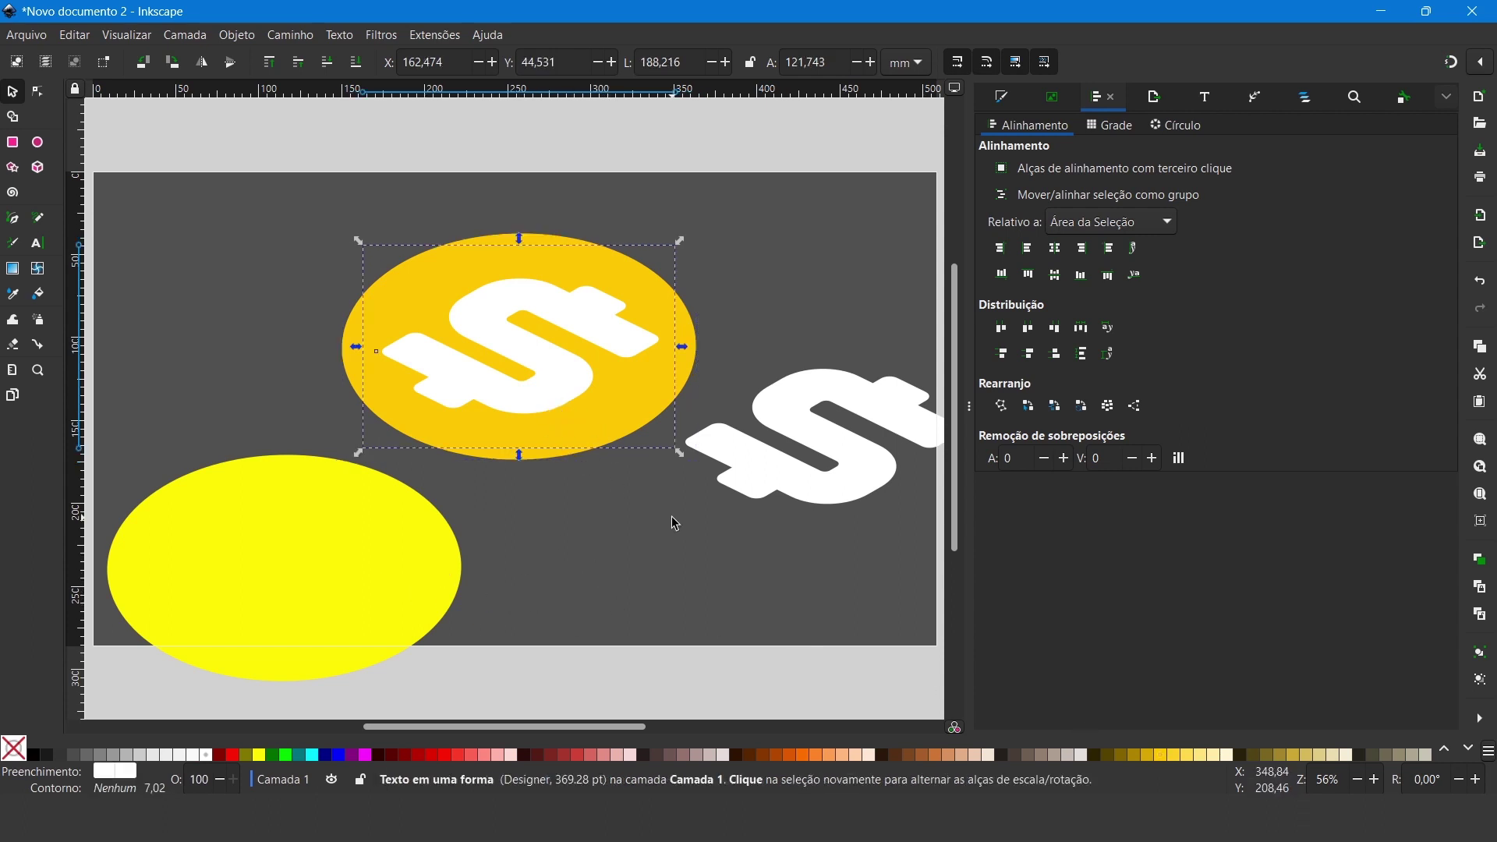
{"action": "left_click", "coordinate": [1125, 753]}
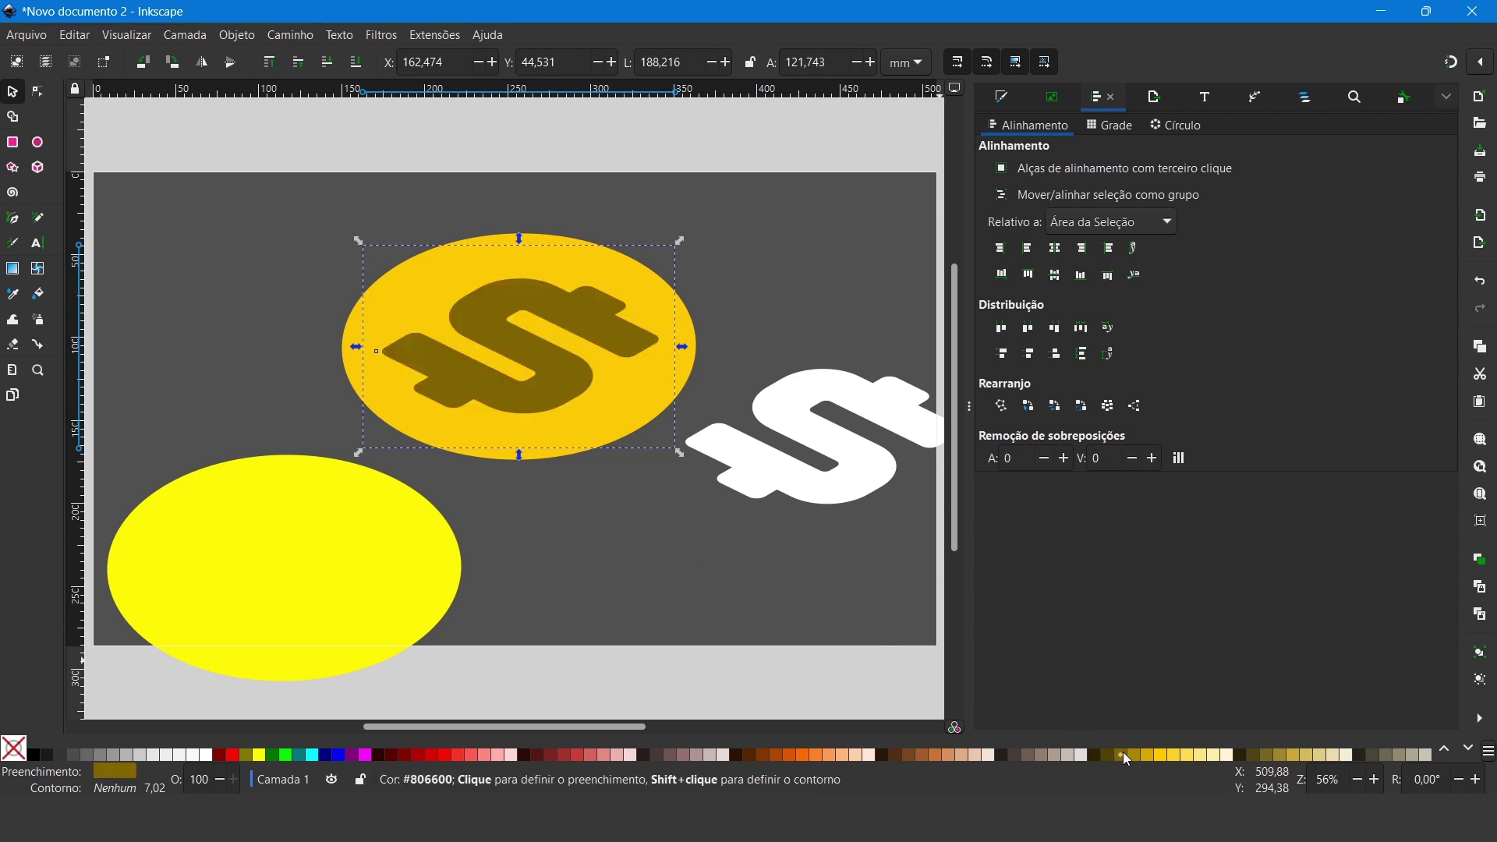
{"action": "left_click", "coordinate": [1132, 757]}
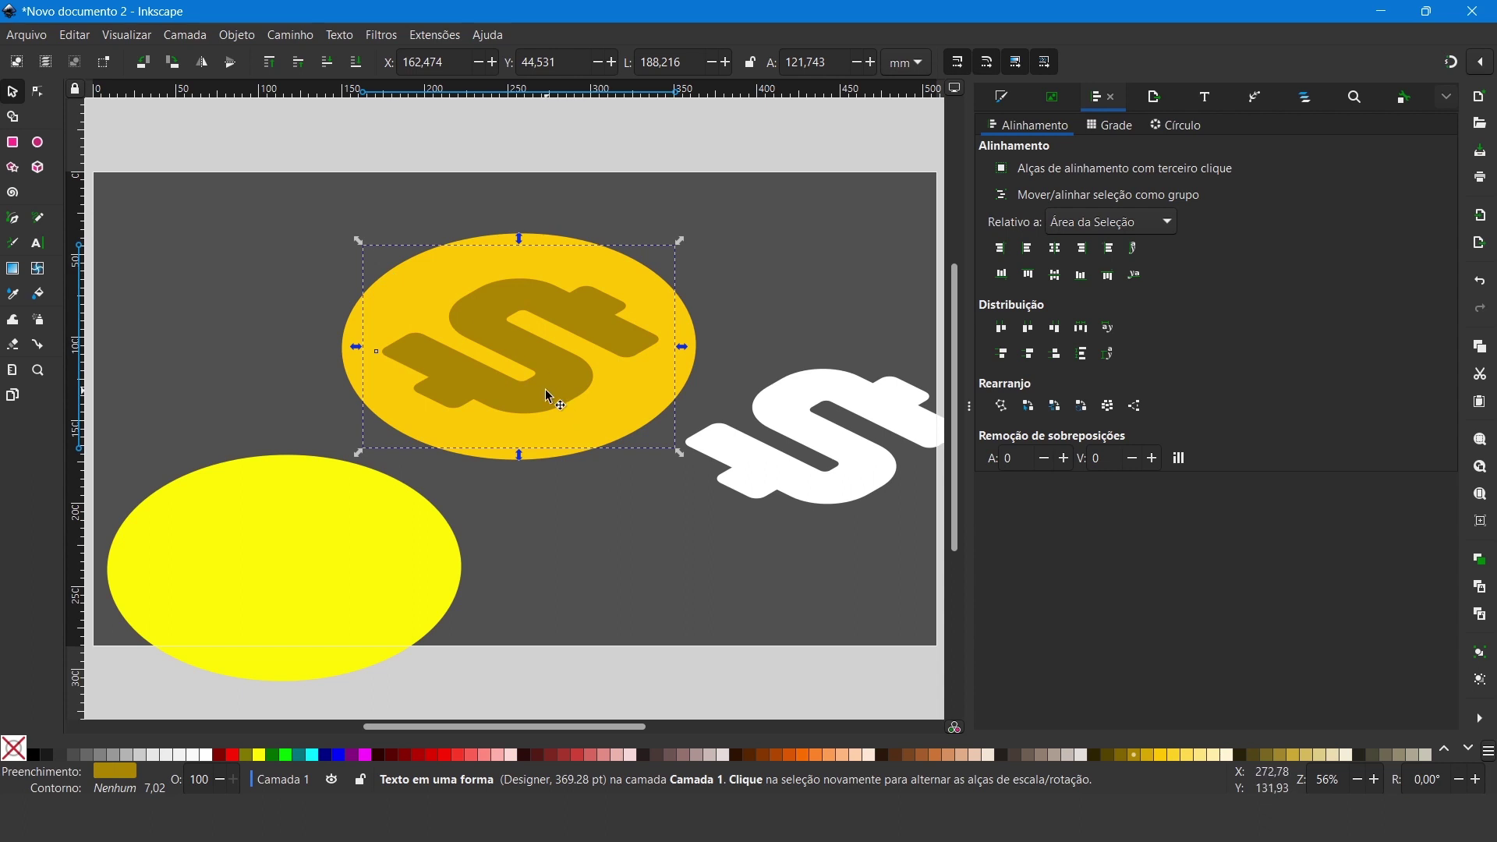
{"action": "left_click", "coordinate": [837, 531]}
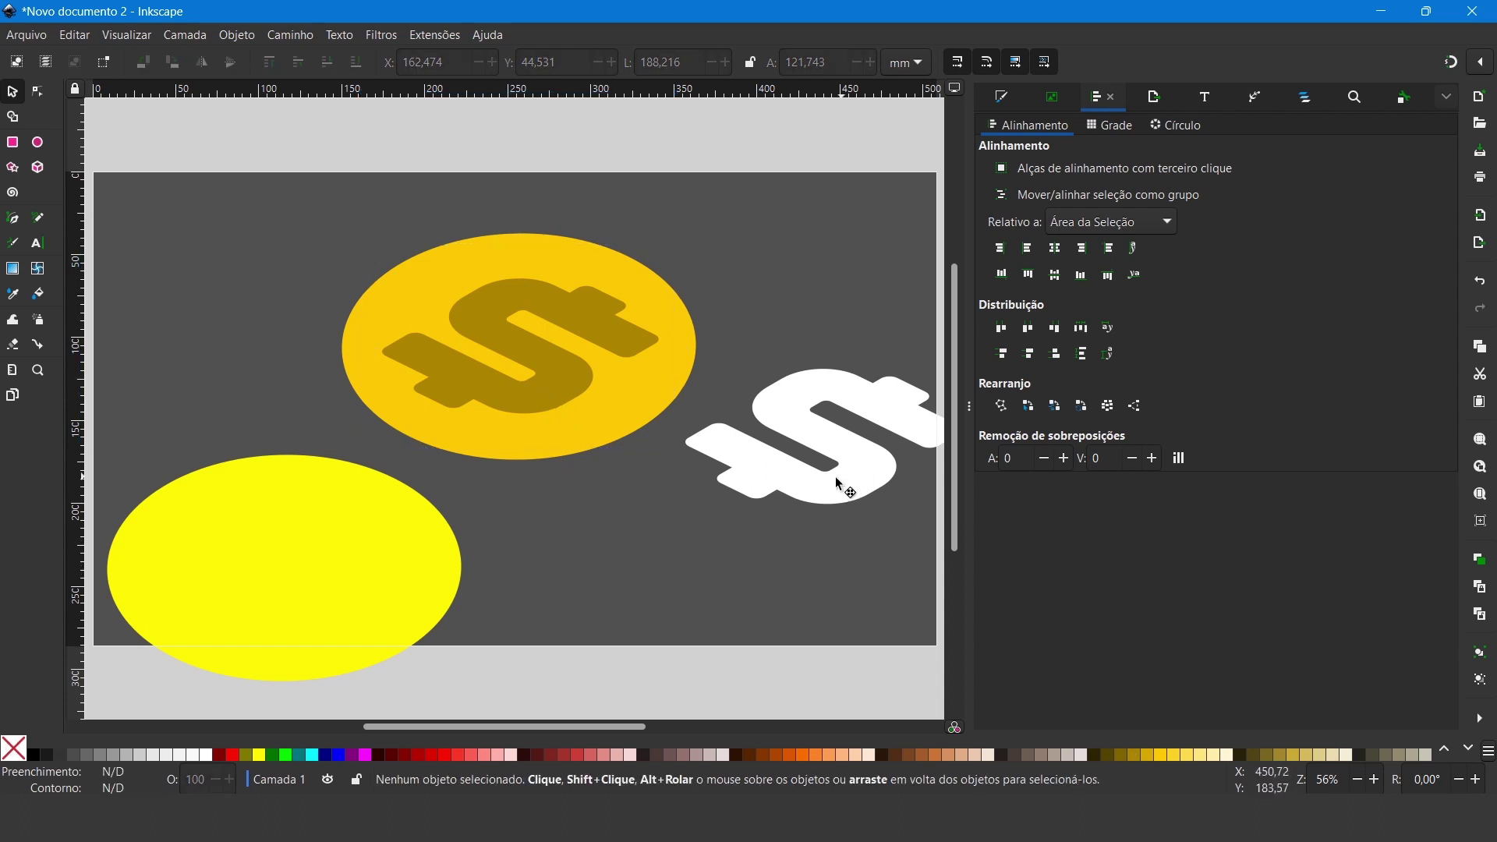
{"action": "left_click_drag", "start_coordinate": [844, 481], "coordinate": [536, 384]}
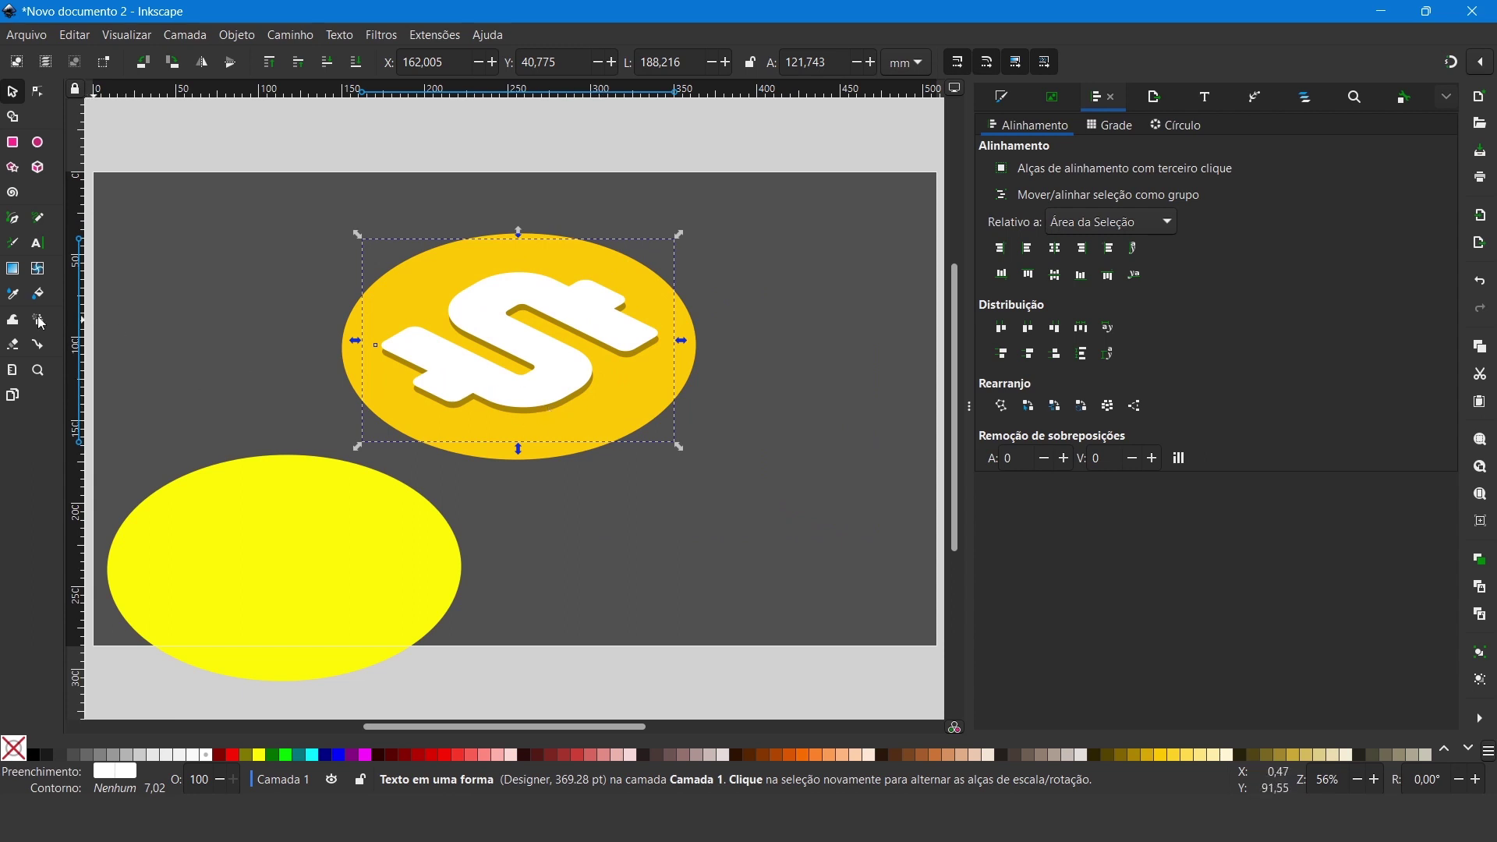
Step: Use the Dropper to give the top dollar sign the ellipse's yellow #fefd00, then select the lower ellipse
{"action": "left_click", "coordinate": [13, 304]}
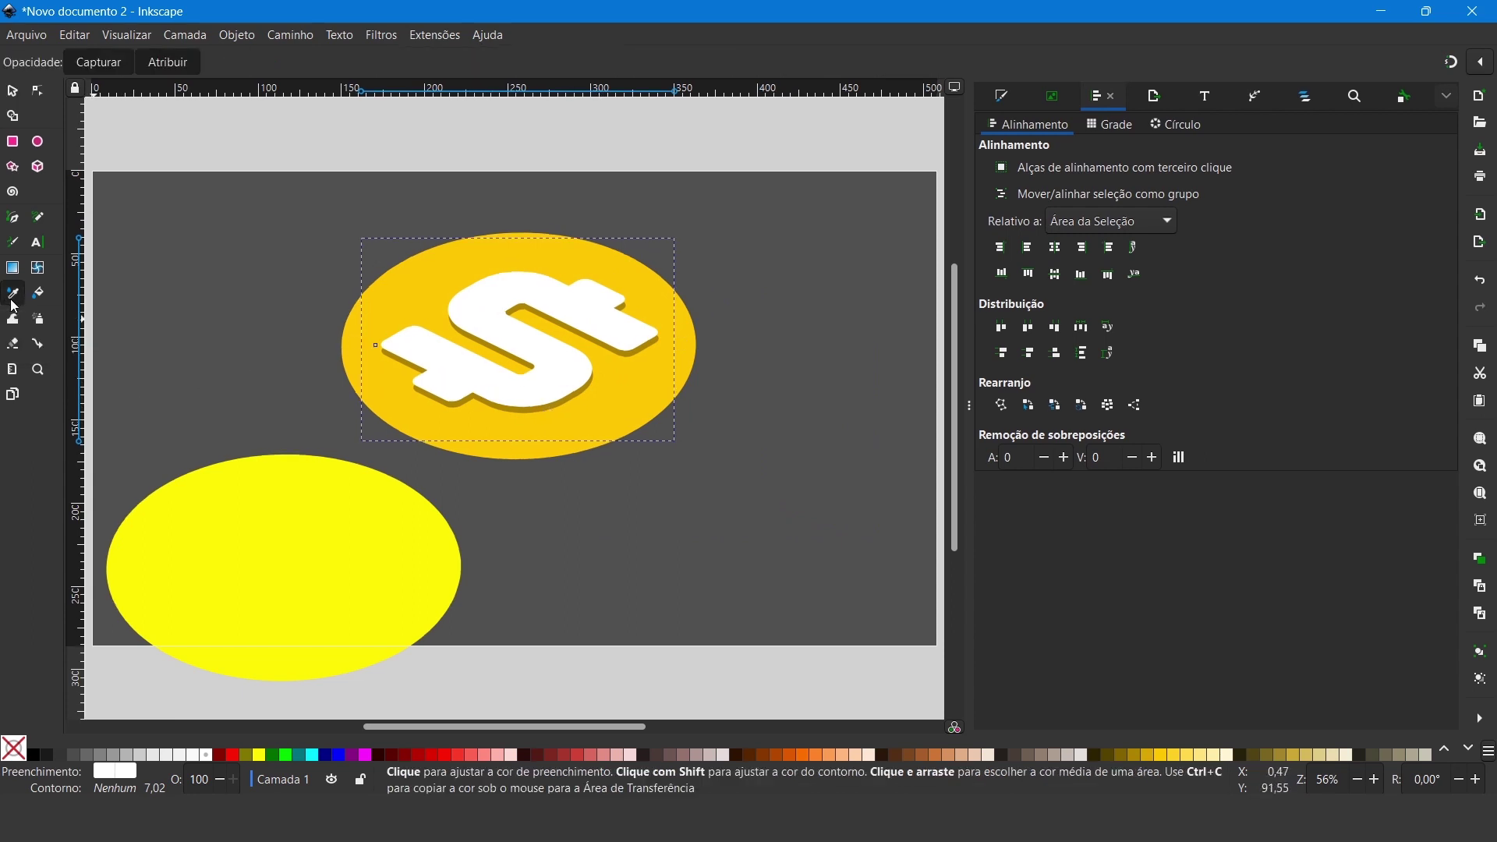
{"action": "left_click", "coordinate": [327, 565]}
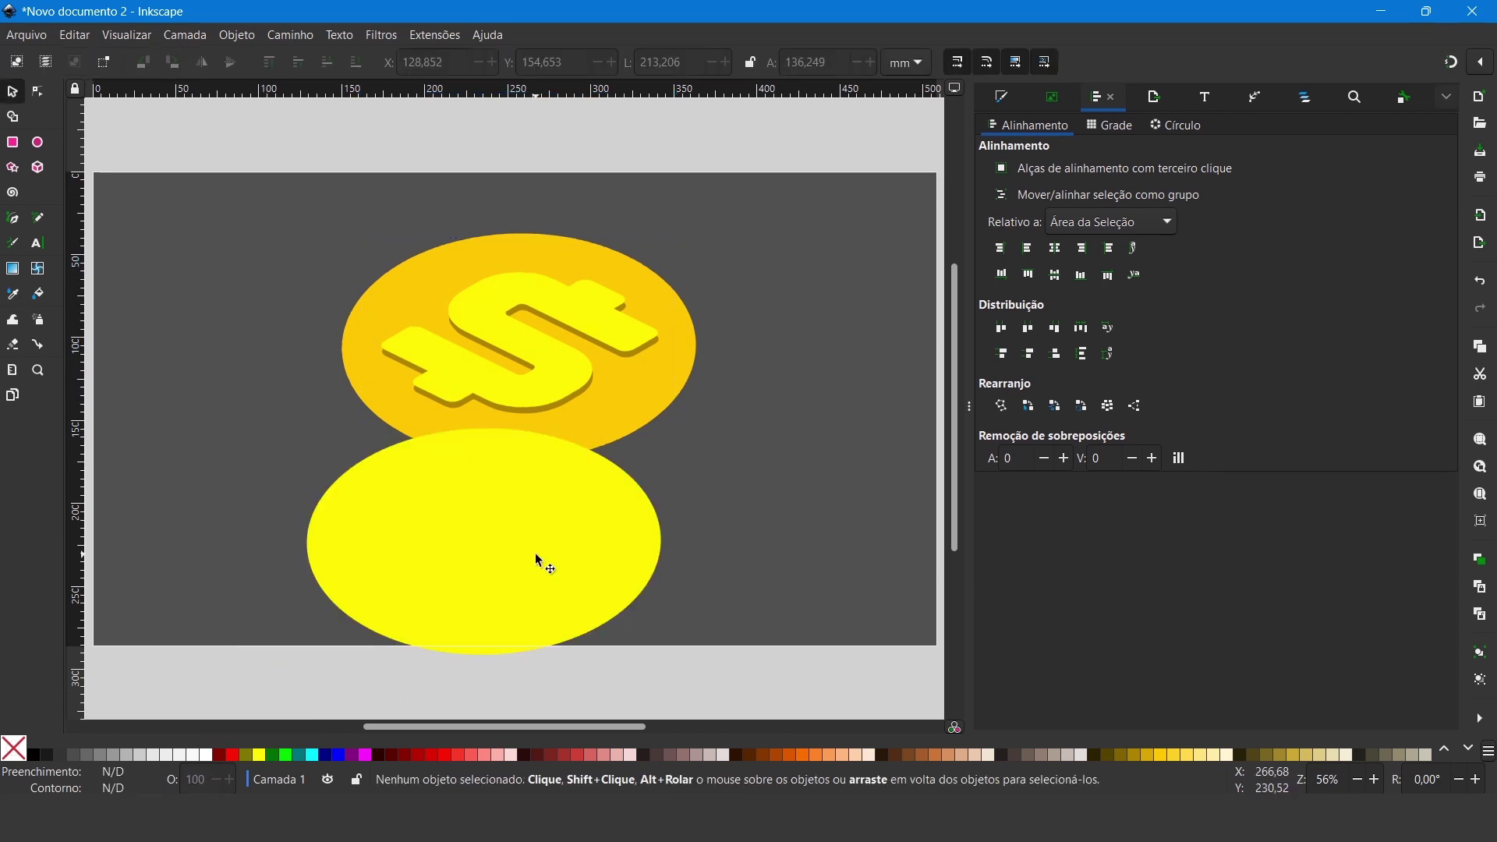
{"action": "left_click", "coordinate": [538, 560]}
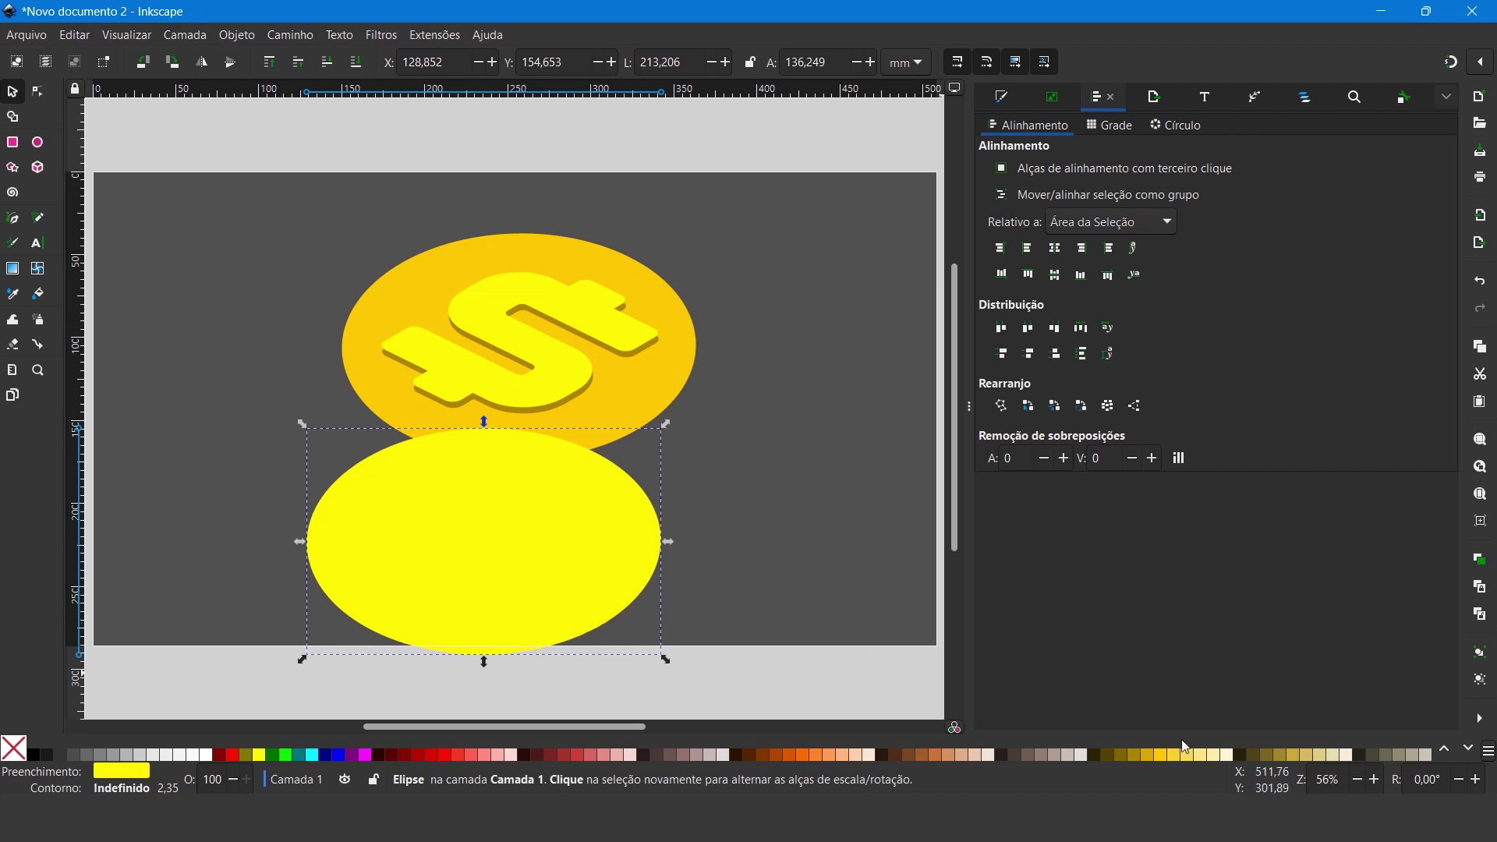
Step: Colour the lower ellipse #AA8800, send it to the bottom and align it under the coin
{"action": "left_click", "coordinate": [1137, 757]}
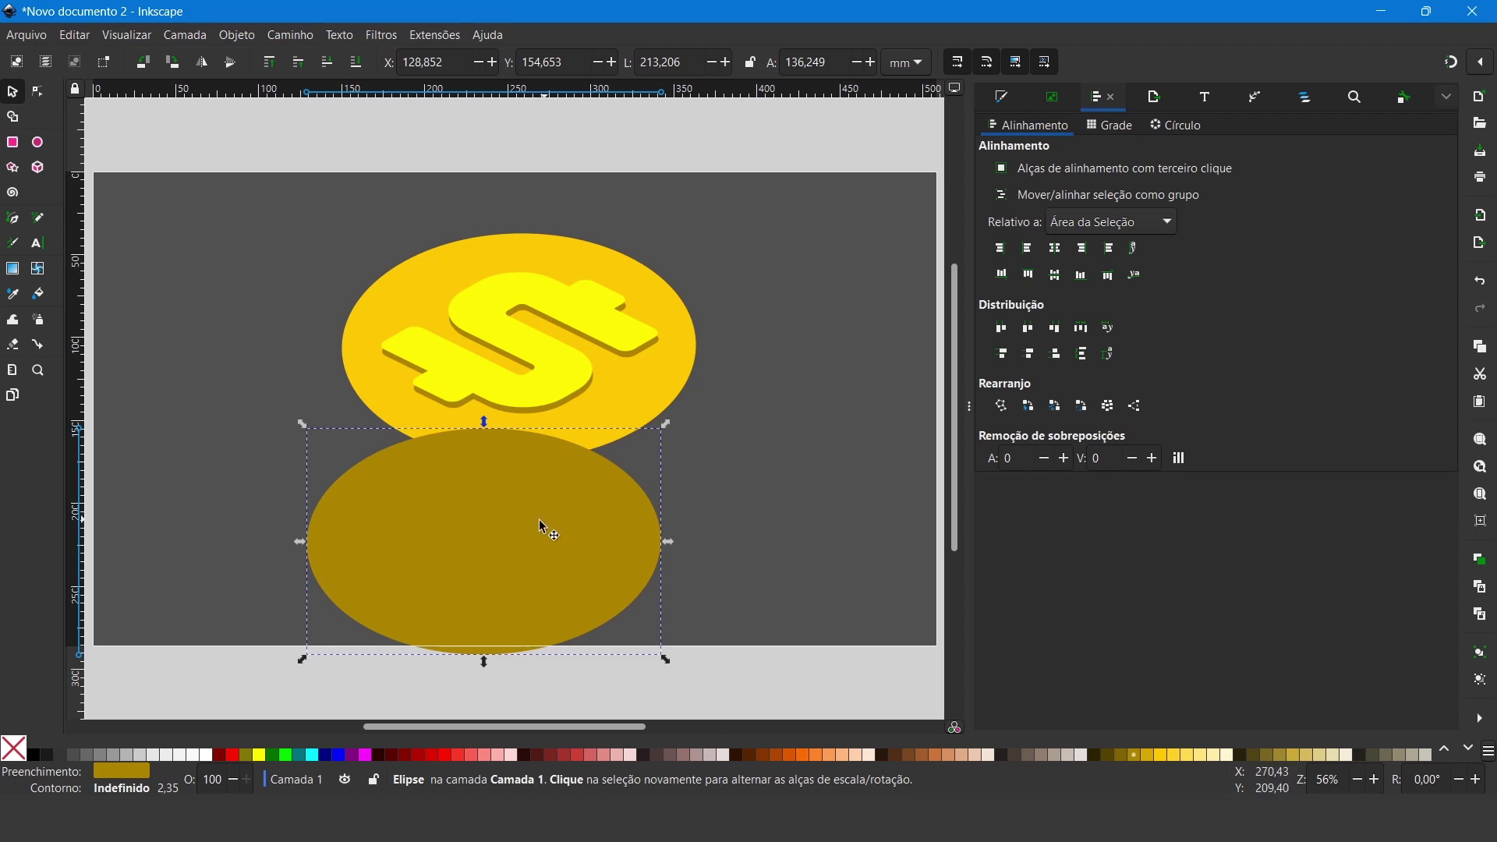
{"action": "mouse_move", "coordinate": [530, 532]}
{"action": "left_mouse_down"}
{"action": "mouse_move", "coordinate": [580, 527]}
{"action": "mouse_move", "coordinate": [586, 409]}
{"action": "mouse_move", "coordinate": [570, 384]}
{"action": "mouse_move", "coordinate": [600, 389]}
{"action": "left_mouse_up"}
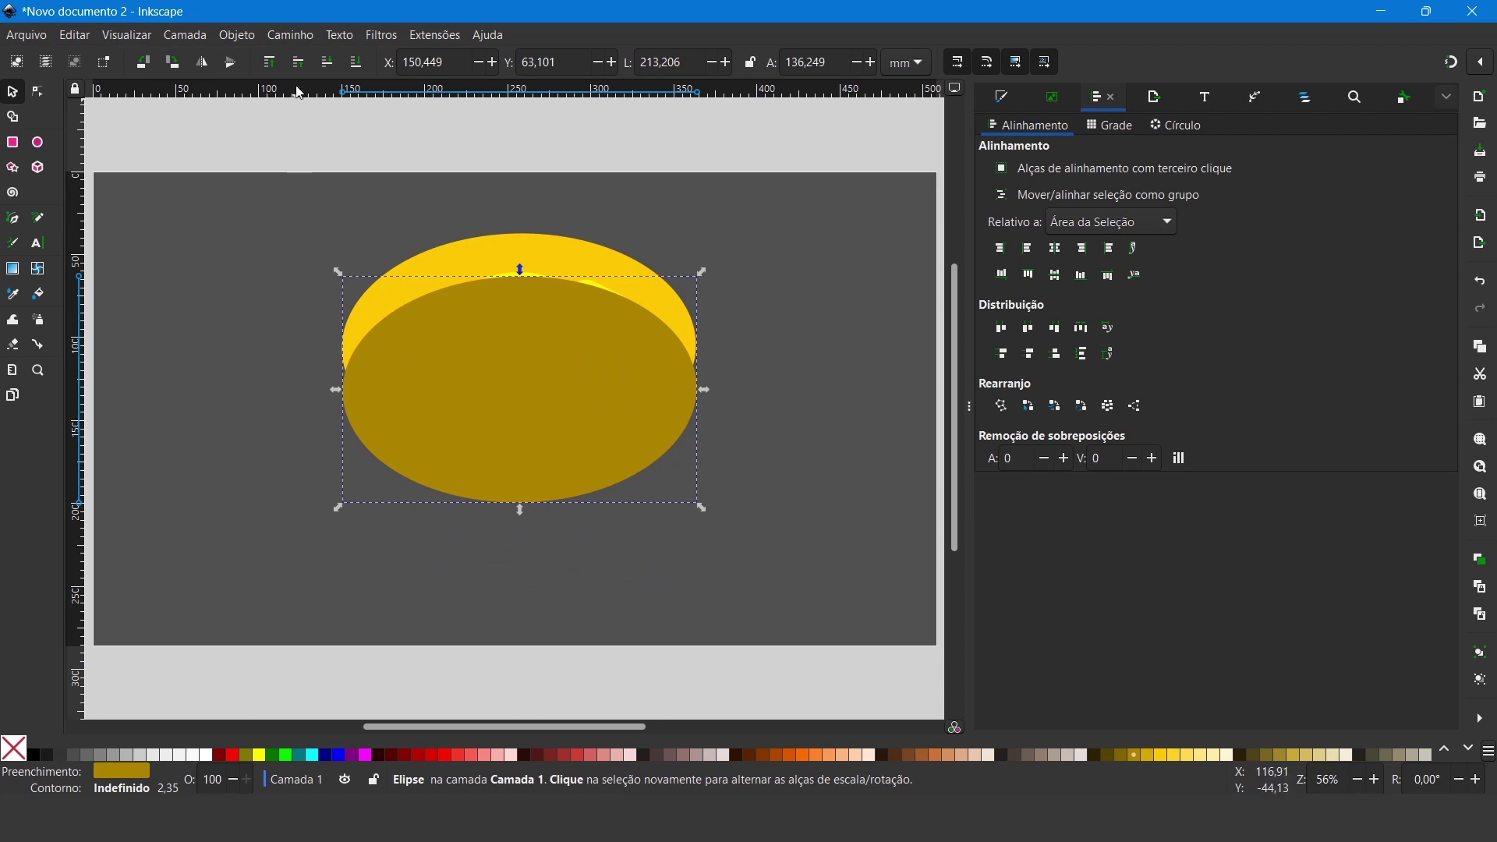
{"action": "left_click", "coordinate": [357, 73]}
{"action": "left_click_drag", "start_coordinate": [596, 478], "coordinate": [578, 457]}
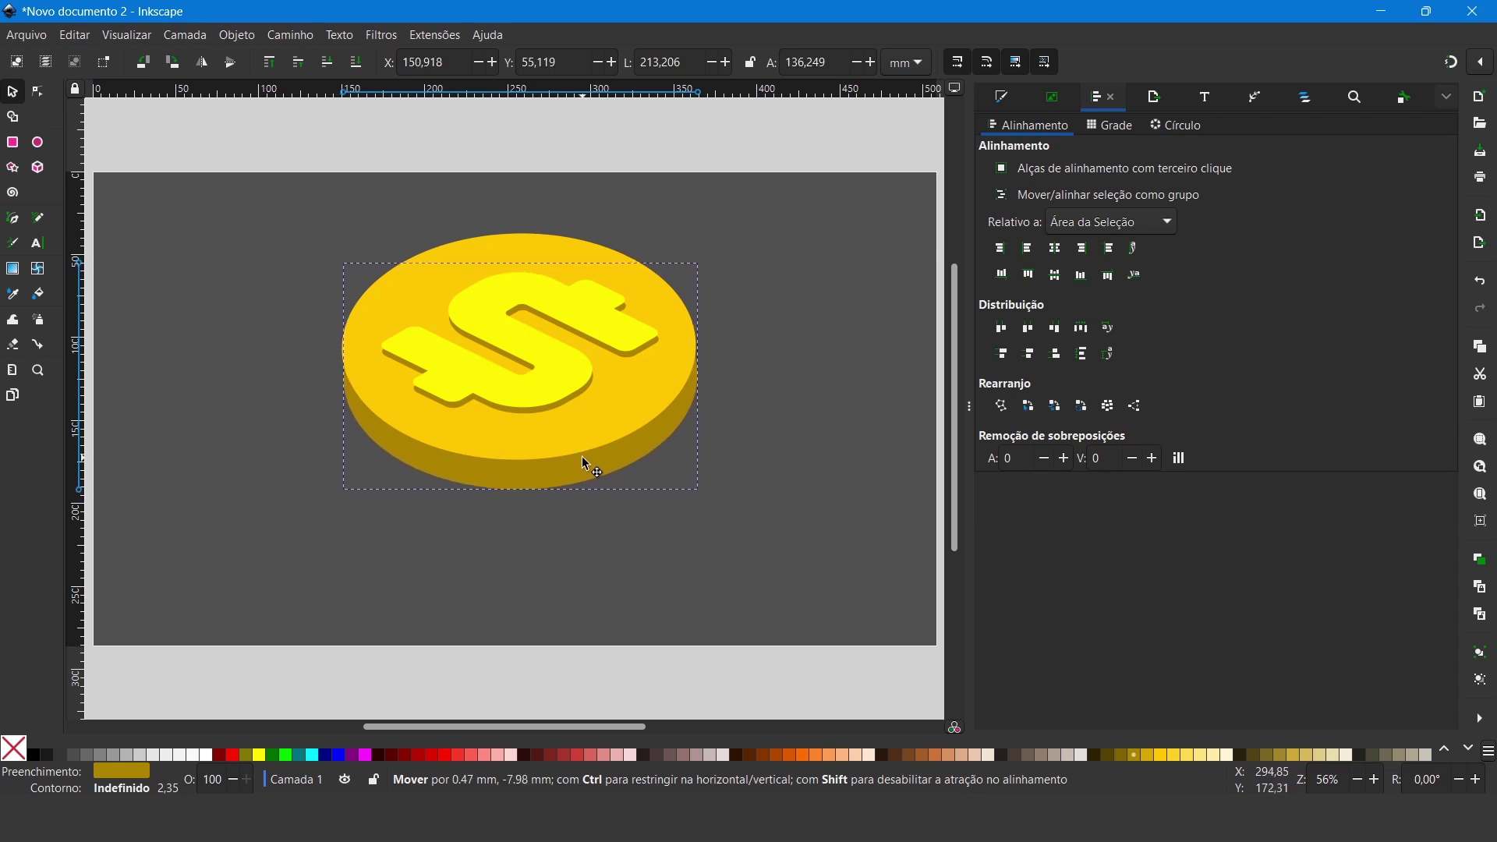
{"action": "left_click_drag", "start_coordinate": [584, 465], "coordinate": [586, 465]}
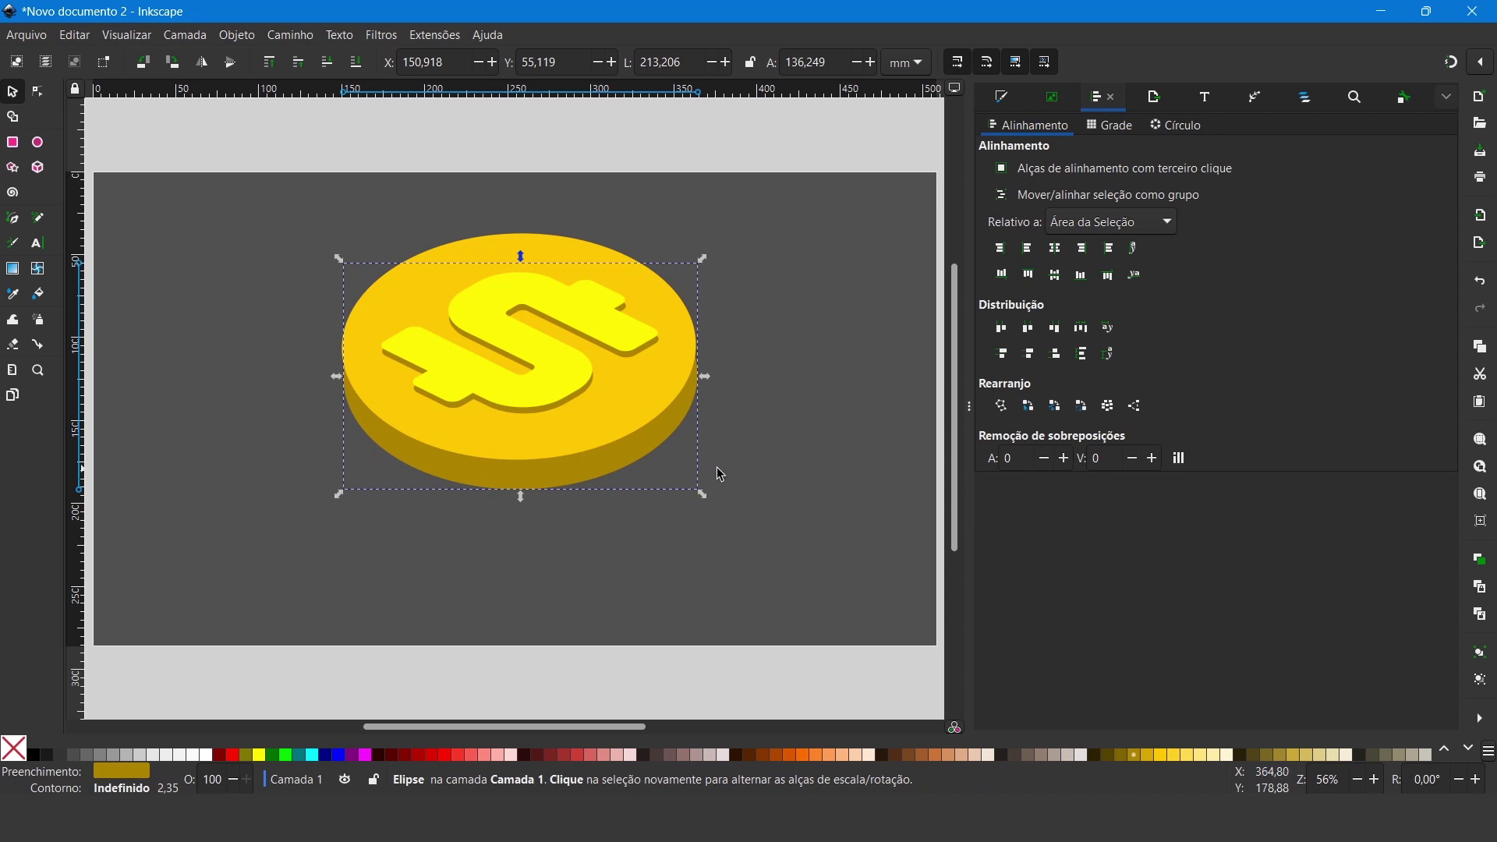
{"action": "left_click_drag", "start_coordinate": [308, 201], "coordinate": [943, 659]}
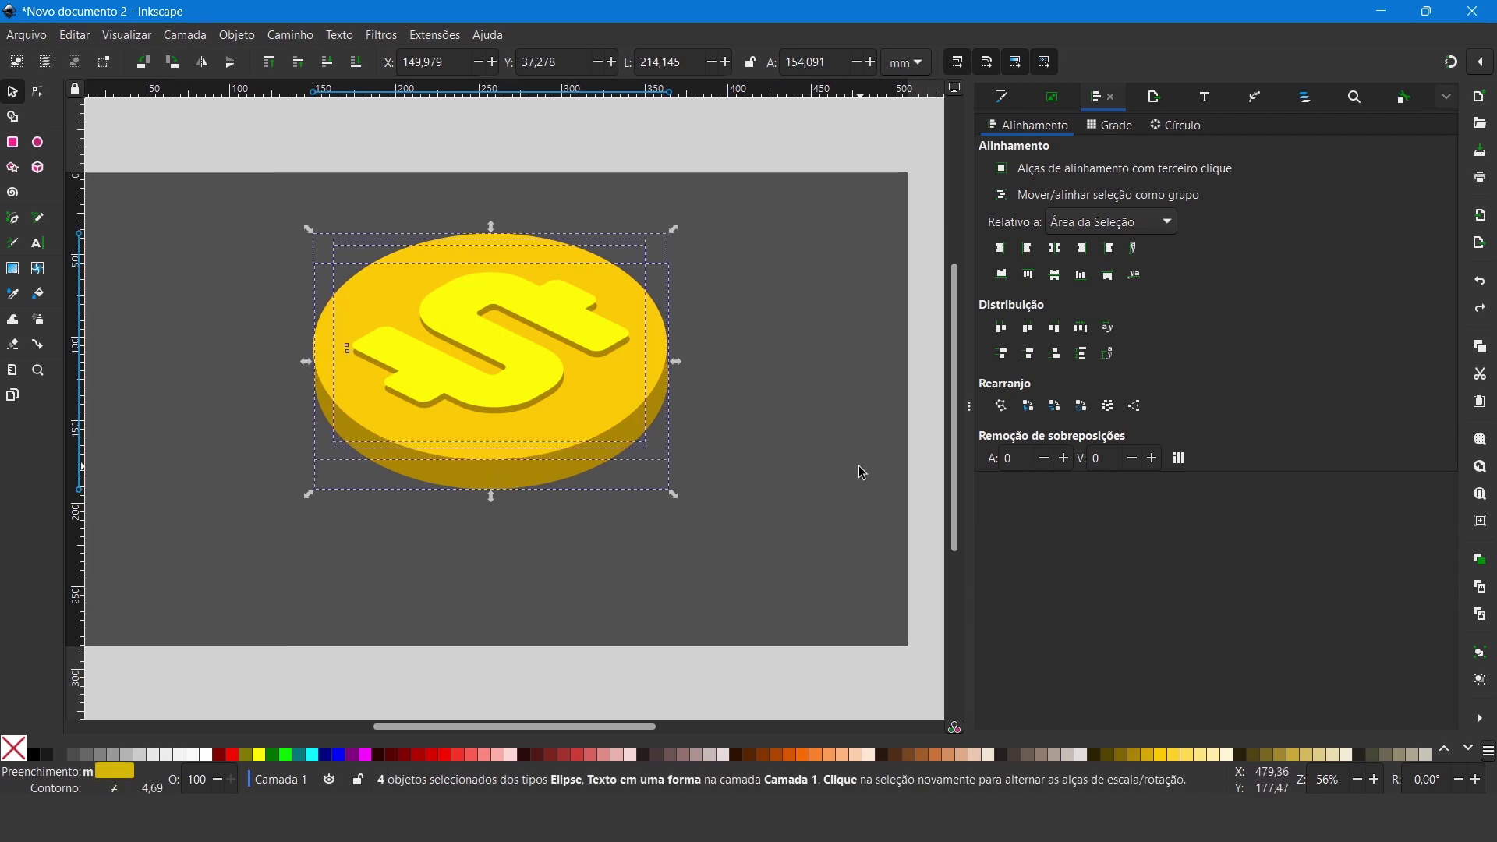
Step: Centre all coin pieces on a common vertical axis and convert them to paths
{"action": "left_click", "coordinate": [1057, 250]}
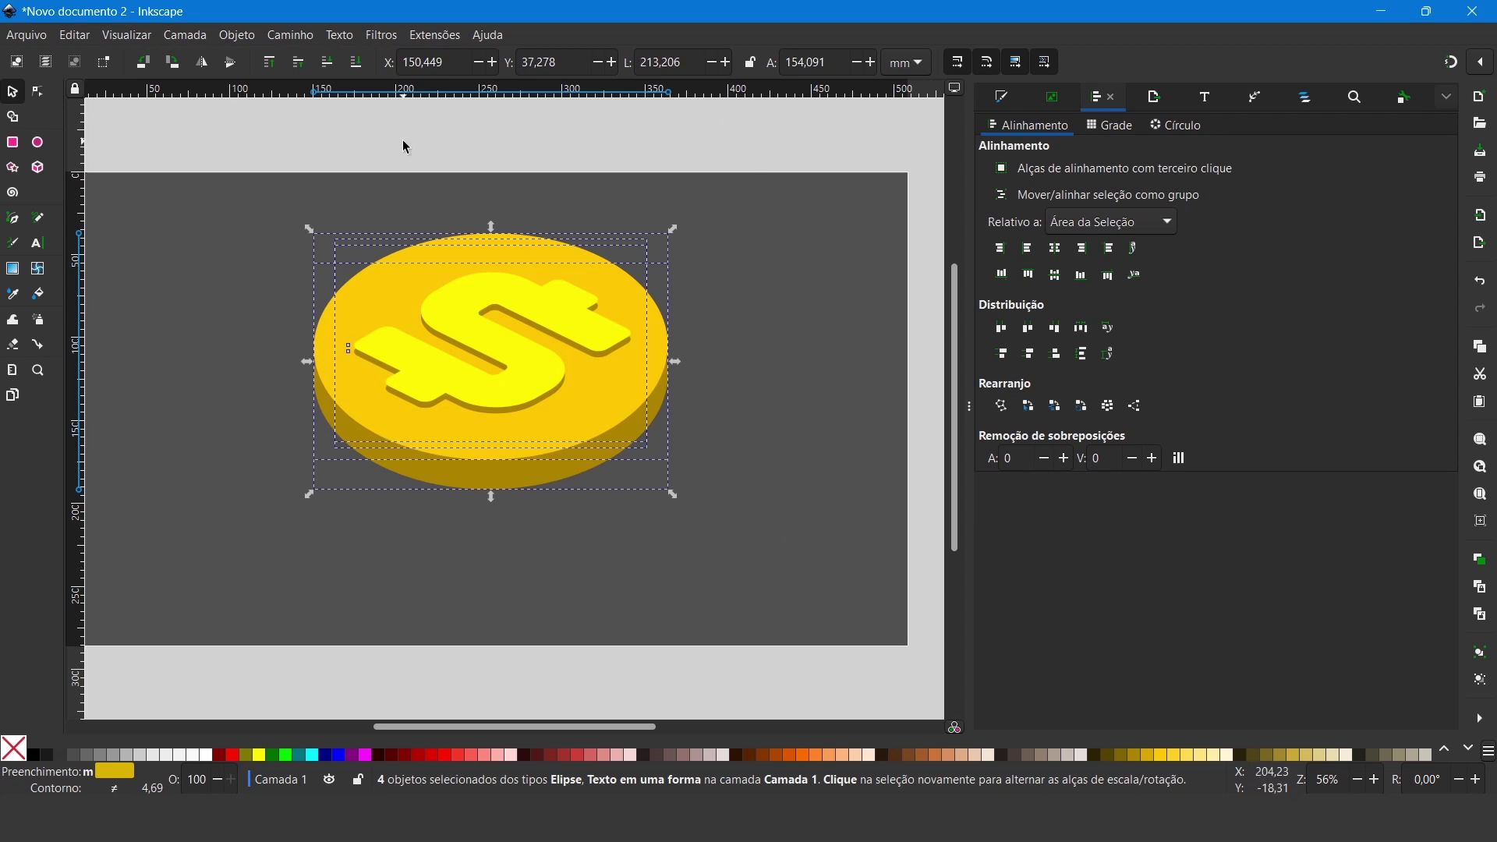
{"action": "left_click", "coordinate": [297, 35]}
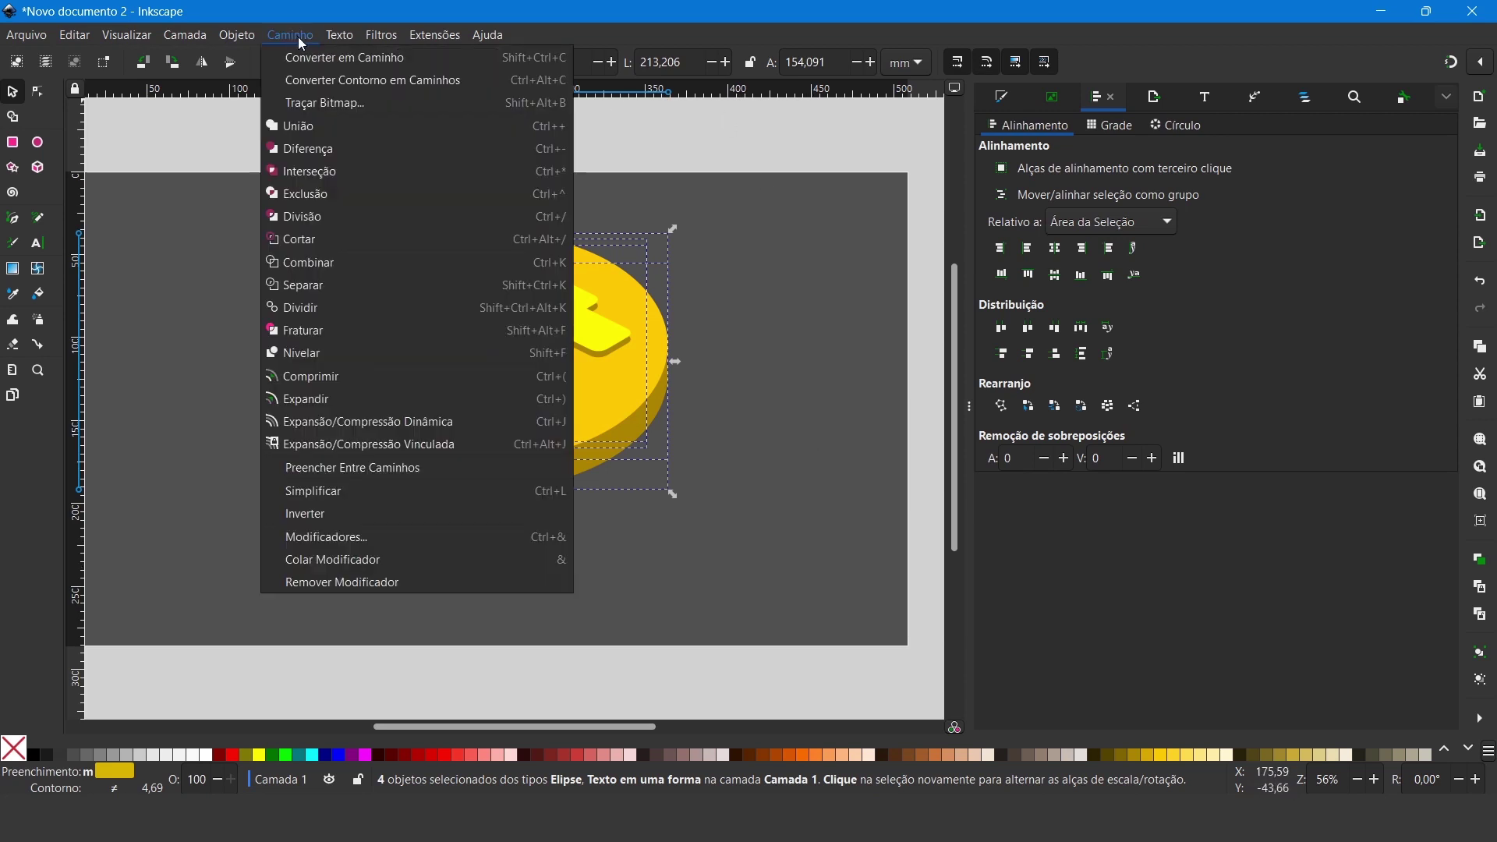
{"action": "left_click", "coordinate": [387, 60]}
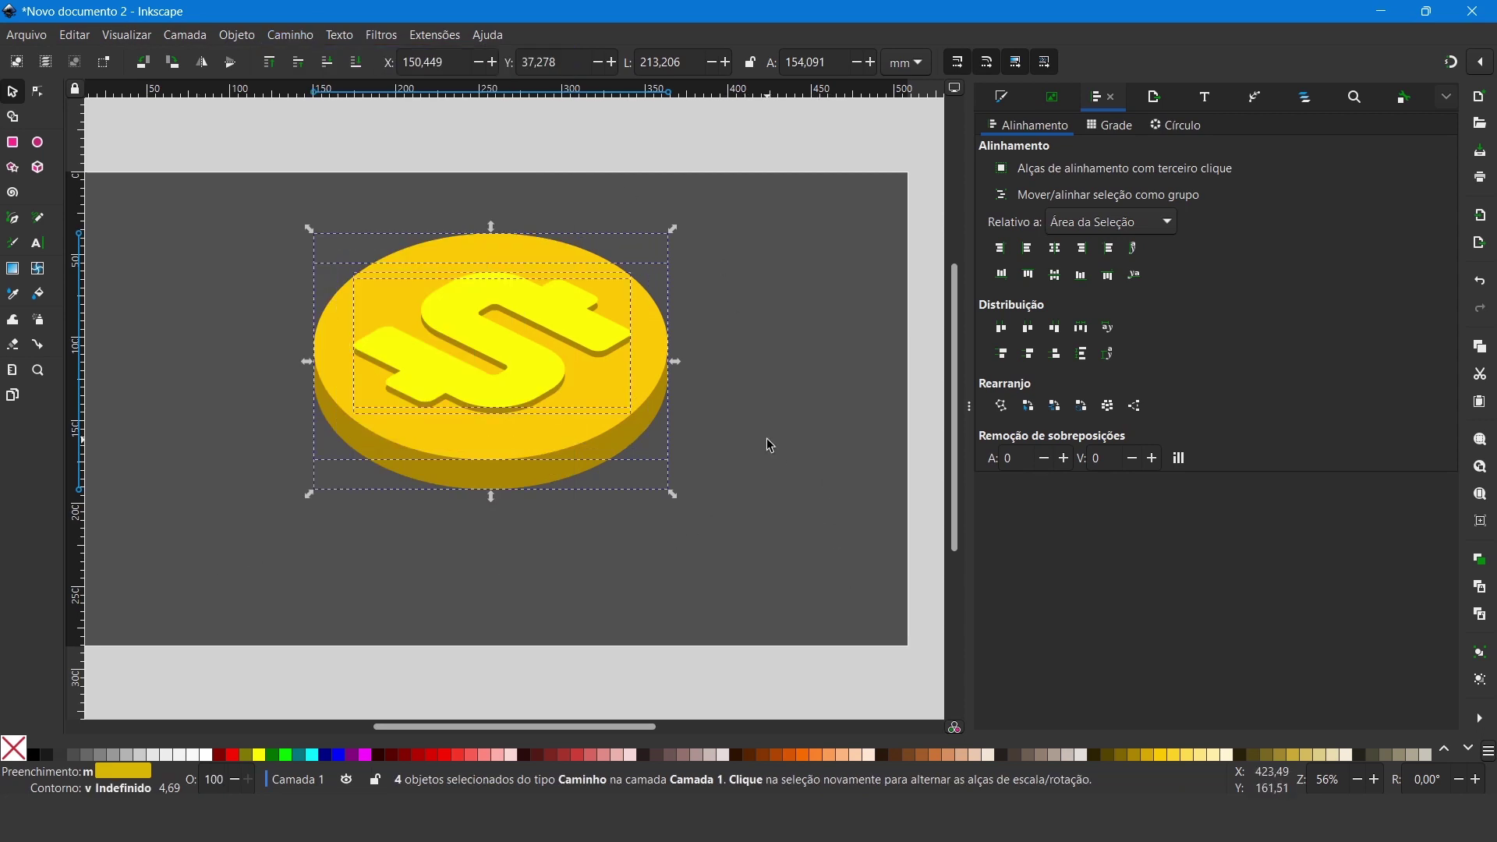
{"action": "left_click", "coordinate": [767, 435]}
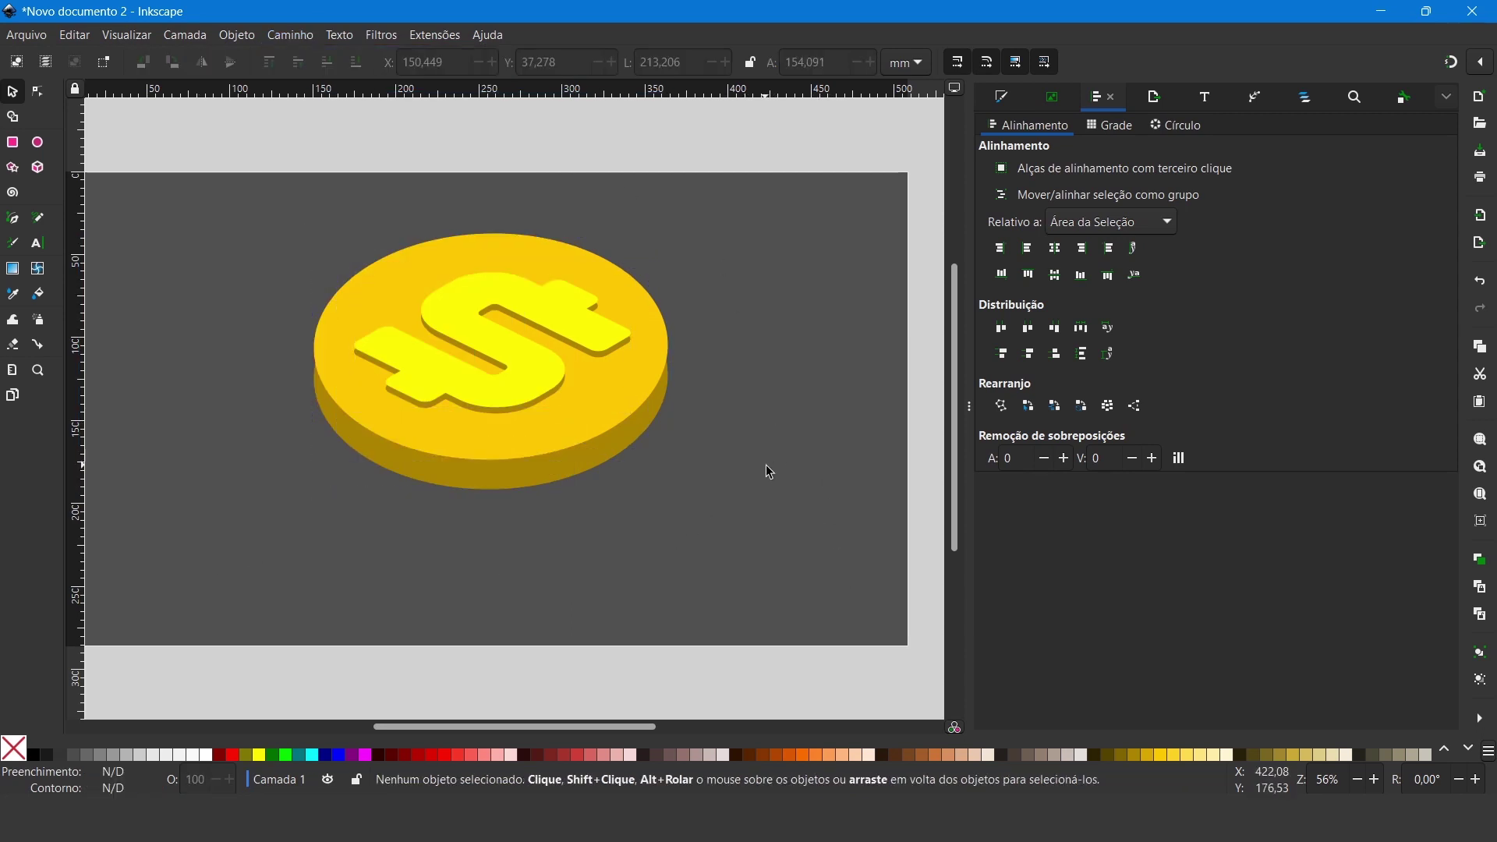
Step: Select both coin ellipses and bring up Interpolar Entre Caminhos with 200 steps
{"action": "scroll", "coordinate": [764, 462], "scroll_direction": "left", "scroll_amount": 1}
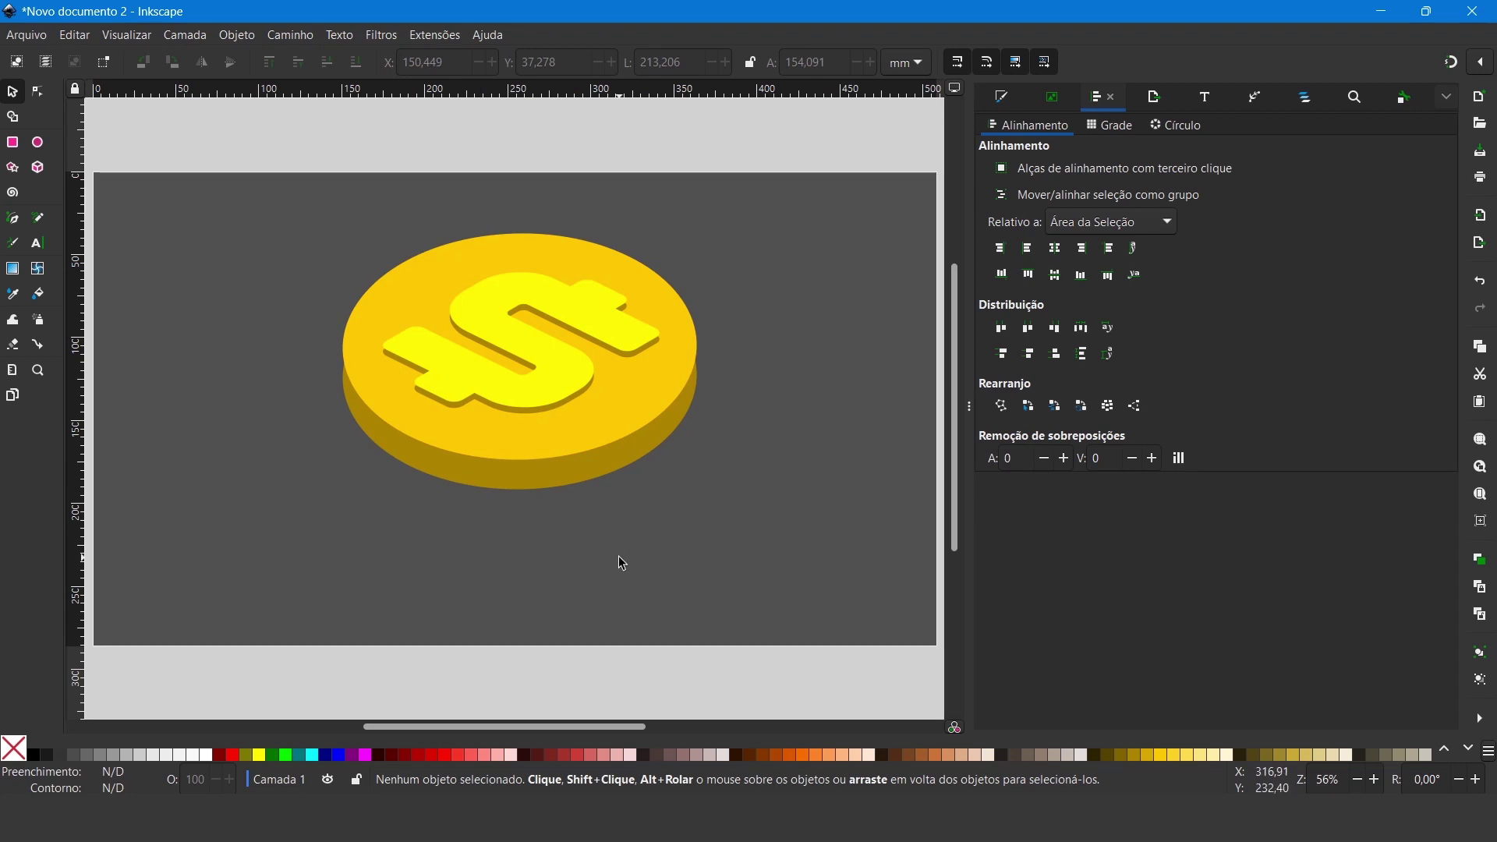
{"action": "left_click", "coordinate": [559, 482]}
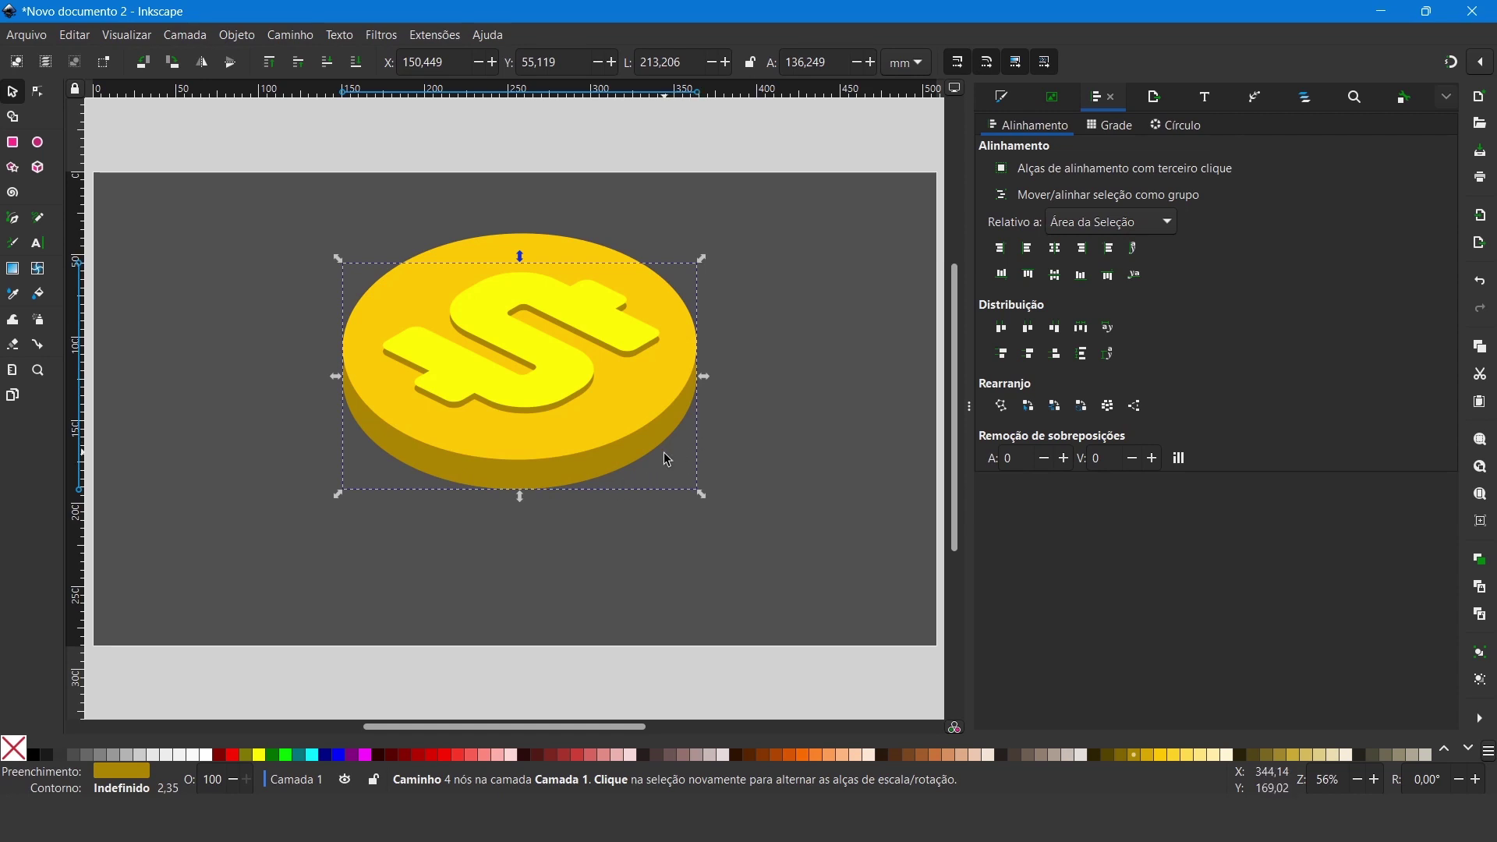
{"action": "left_click", "coordinate": [677, 403], "text": "shift"}
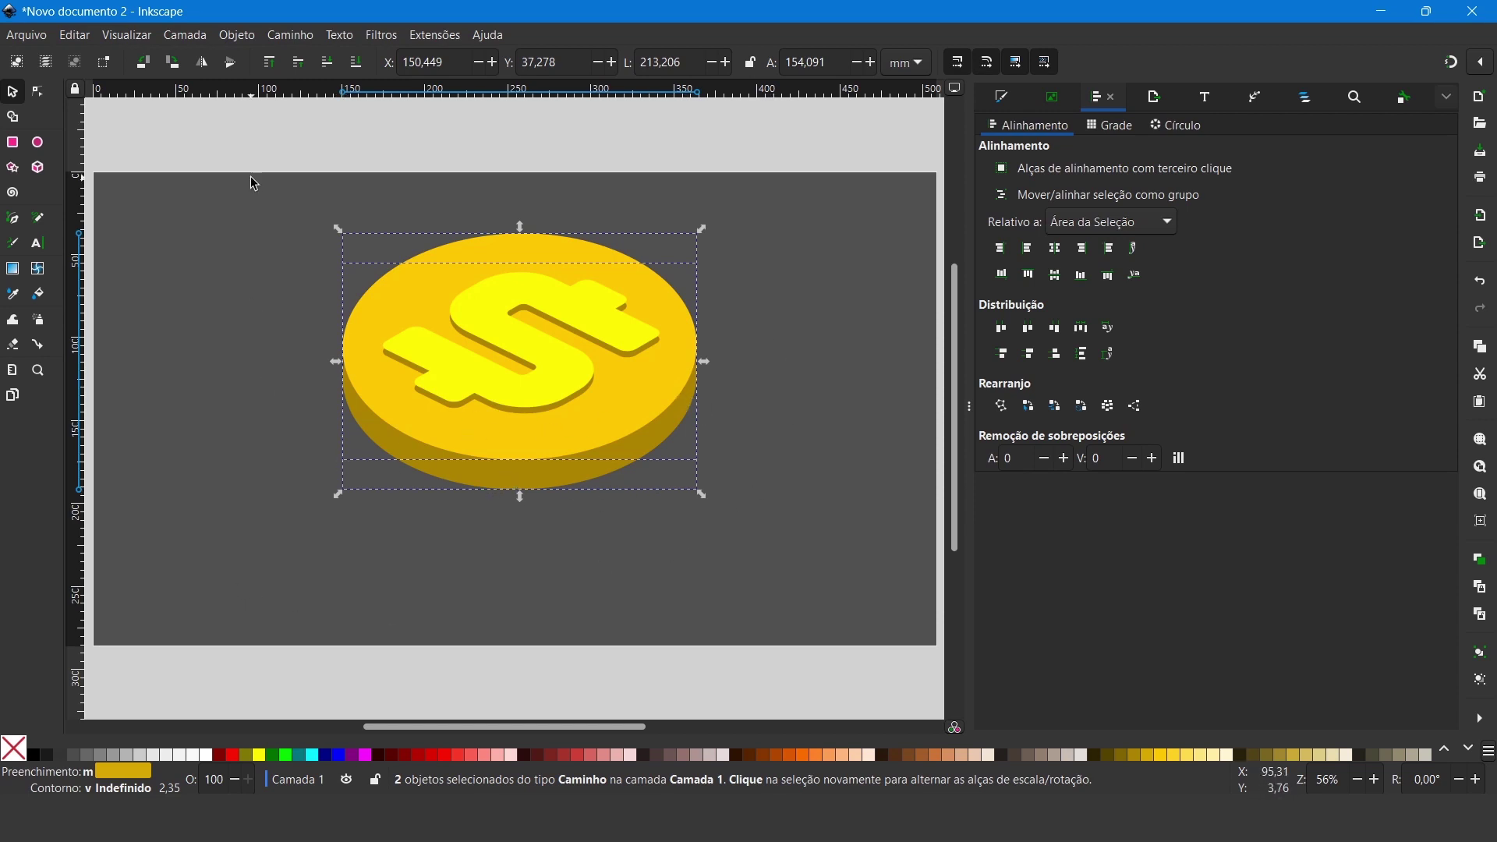
{"action": "left_click", "coordinate": [434, 34]}
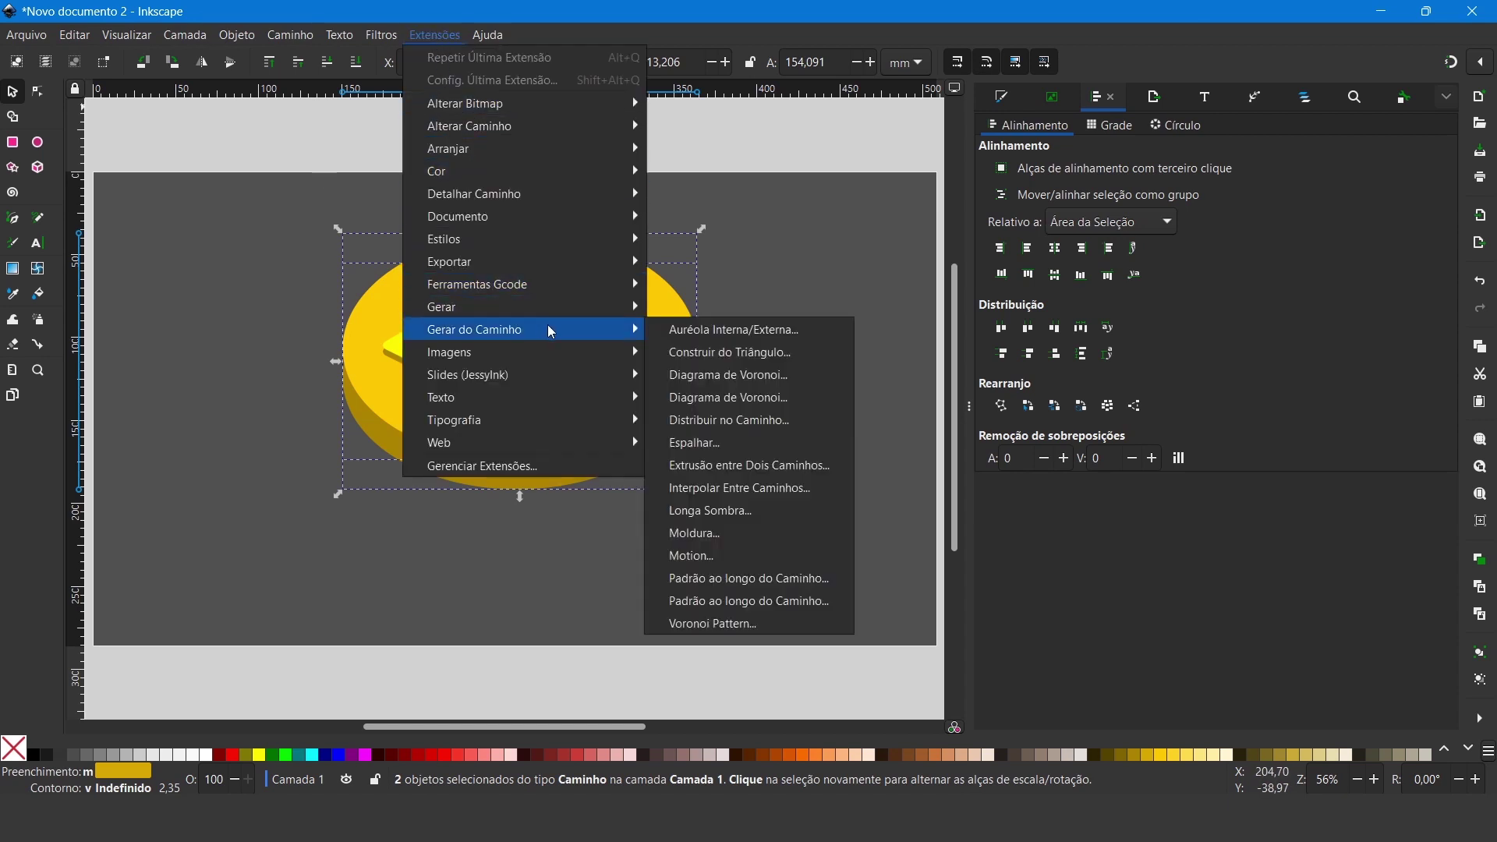
{"action": "mouse_move", "coordinate": [474, 329]}
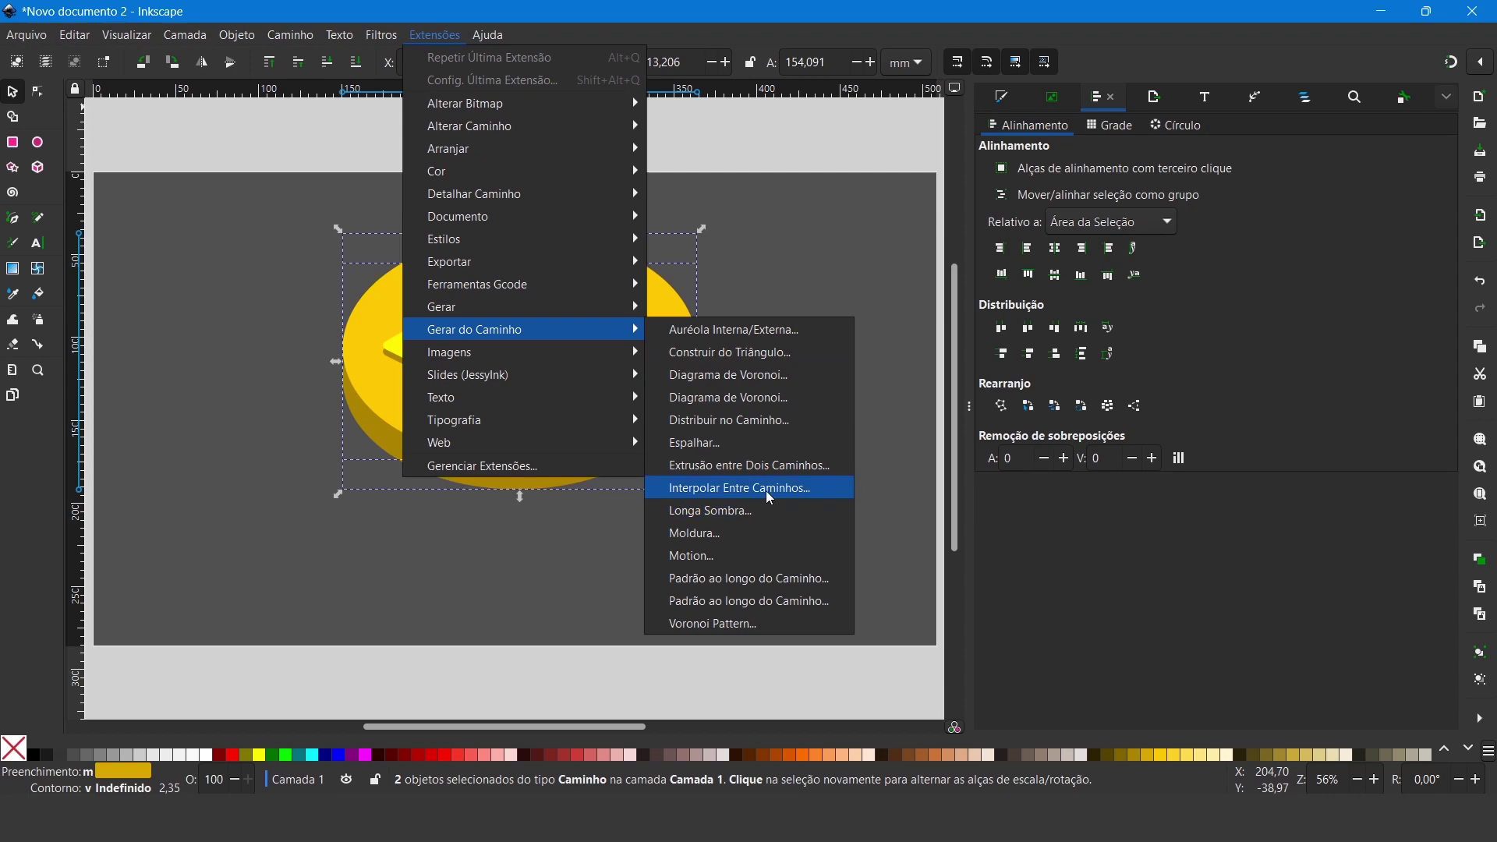
{"action": "left_click", "coordinate": [763, 491]}
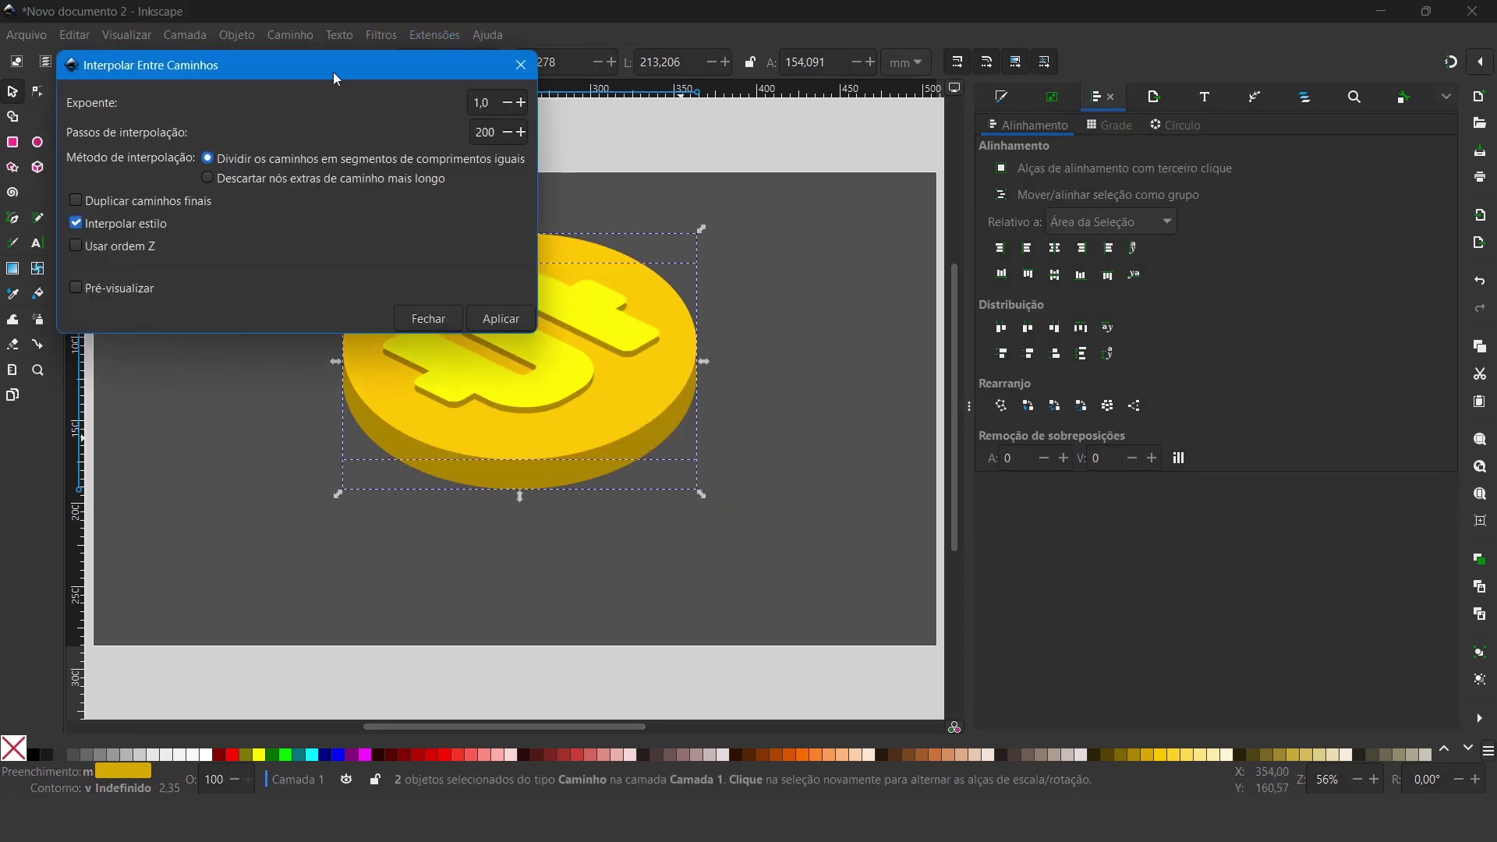
Step: Preview and apply the 200-step interpolation, then select the resulting blend group
{"action": "left_click_drag", "start_coordinate": [942, 216], "coordinate": [1085, 146]}
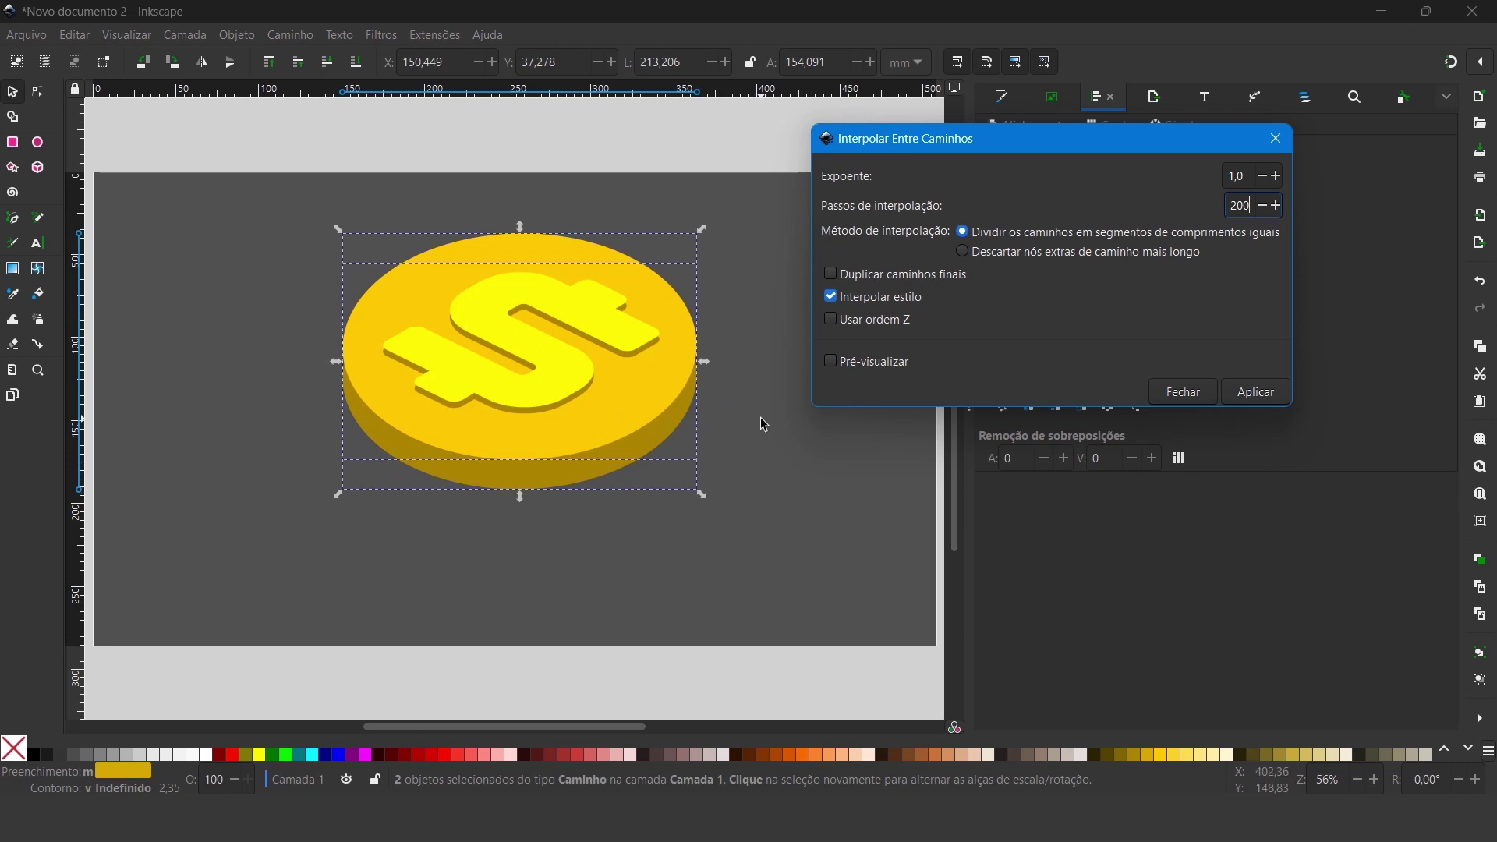
{"action": "left_click", "coordinate": [830, 362]}
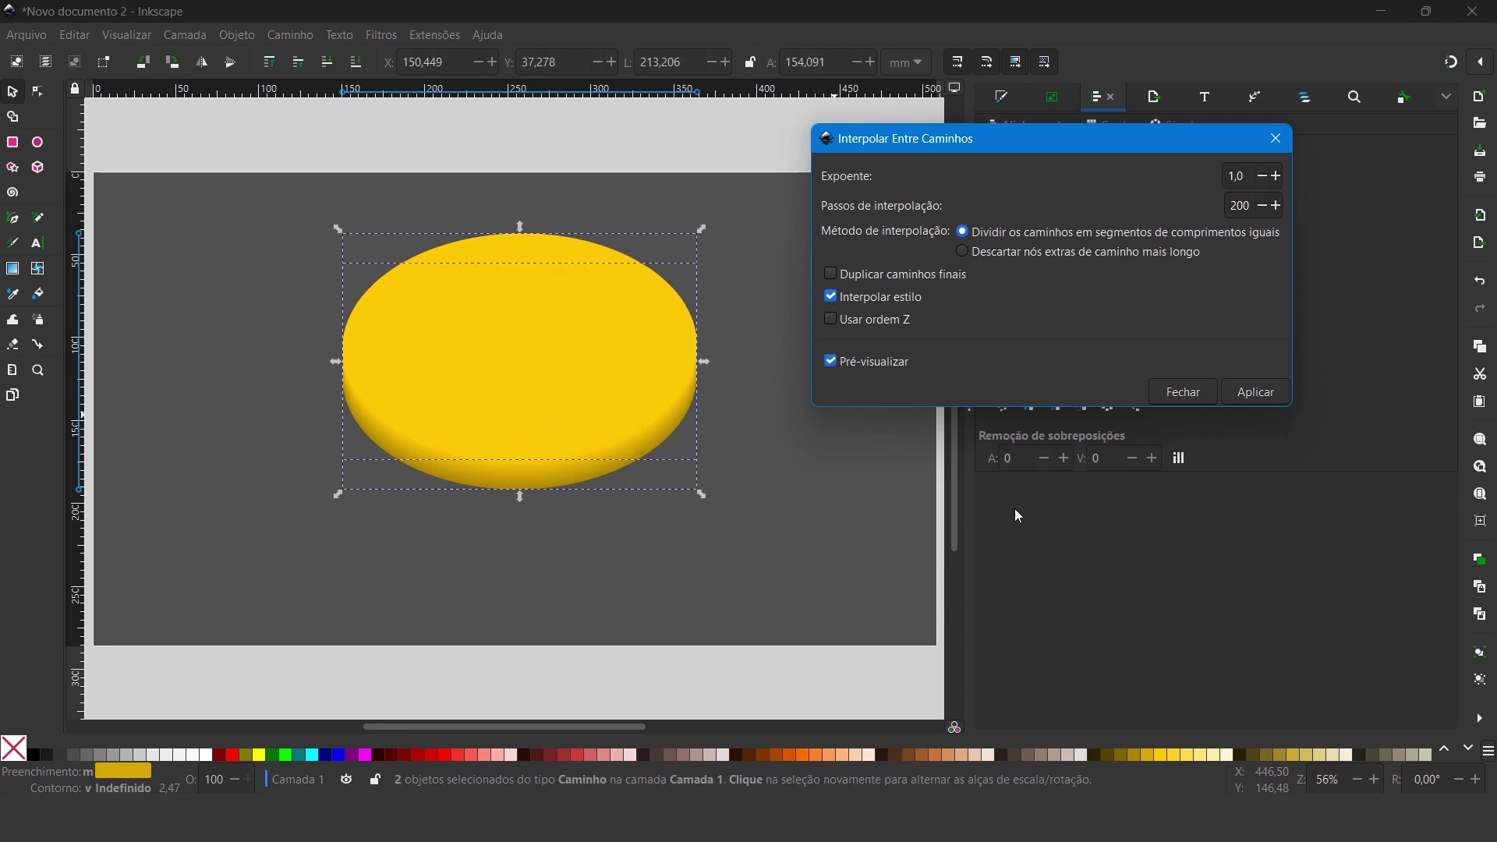
{"action": "left_click", "coordinate": [1258, 394]}
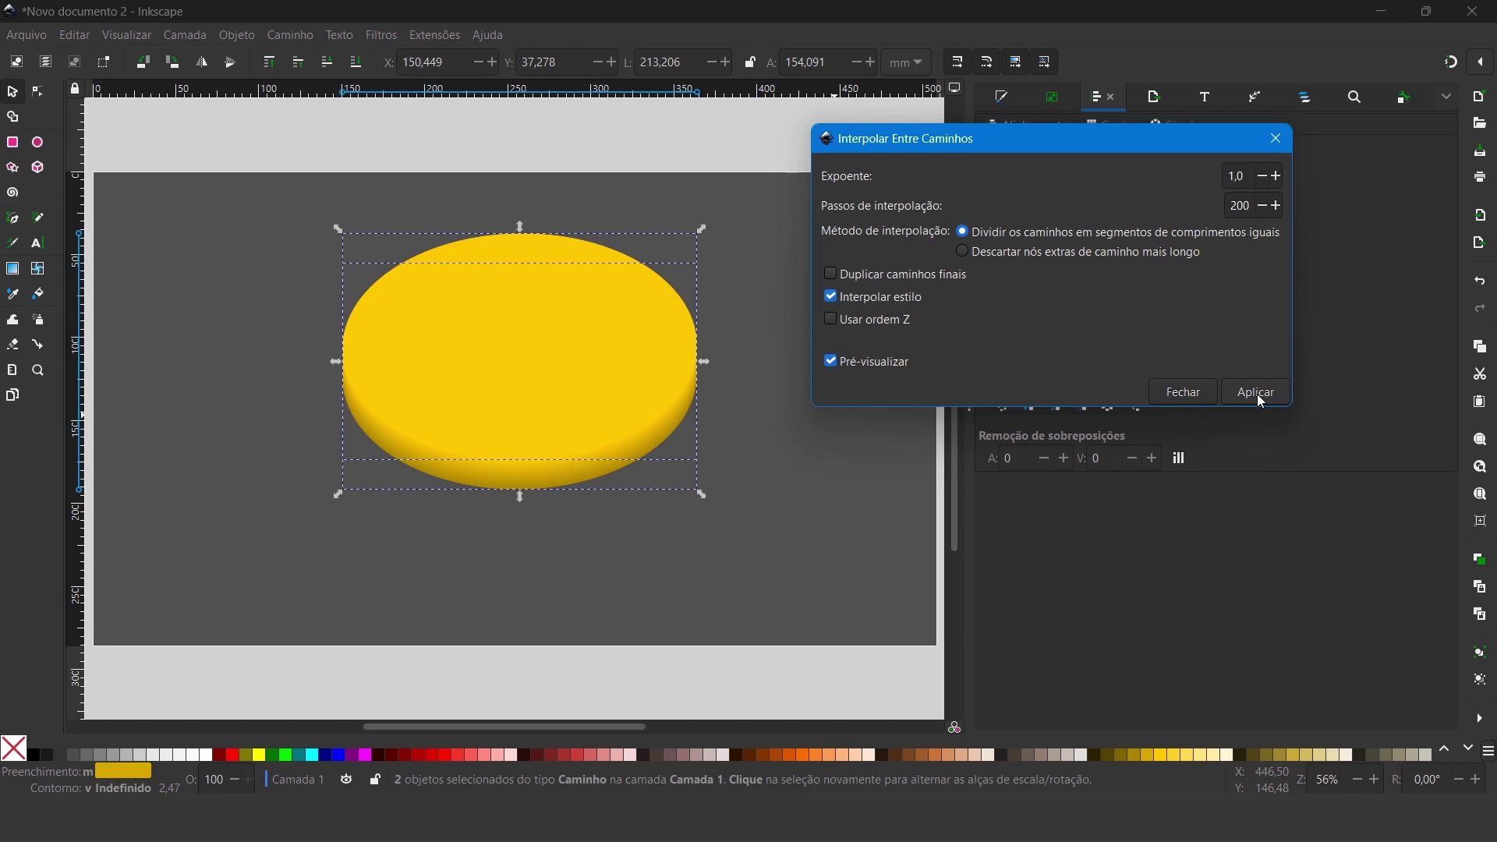
{"action": "left_click", "coordinate": [1278, 139]}
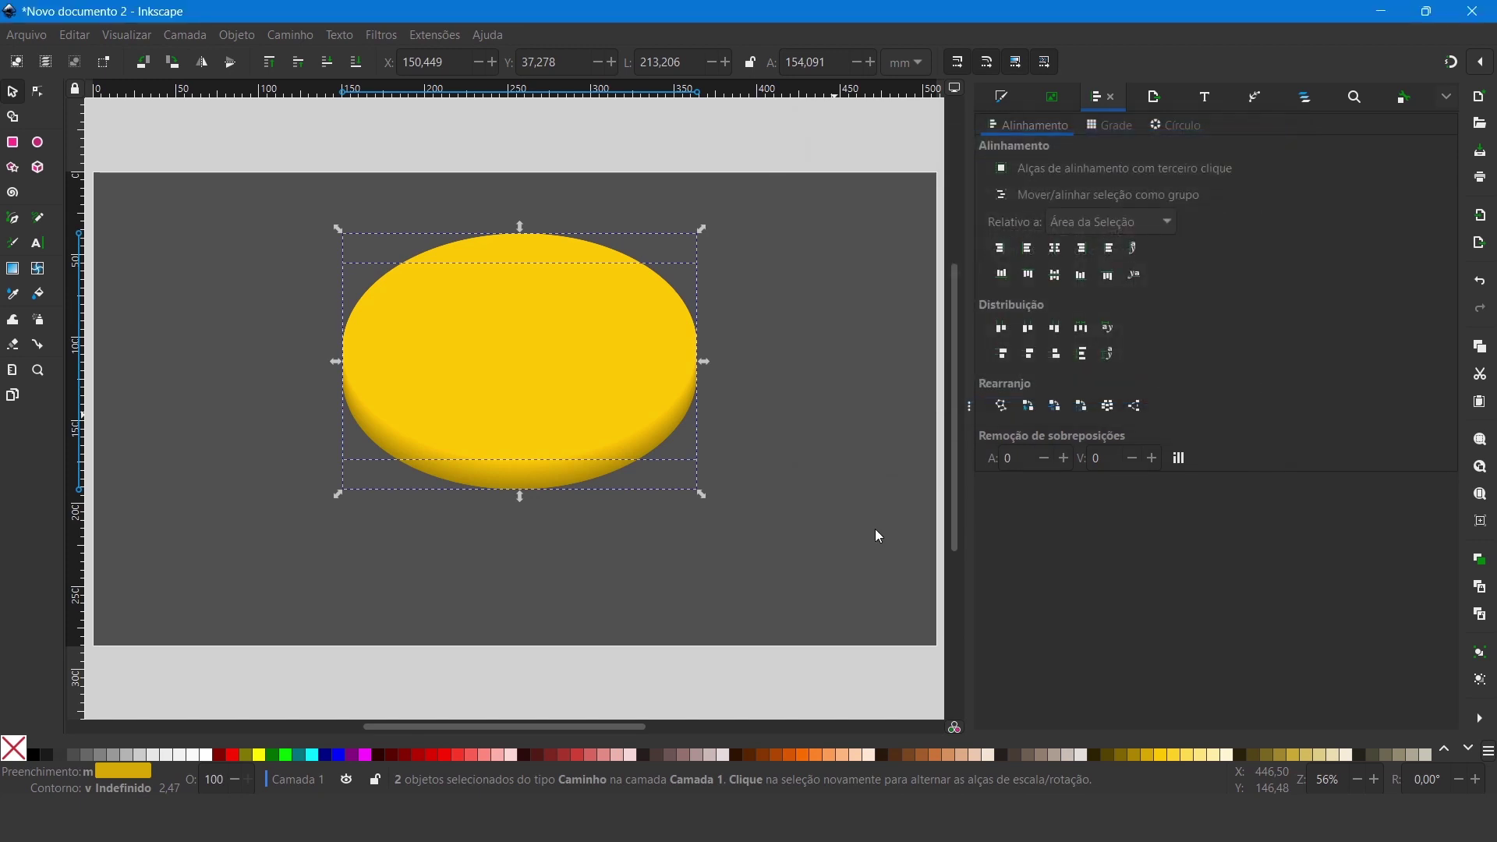
{"action": "left_click", "coordinate": [742, 567]}
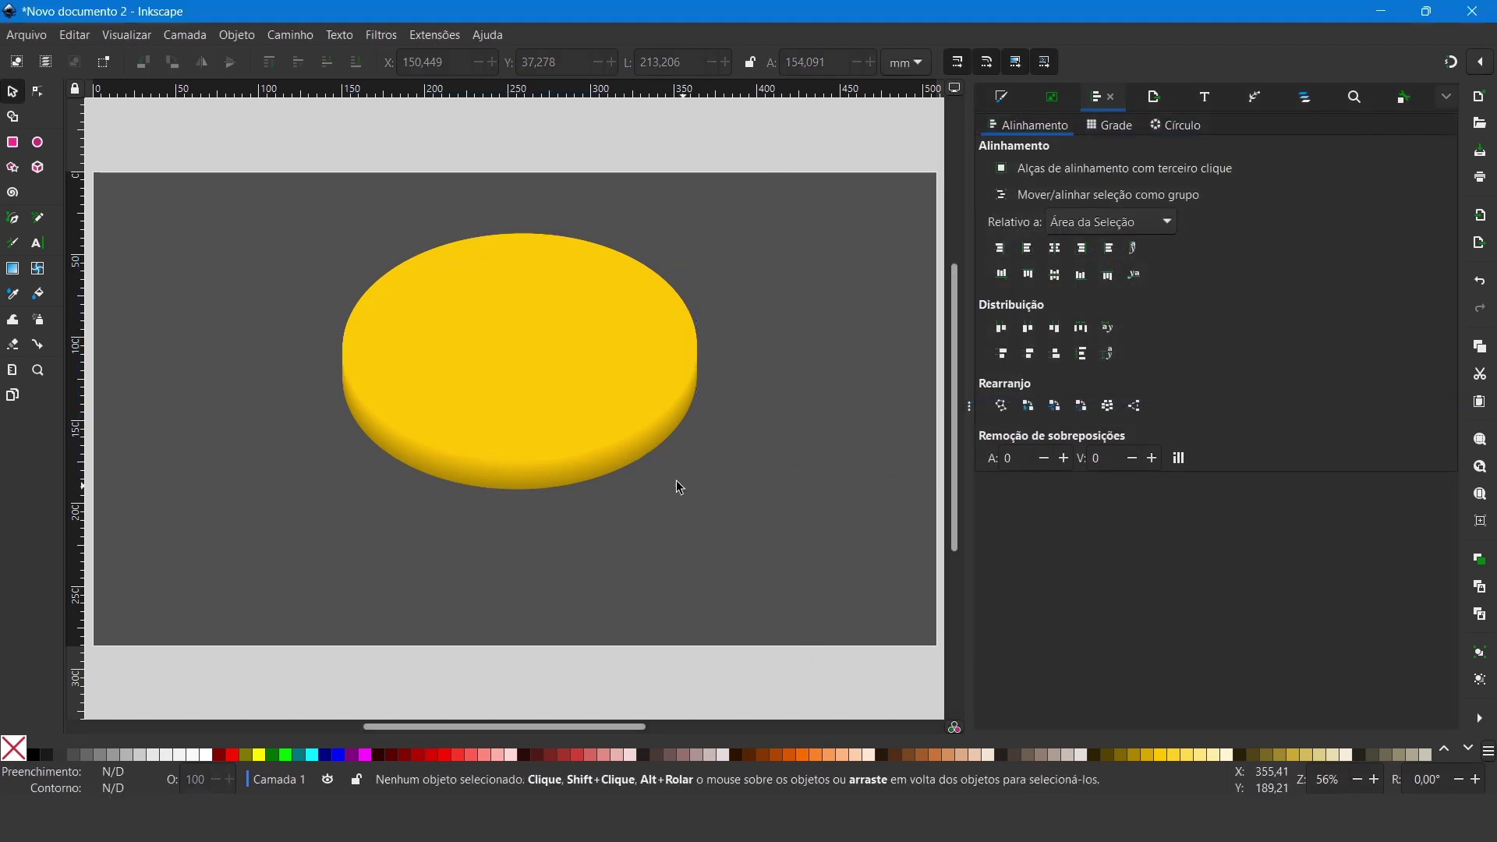
{"action": "left_click", "coordinate": [610, 455]}
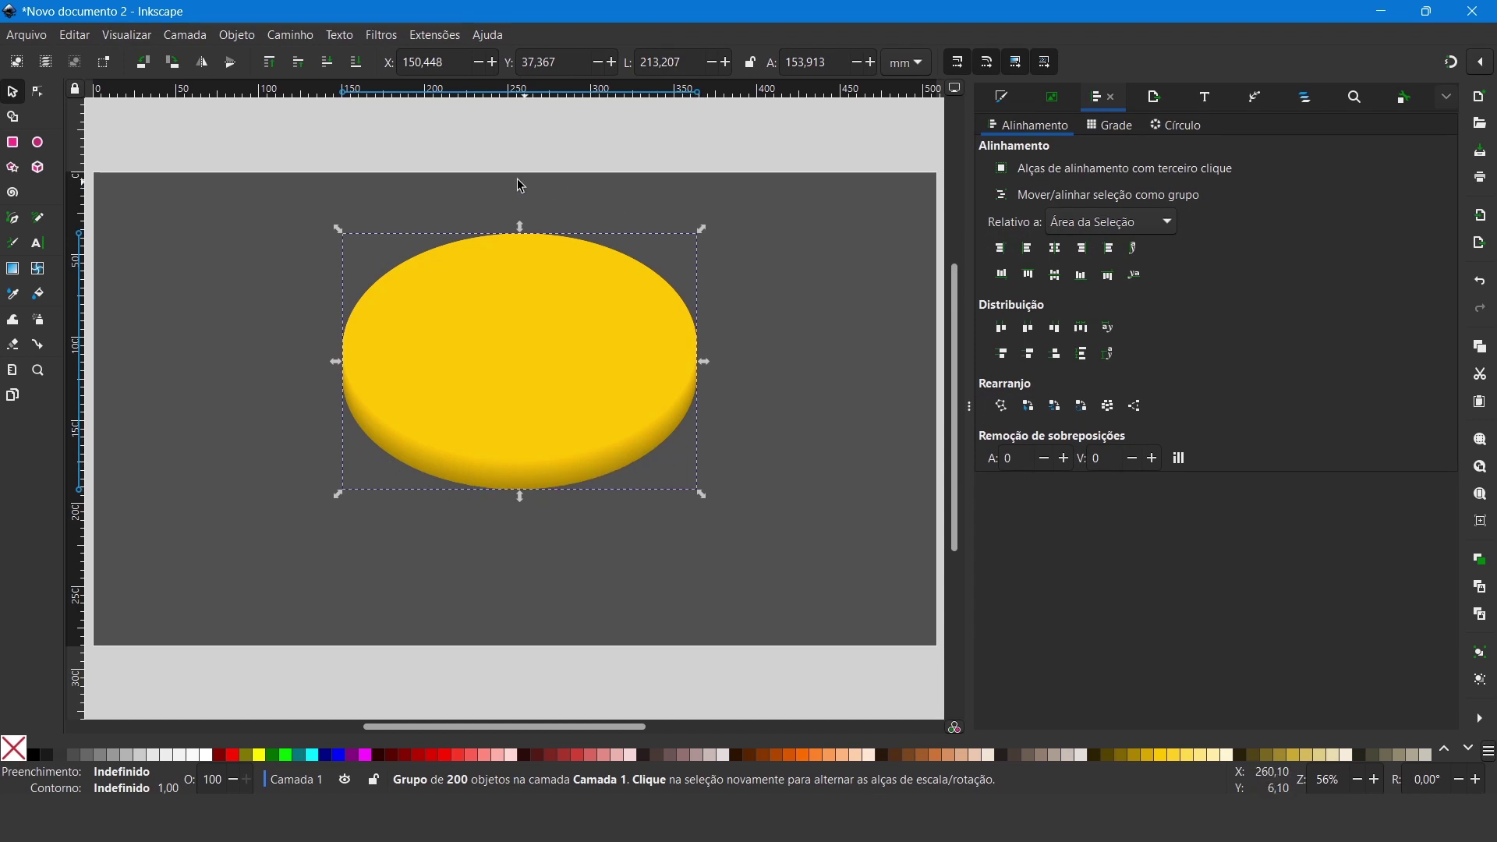
Step: Send the blend group below the dollar sign and pull the dark gold ellipse out down-right
{"action": "left_click", "coordinate": [359, 66]}
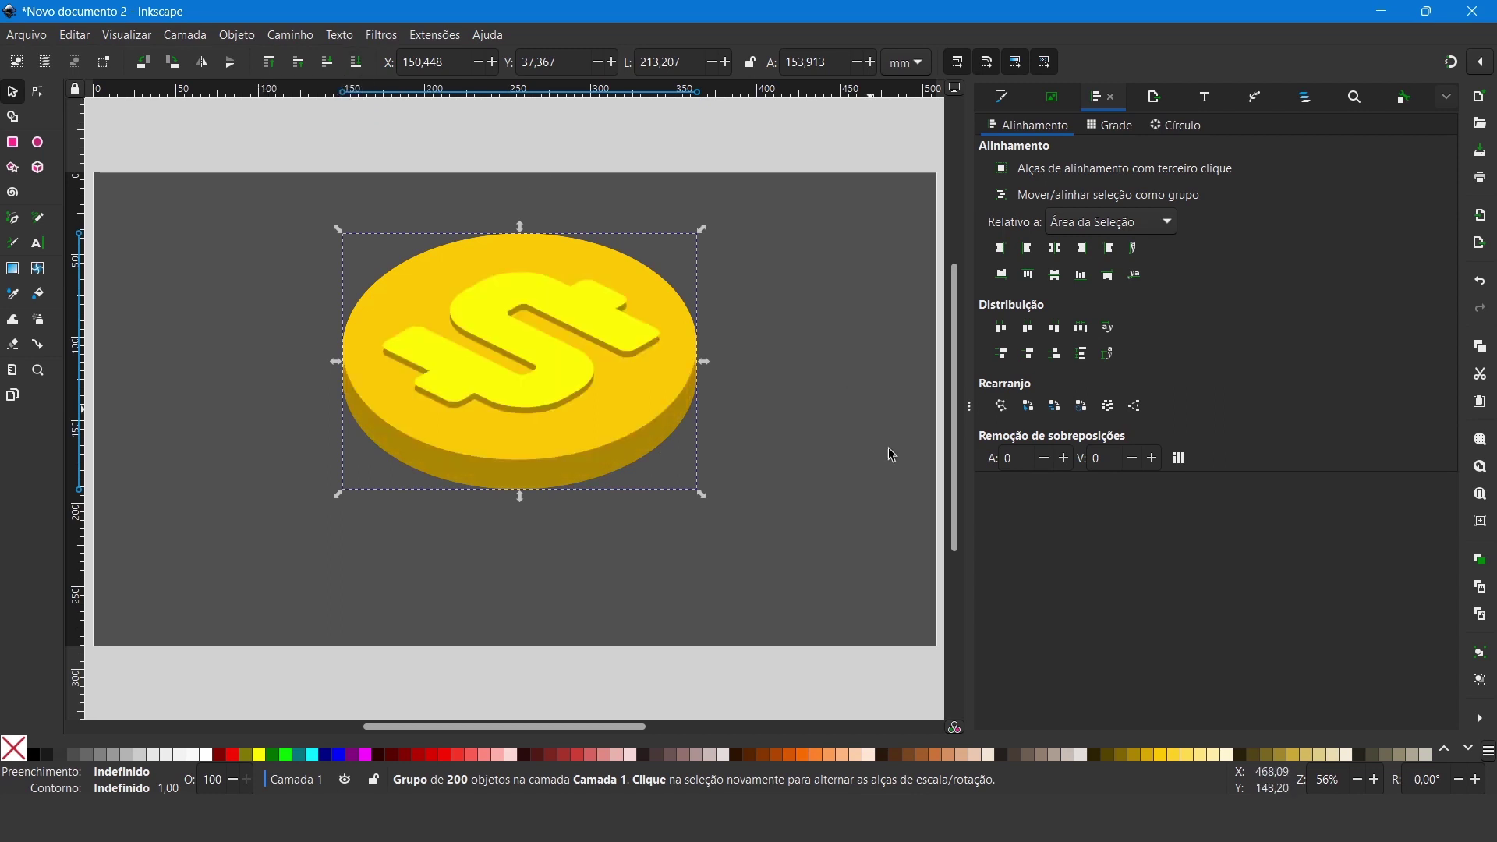
{"action": "left_click", "coordinate": [795, 534]}
{"action": "mouse_move", "coordinate": [511, 480]}
{"action": "left_mouse_down"}
{"action": "mouse_move", "coordinate": [658, 621]}
{"action": "mouse_move", "coordinate": [720, 628]}
{"action": "left_mouse_up"}
{"action": "mouse_move", "coordinate": [686, 518]}
{"action": "left_mouse_down"}
{"action": "mouse_move", "coordinate": [707, 516]}
{"action": "mouse_move", "coordinate": [686, 602]}
{"action": "left_mouse_up"}
{"action": "left_click", "coordinate": [788, 441]}
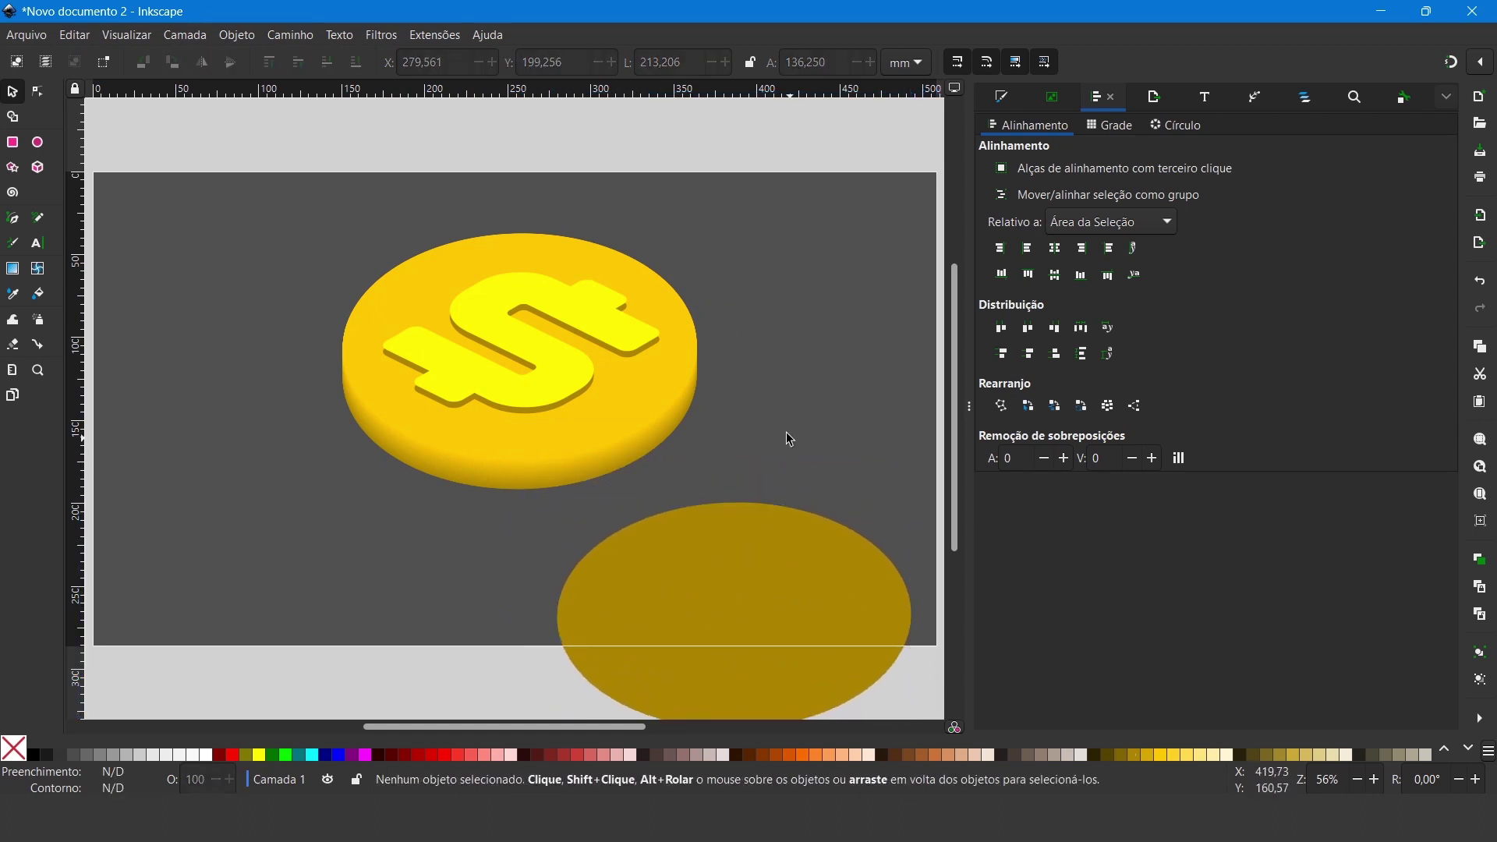
Step: Check the top face and blend group, then shift the separate ellipse slightly up-left
{"action": "left_click", "coordinate": [686, 354]}
{"action": "left_click", "coordinate": [411, 549]}
{"action": "left_click", "coordinate": [488, 485]}
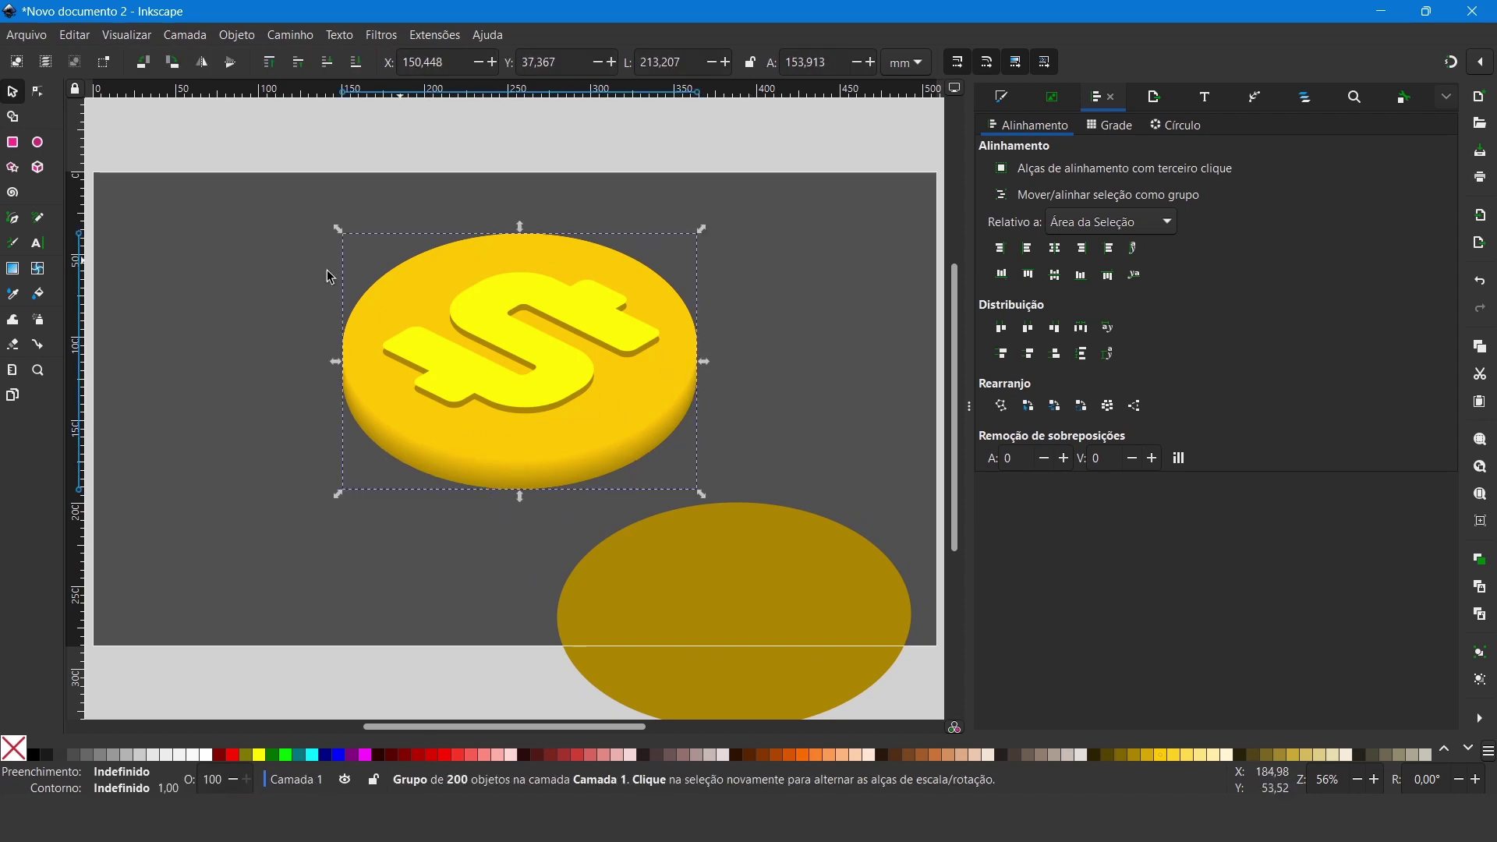
{"action": "left_click", "coordinate": [813, 389]}
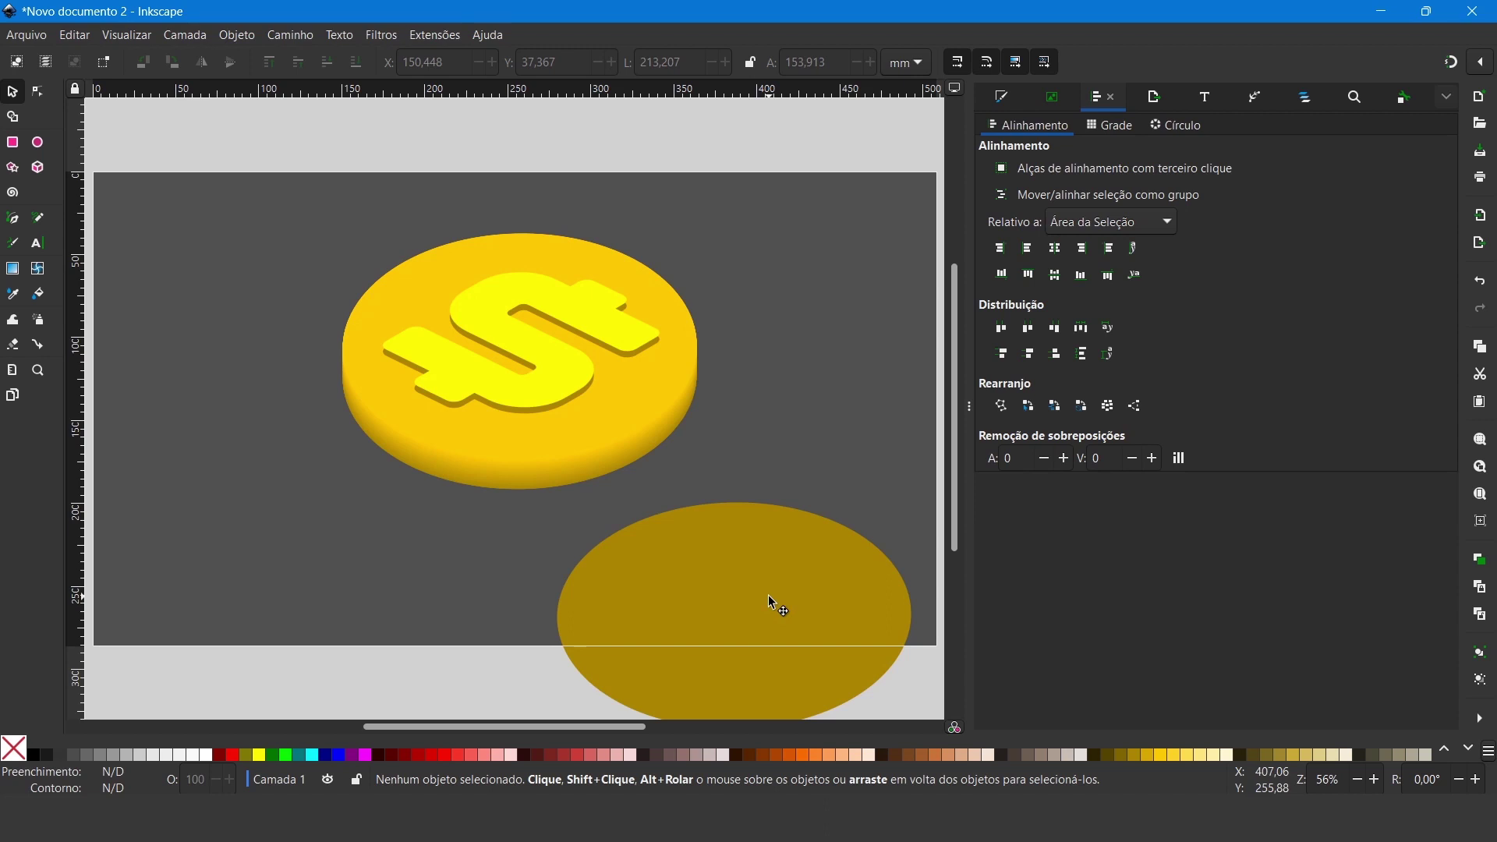
{"action": "left_click_drag", "start_coordinate": [775, 605], "coordinate": [751, 572]}
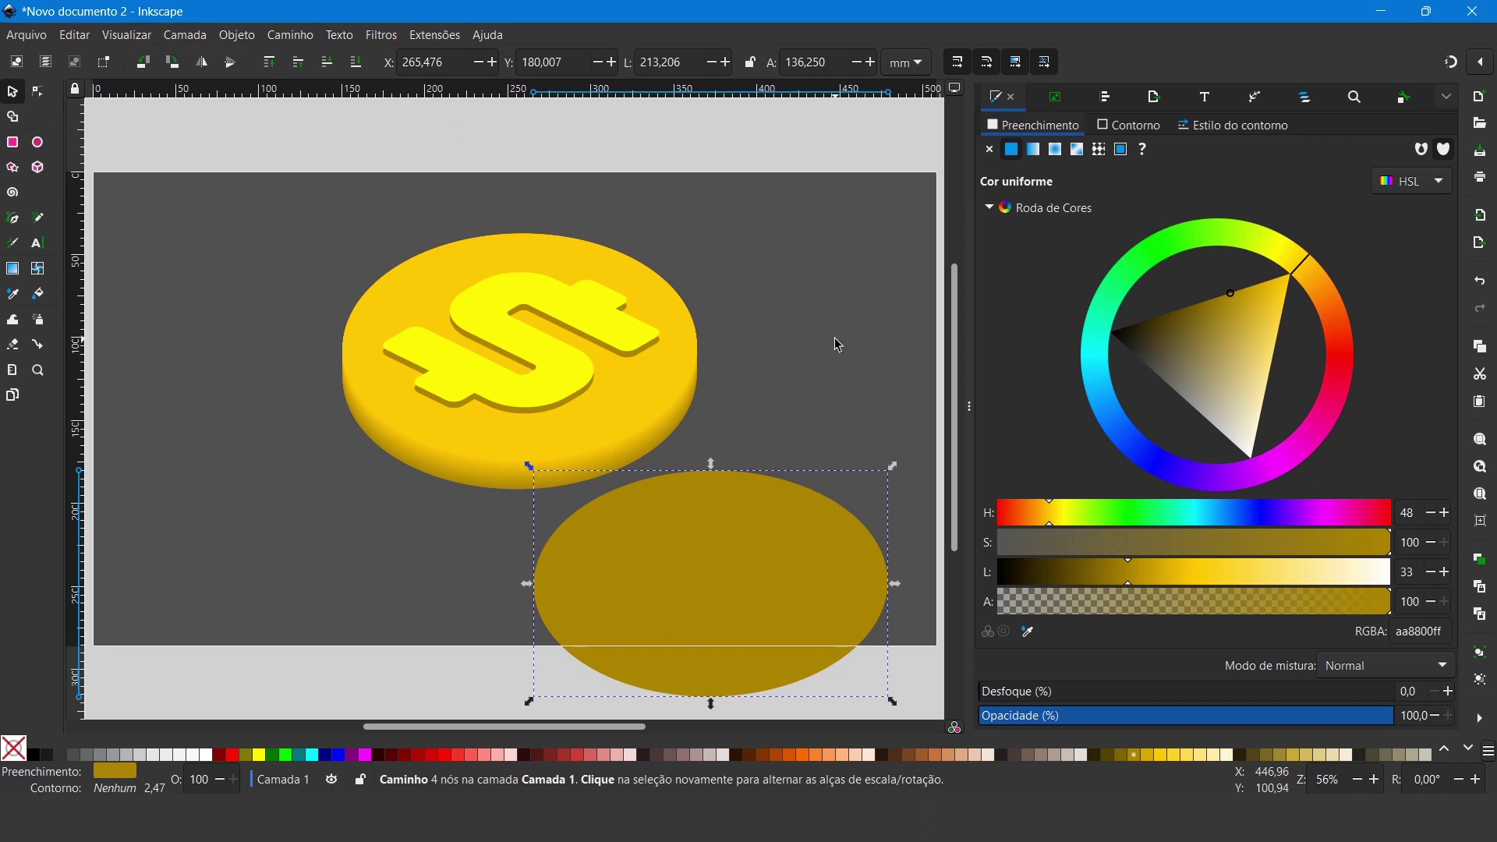
Step: Give the separate ellipse a flat black outline and no fill
{"action": "key", "text": "Escape"}
{"action": "left_click_drag", "start_coordinate": [855, 562], "coordinate": [844, 564]}
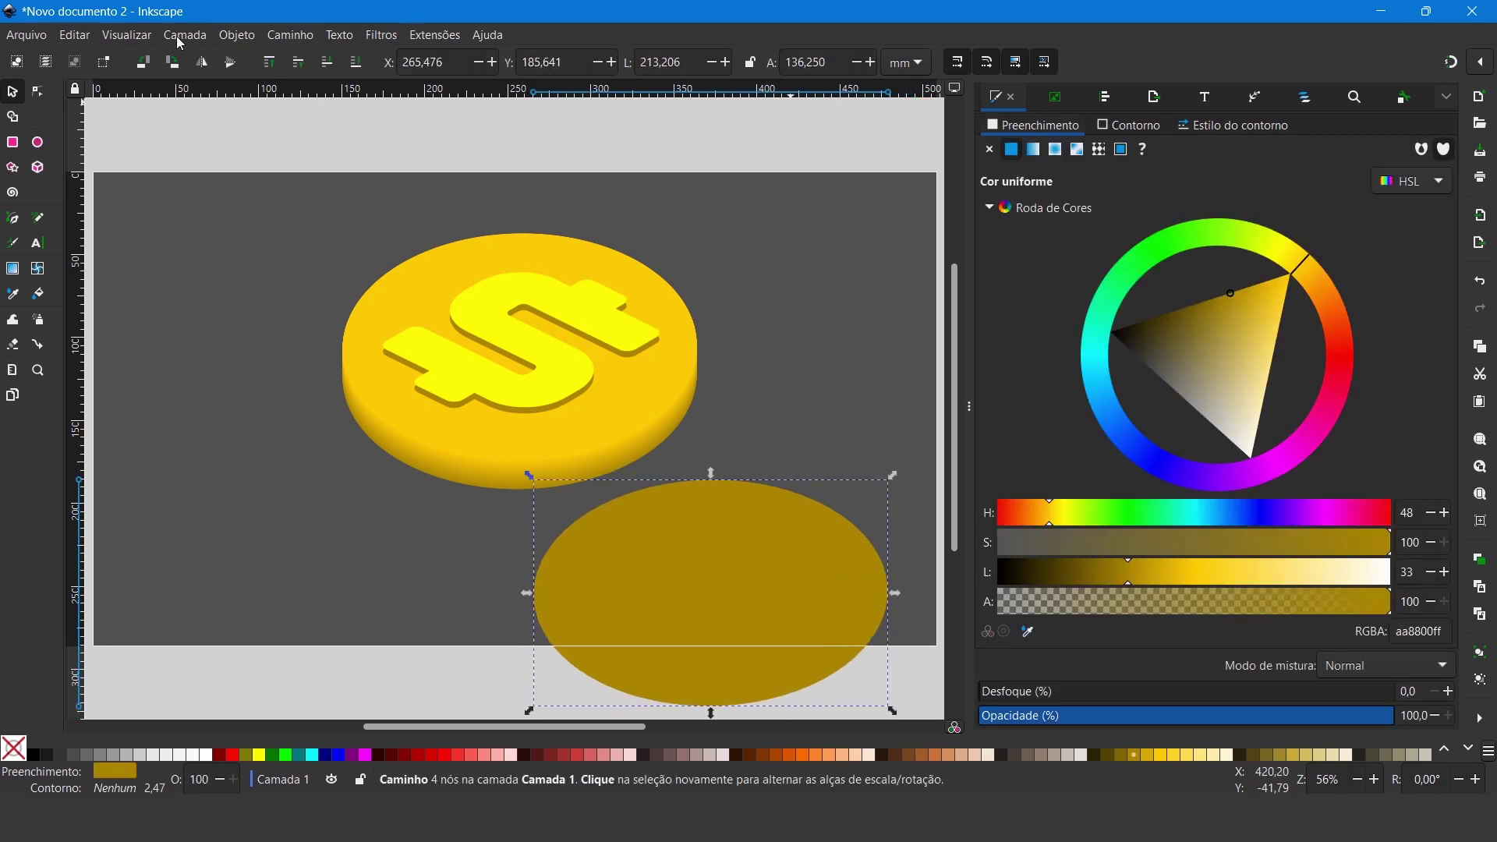
{"action": "left_click", "coordinate": [227, 45]}
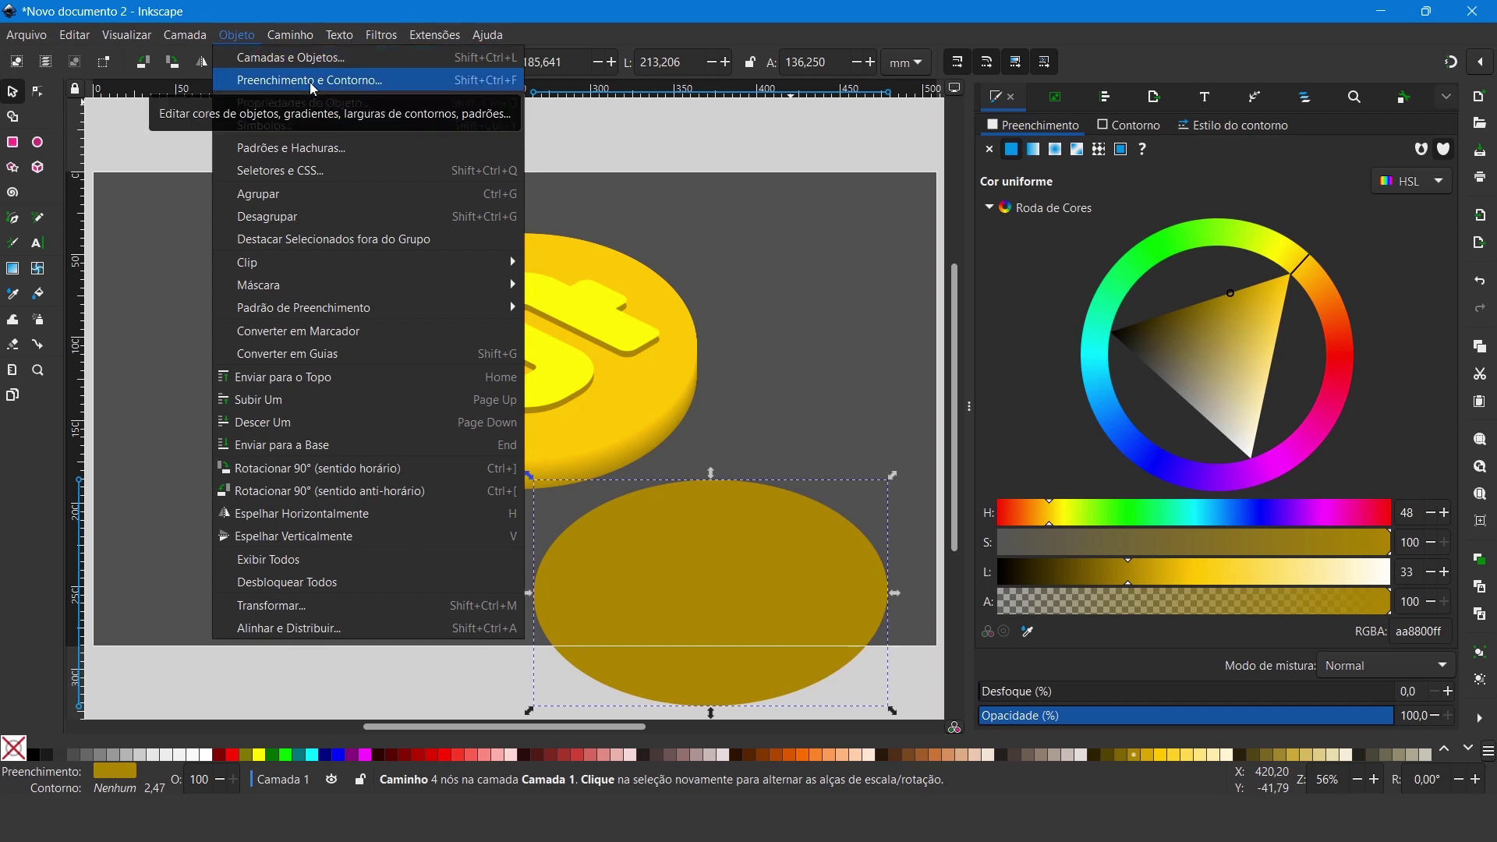
{"action": "left_click", "coordinate": [315, 89]}
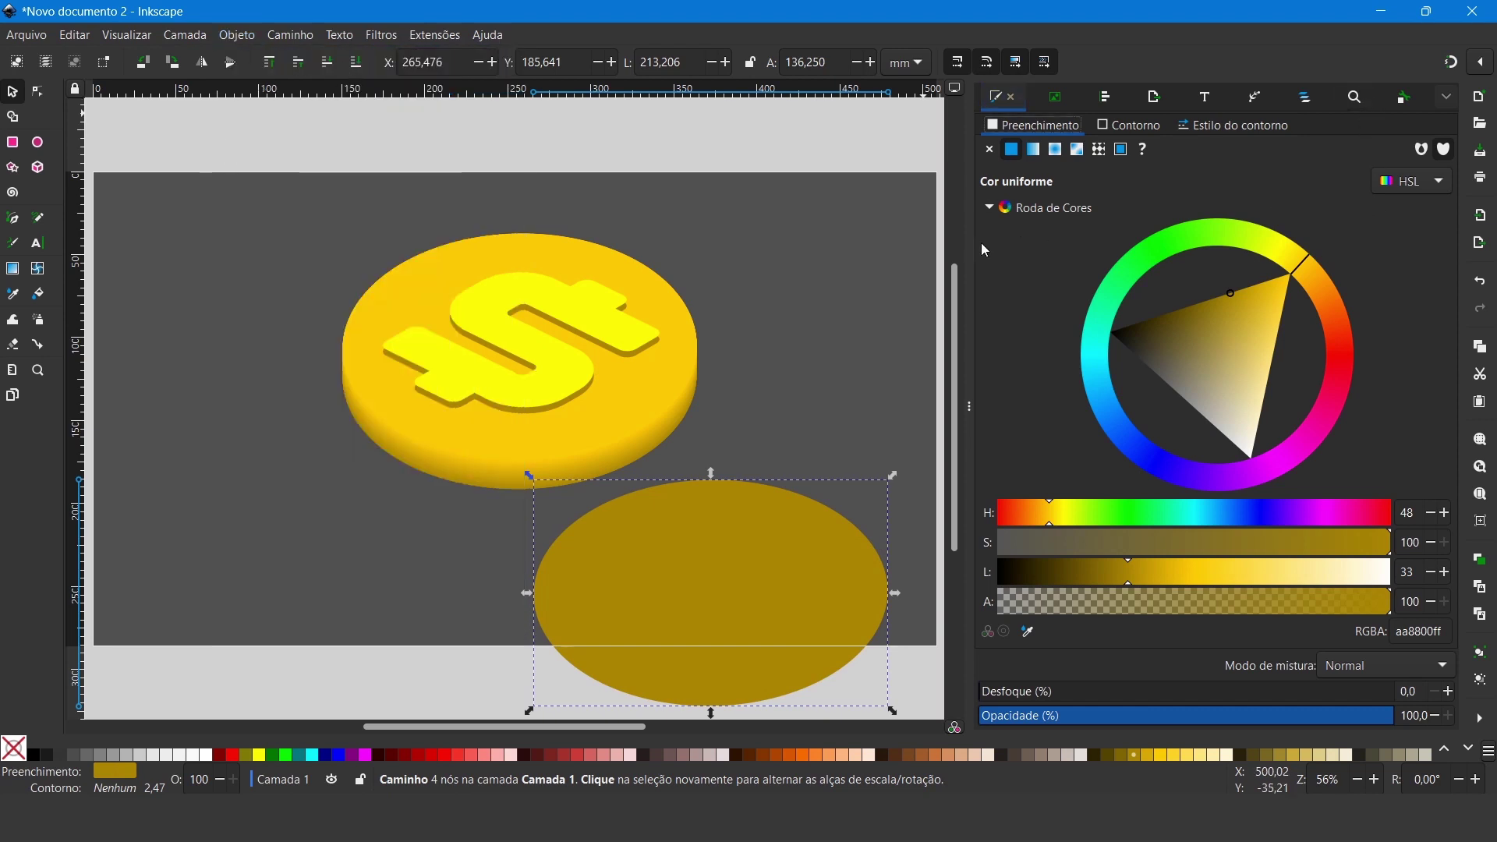
{"action": "left_click", "coordinate": [1129, 126]}
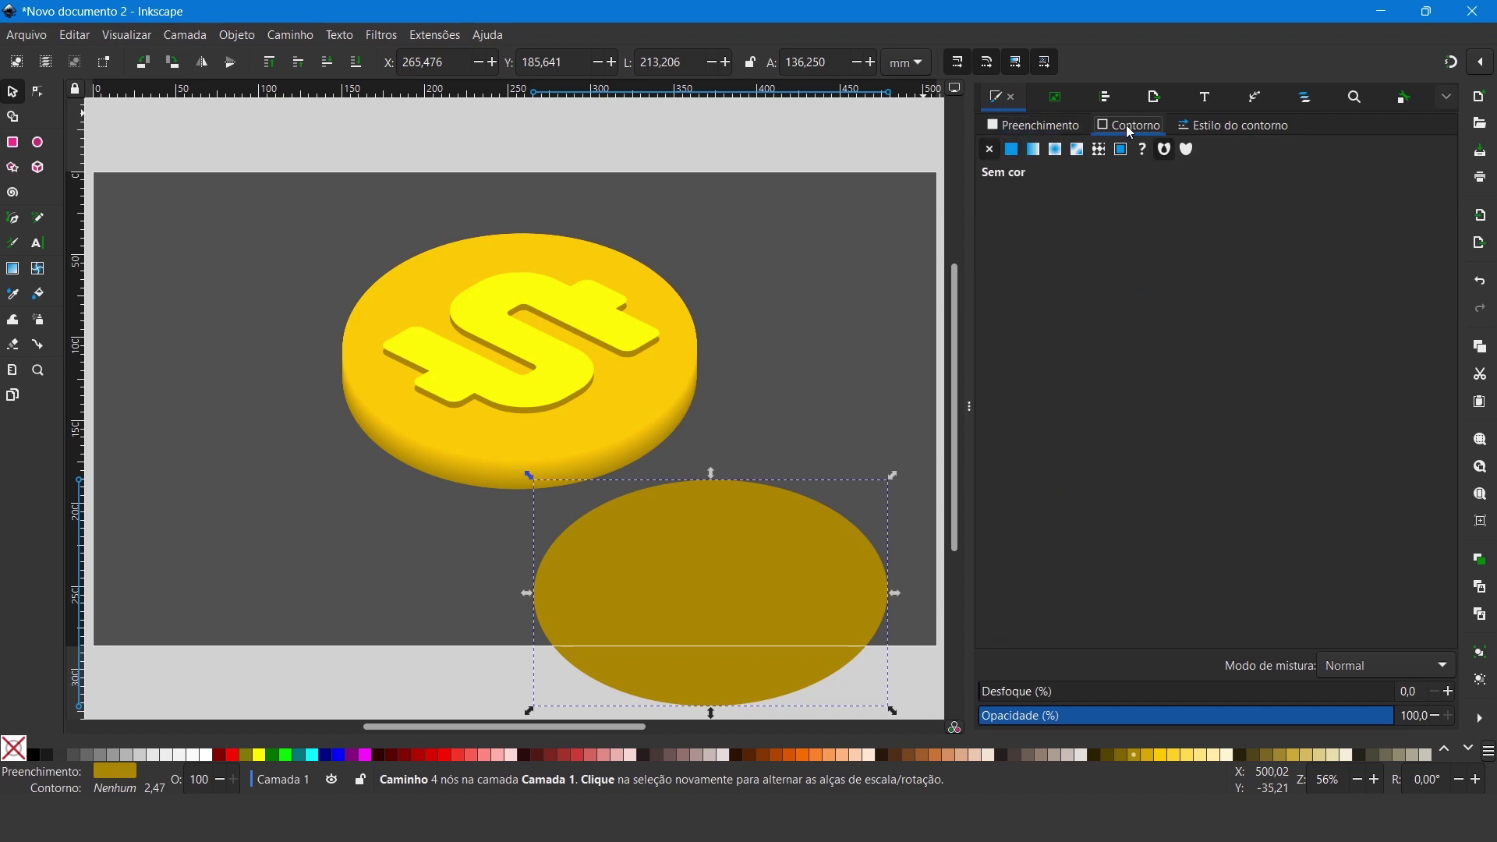
{"action": "left_click", "coordinate": [1013, 150]}
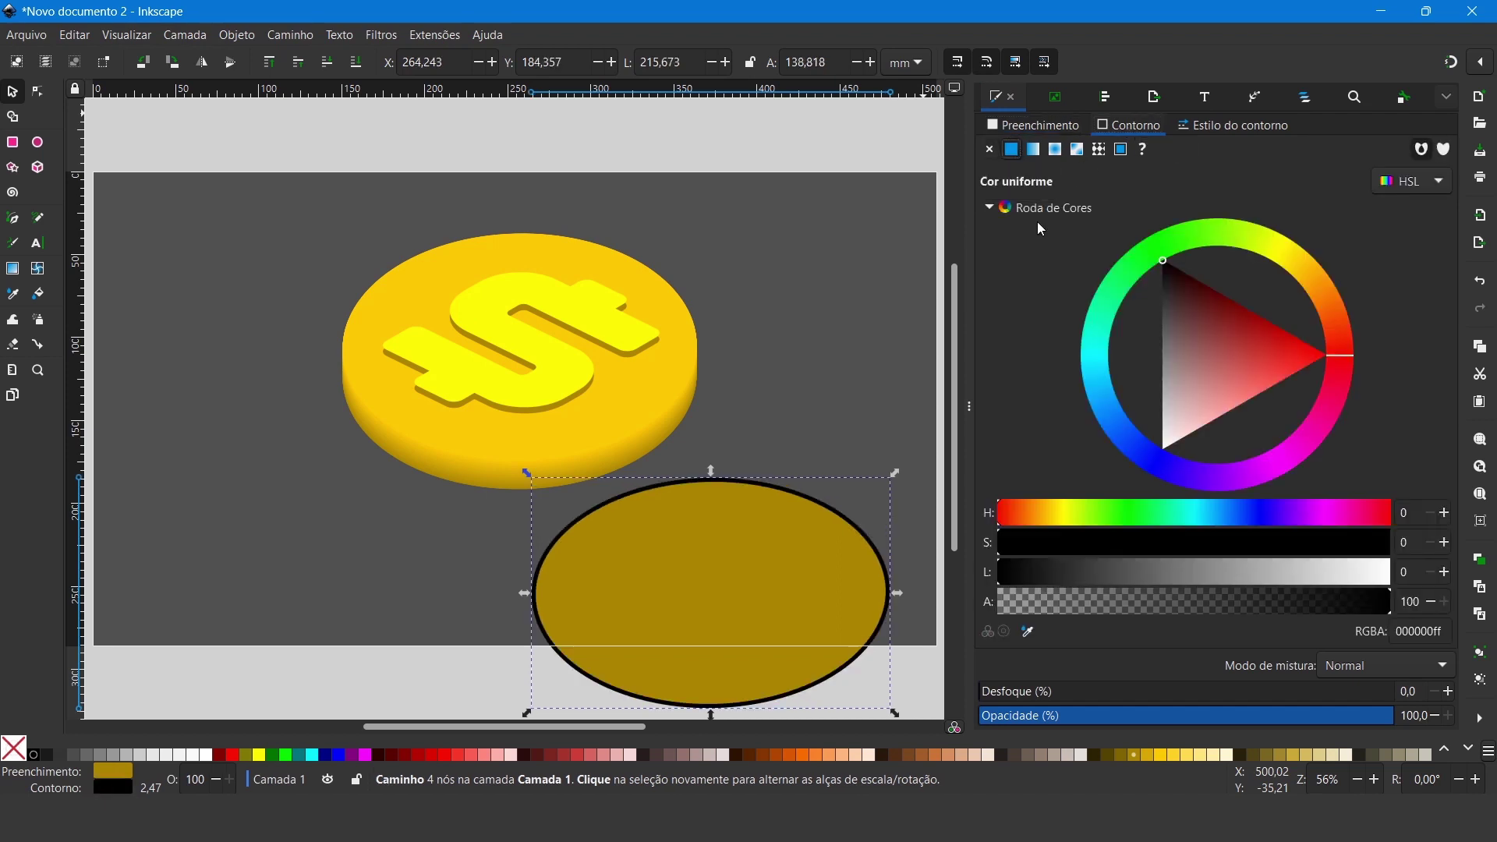
{"action": "left_click", "coordinate": [1067, 134]}
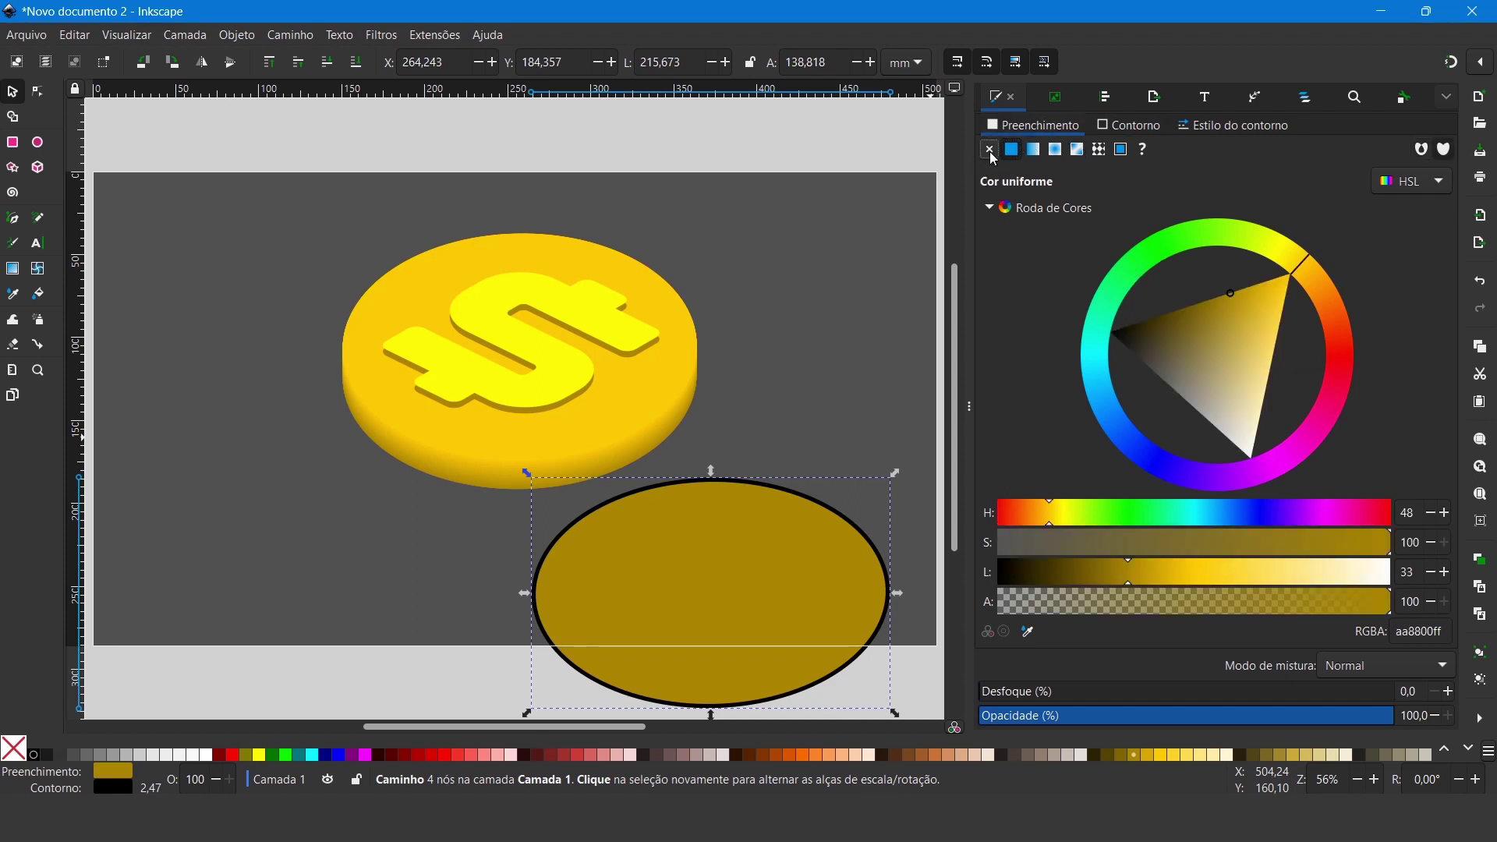
{"action": "left_click", "coordinate": [991, 150]}
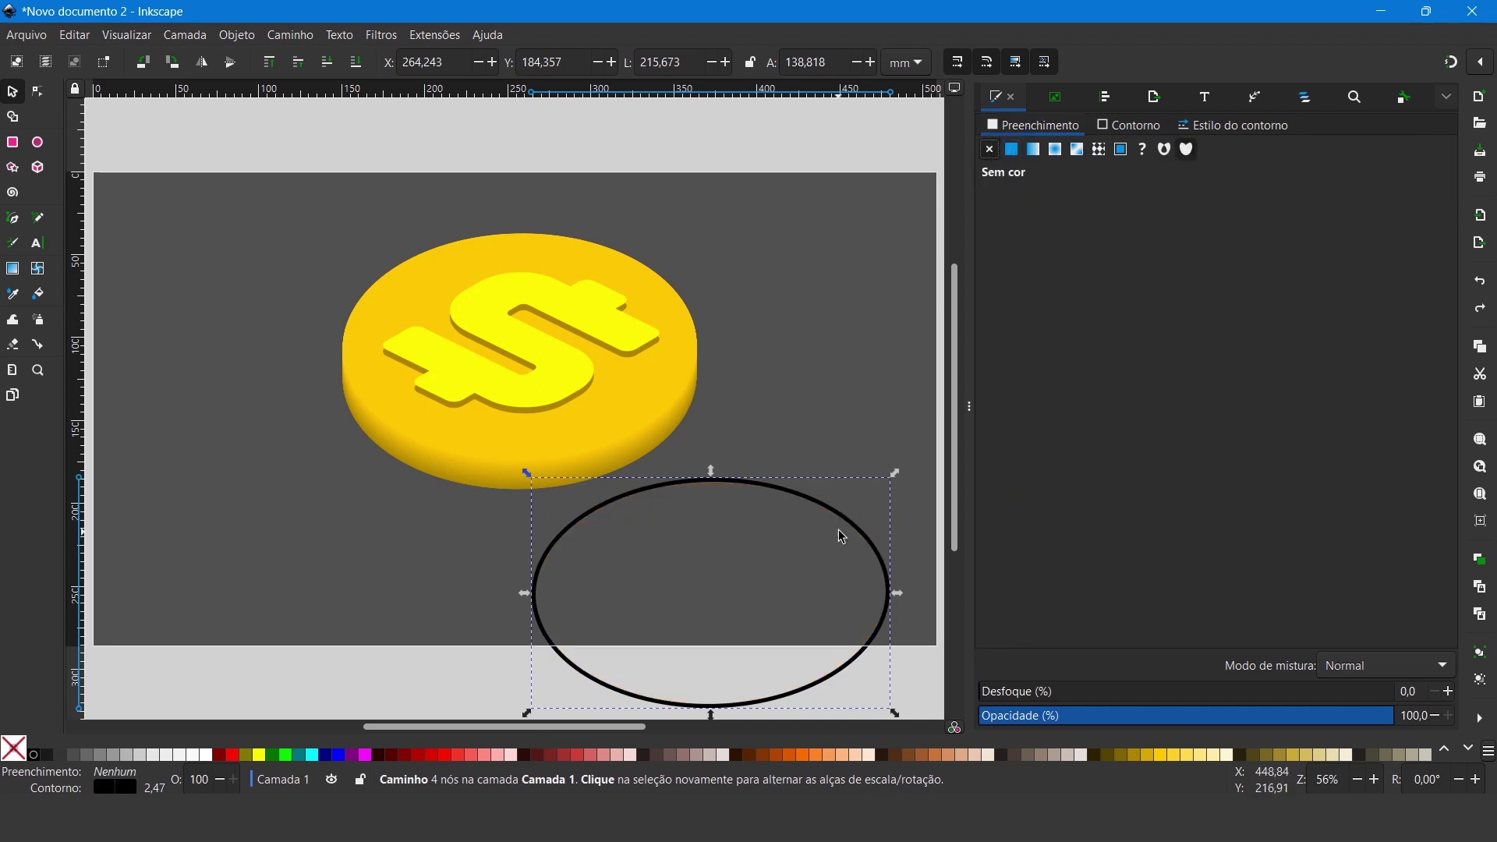
Step: Change the ellipse's outline from black to gold, hue 46 and saturation about 61
{"action": "left_click", "coordinate": [1142, 128]}
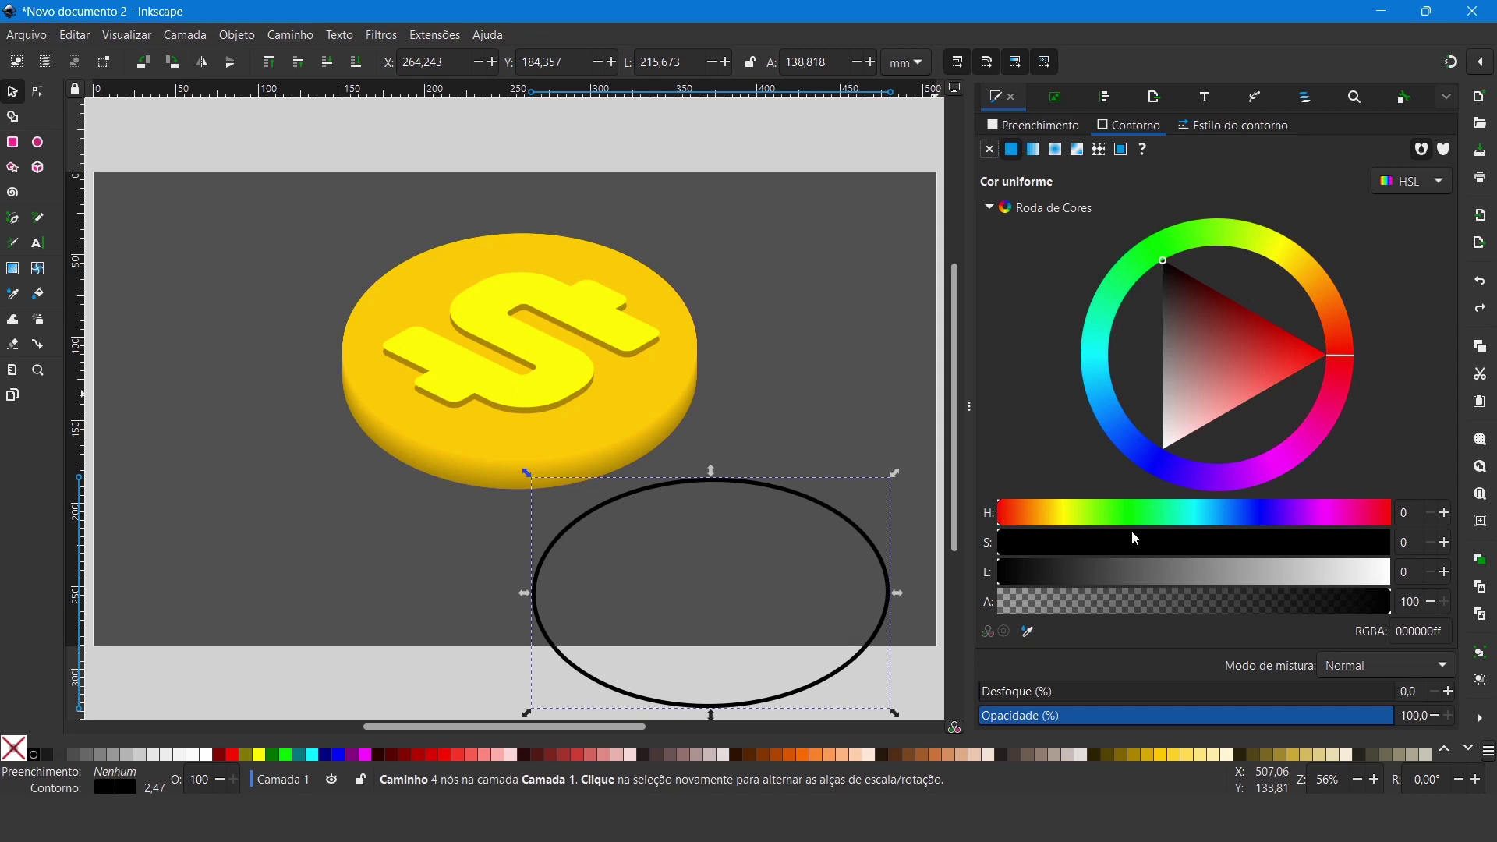
{"action": "left_click", "coordinate": [1049, 514]}
{"action": "left_click", "coordinate": [1090, 548]}
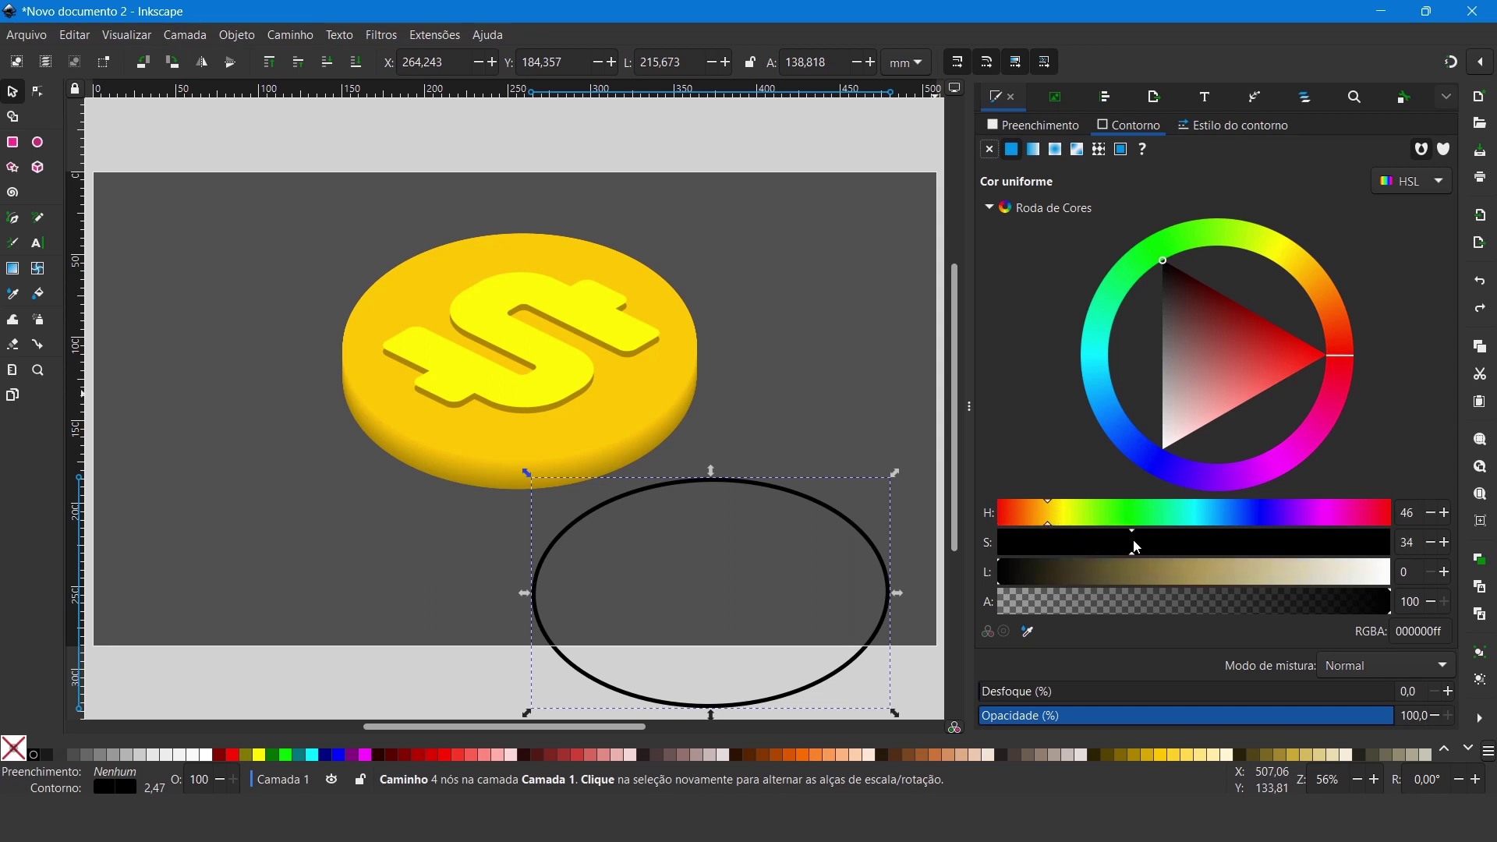
{"action": "left_click", "coordinate": [1175, 575]}
{"action": "left_click", "coordinate": [1210, 544]}
{"action": "left_click_drag", "start_coordinate": [1260, 550], "coordinate": [1131, 574]}
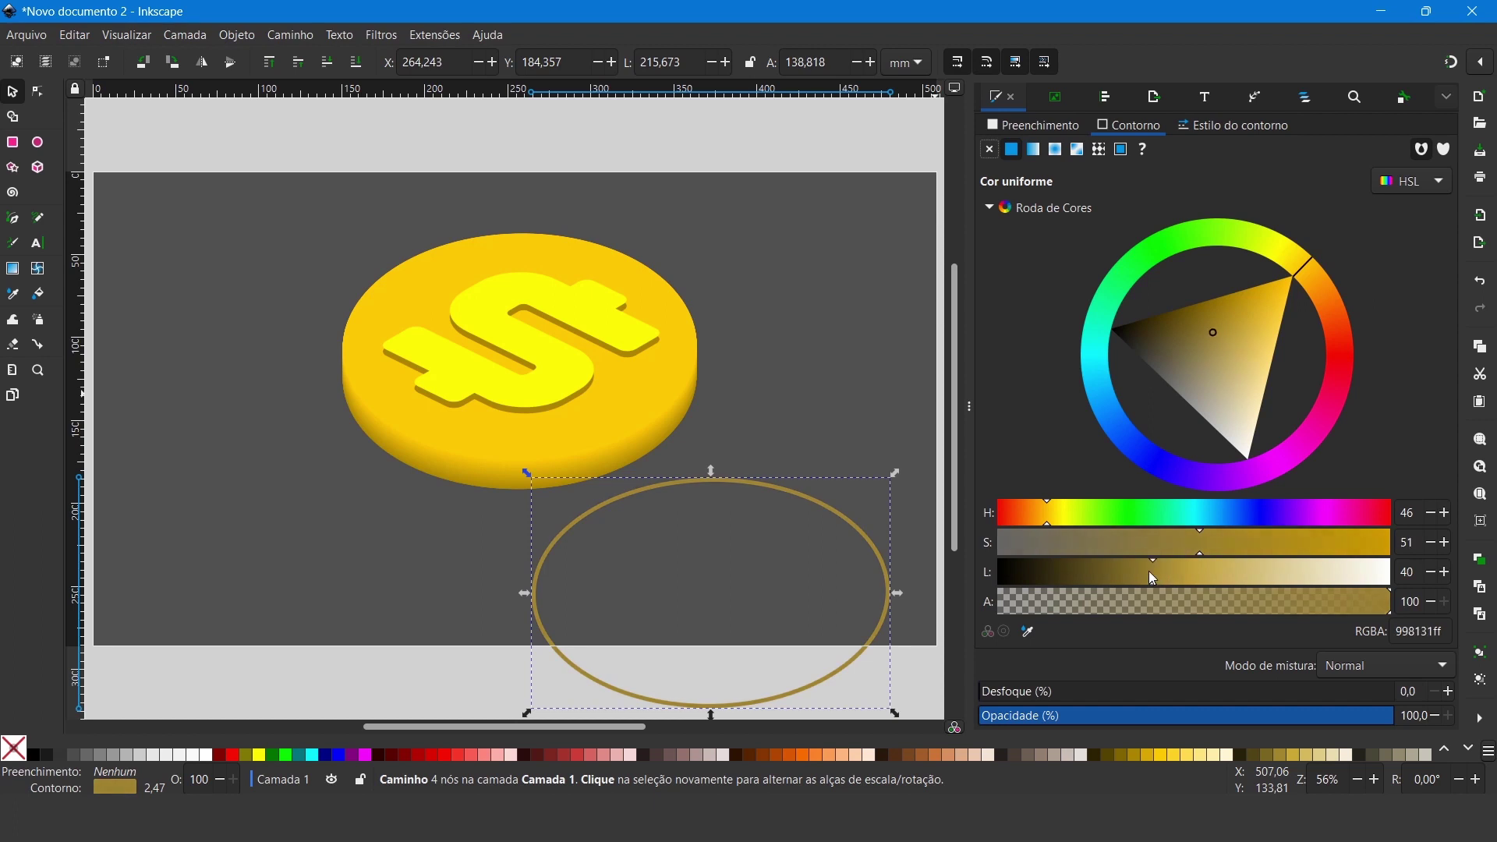
{"action": "left_click", "coordinate": [1225, 549]}
{"action": "left_click_drag", "start_coordinate": [1044, 517], "coordinate": [1032, 519]}
Step: Move the gold ring onto the coin's top rim and lighten its outline to hue 36
{"action": "mouse_move", "coordinate": [823, 519]}
{"action": "left_mouse_down"}
{"action": "mouse_move", "coordinate": [799, 516]}
{"action": "mouse_move", "coordinate": [643, 277]}
{"action": "left_mouse_up"}
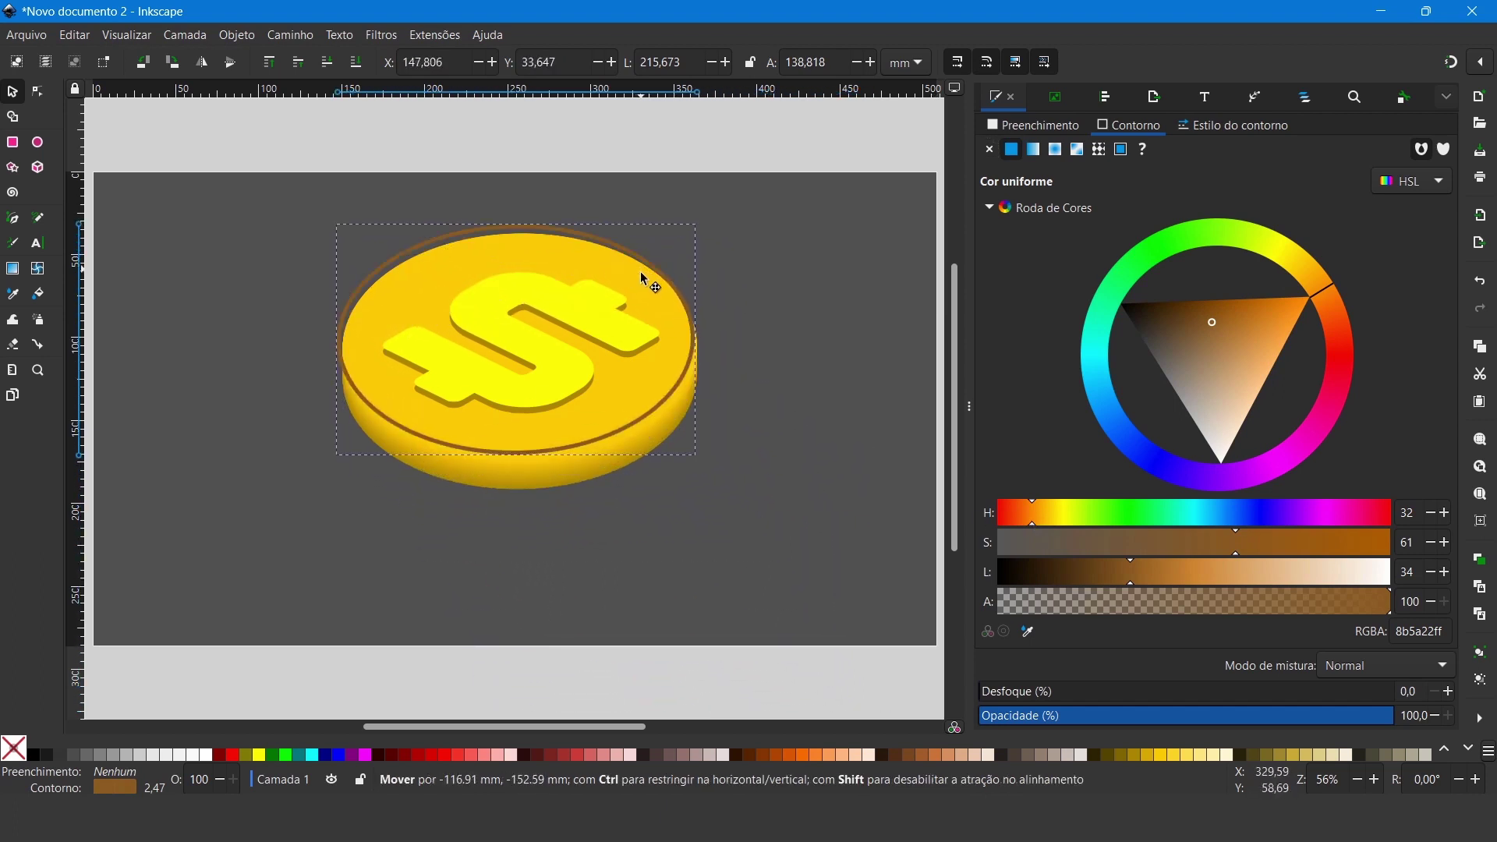
{"action": "left_click_drag", "start_coordinate": [643, 277], "coordinate": [647, 282]}
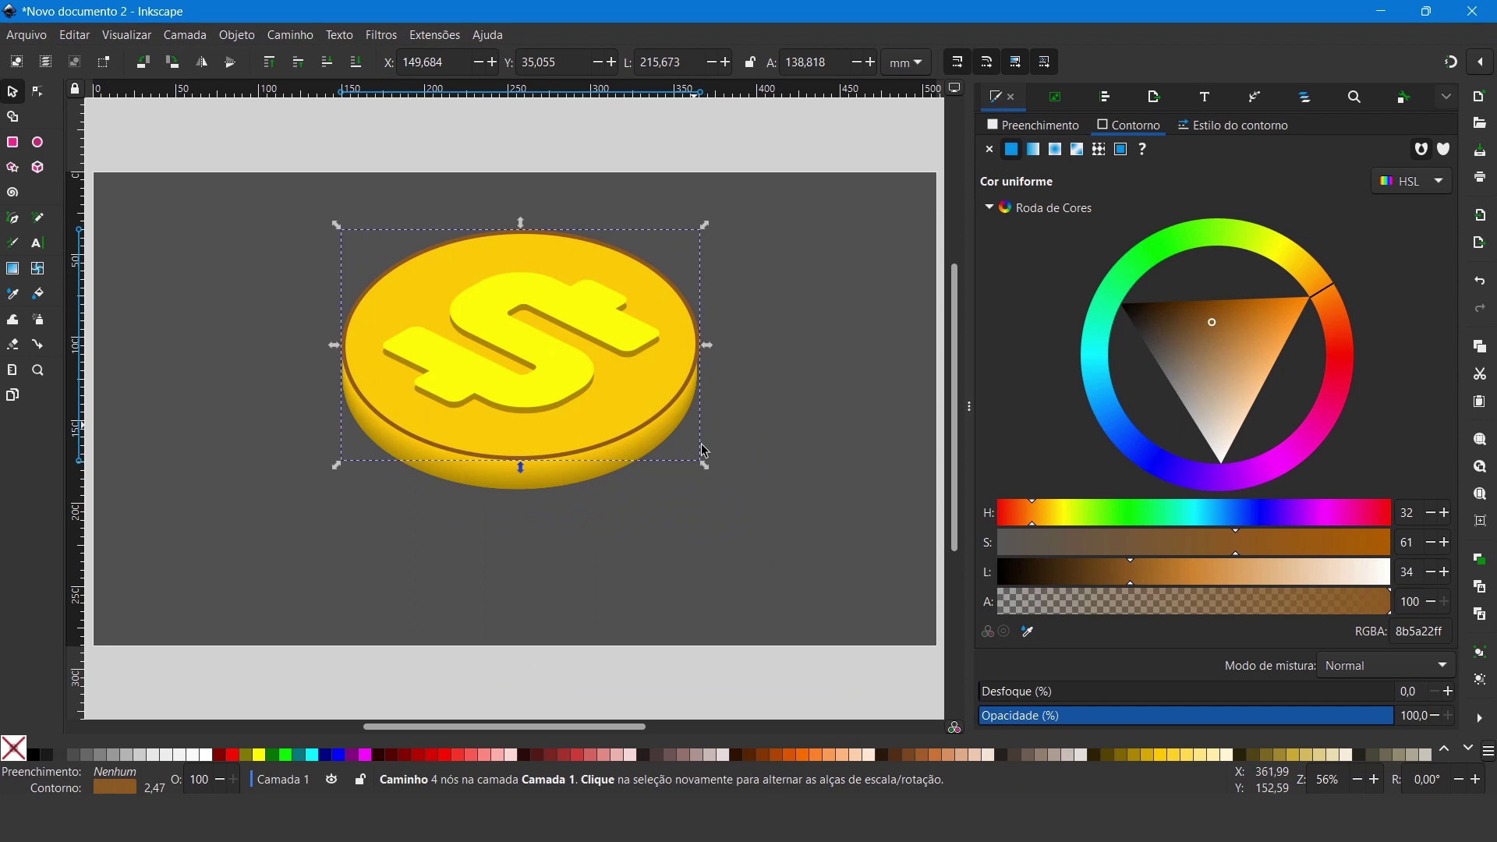
{"action": "left_click", "coordinate": [1039, 524]}
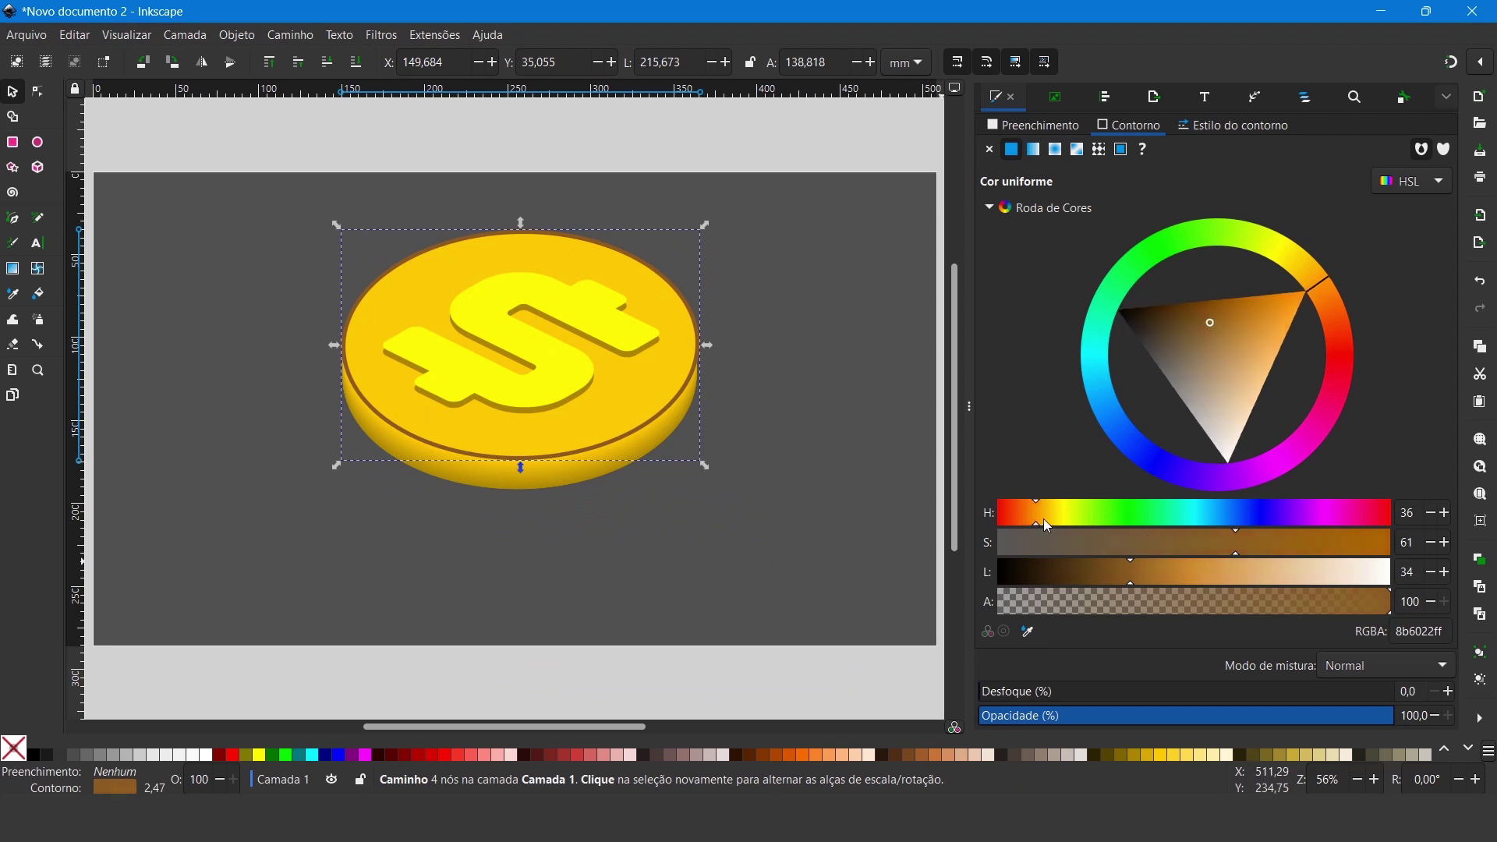
{"action": "left_click_drag", "start_coordinate": [1044, 525], "coordinate": [1053, 517]}
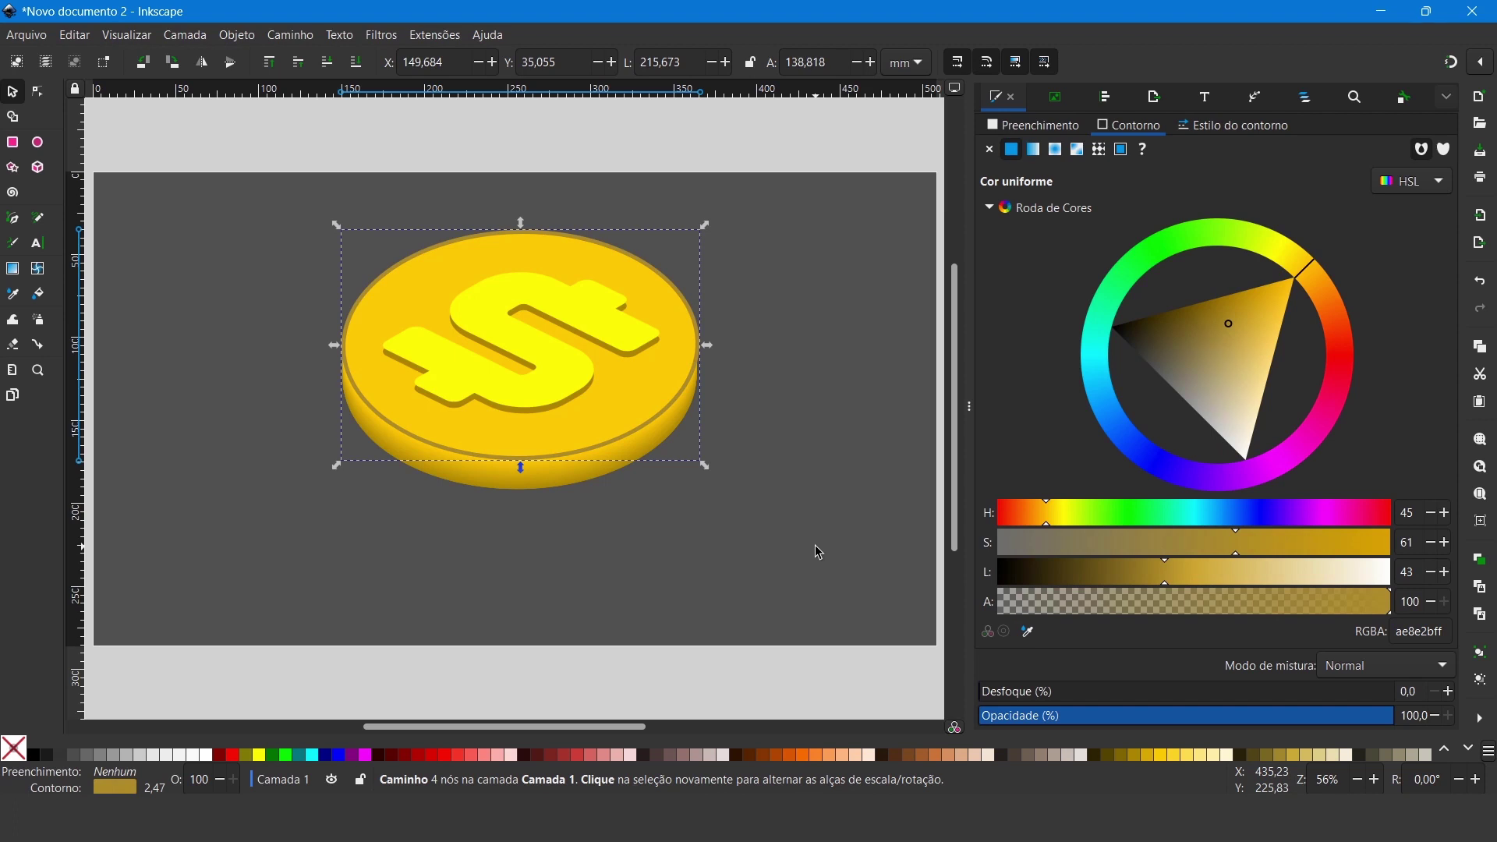
Step: Reselect the coin body and thin its outline width to 2,366 mm
{"action": "key", "text": "Down"}
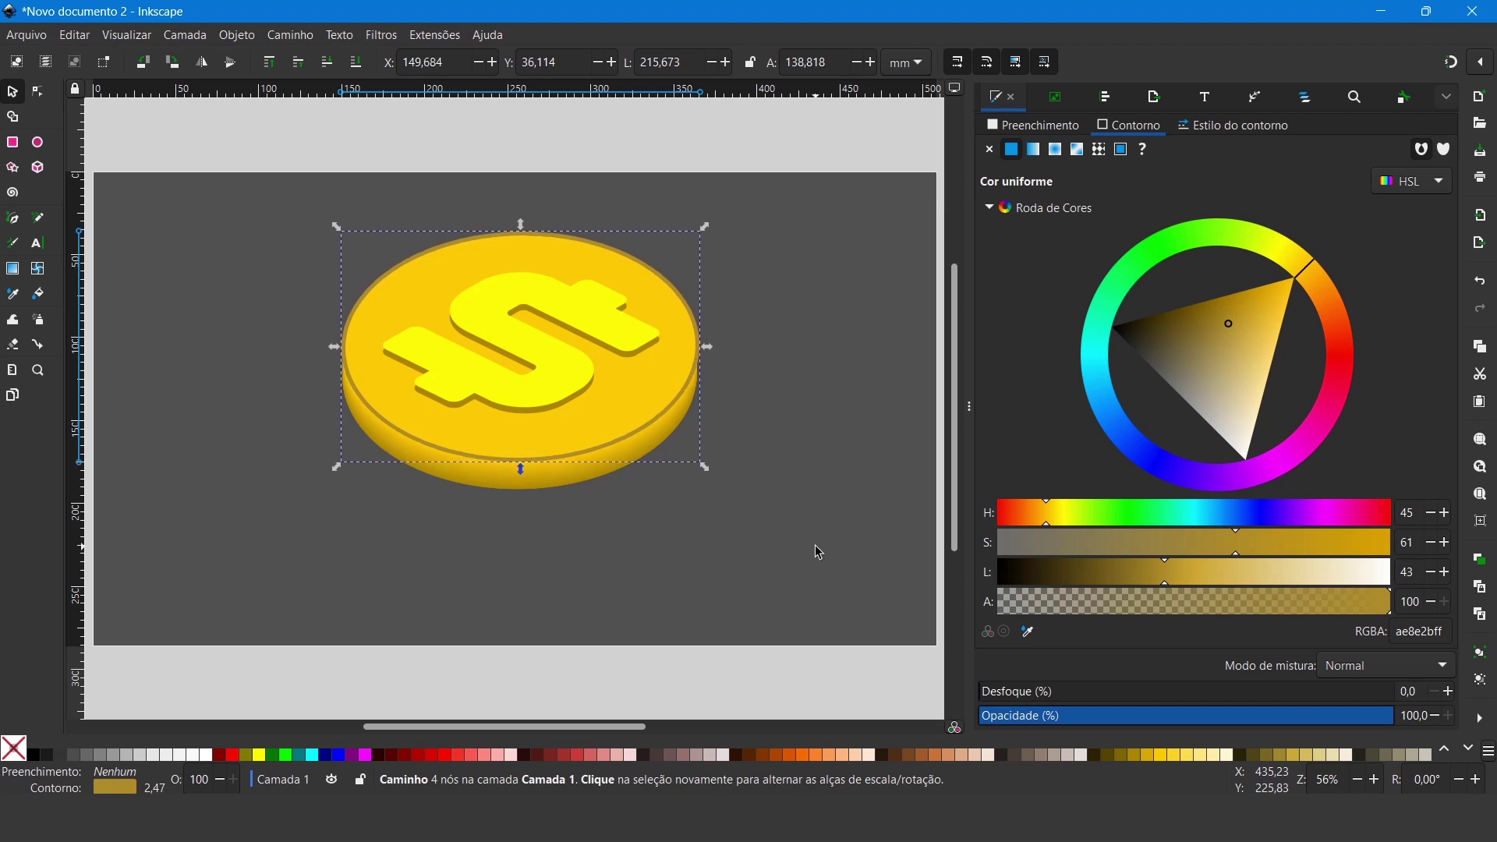
{"action": "key", "text": "Up"}
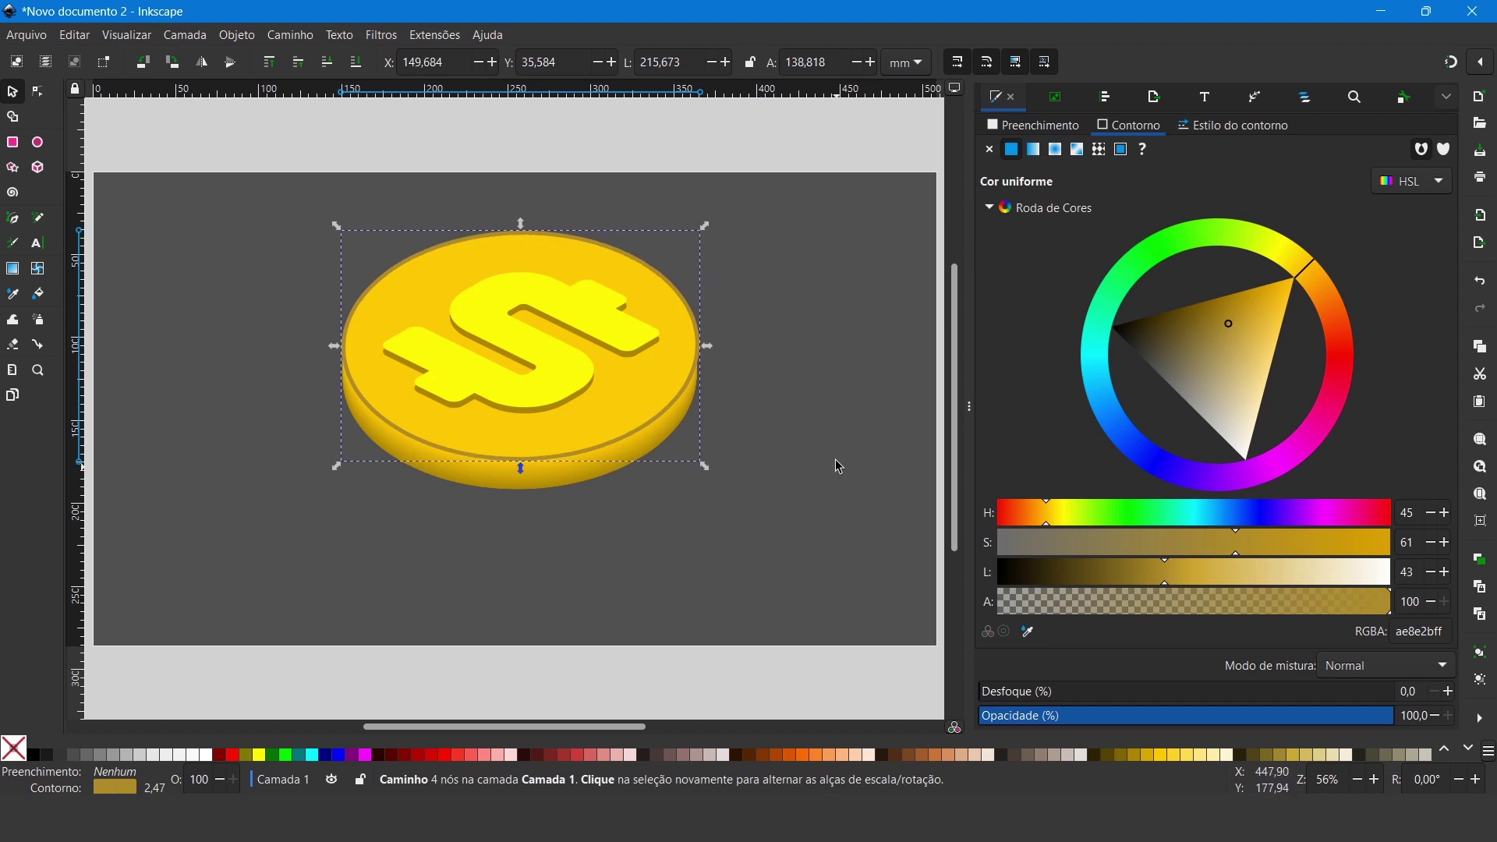
{"action": "left_click", "coordinate": [863, 470]}
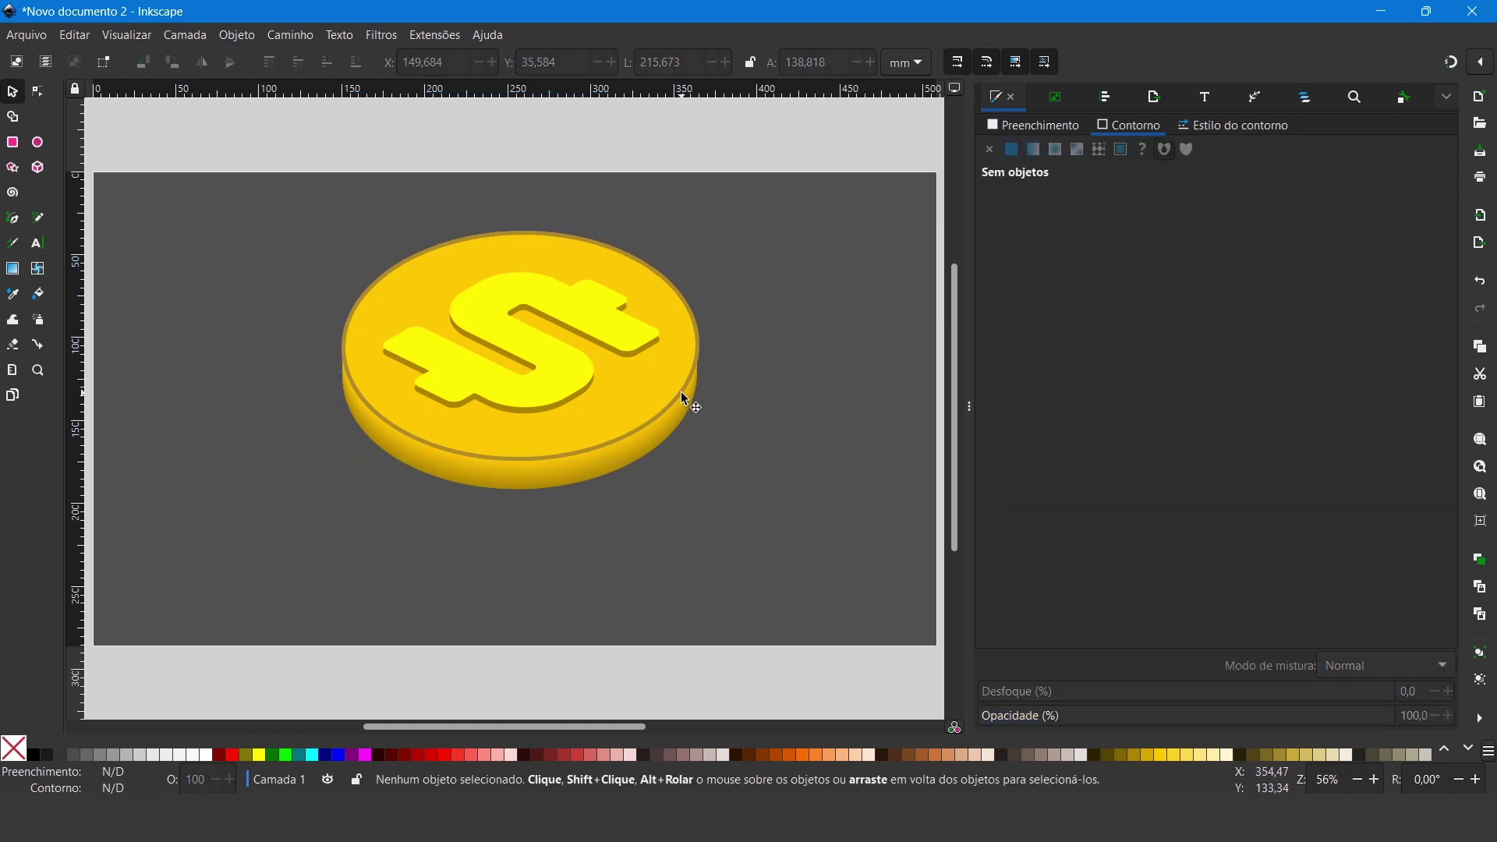
{"action": "left_click", "coordinate": [682, 396]}
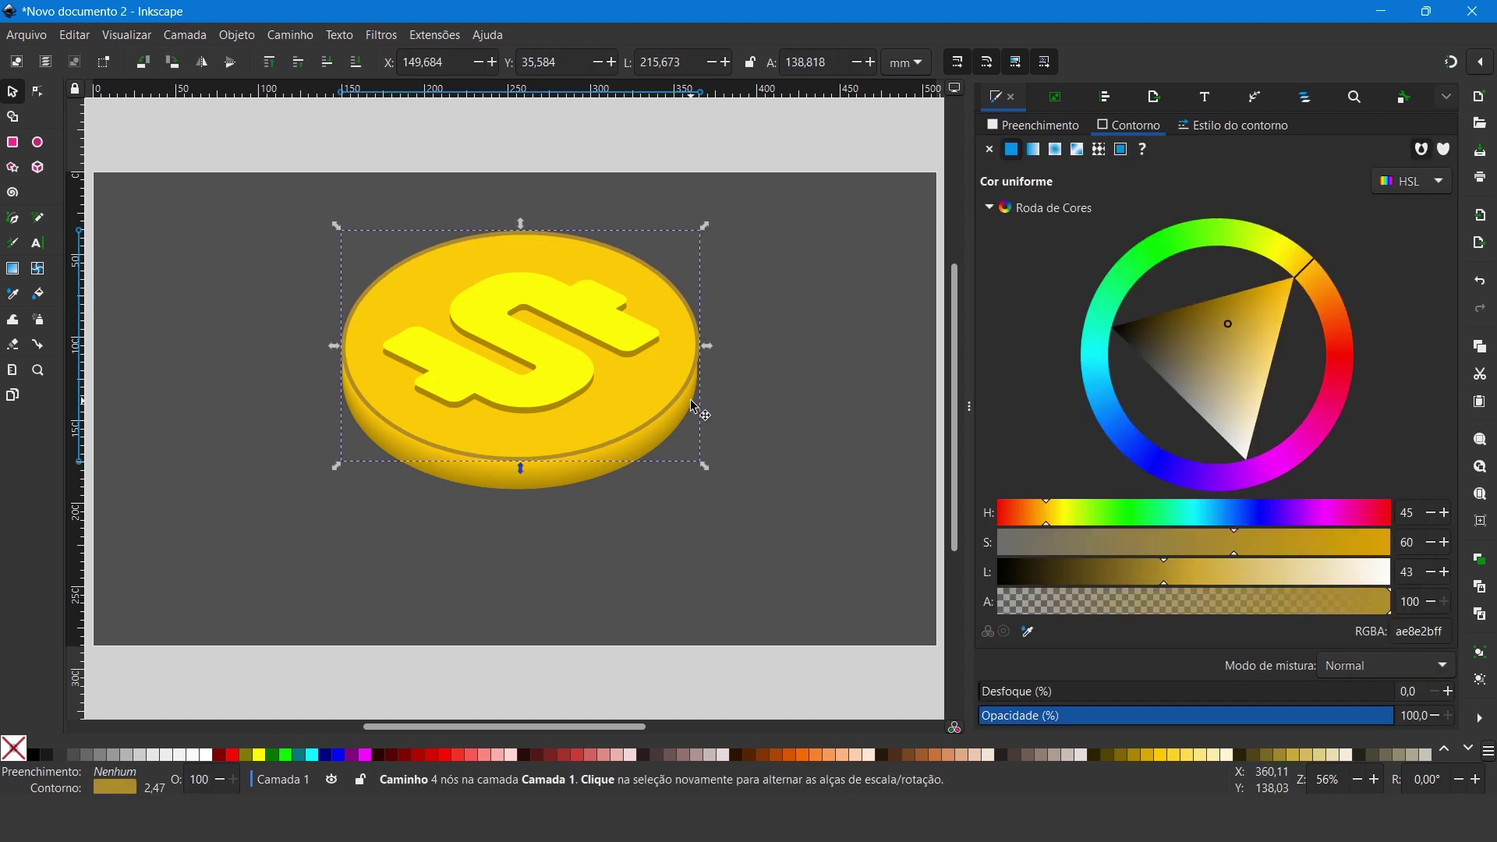
{"action": "left_click", "coordinate": [1230, 129]}
{"action": "left_click", "coordinate": [1119, 155]}
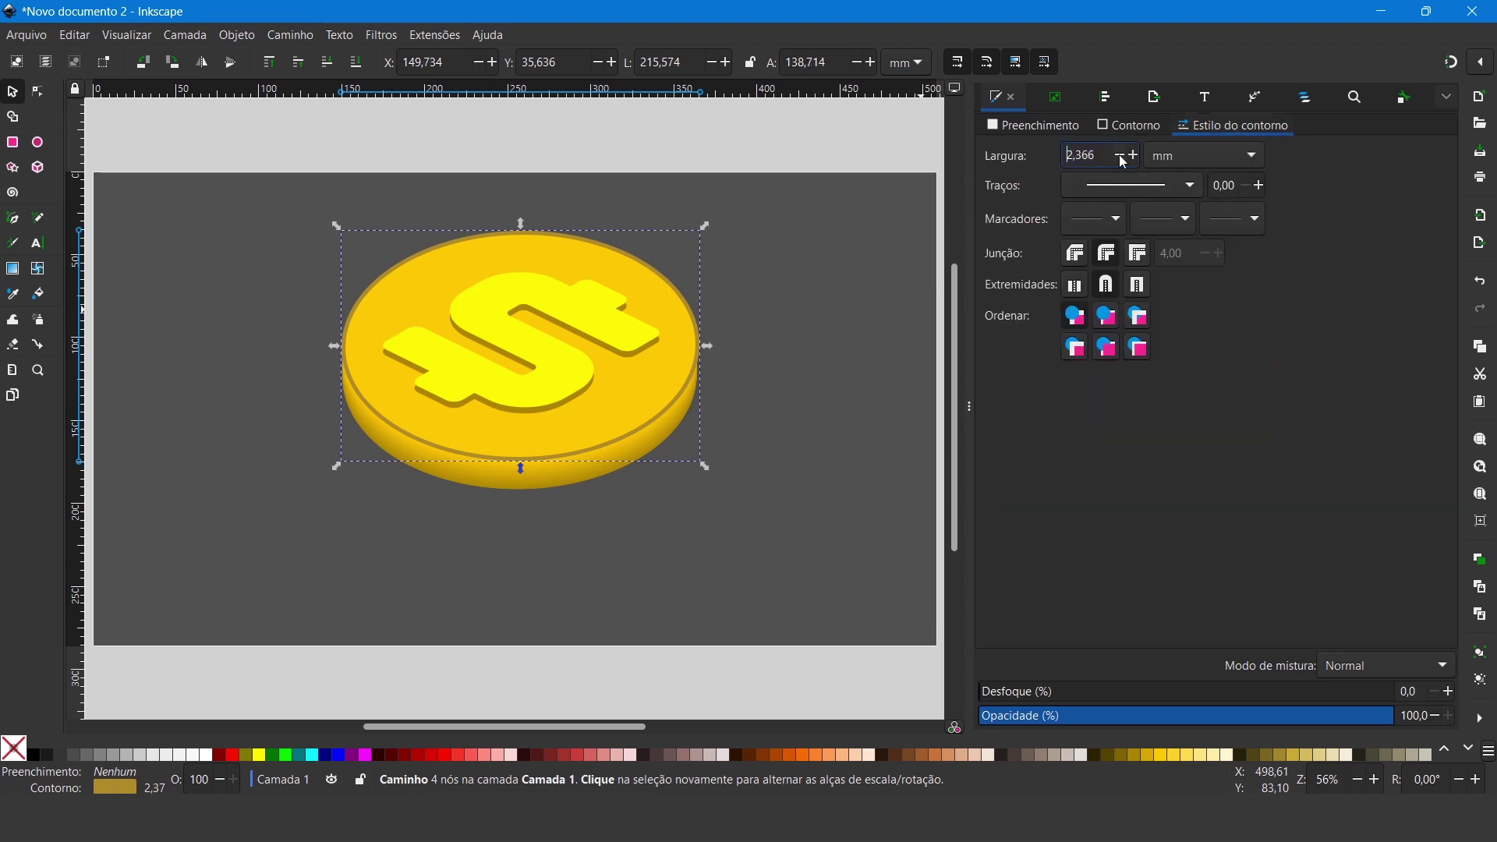
Step: Reduce the coin's outline width to 2,066 mm, then reselect the yellow top-face ellipse
{"action": "left_click", "coordinate": [1120, 155]}
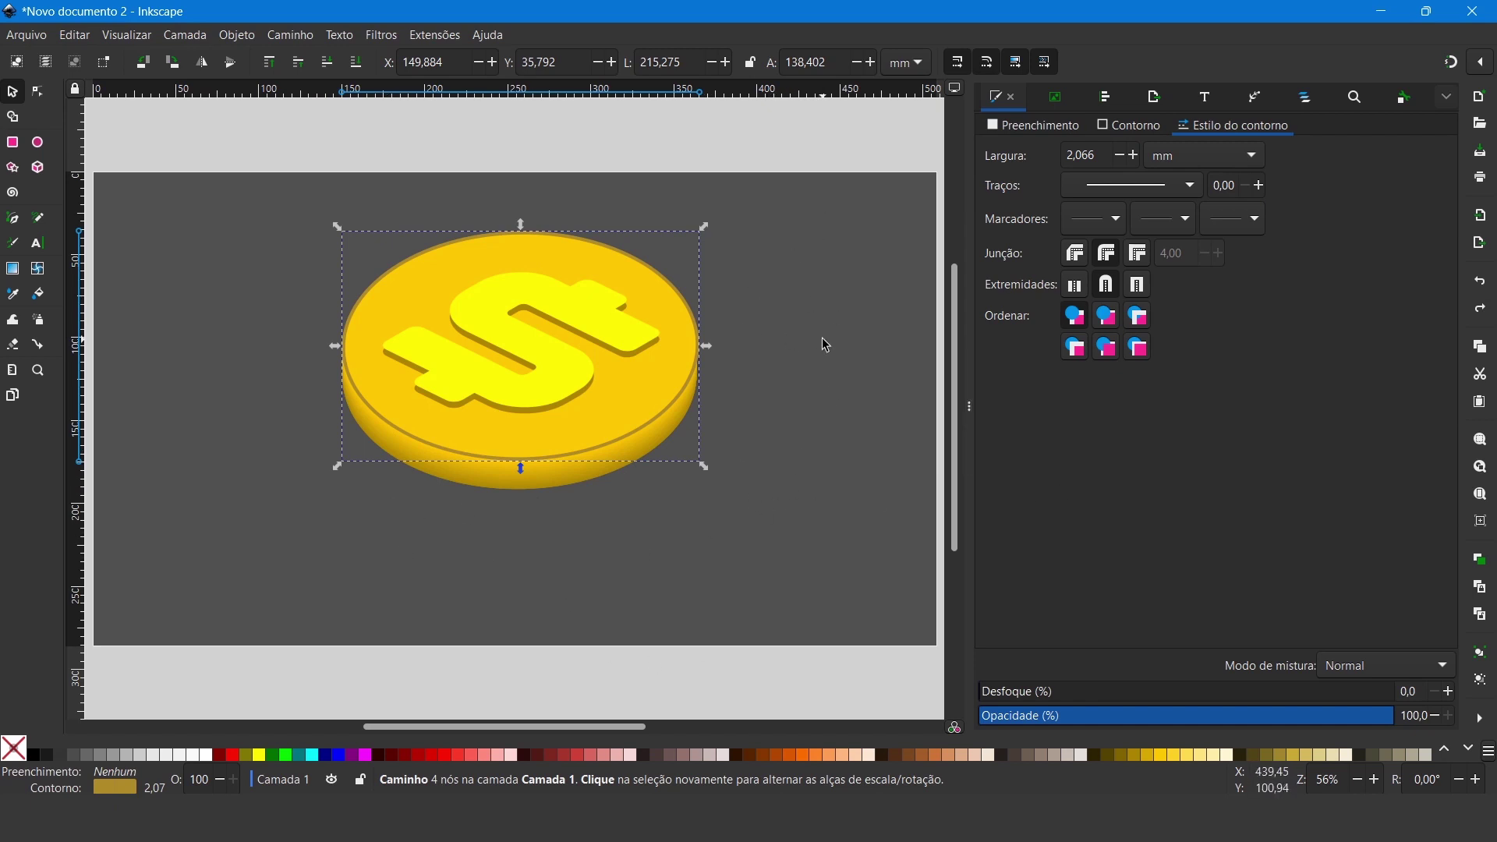
{"action": "left_click", "coordinate": [820, 427]}
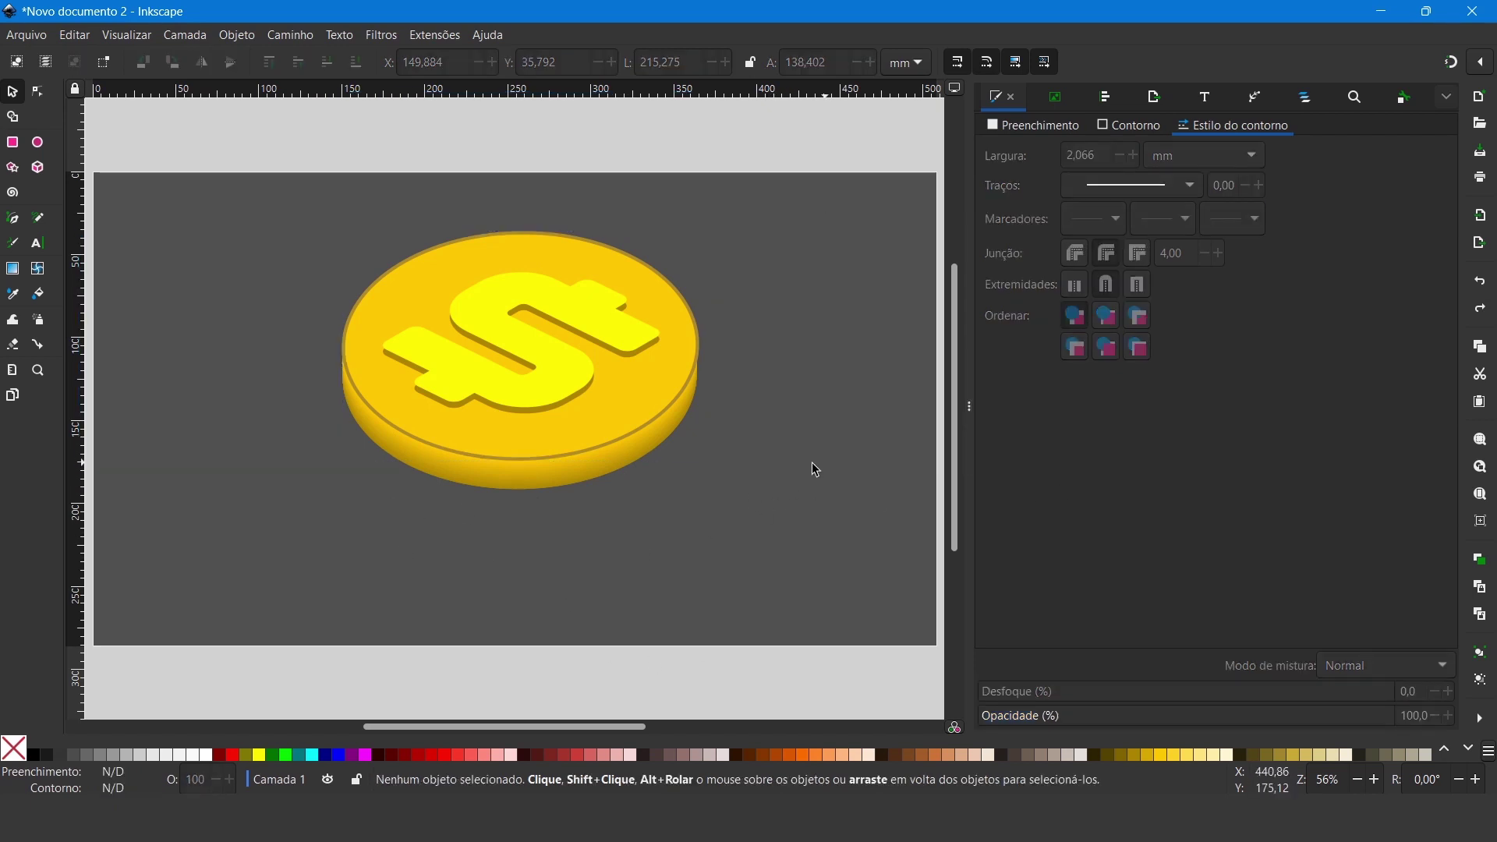
{"action": "left_click", "coordinate": [635, 432]}
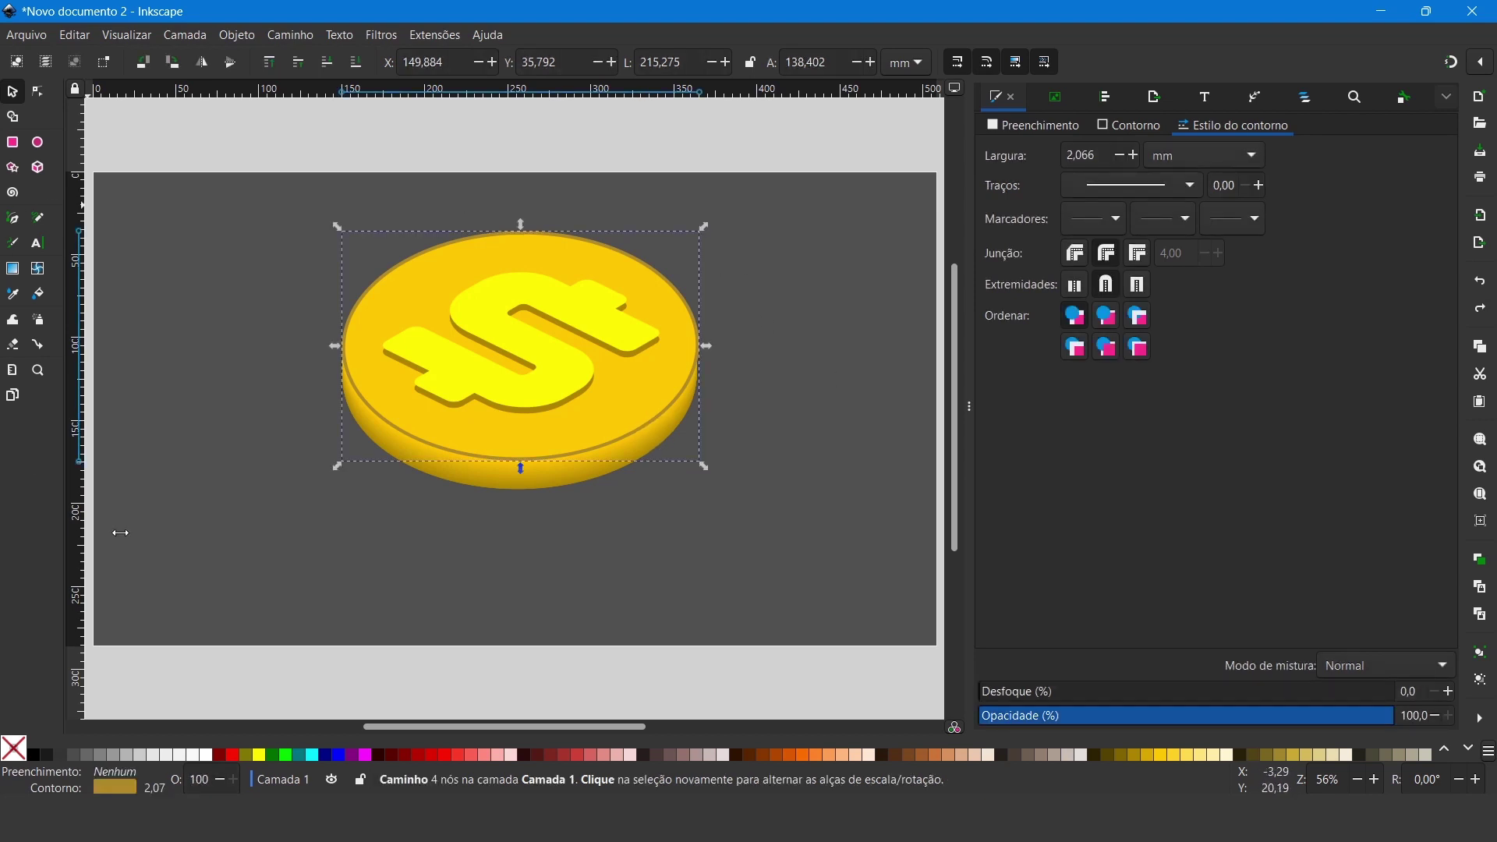
{"action": "left_click", "coordinate": [644, 404]}
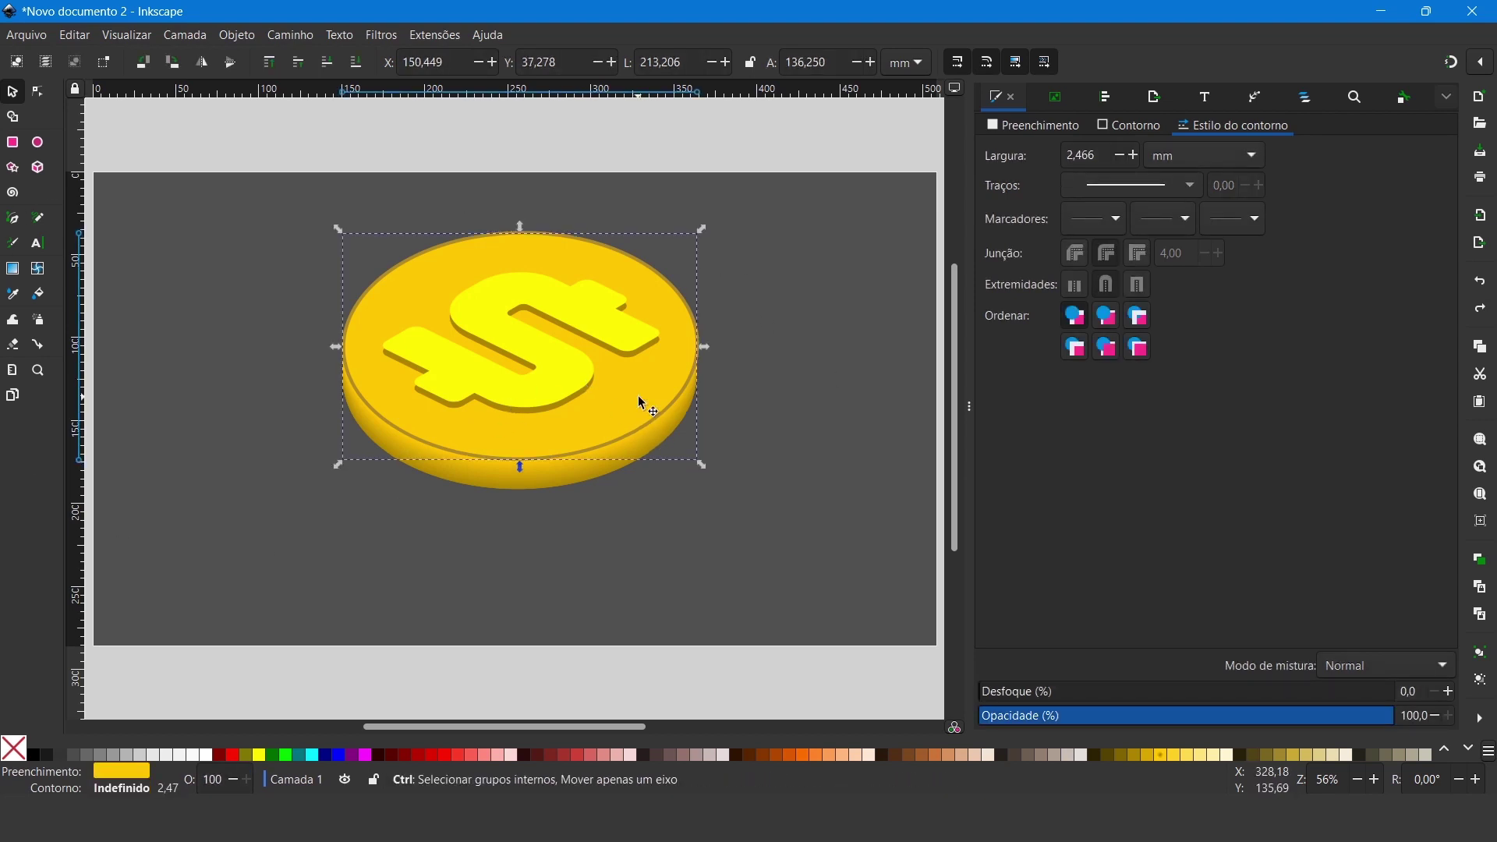
Step: Duplicate the face ellipse, fill it black, widen it and set opacity to about 30%
{"action": "key", "text": "Home"}
{"action": "mouse_move", "coordinate": [659, 420]}
{"action": "left_mouse_down"}
{"action": "mouse_move", "coordinate": [668, 578]}
{"action": "mouse_move", "coordinate": [802, 616]}
{"action": "left_mouse_up"}
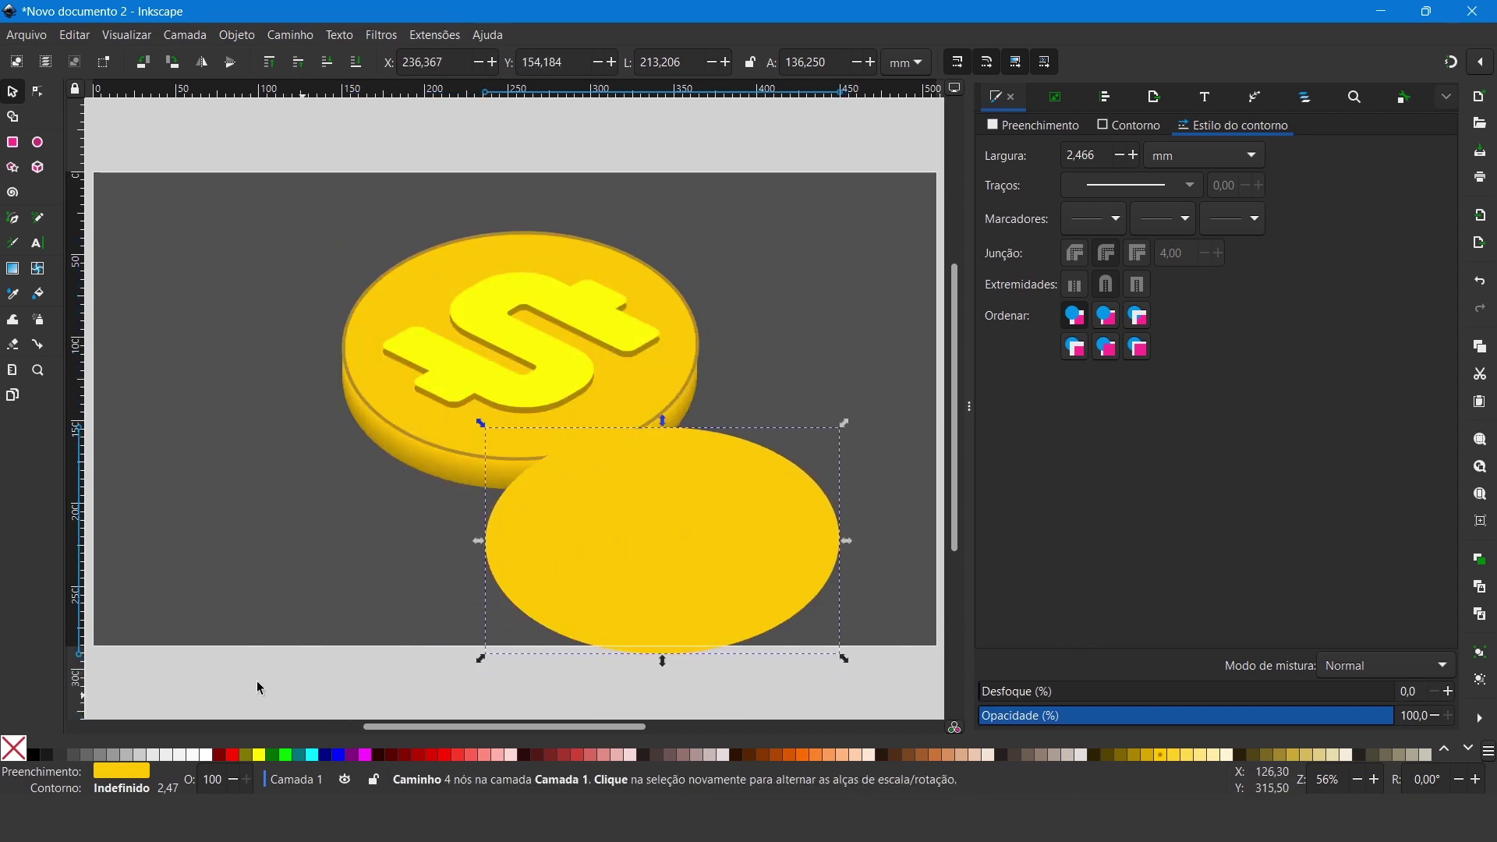
{"action": "left_click", "coordinate": [36, 754]}
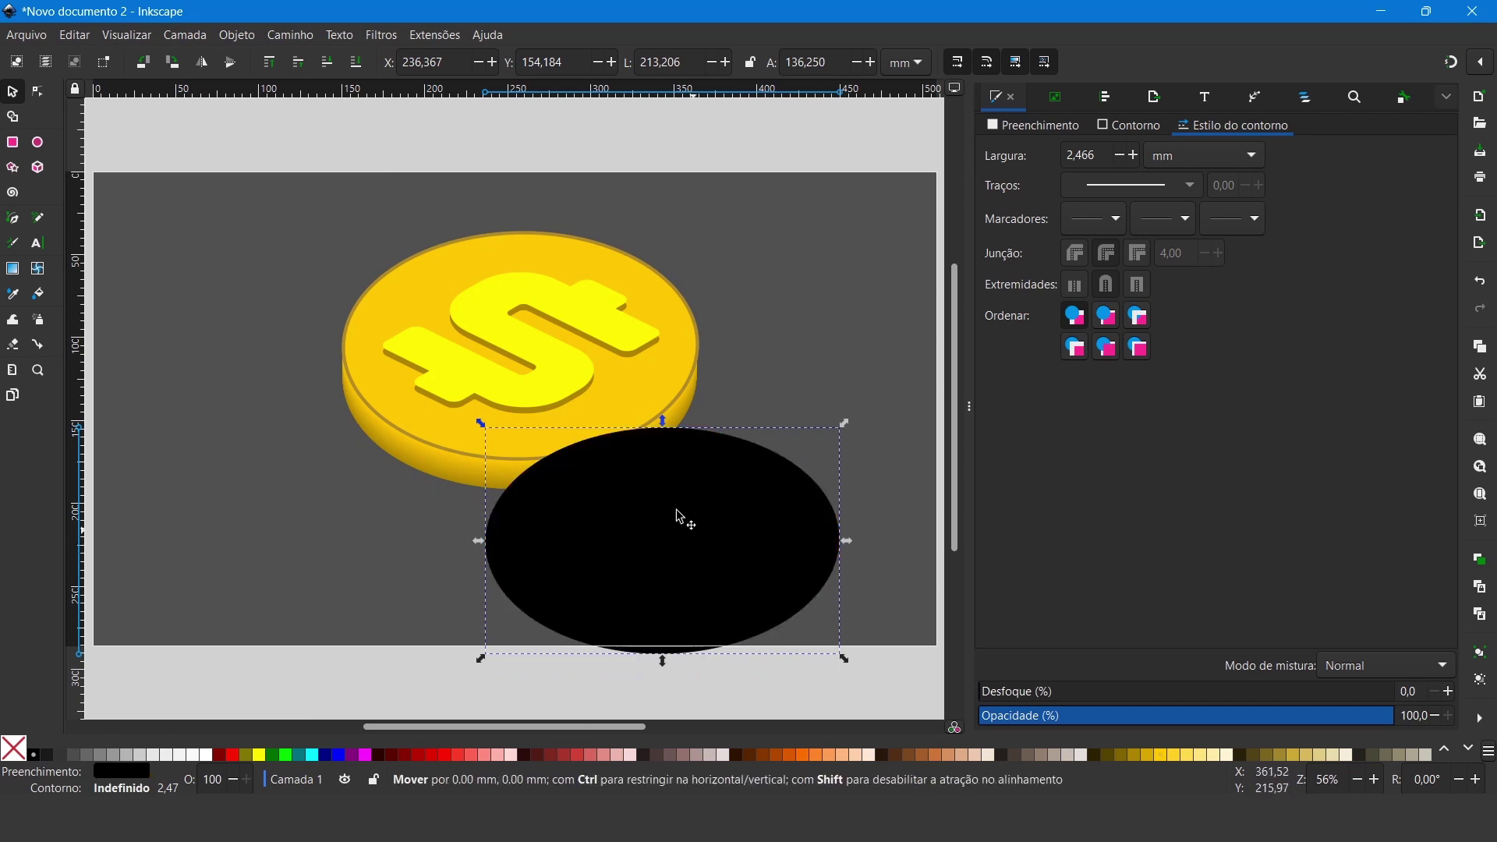
{"action": "left_click_drag", "start_coordinate": [678, 516], "coordinate": [568, 417]}
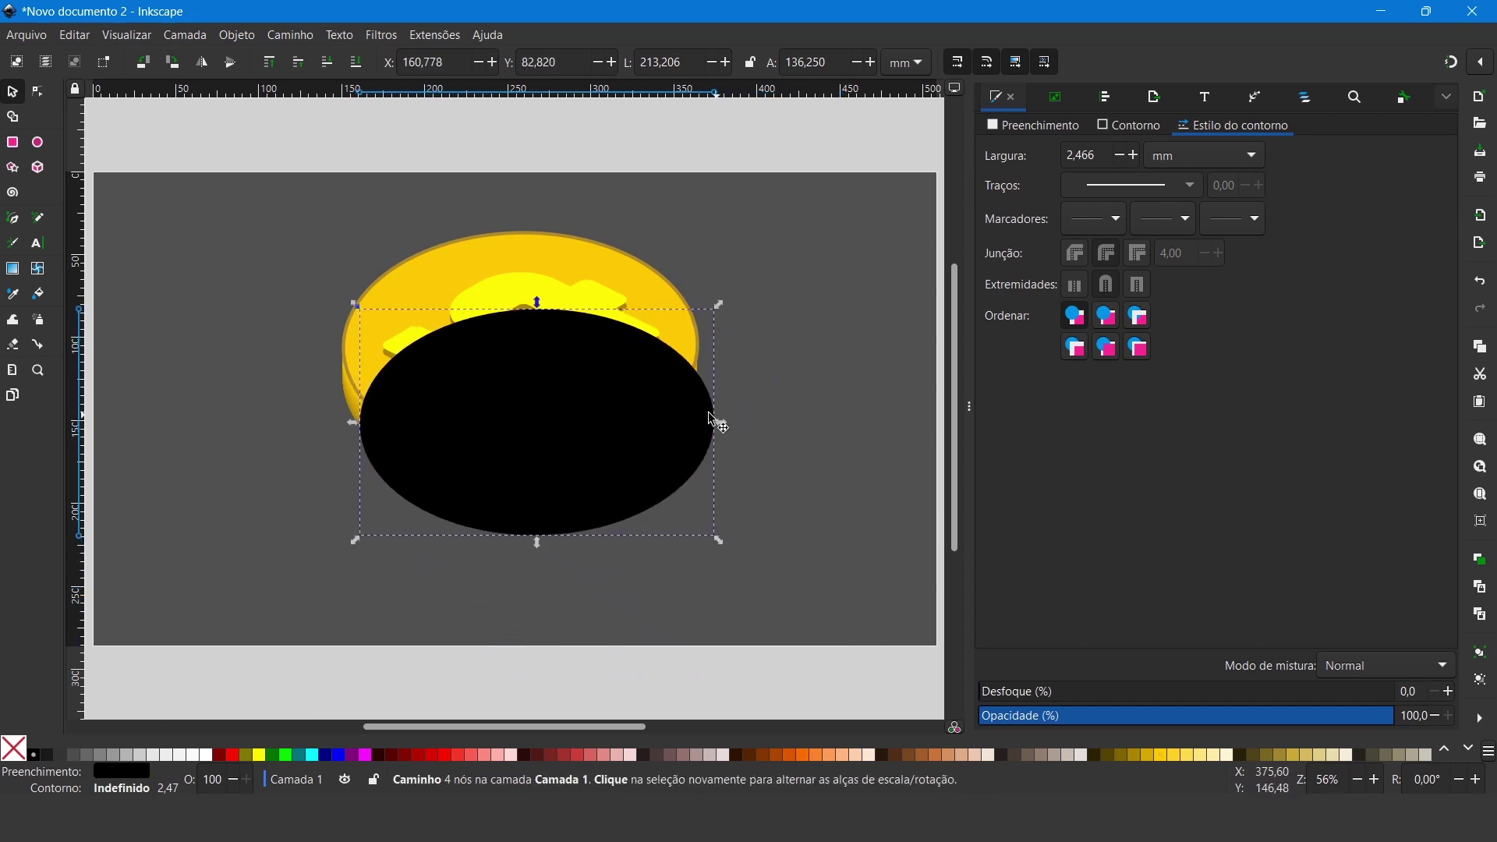
{"action": "mouse_move", "coordinate": [722, 423]}
{"action": "left_mouse_down"}
{"action": "mouse_move", "coordinate": [767, 423]}
{"action": "mouse_move", "coordinate": [687, 412]}
{"action": "left_mouse_up"}
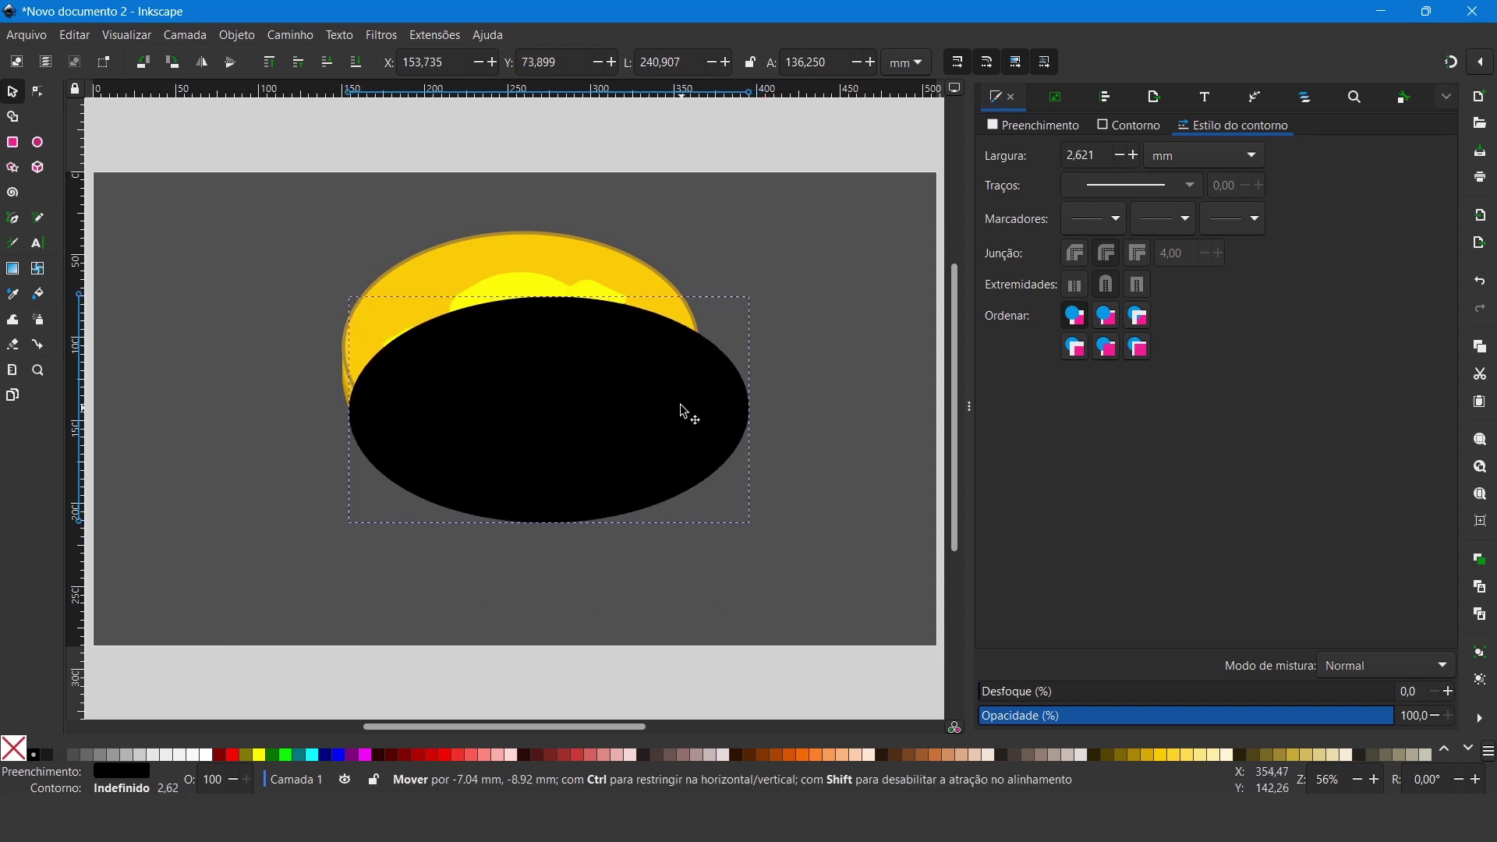
{"action": "mouse_move", "coordinate": [1184, 718]}
{"action": "left_mouse_down"}
{"action": "mouse_move", "coordinate": [1072, 717]}
{"action": "mouse_move", "coordinate": [1100, 721]}
{"action": "left_mouse_up"}
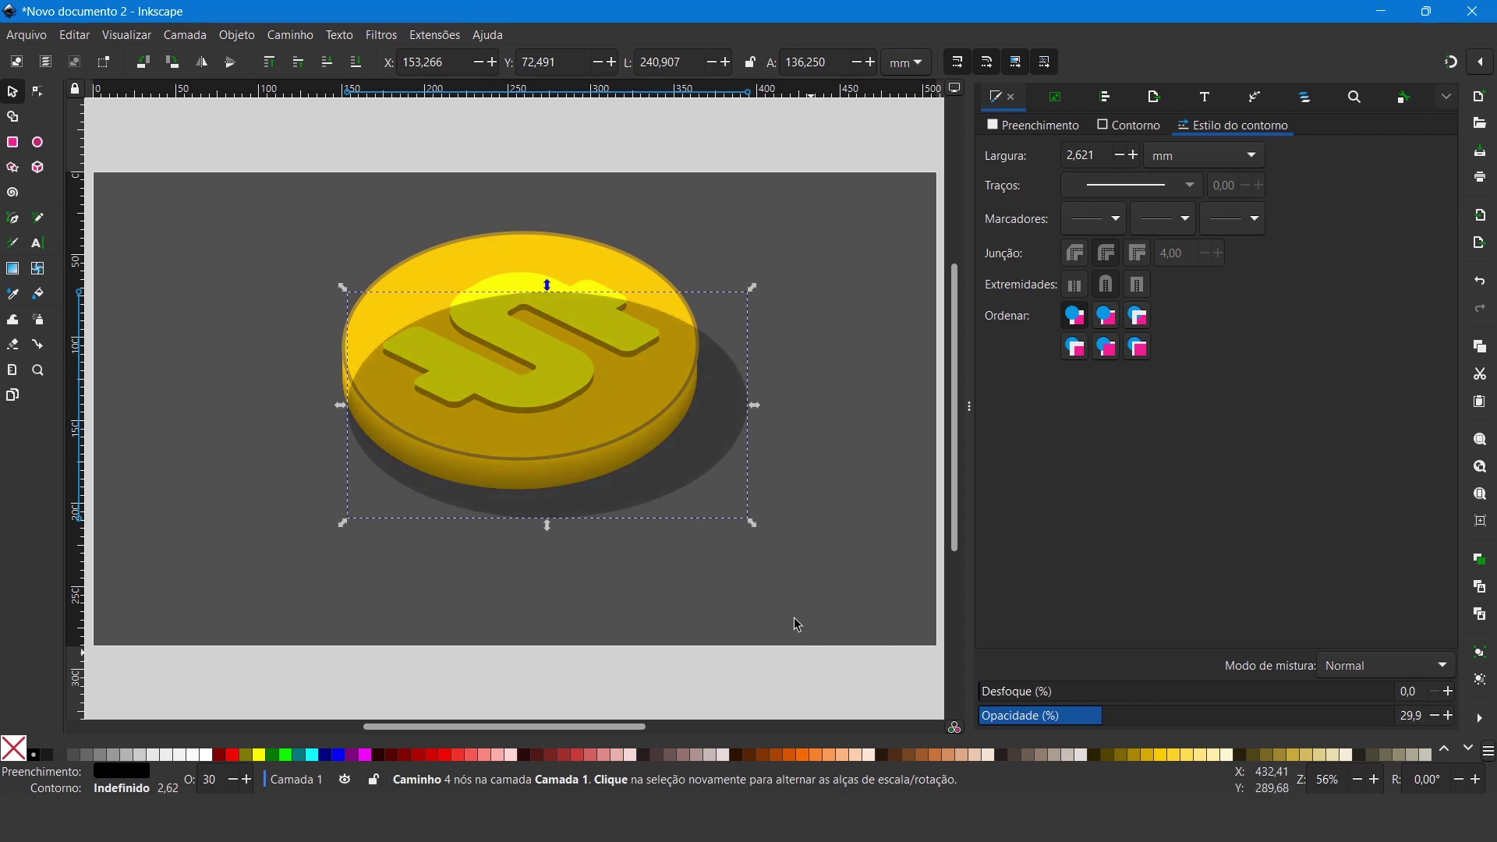
Step: Position the translucent shadow behind the coin, offset slightly, and adjust its width
{"action": "left_click_drag", "start_coordinate": [719, 518], "coordinate": [847, 787]}
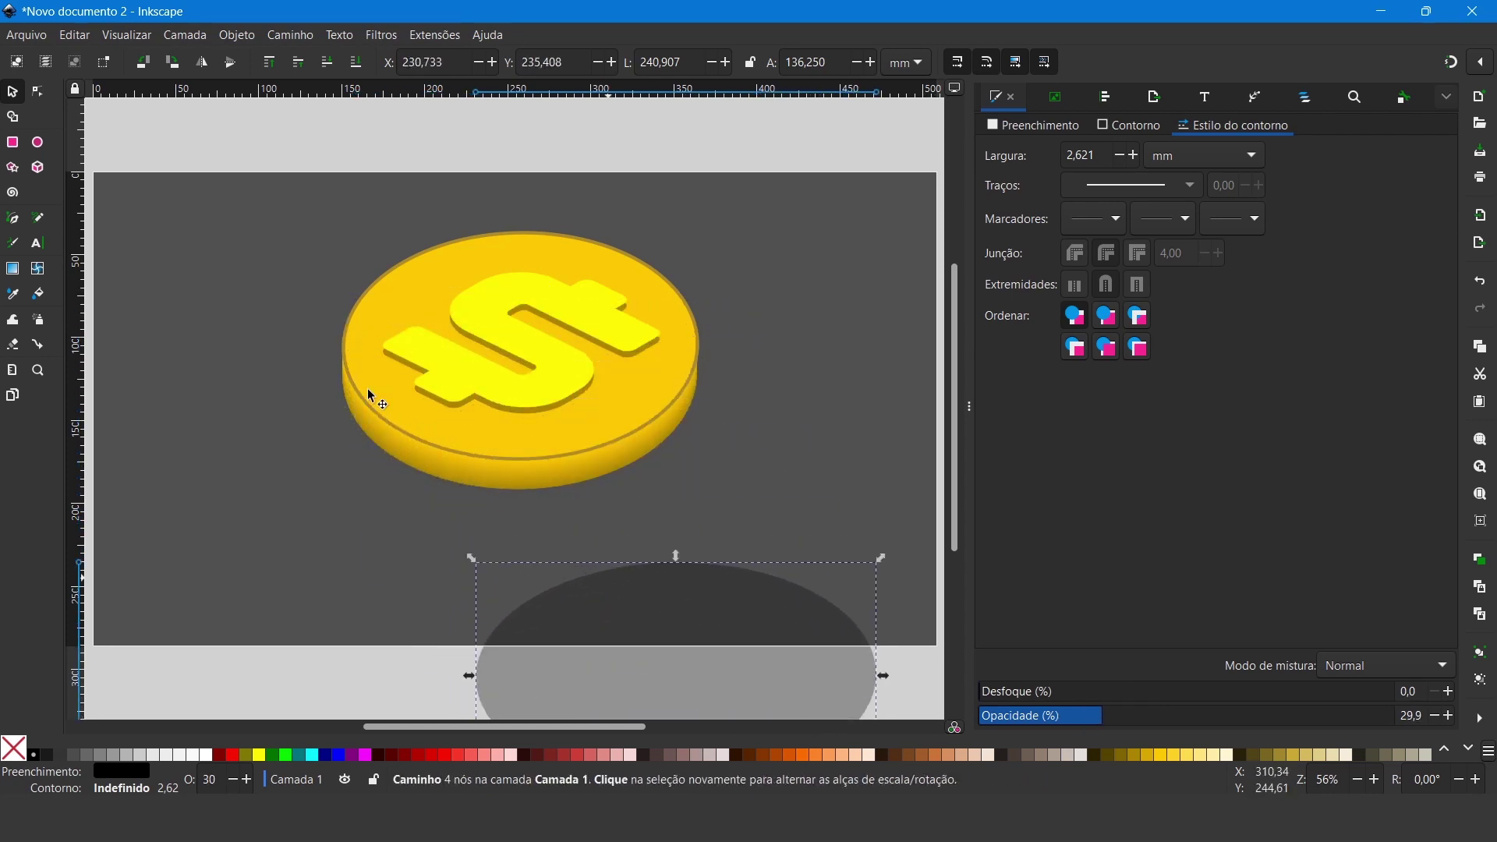
{"action": "left_click_drag", "start_coordinate": [242, 192], "coordinate": [780, 512]}
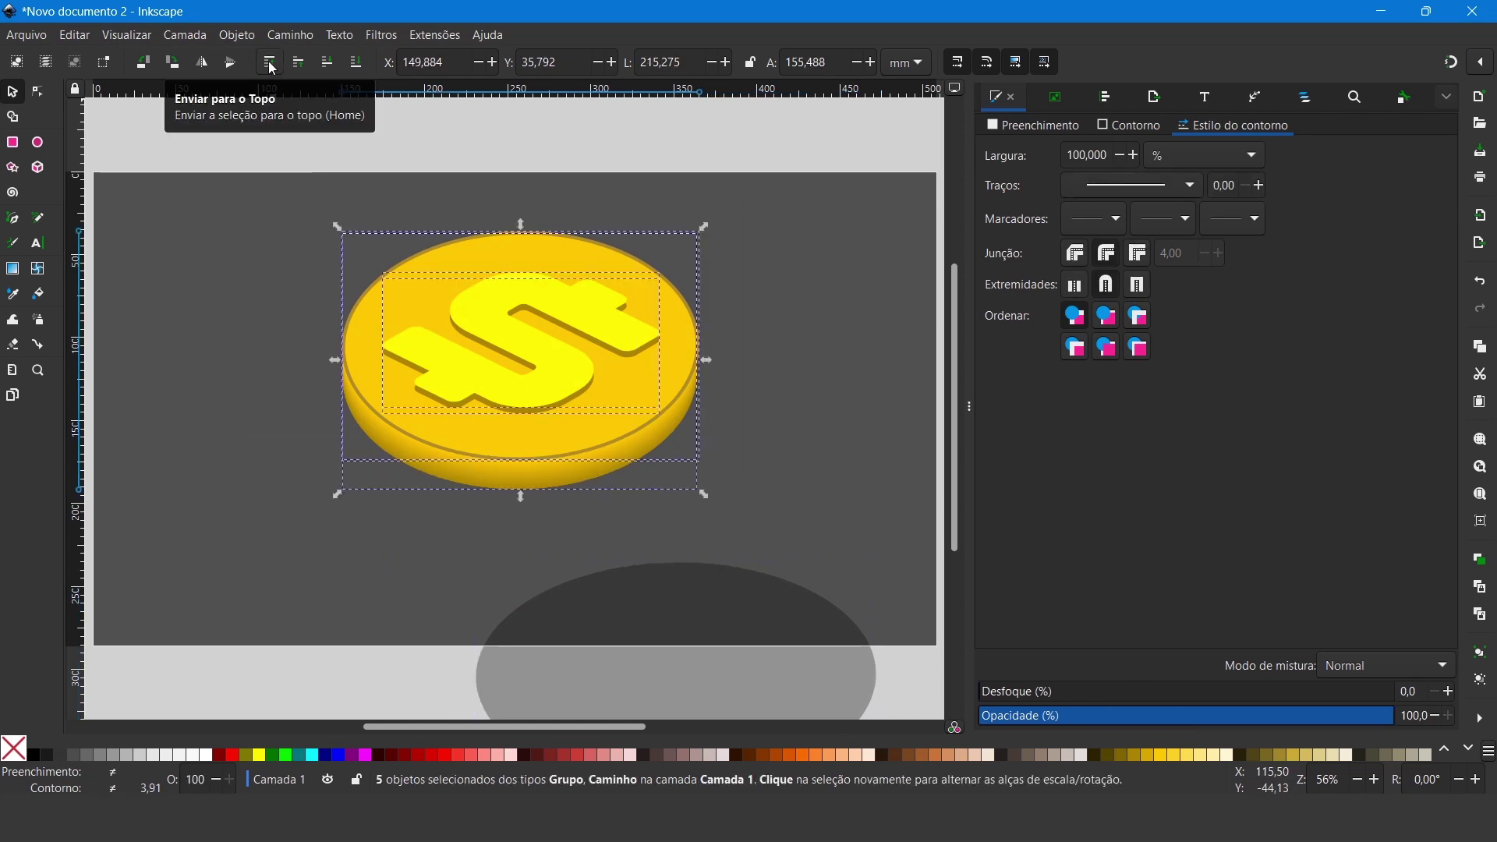
{"action": "left_click", "coordinate": [785, 417]}
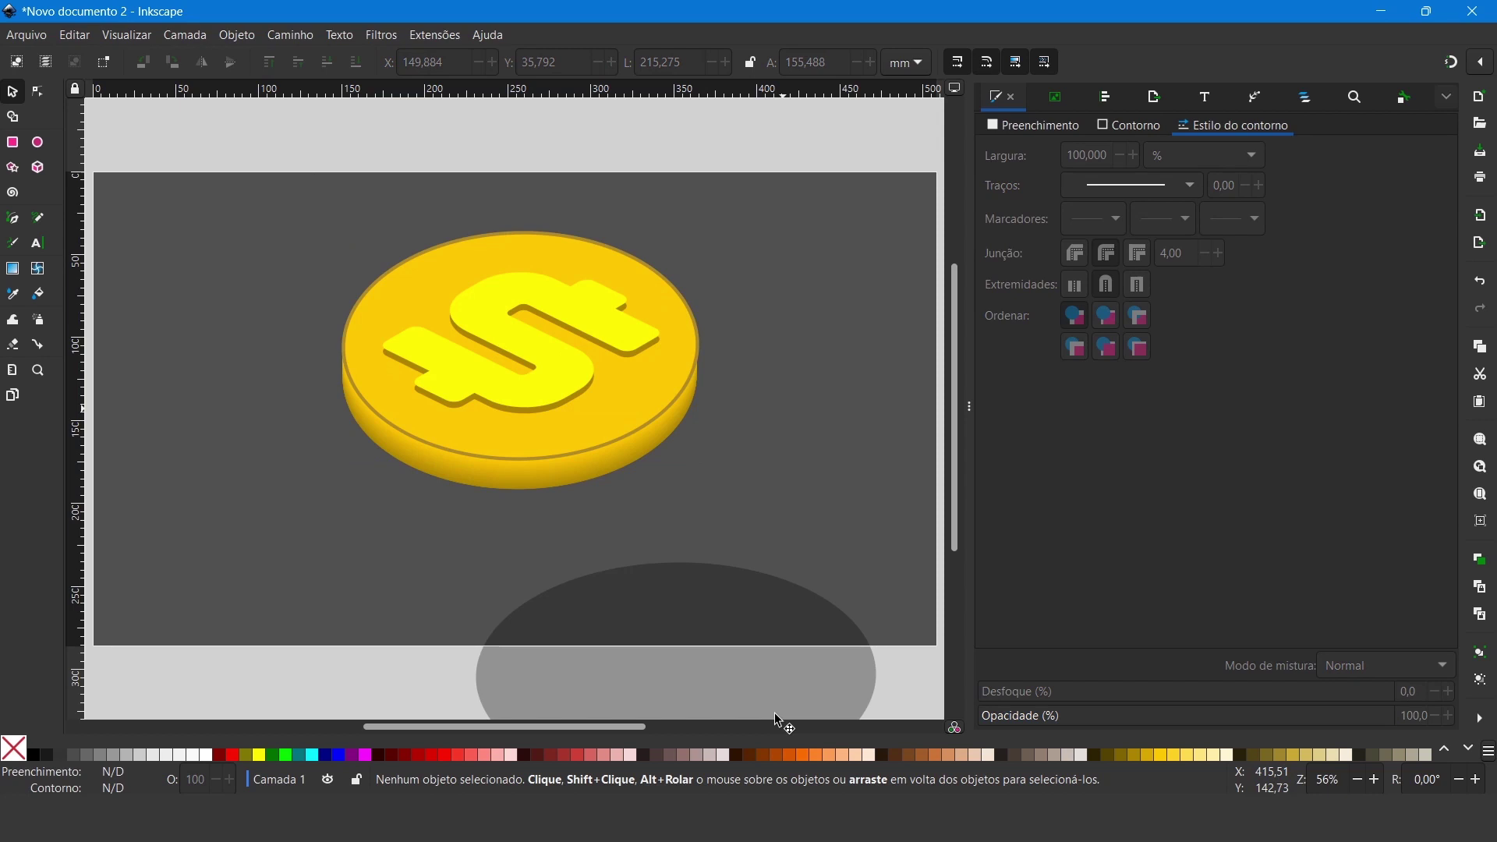
{"action": "left_click_drag", "start_coordinate": [774, 633], "coordinate": [633, 325]}
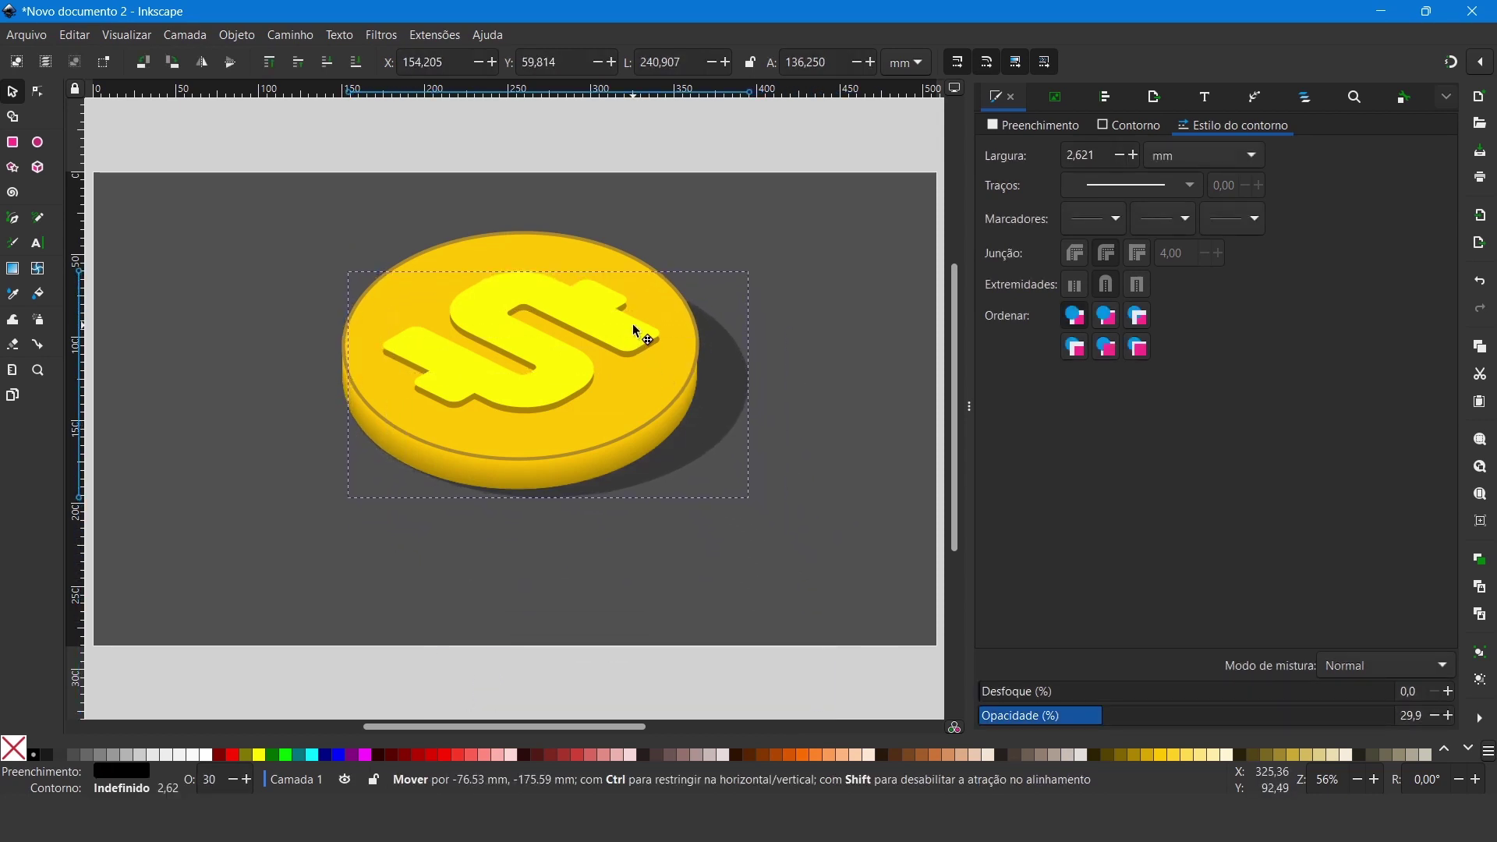
{"action": "left_click_drag", "start_coordinate": [635, 331], "coordinate": [633, 332]}
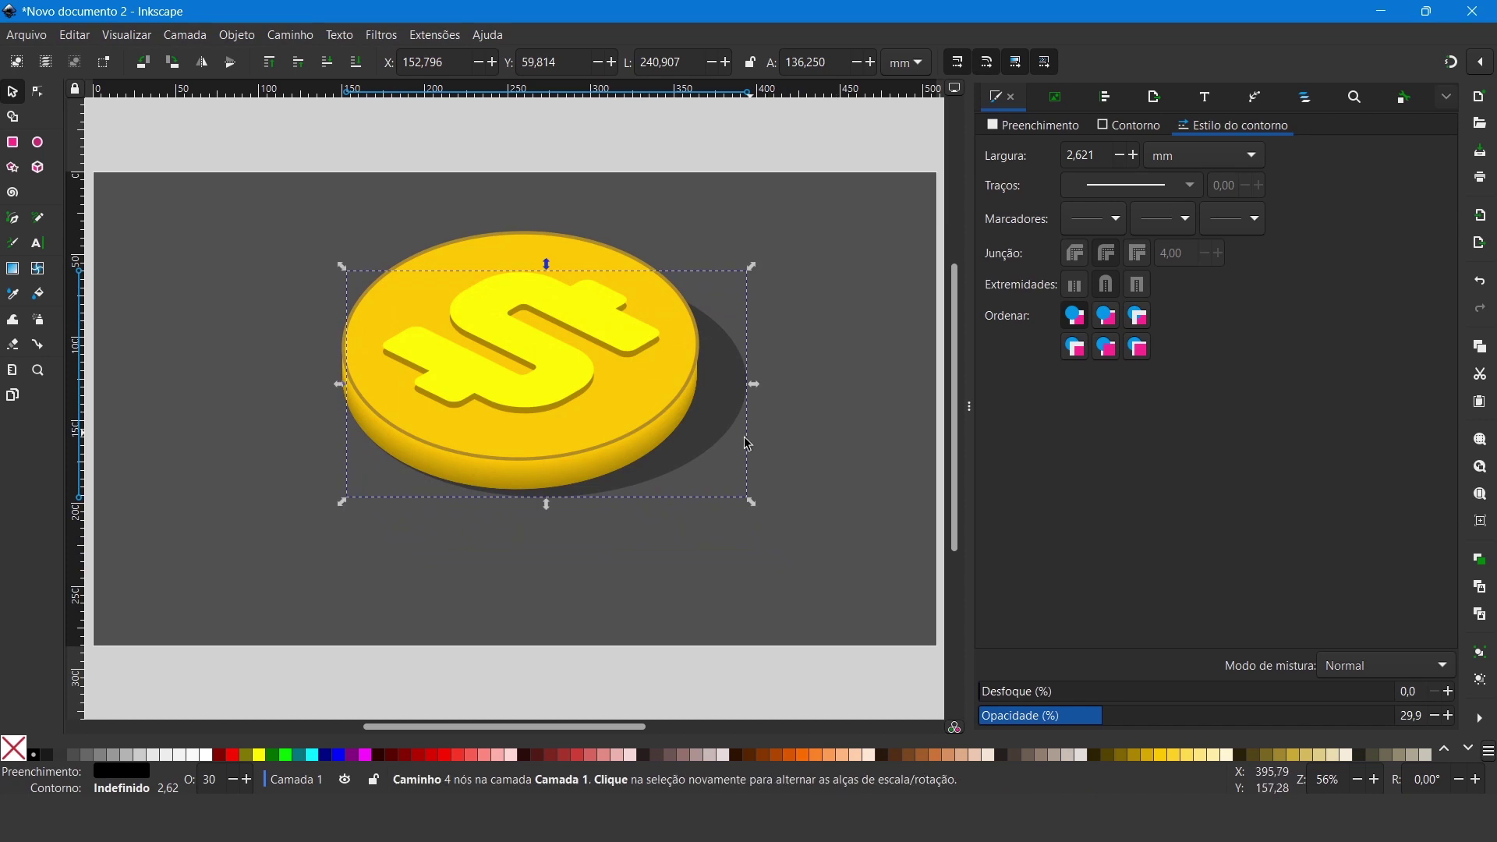
{"action": "left_click_drag", "start_coordinate": [754, 390], "coordinate": [753, 392]}
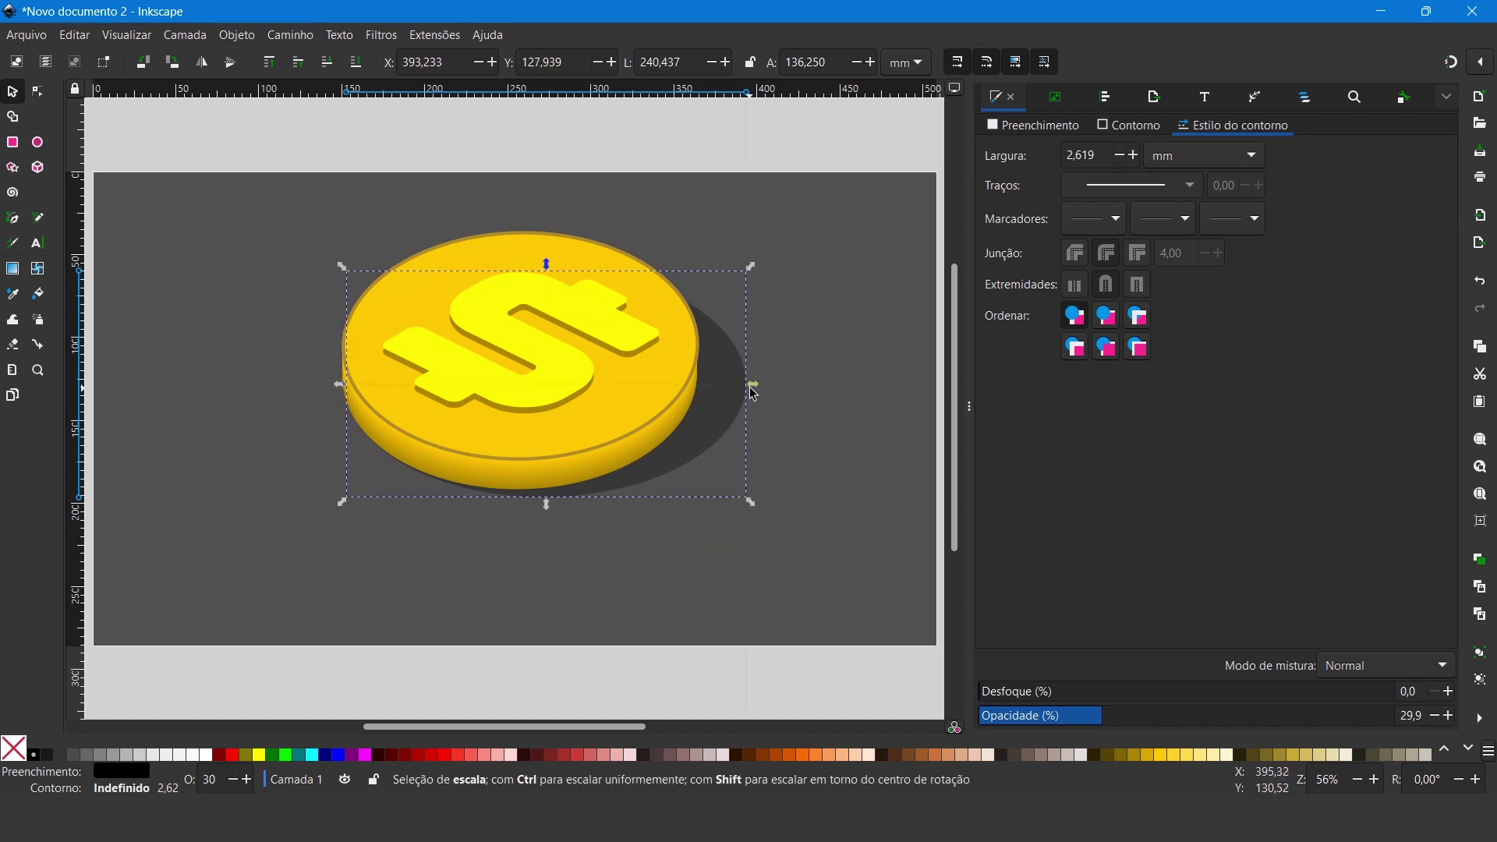
Step: Narrow the shadow and flatten it to about 123 mm tall
{"action": "left_click", "coordinate": [756, 396]}
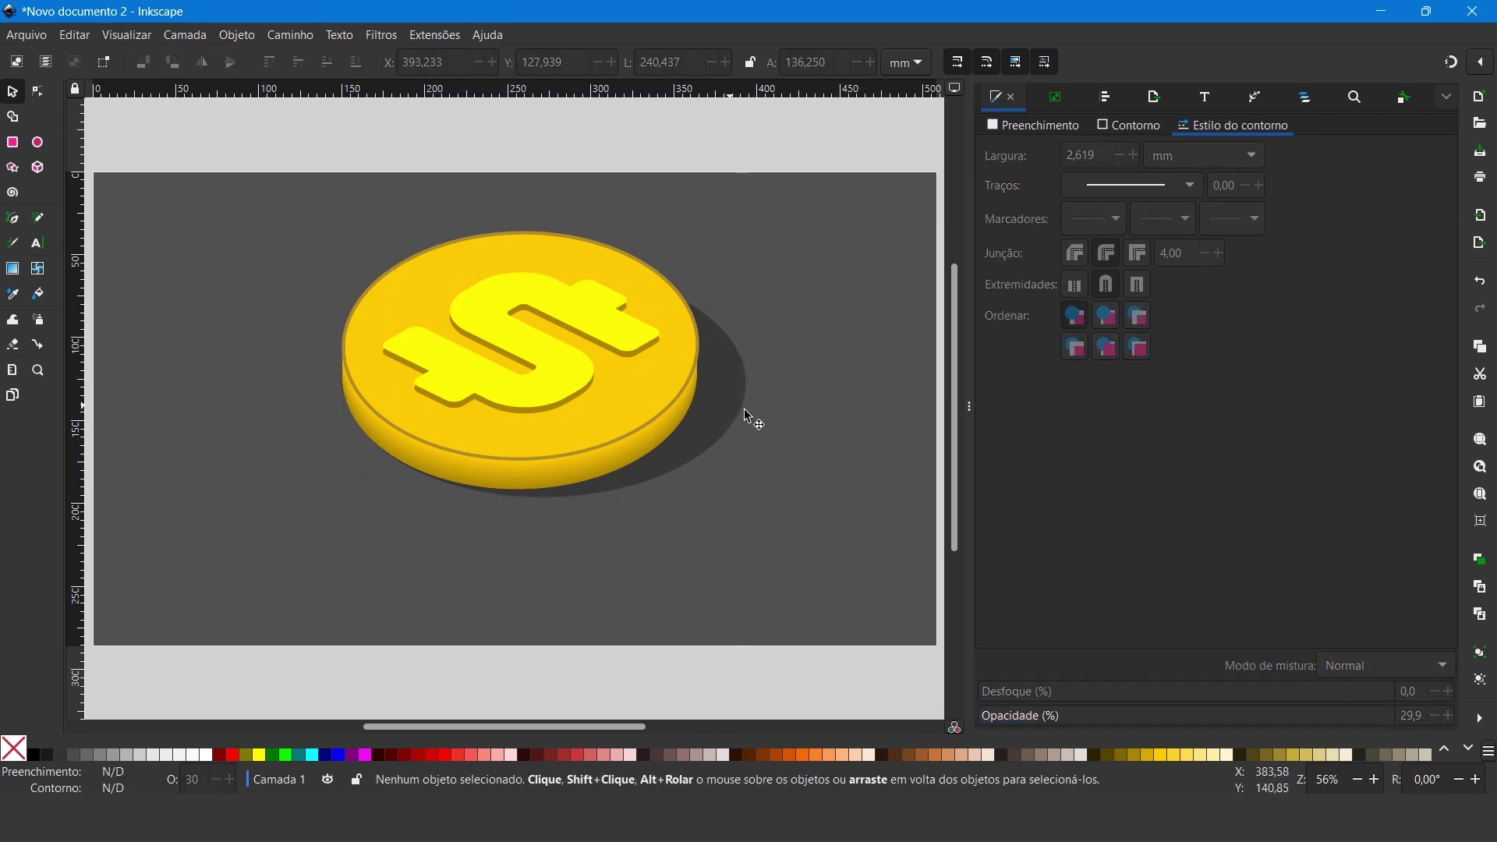
{"action": "left_click", "coordinate": [745, 412]}
{"action": "left_click_drag", "start_coordinate": [756, 386], "coordinate": [750, 385]}
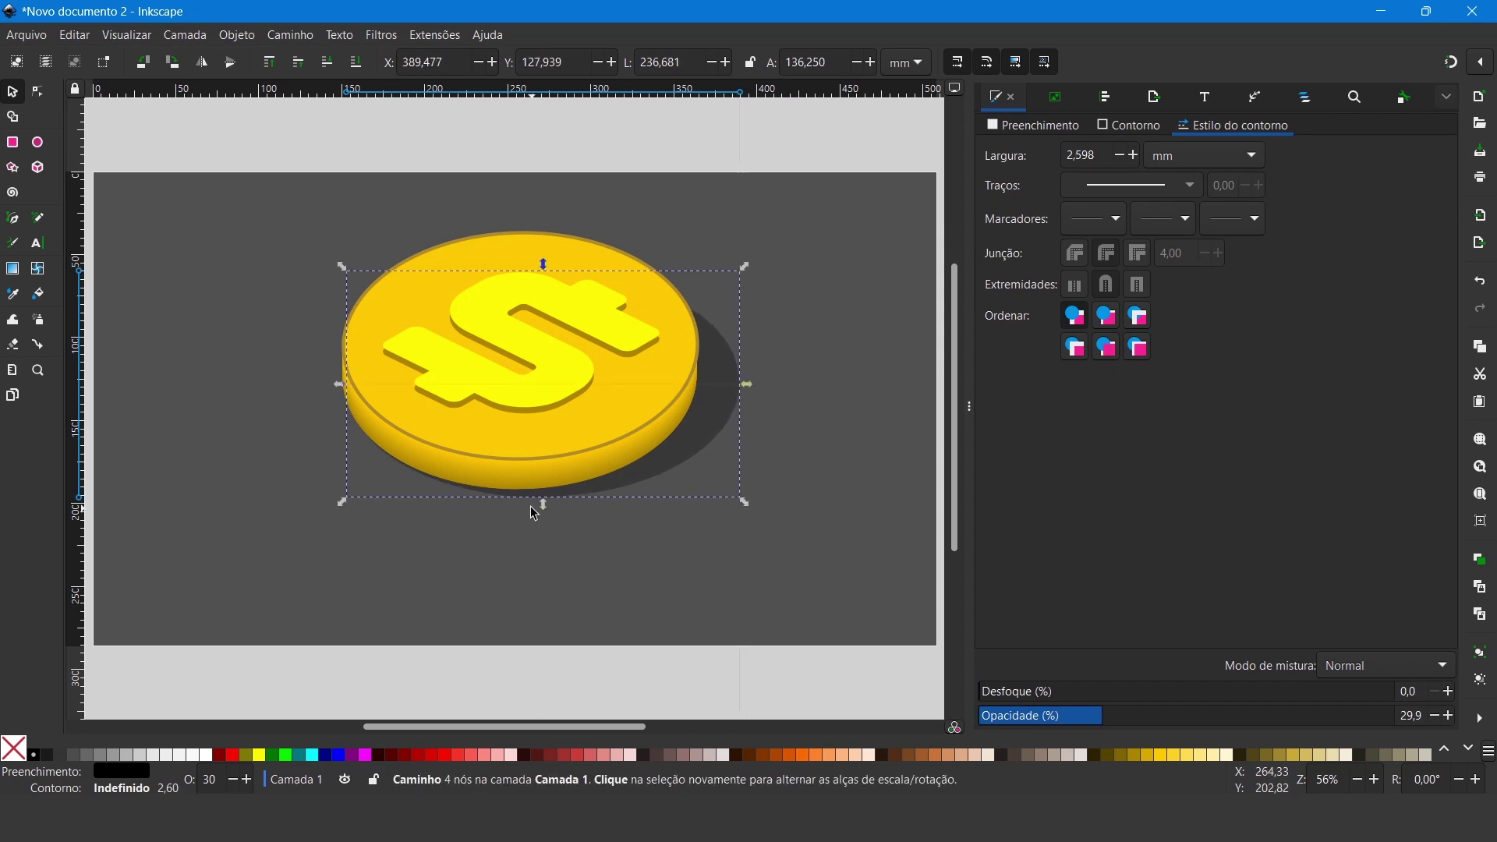
{"action": "left_click_drag", "start_coordinate": [544, 505], "coordinate": [547, 499]}
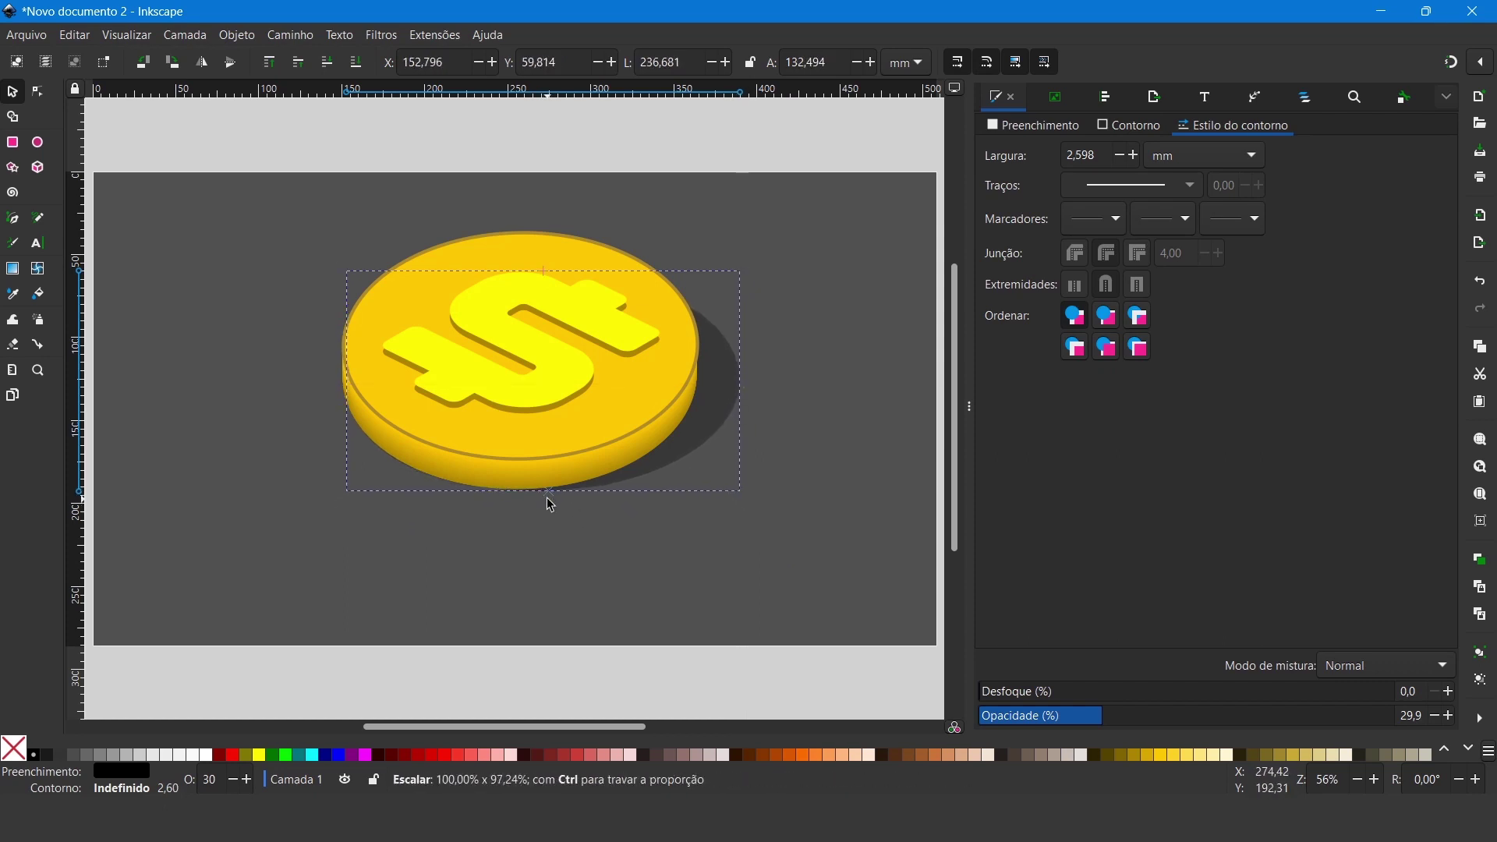
{"action": "left_click_drag", "start_coordinate": [544, 267], "coordinate": [552, 282]}
{"action": "left_click", "coordinate": [858, 449]}
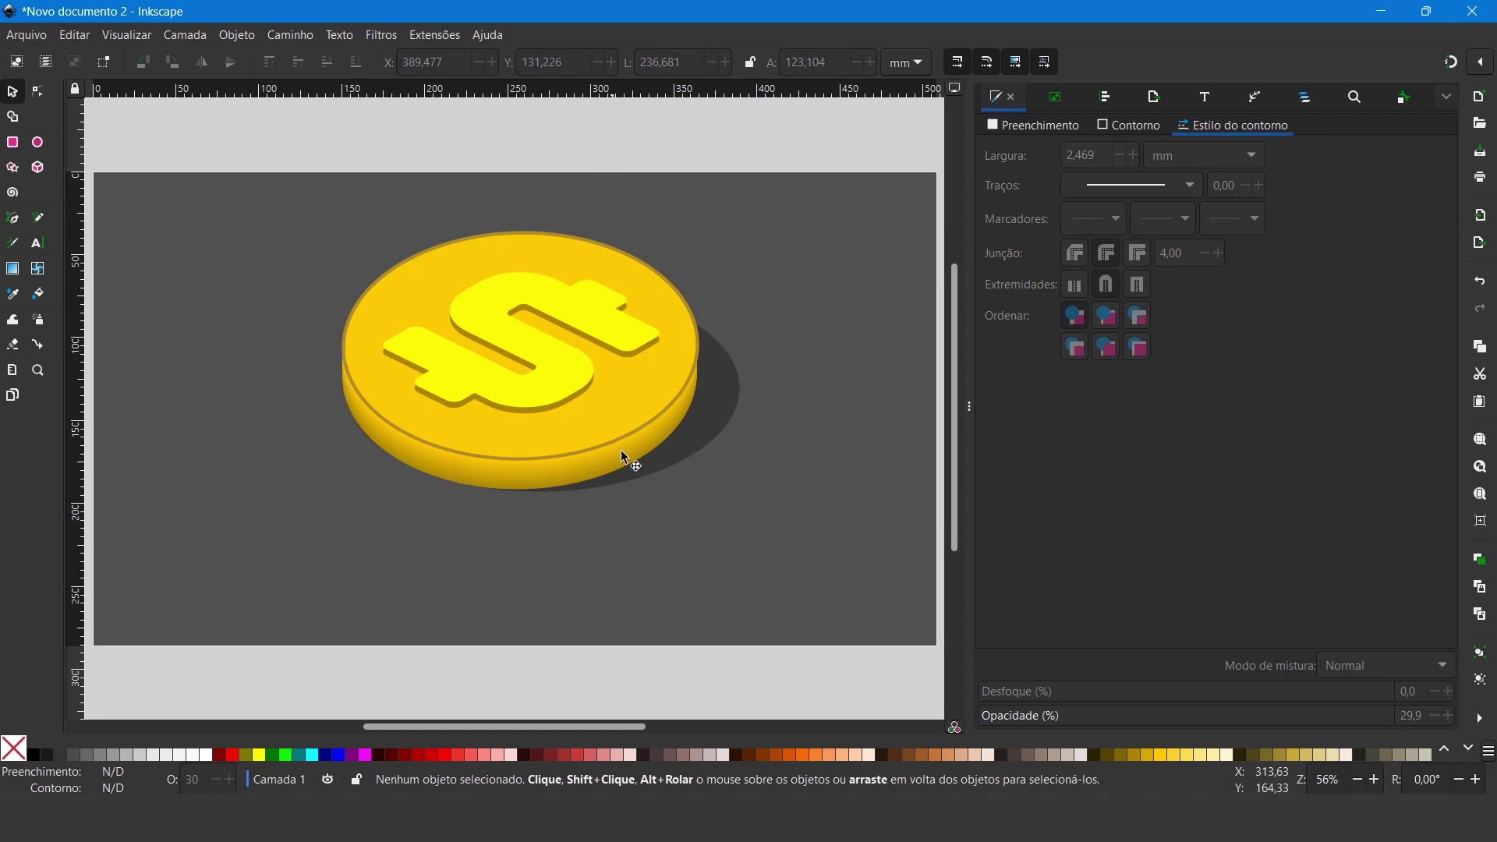
Step: Scale the coin and shadow up about 129%, shift them left, and deselect
{"action": "left_click_drag", "start_coordinate": [271, 220], "coordinate": [842, 569]}
{"action": "left_click_drag", "start_coordinate": [747, 499], "coordinate": [870, 605]}
{"action": "left_click_drag", "start_coordinate": [680, 483], "coordinate": [600, 501]}
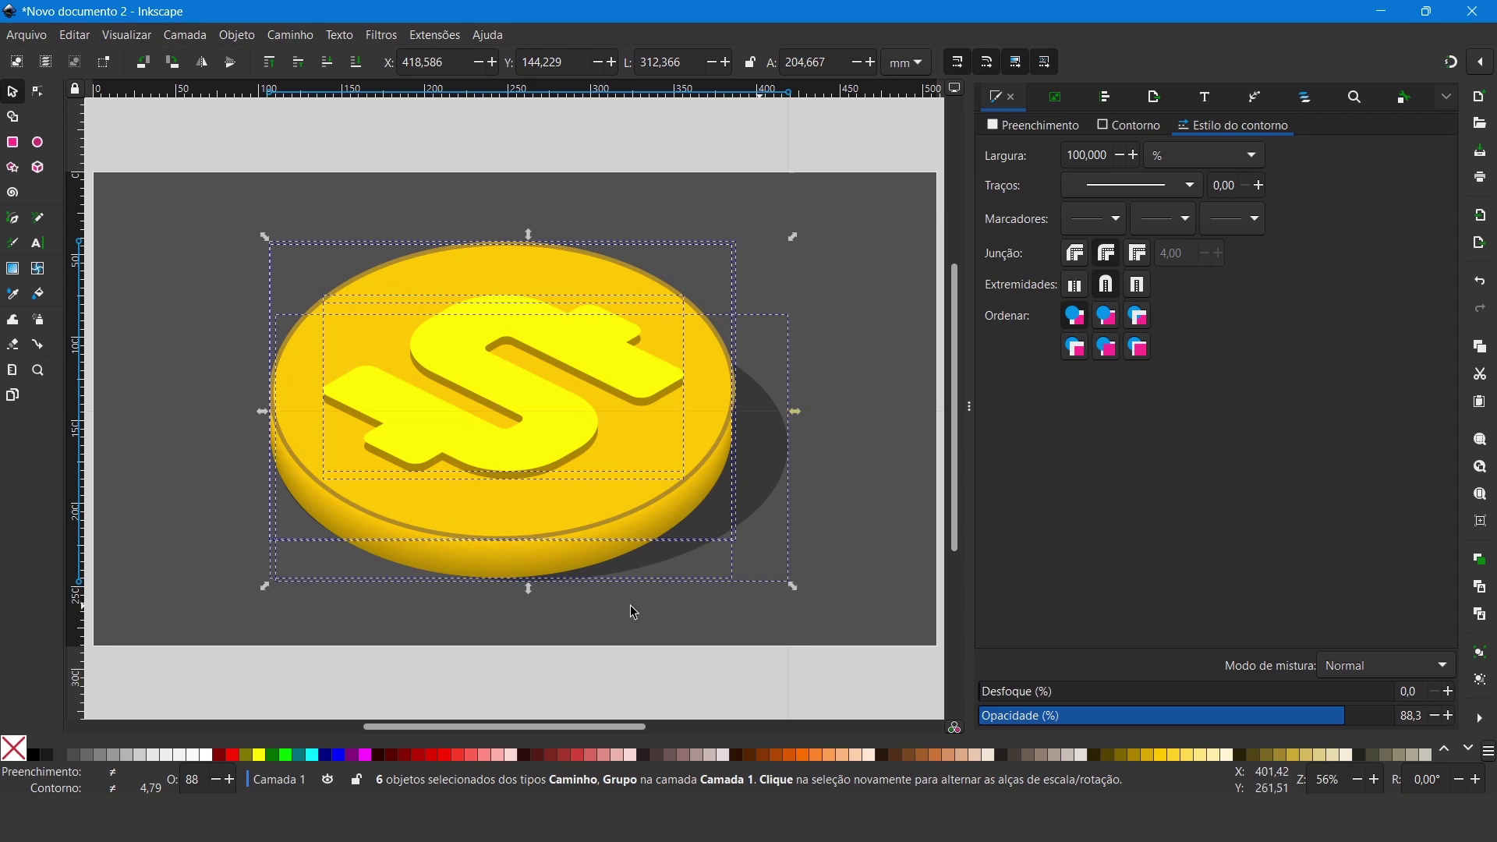
{"action": "left_click", "coordinate": [858, 354]}
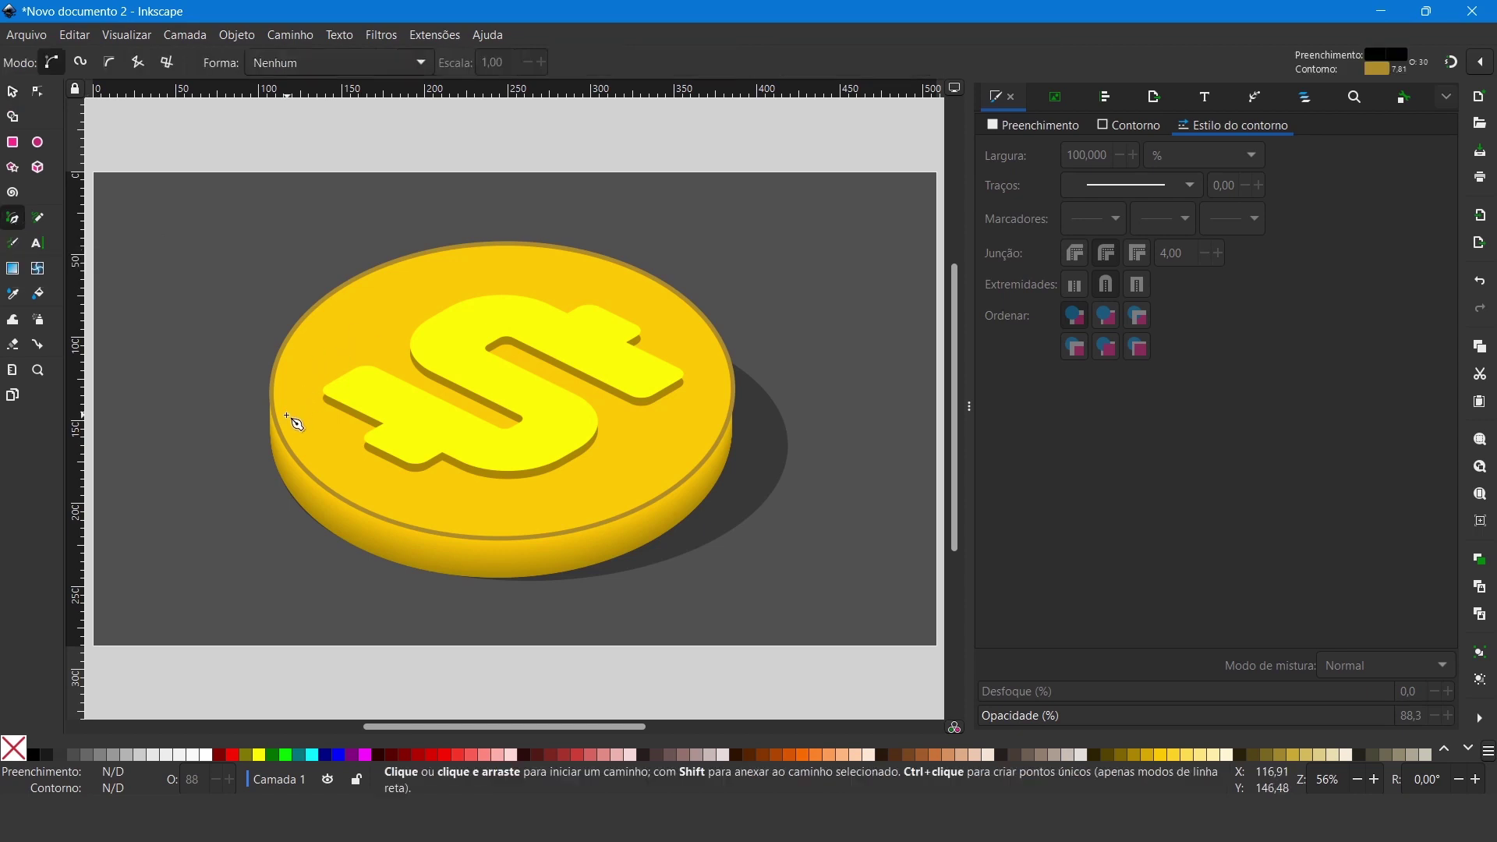
{"action": "left_click", "coordinate": [11, 92]}
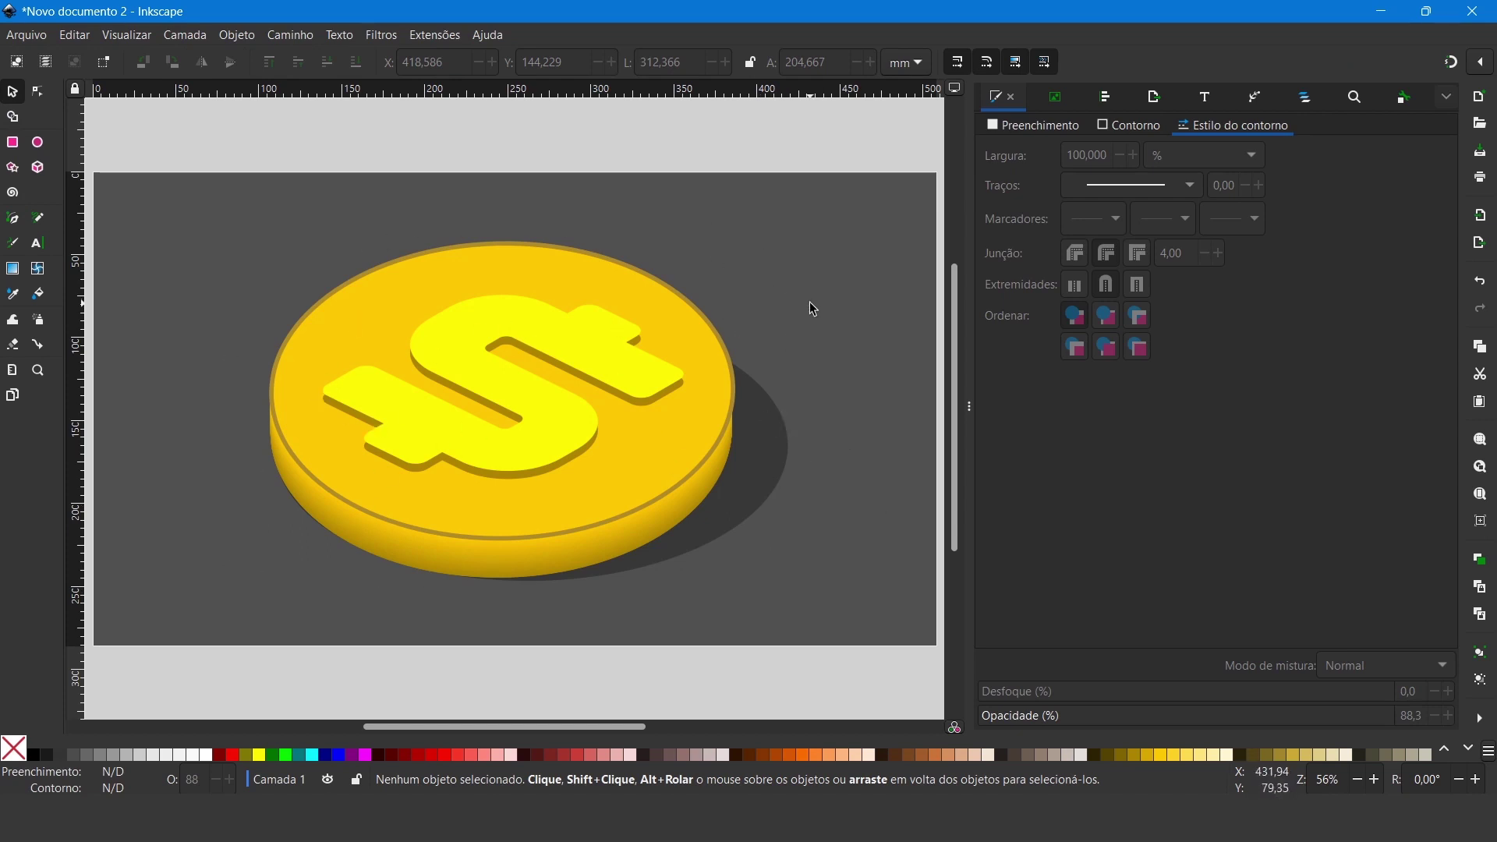
{"action": "left_click", "coordinate": [238, 35]}
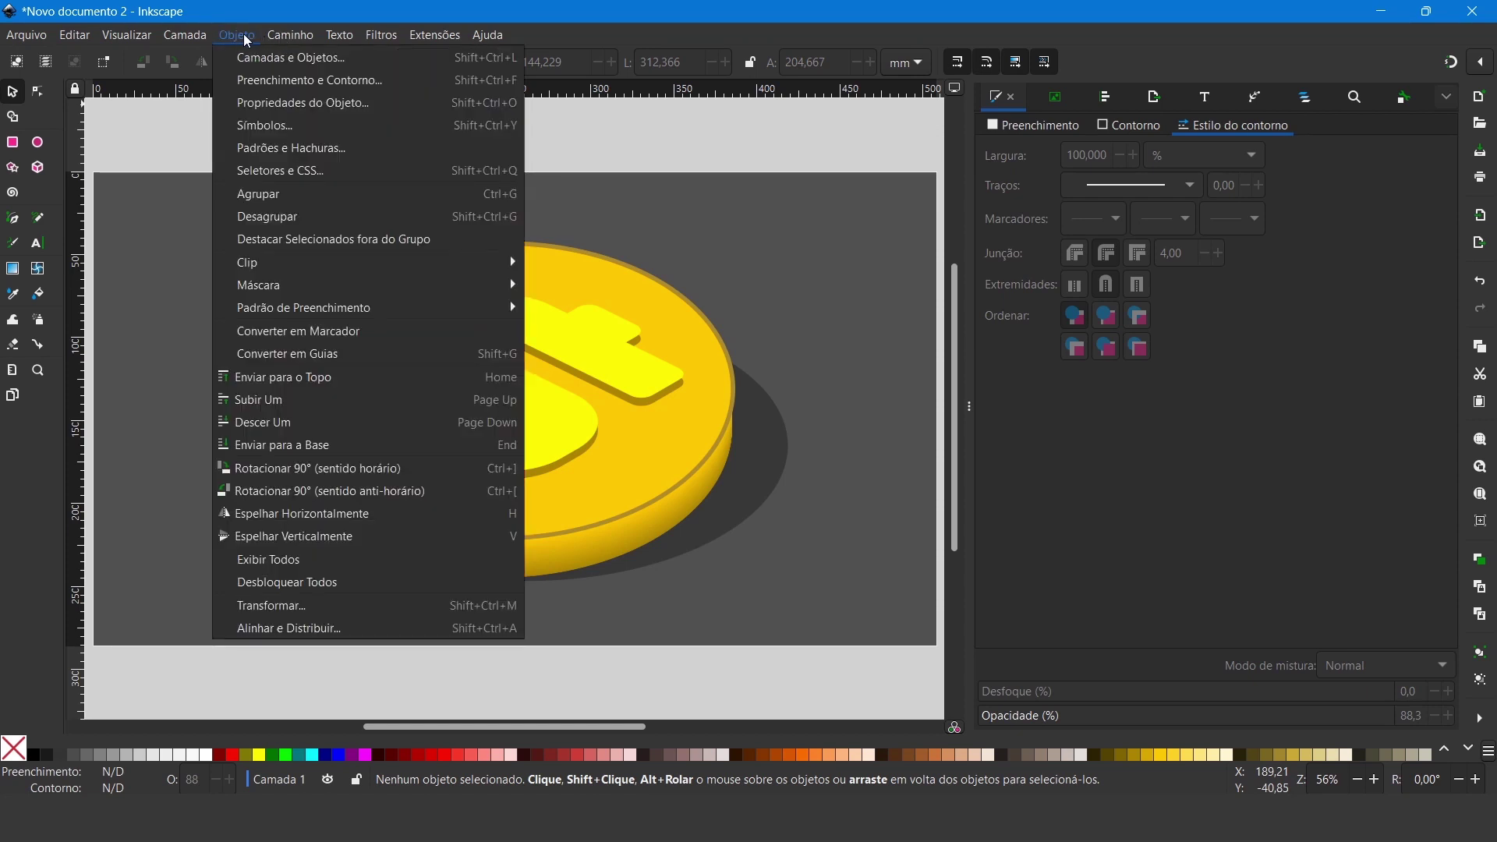
{"action": "left_click", "coordinate": [283, 59]}
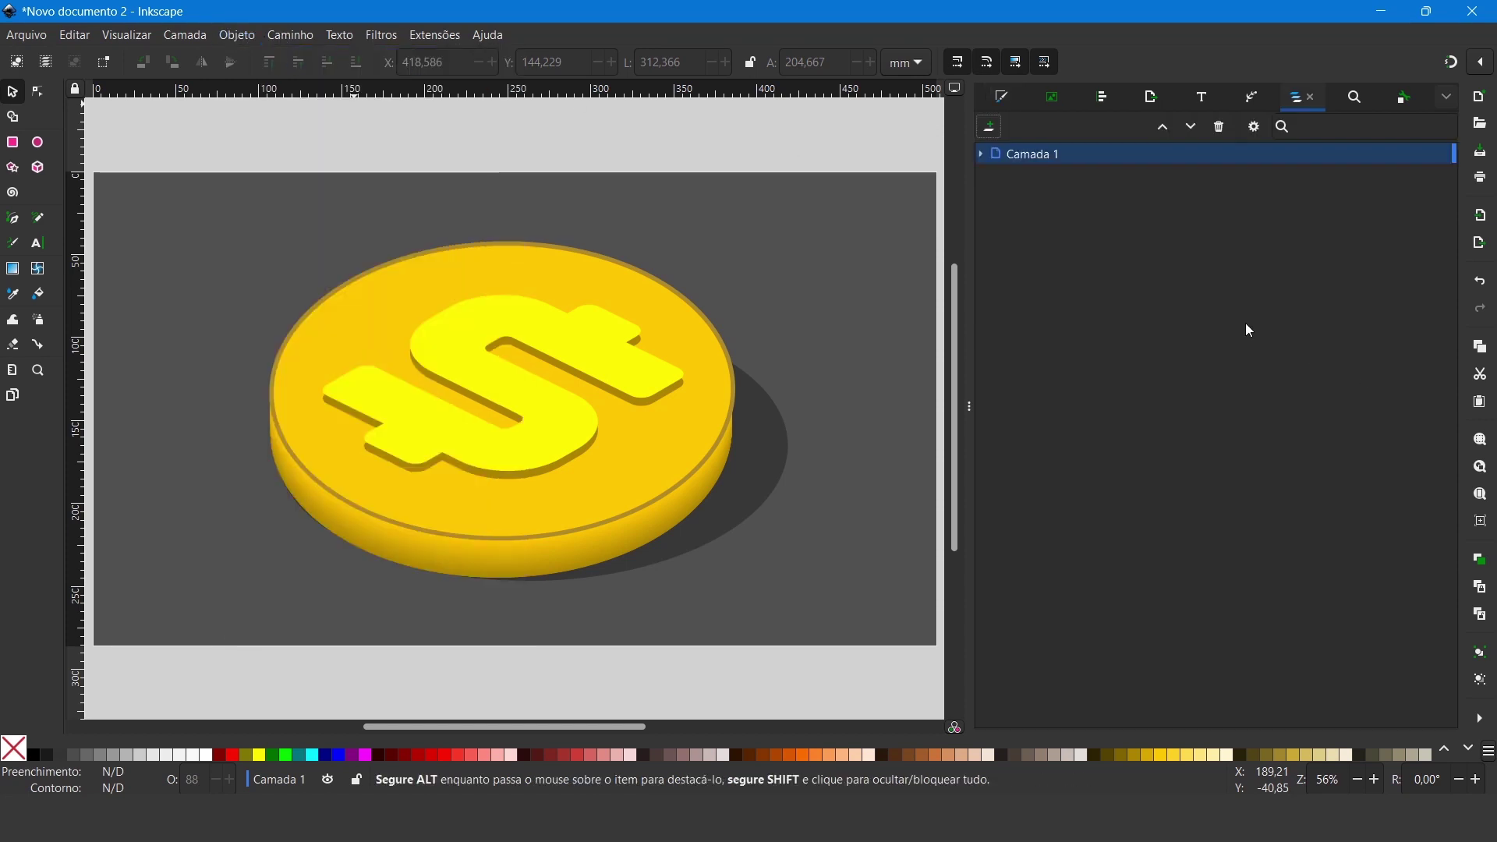
{"action": "mouse_move", "coordinate": [1029, 155]}
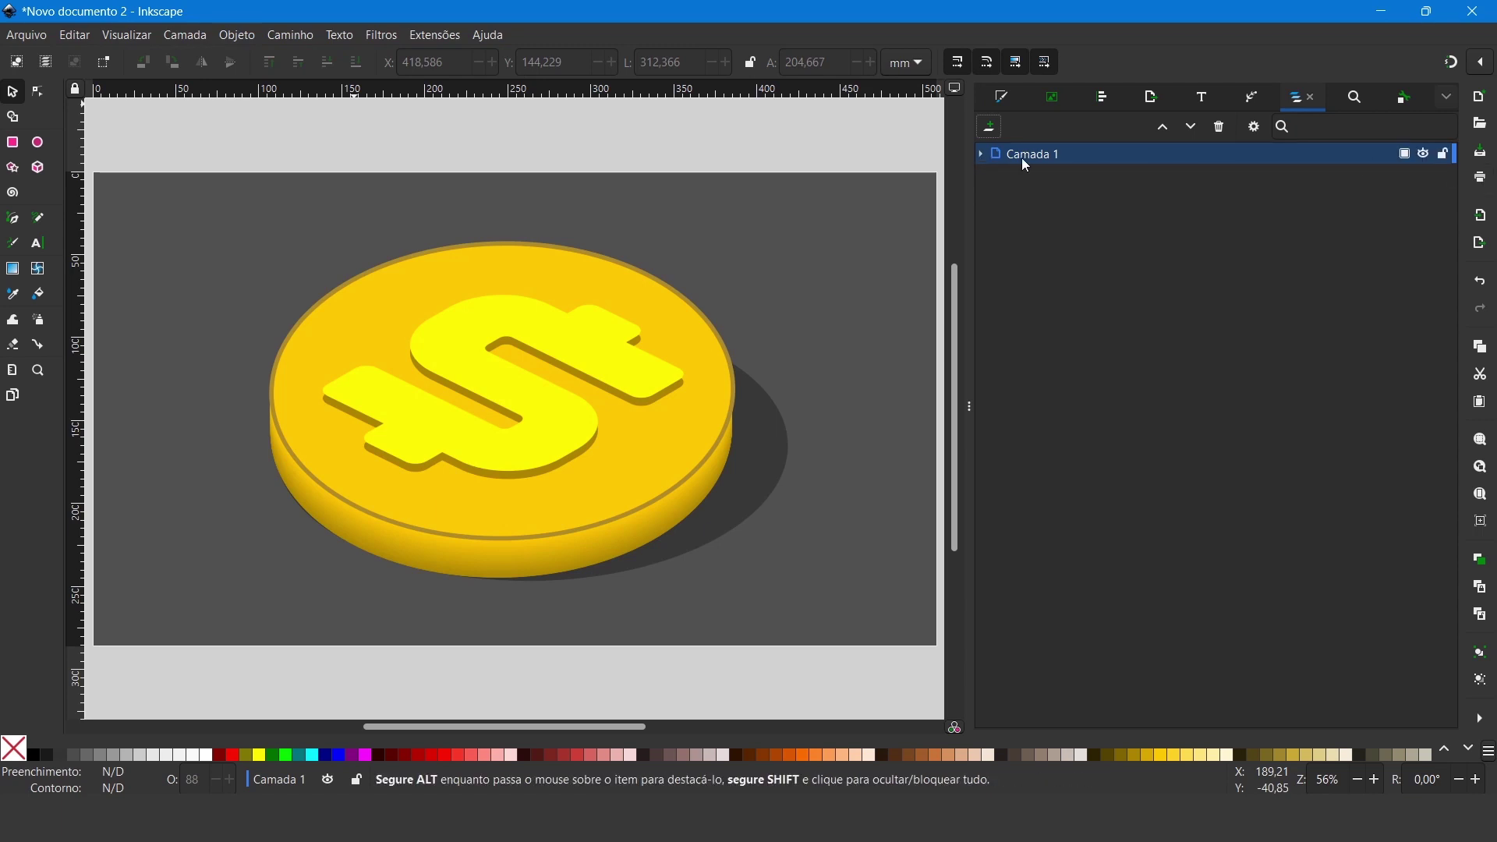
{"action": "left_click", "coordinate": [983, 154]}
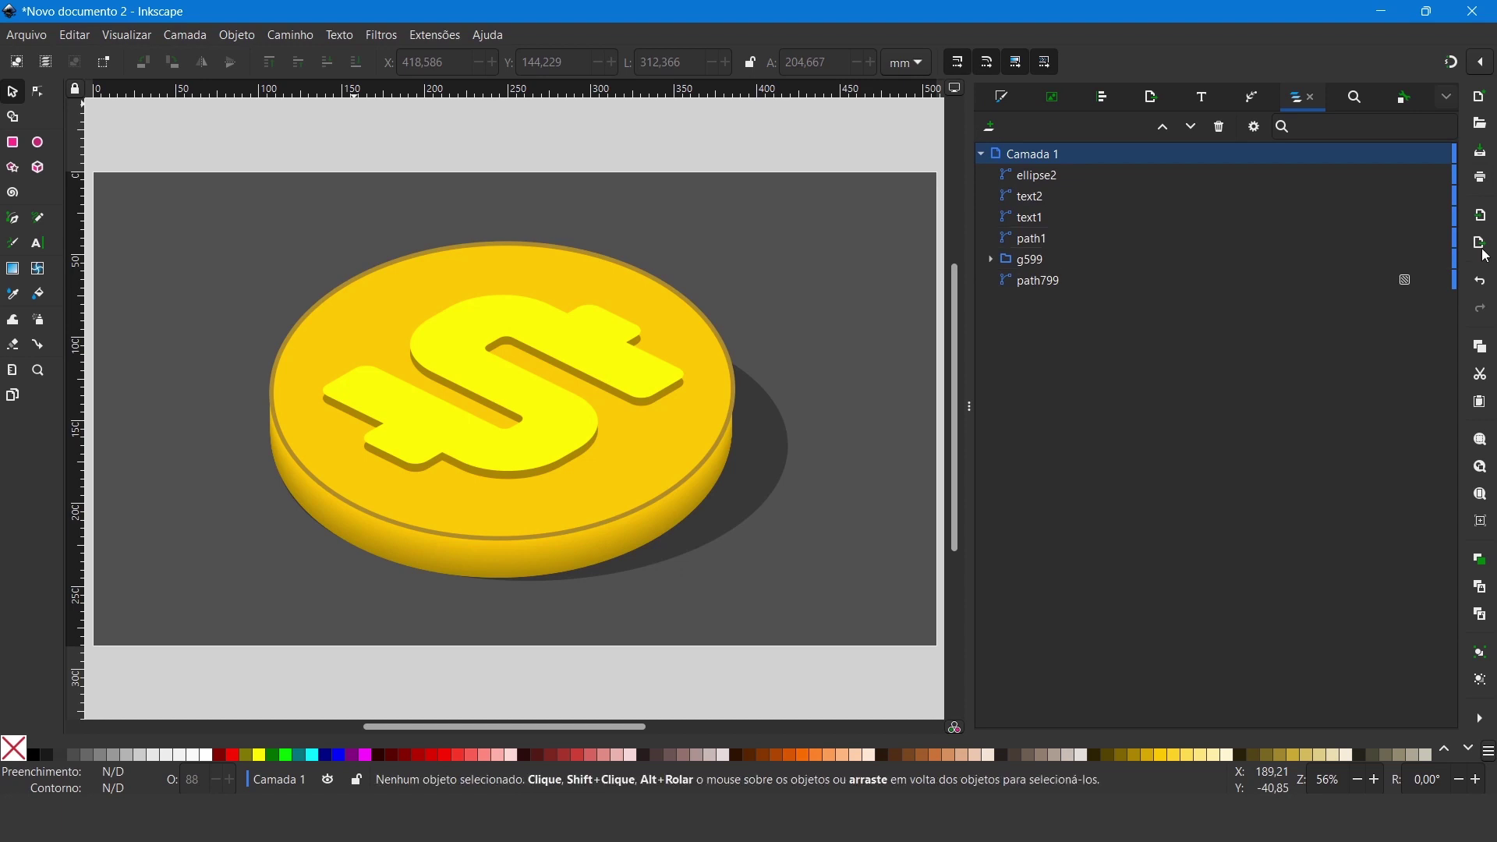
{"action": "mouse_move", "coordinate": [1216, 173]}
{"action": "left_click", "coordinate": [1425, 175]}
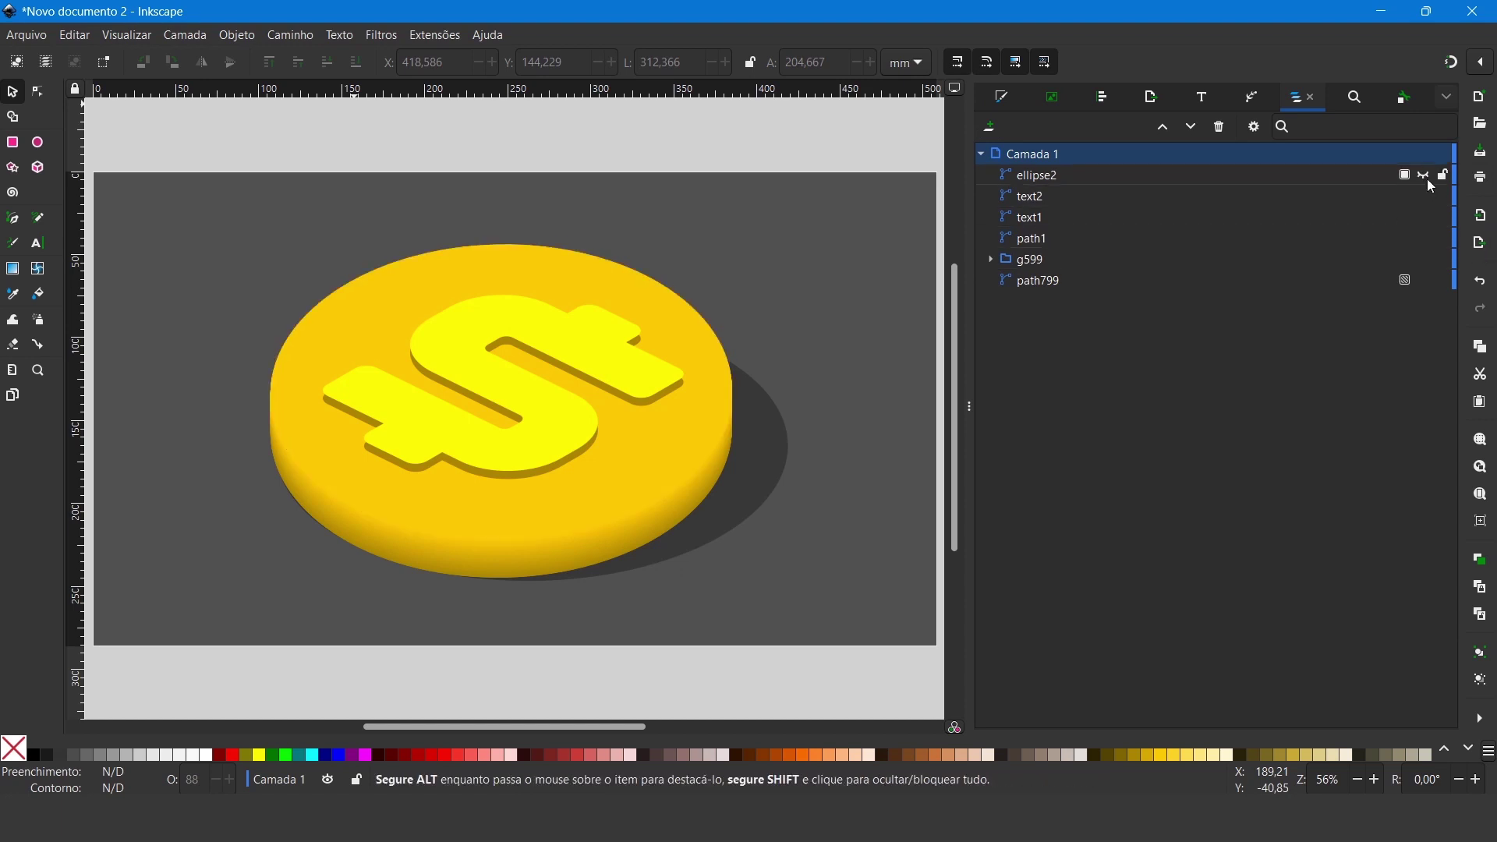
{"action": "left_click", "coordinate": [1425, 196]}
{"action": "left_click", "coordinate": [1425, 216]}
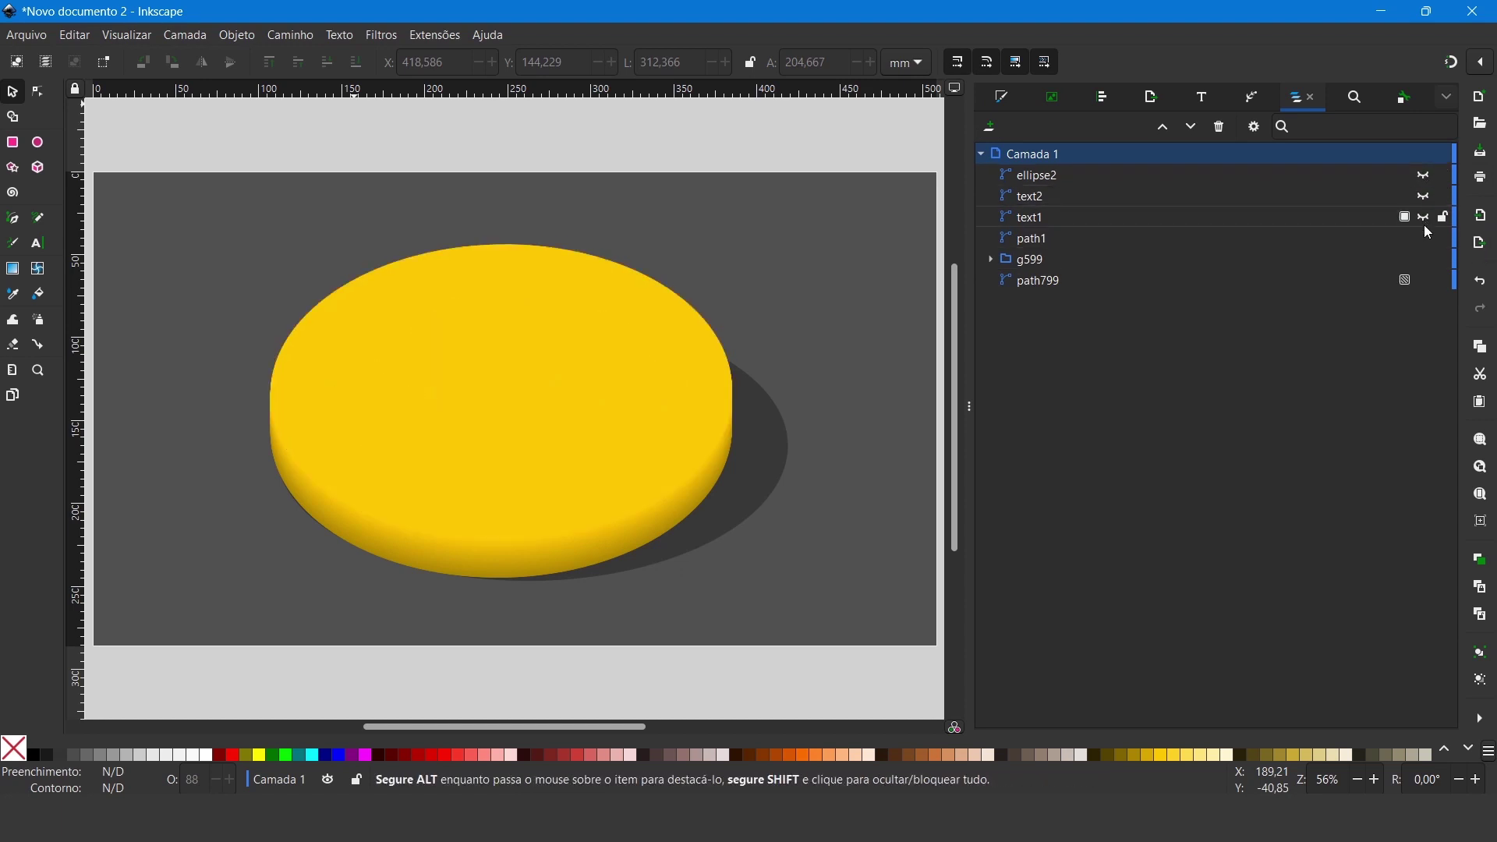
{"action": "left_click", "coordinate": [1424, 259]}
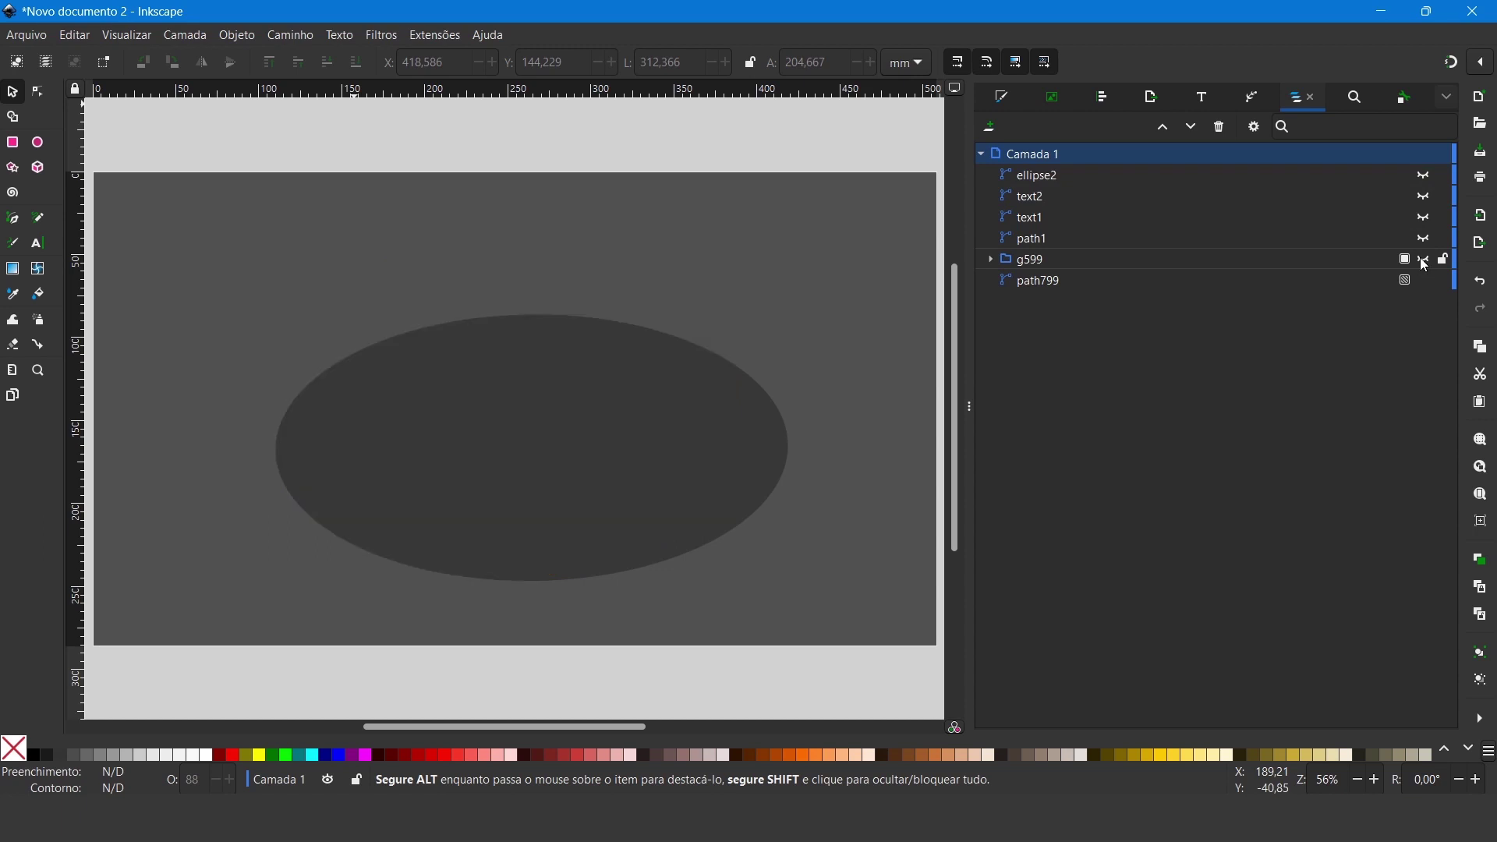
{"action": "left_click", "coordinate": [1425, 258]}
{"action": "left_click", "coordinate": [1425, 217]}
{"action": "left_click", "coordinate": [1425, 174]}
{"action": "left_click", "coordinate": [1423, 177]}
{"action": "left_click", "coordinate": [1423, 178]}
{"action": "left_click", "coordinate": [1423, 178]}
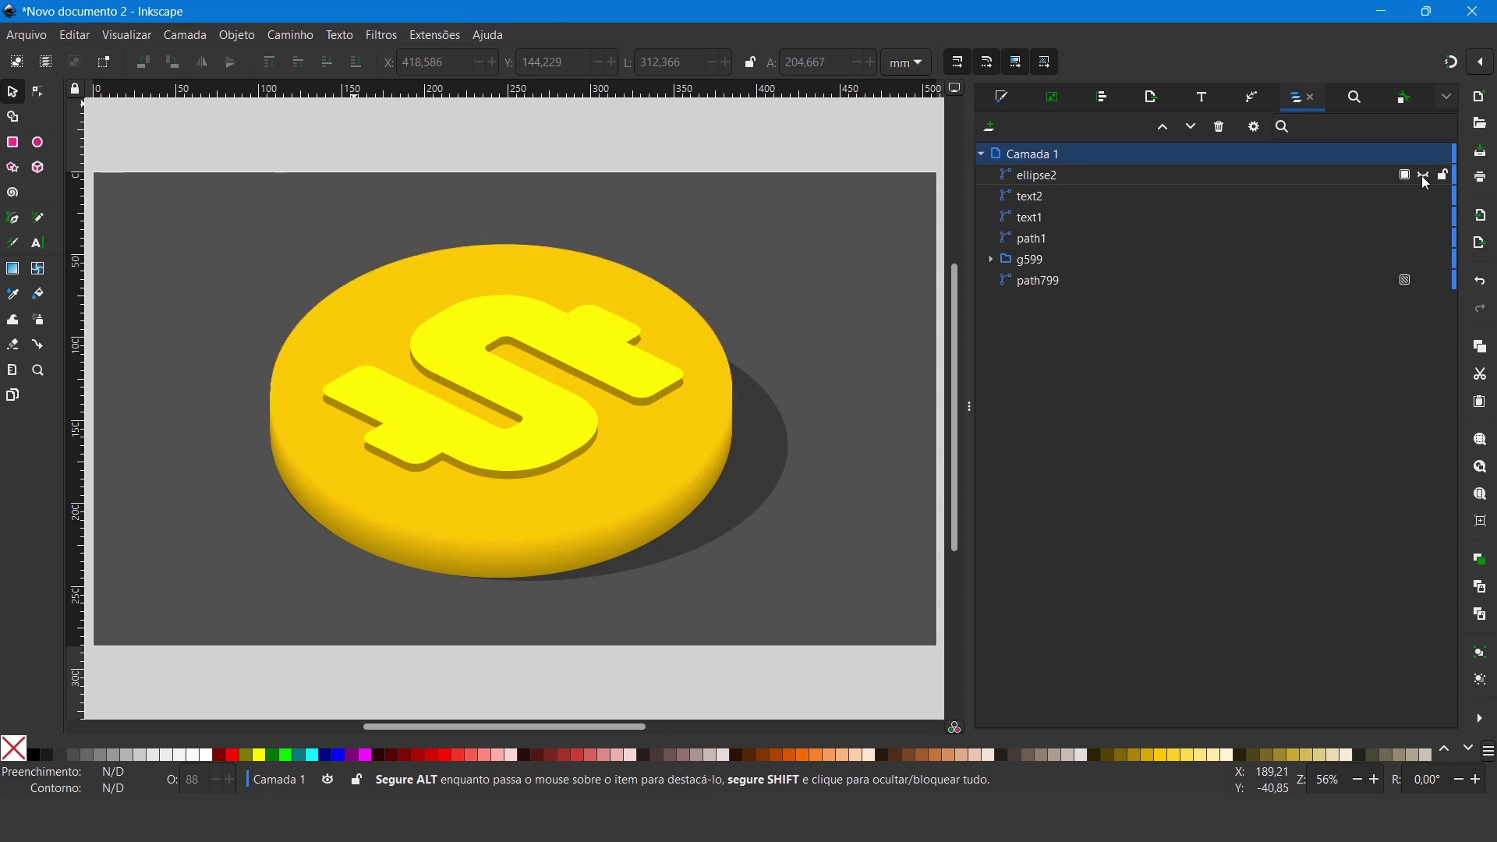
{"action": "left_click", "coordinate": [1425, 176]}
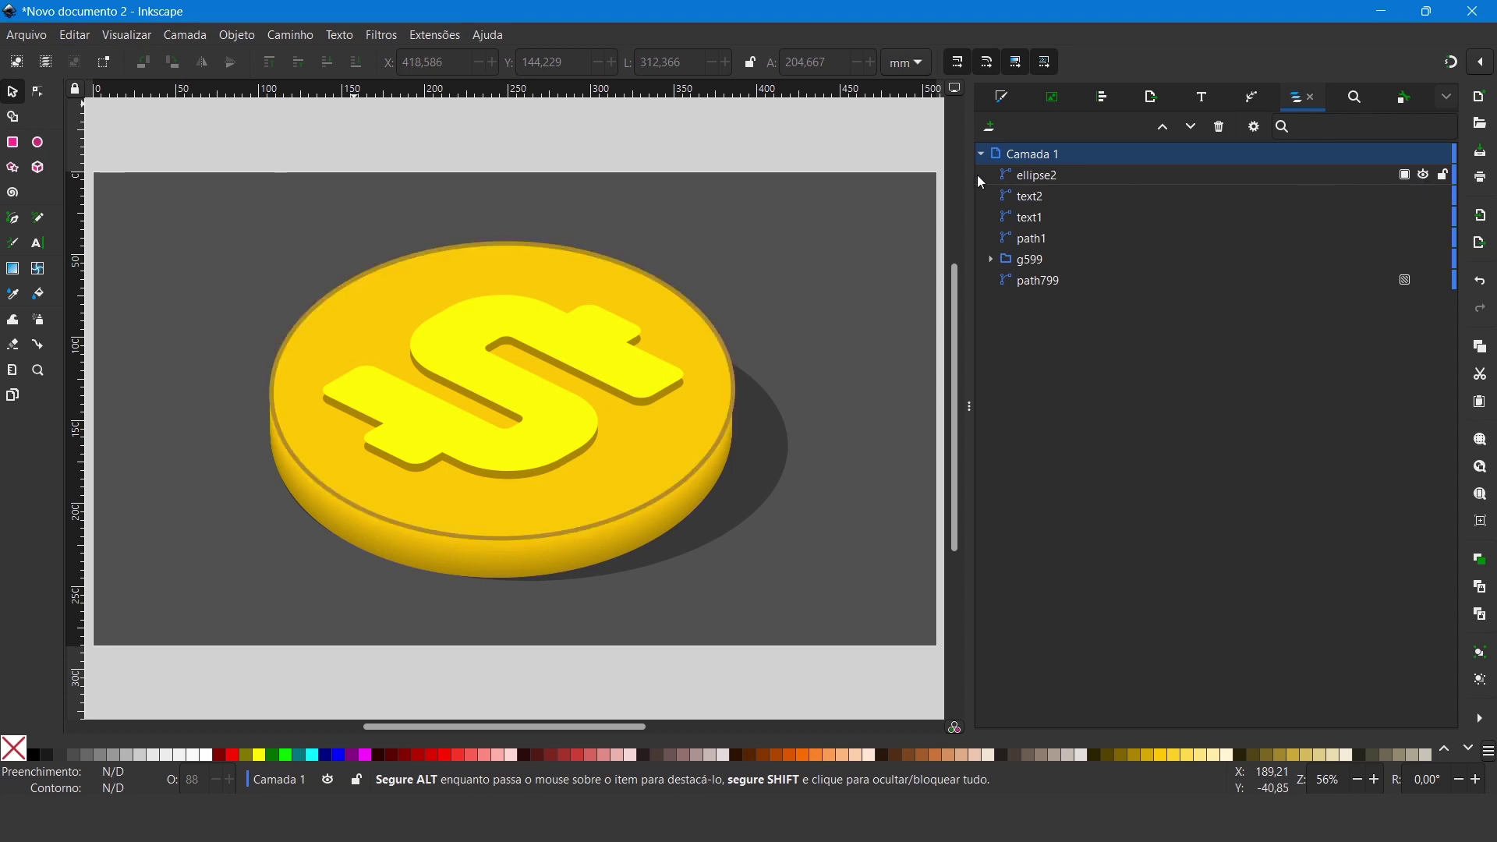
{"action": "double_click", "coordinate": [1050, 179]}
Step: Rename the first objects borda, cifão and sombra cifão in the Objects panel
{"action": "type", "text": "borda"}
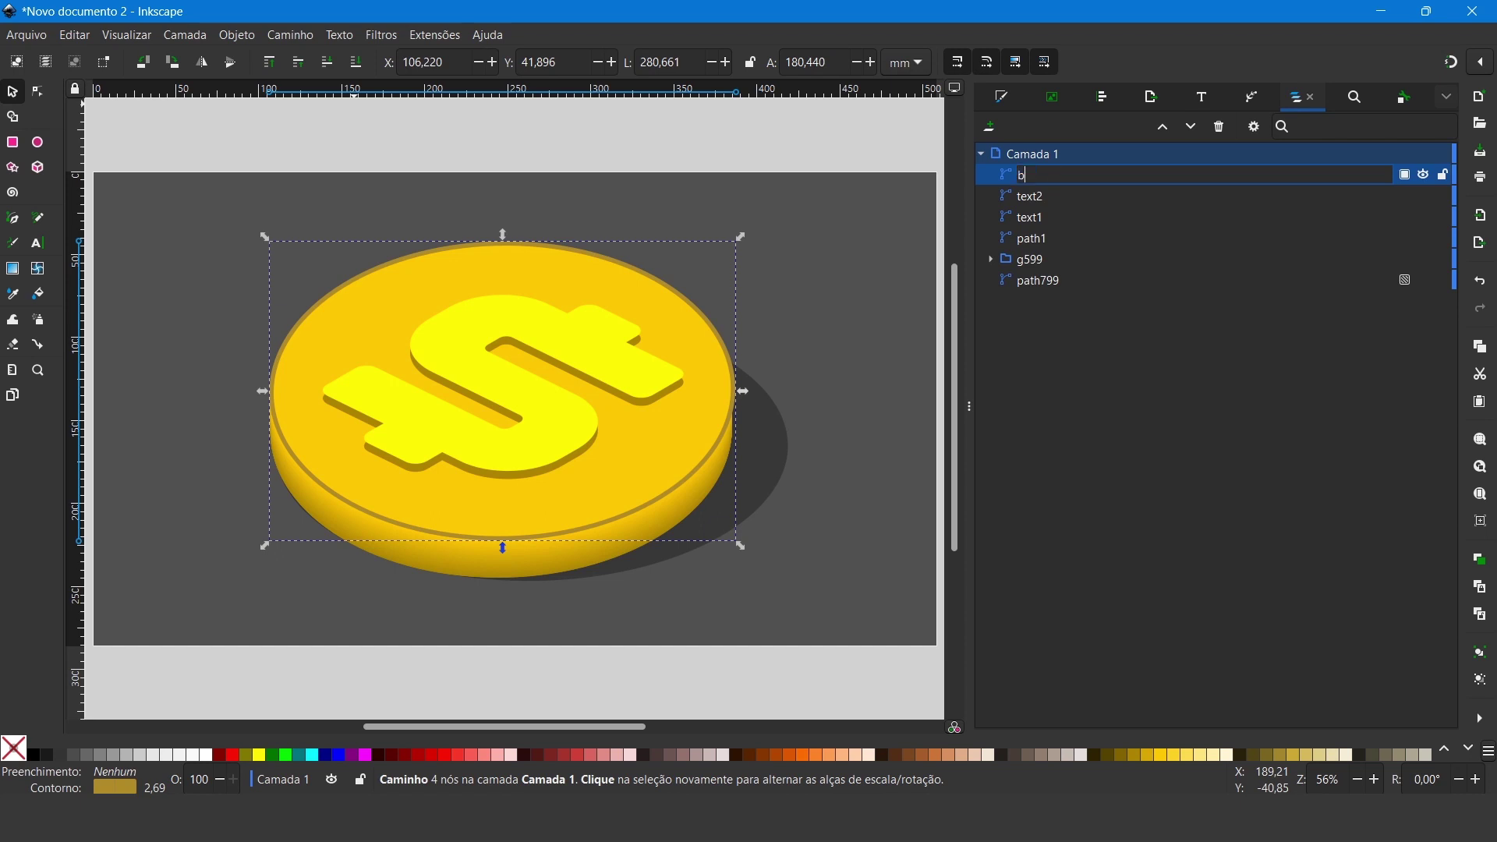
{"action": "double_click", "coordinate": [1038, 202]}
{"action": "type", "text": "cifão"}
{"action": "key", "text": "Return"}
{"action": "left_click", "coordinate": [1040, 220]}
{"action": "double_click", "coordinate": [1040, 221]}
{"action": "type", "text": "sombra cifão"}
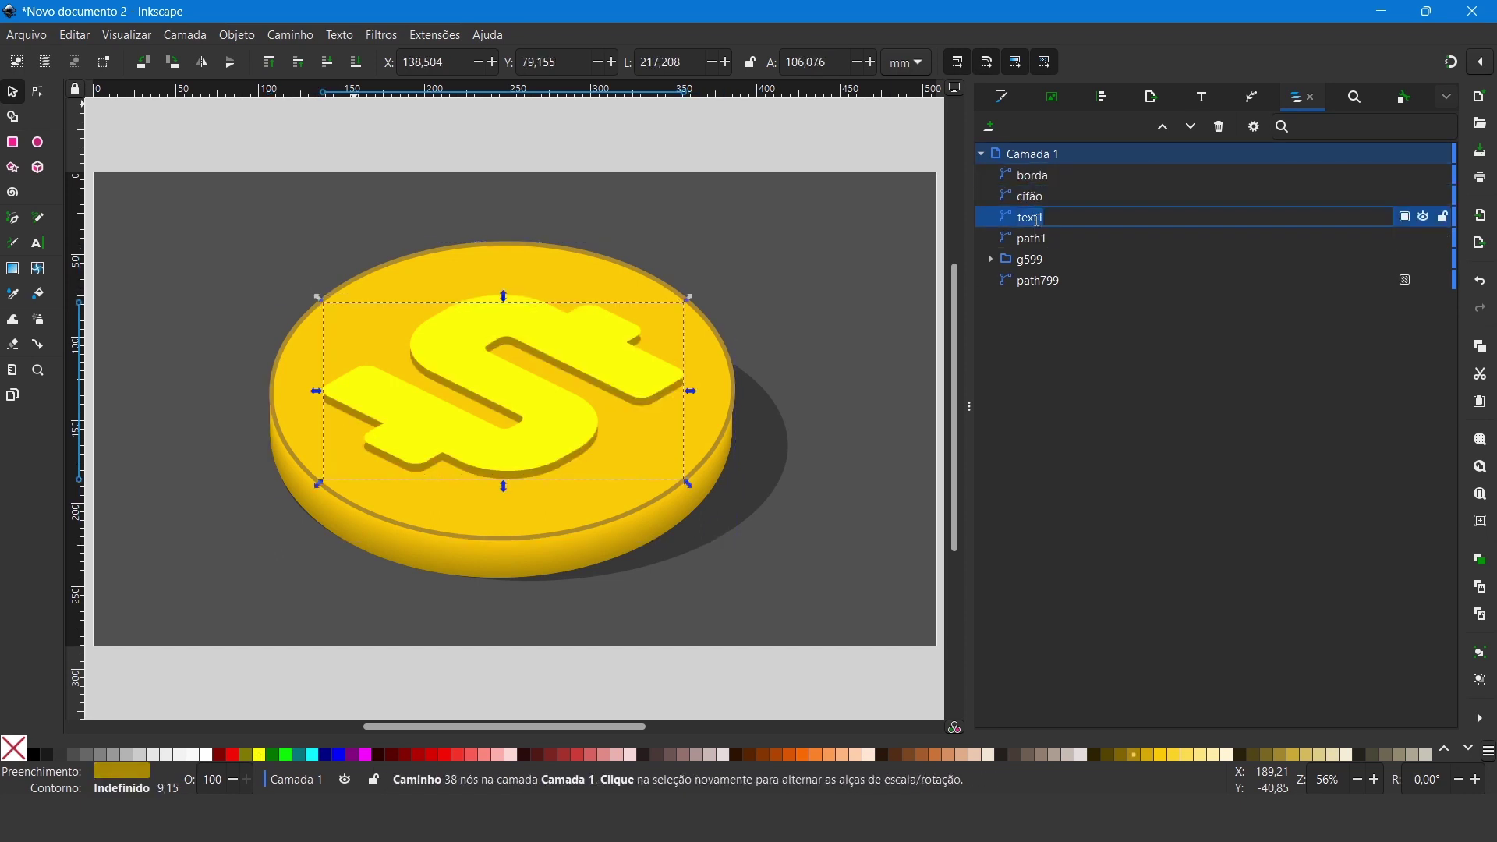
Step: Name the remaining objects lateral, face and sombra moeda
{"action": "left_click", "coordinate": [1049, 238]}
{"action": "double_click", "coordinate": [1029, 259]}
{"action": "type", "text": "lateral"}
{"action": "type", "text": "face"}
{"action": "double_click", "coordinate": [1044, 279]}
{"action": "type", "text": "sombra moeda"}
{"action": "left_click", "coordinate": [1028, 237]}
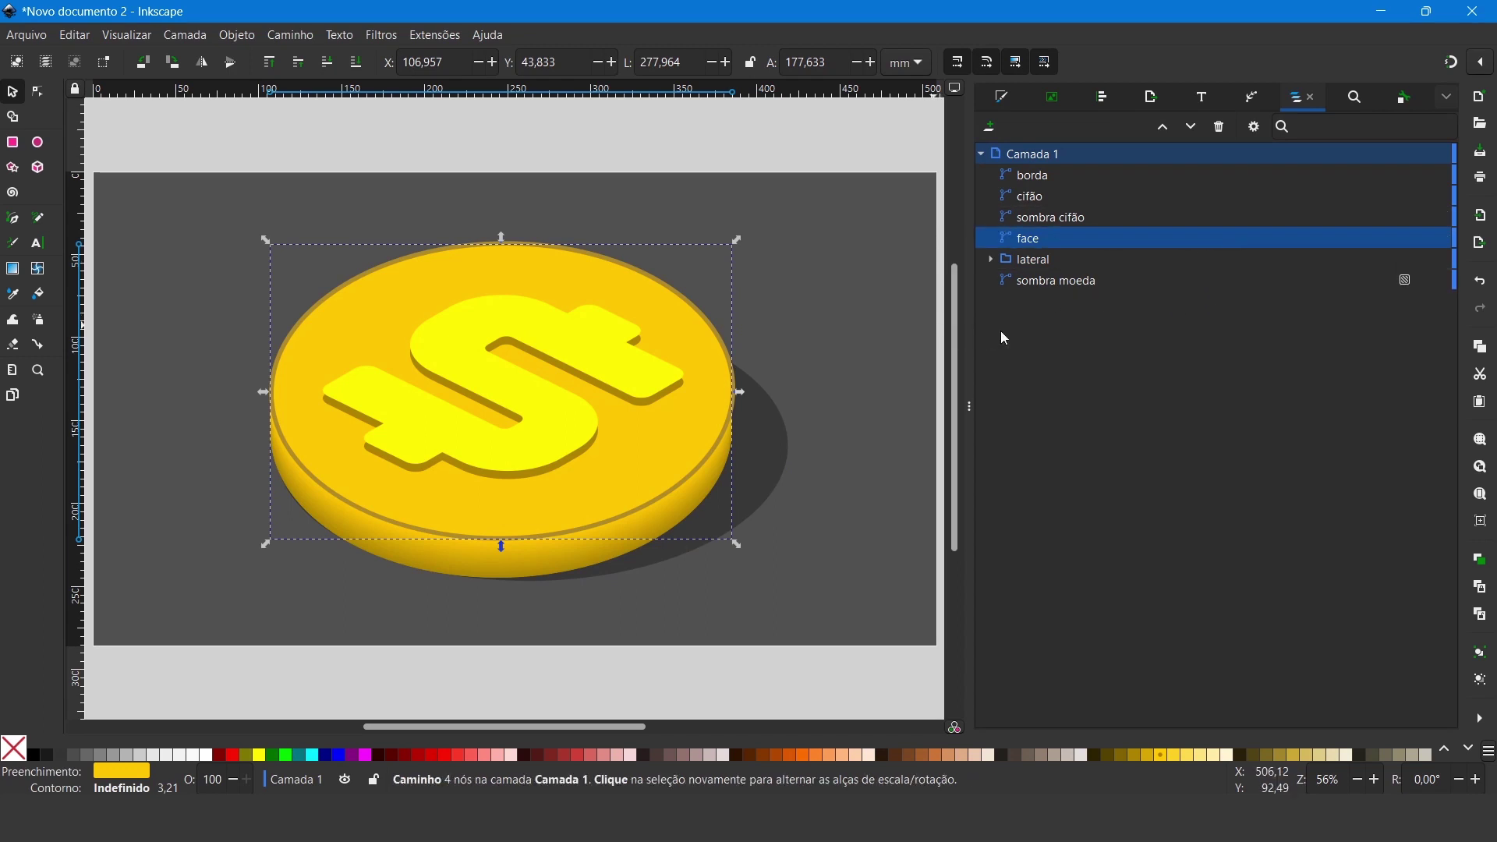
Step: Select each renamed object in turn to verify its name, then deselect everything
{"action": "left_click", "coordinate": [1046, 179]}
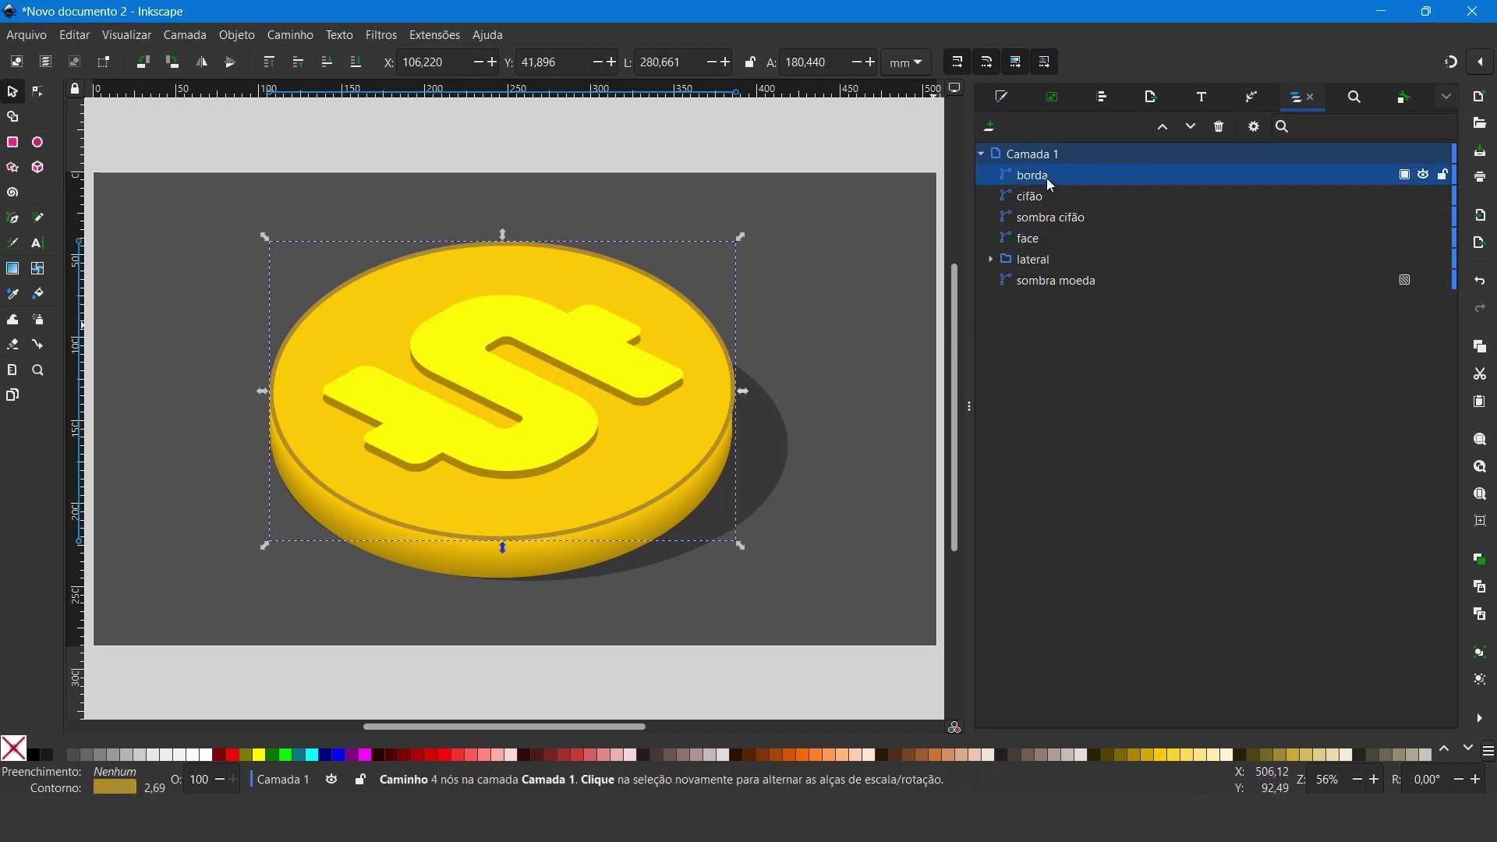
{"action": "left_click", "coordinate": [1046, 196]}
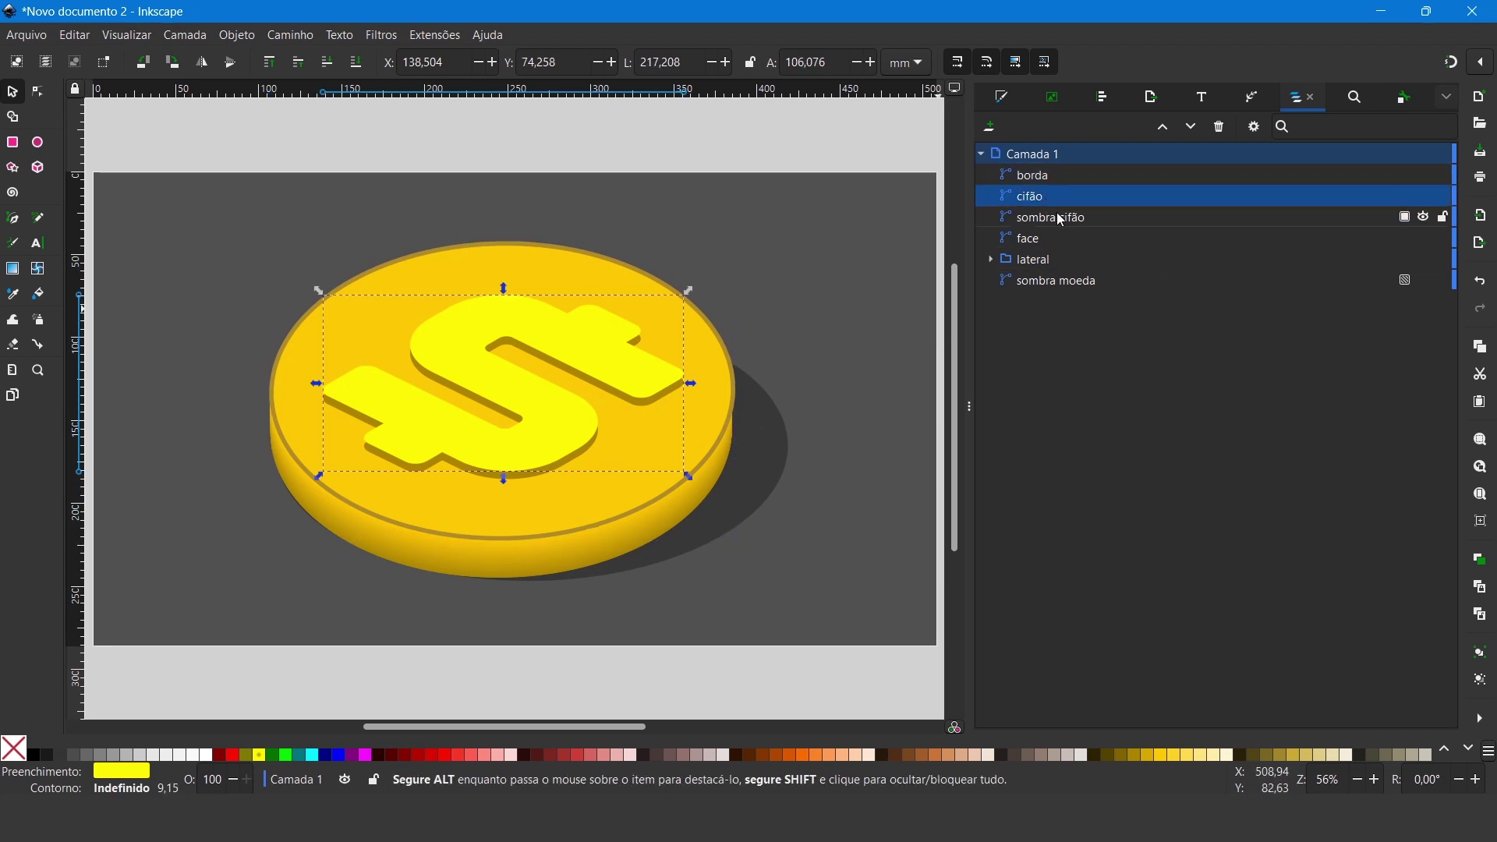
{"action": "left_click", "coordinate": [1054, 218]}
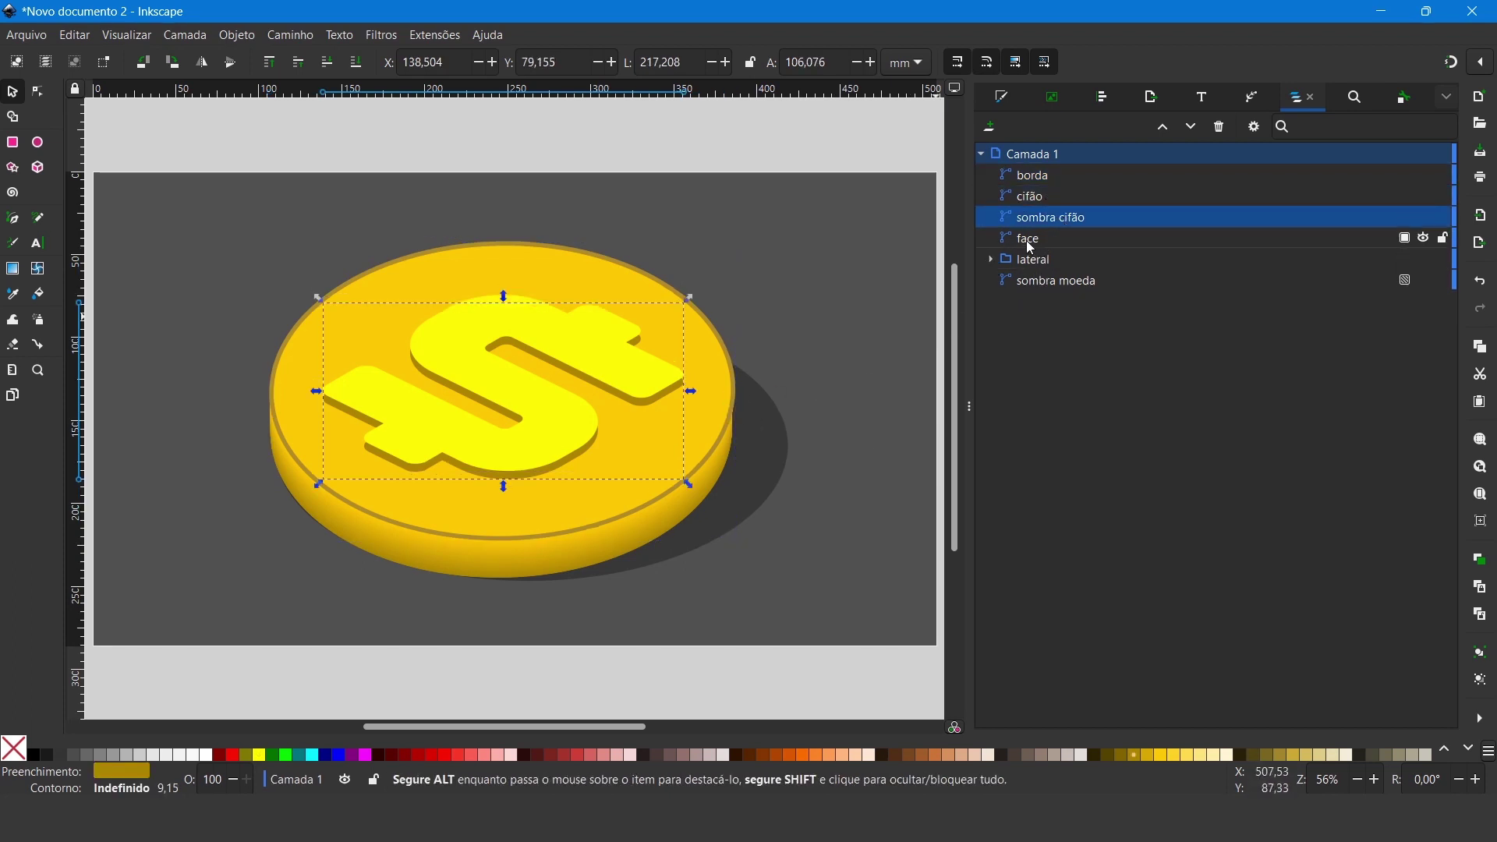
{"action": "left_click", "coordinate": [1026, 239]}
{"action": "left_click", "coordinate": [1094, 262]}
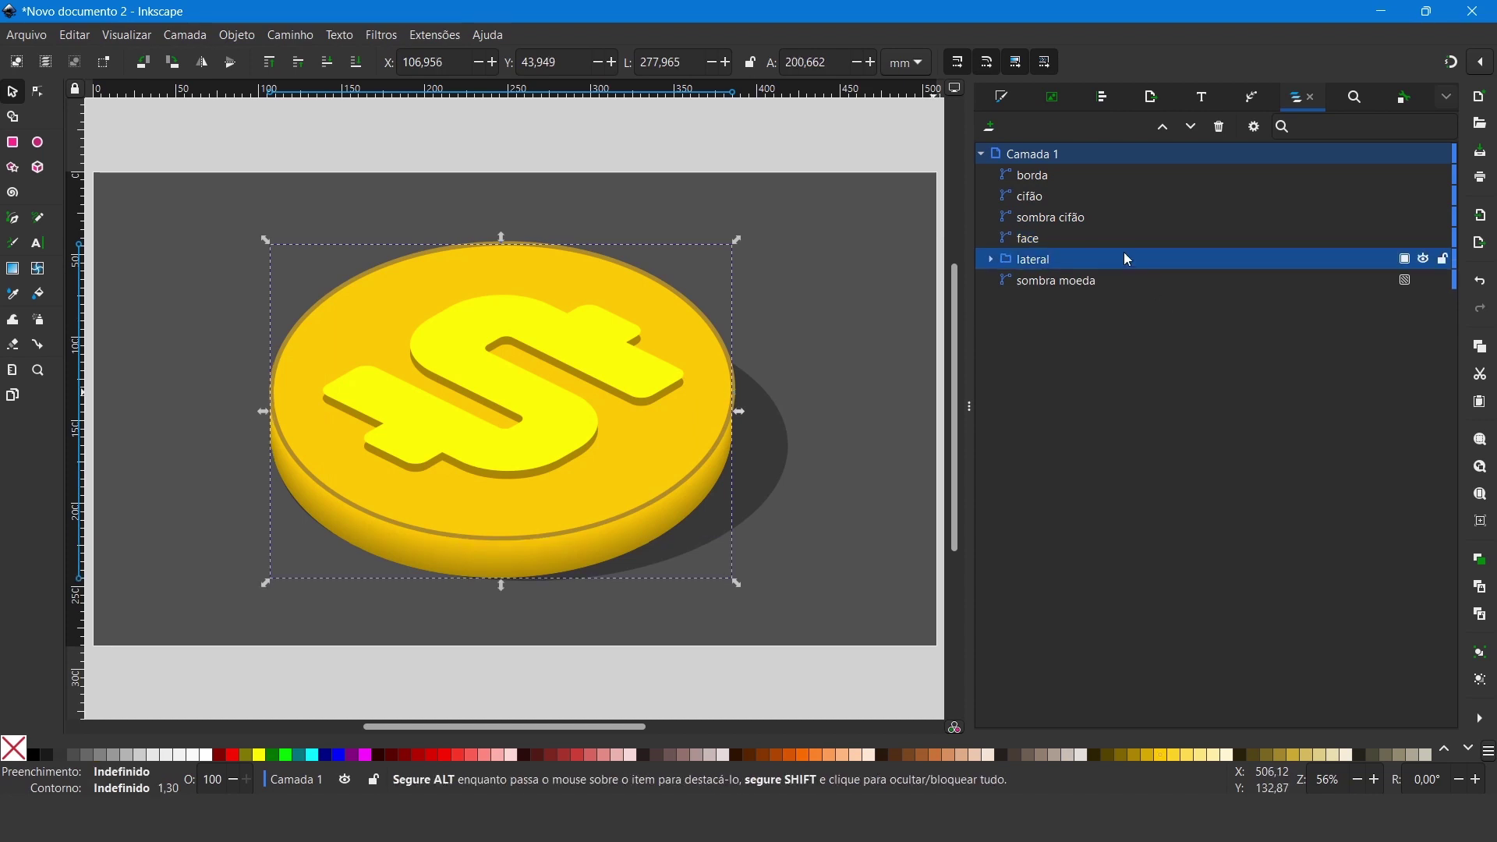
{"action": "left_click", "coordinate": [1065, 283]}
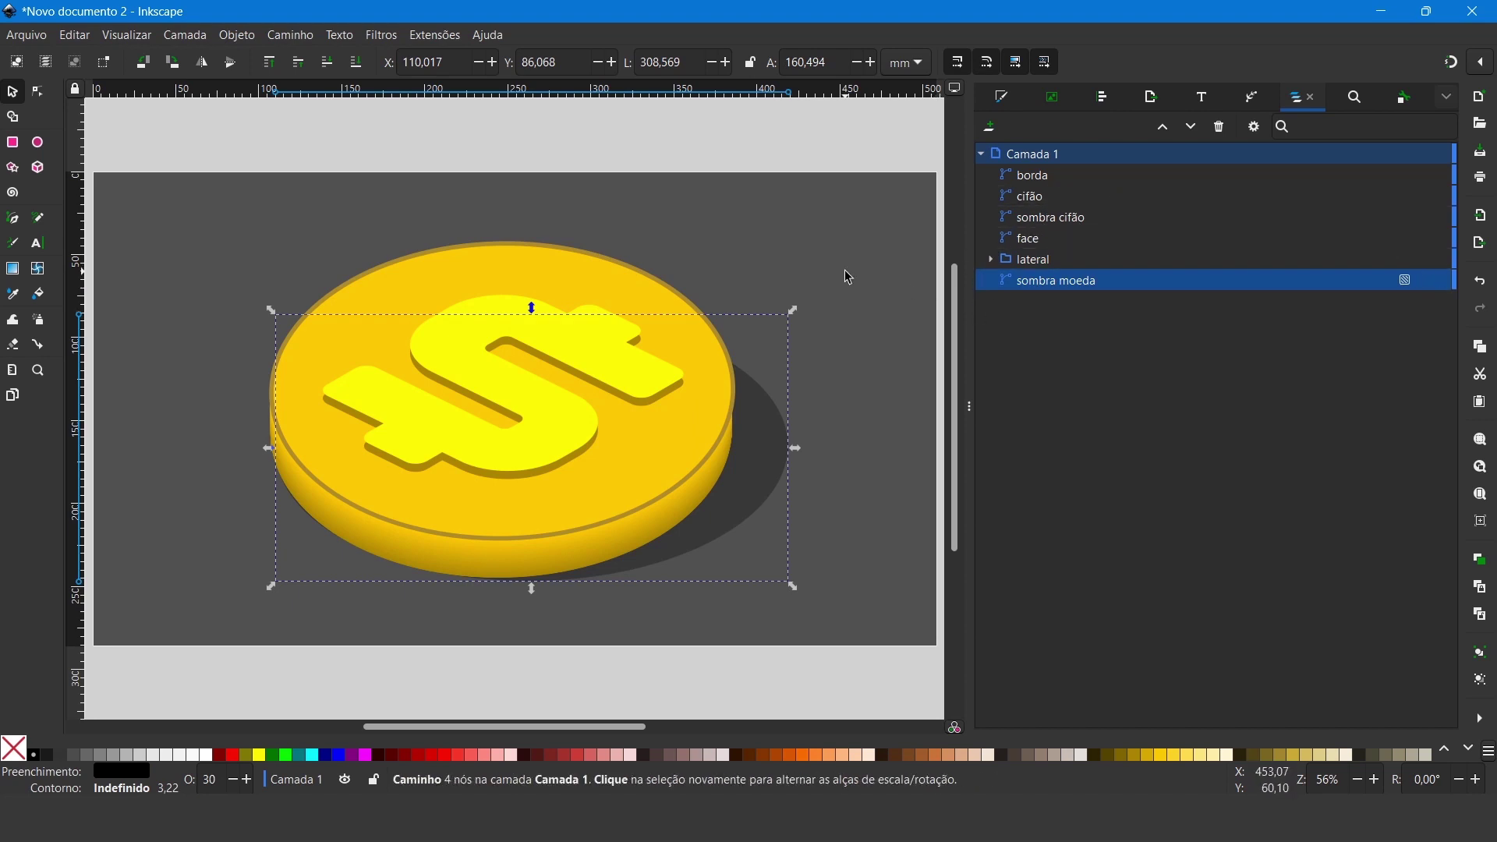
{"action": "key", "text": "Escape"}
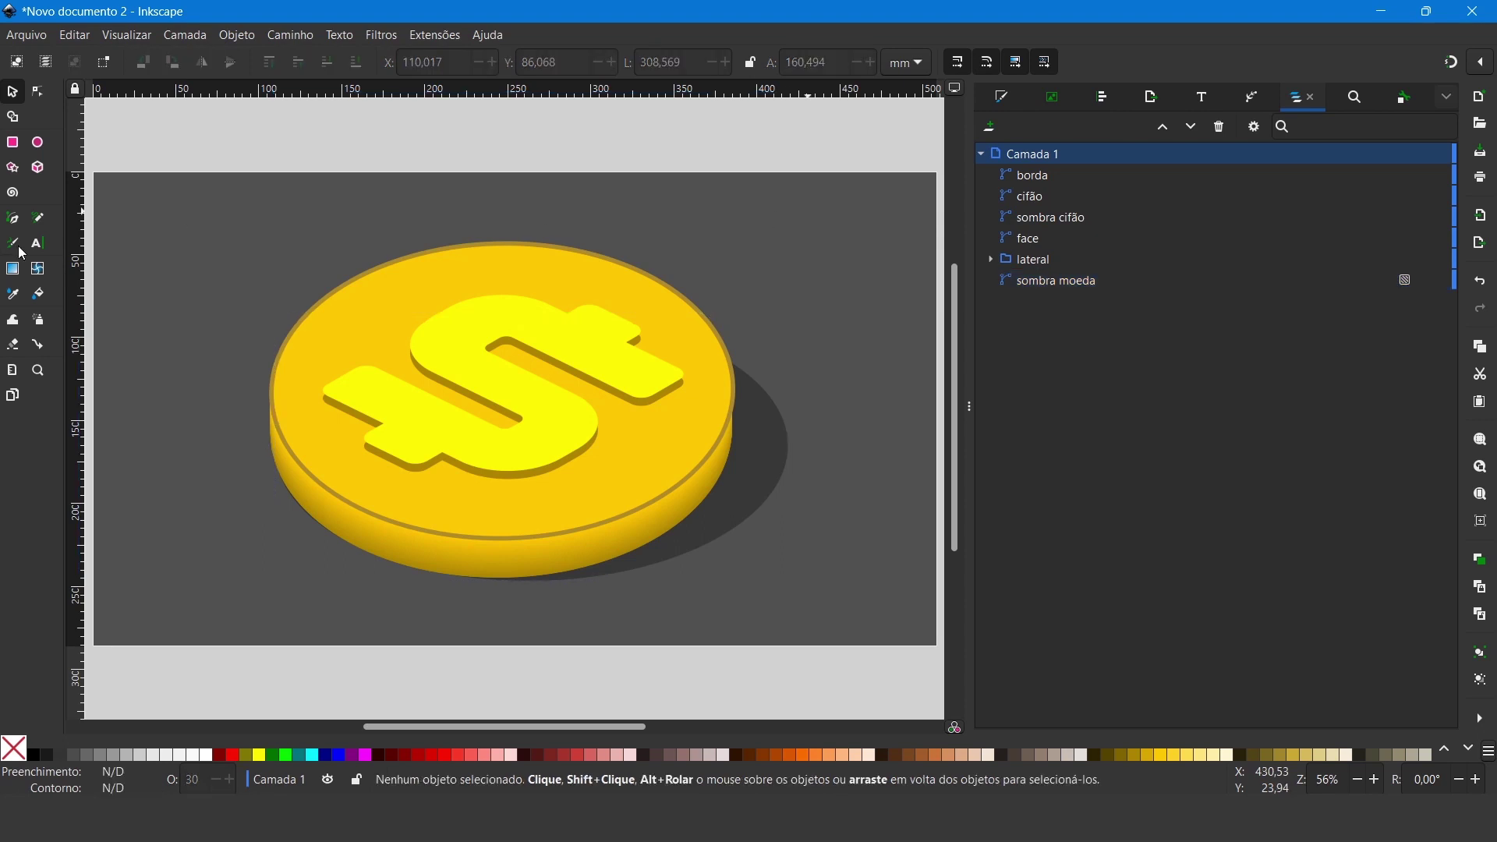
{"action": "left_click", "coordinate": [13, 220]}
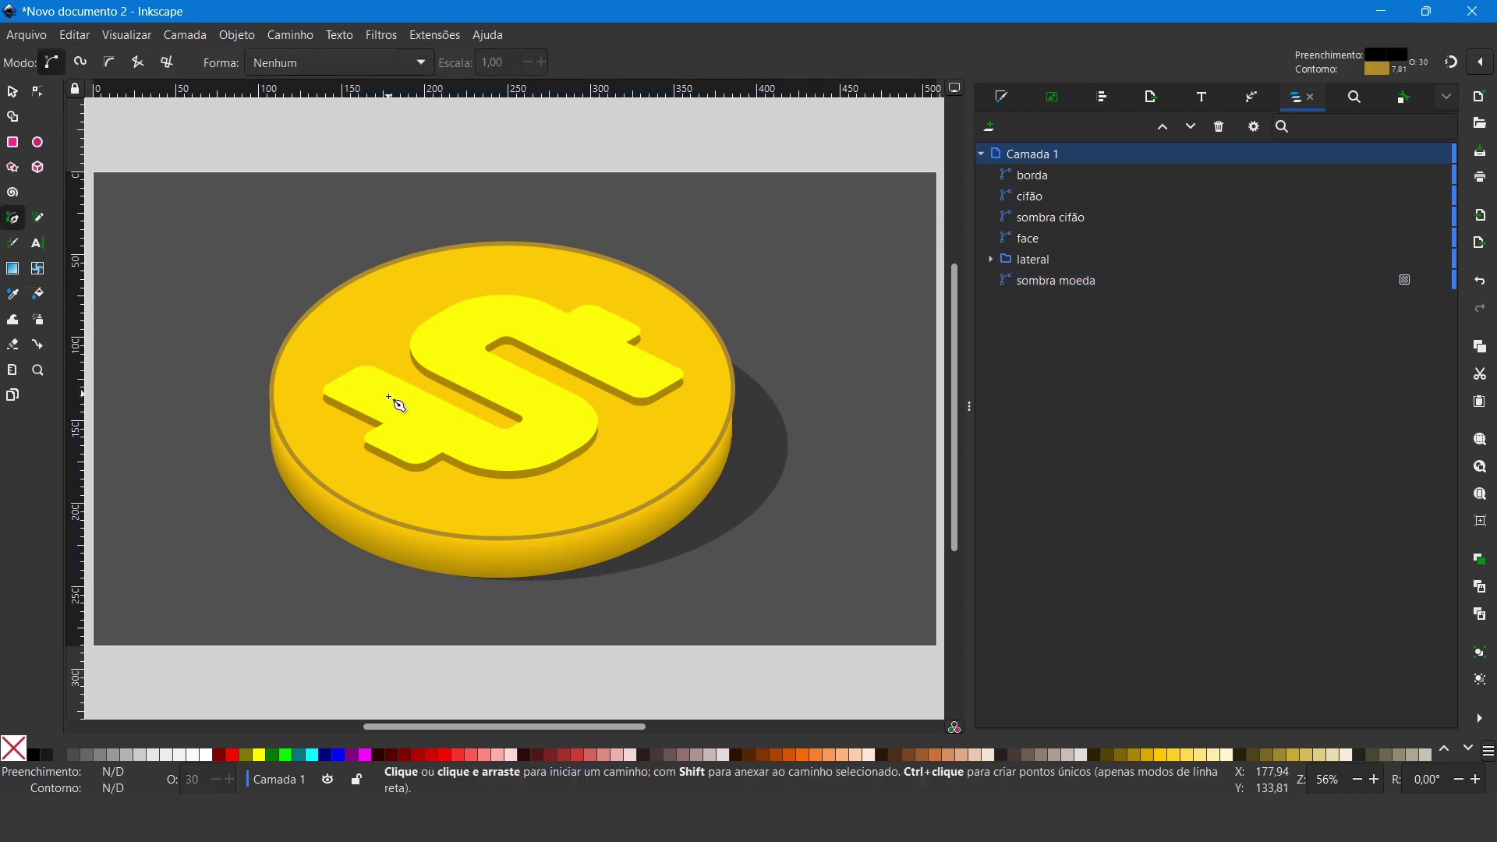
Step: Draw a closed crescent path (path800) with the Pen tool along the coin face's upper-left rim
{"action": "left_click", "coordinate": [282, 438]}
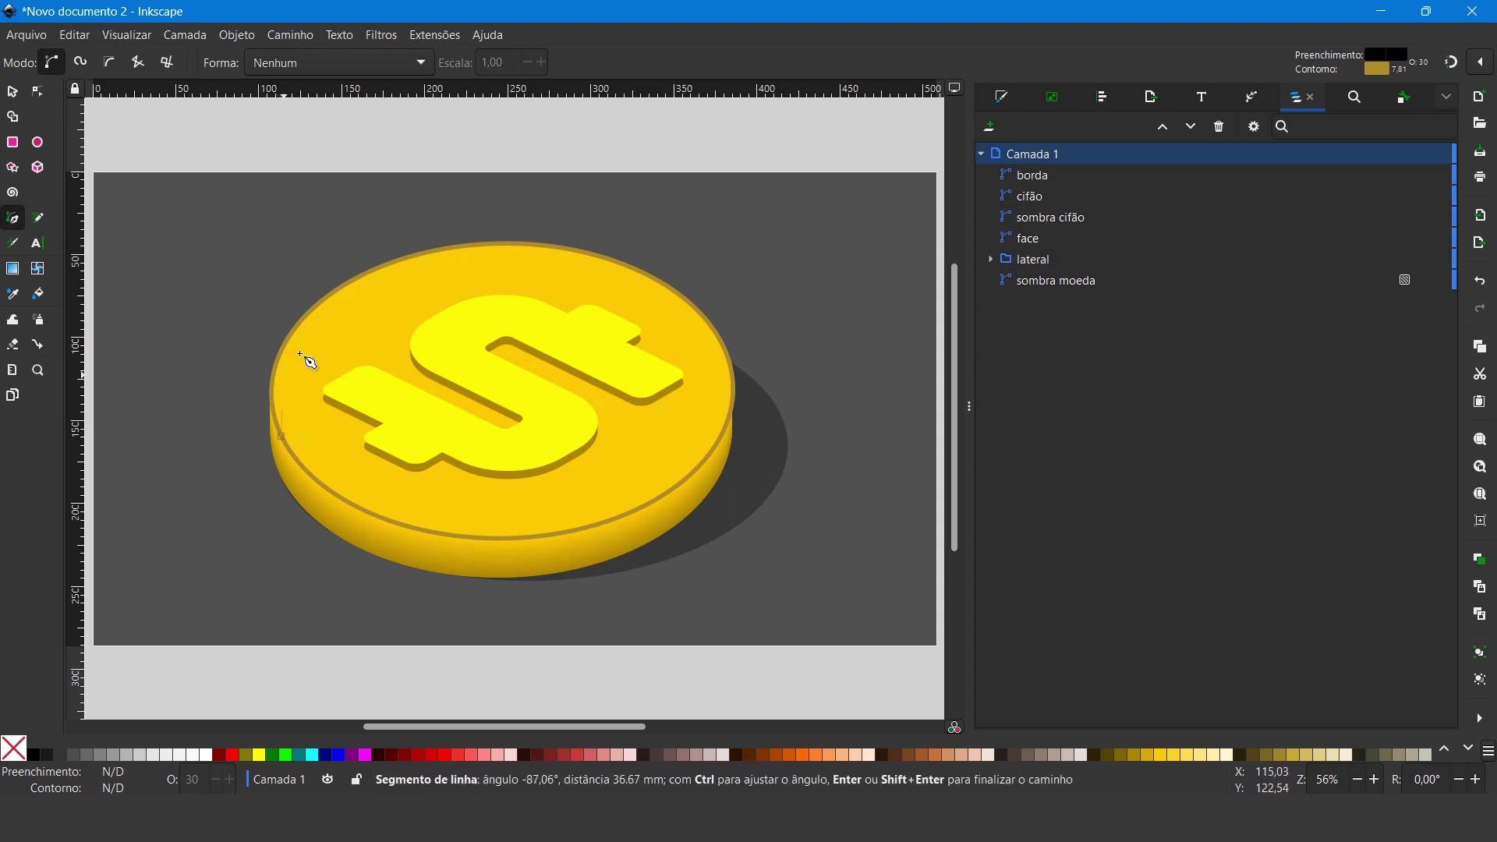
{"action": "left_click_drag", "start_coordinate": [325, 300], "coordinate": [405, 232]}
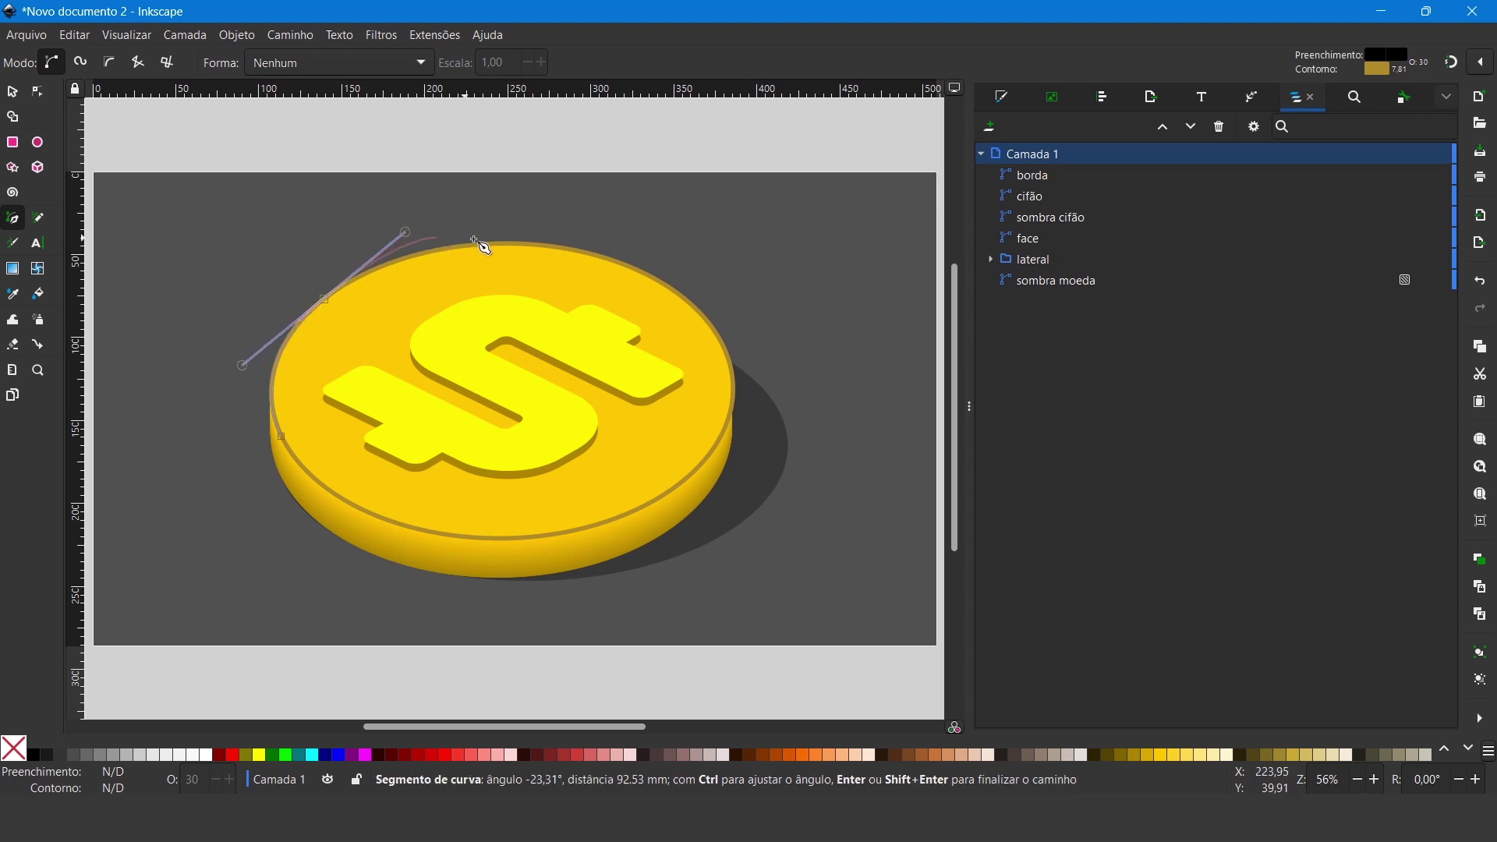
{"action": "left_click", "coordinate": [545, 246]}
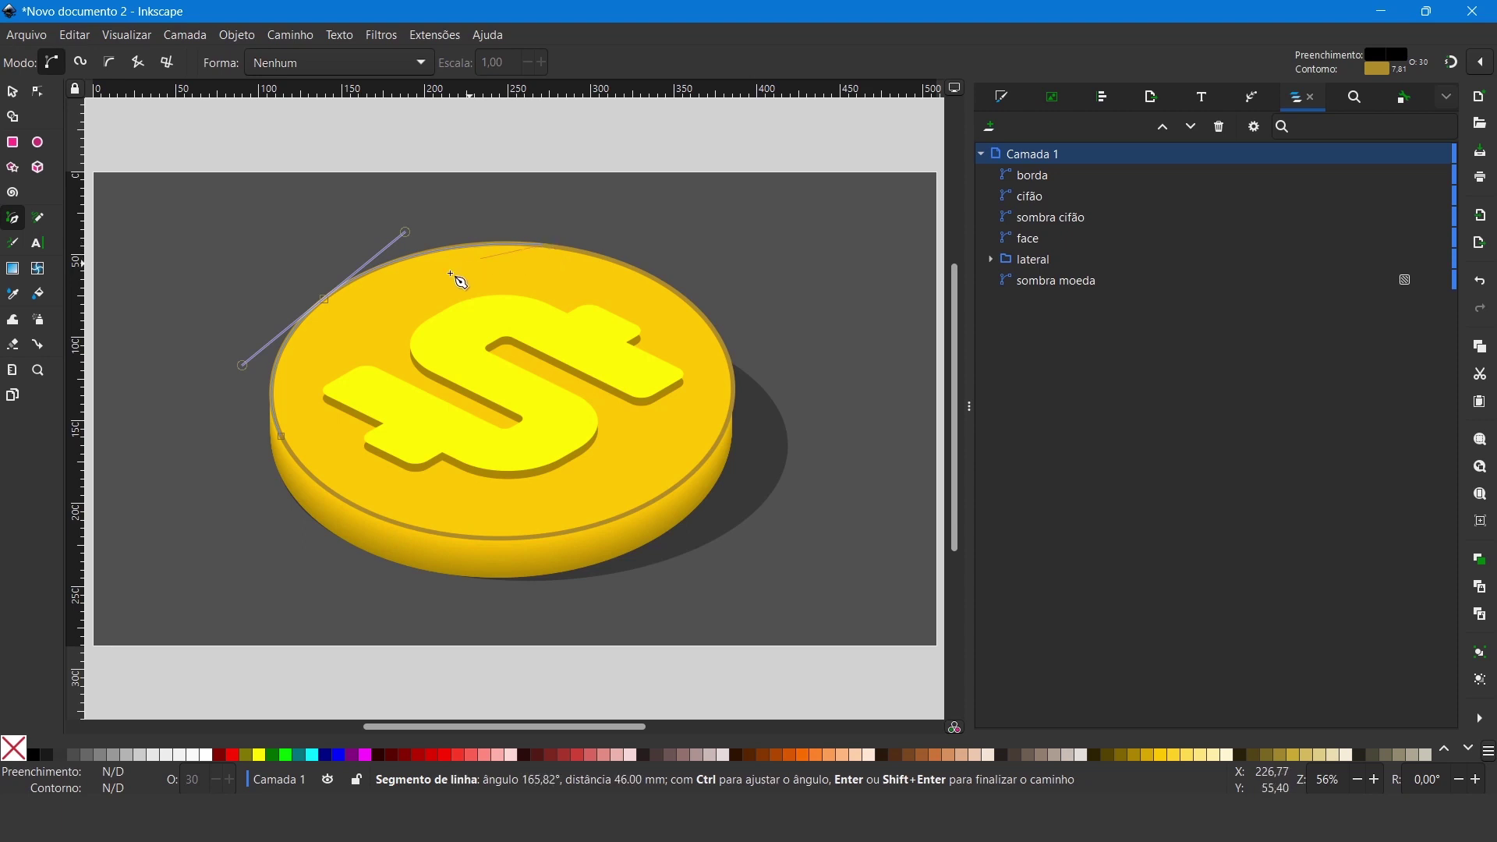
{"action": "left_click_drag", "start_coordinate": [282, 436], "coordinate": [267, 615]}
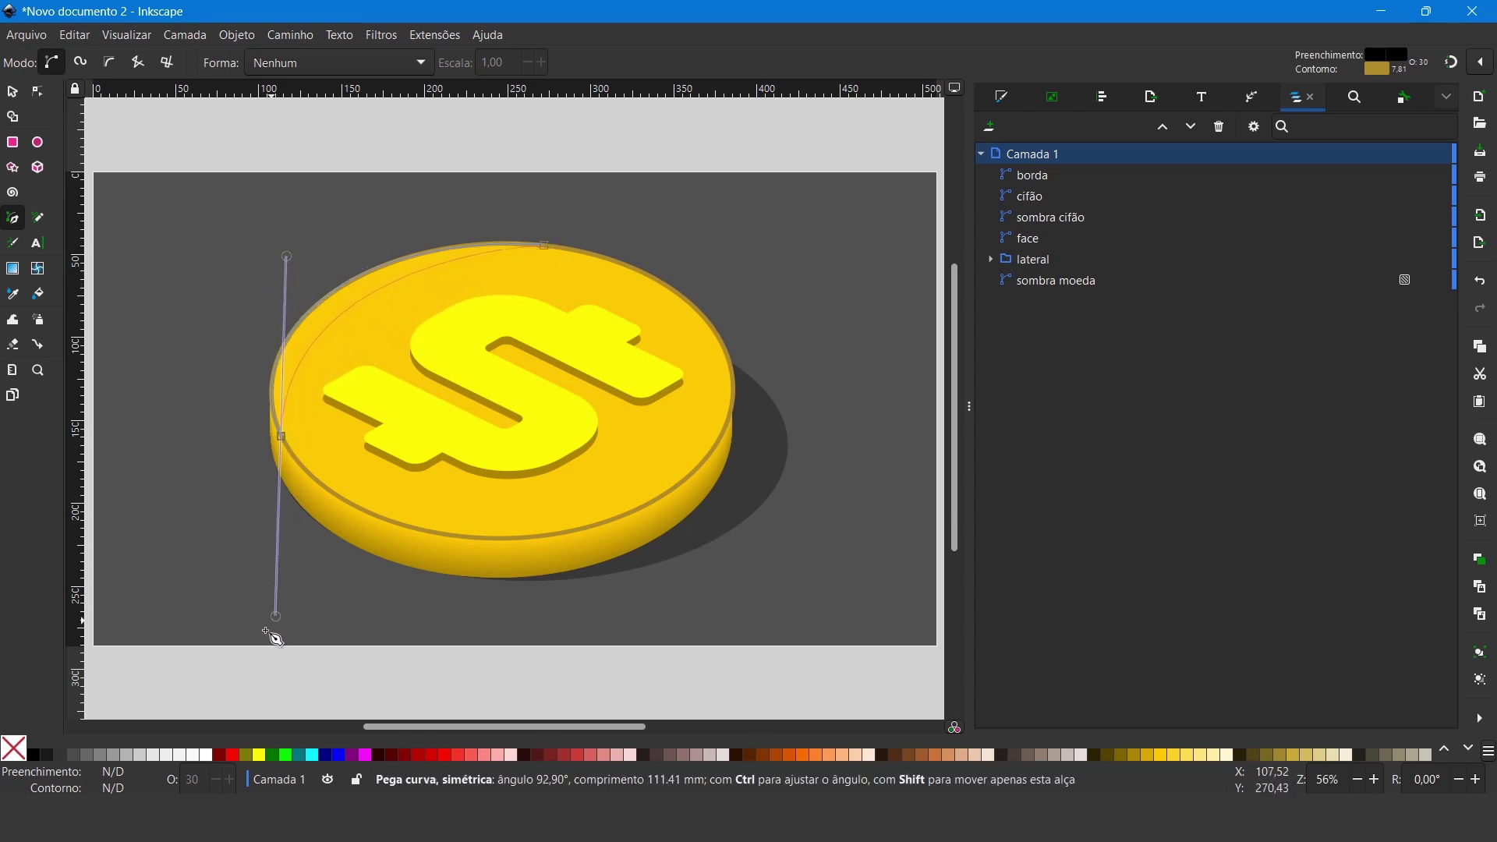
{"action": "left_click_drag", "start_coordinate": [266, 614], "coordinate": [289, 621]}
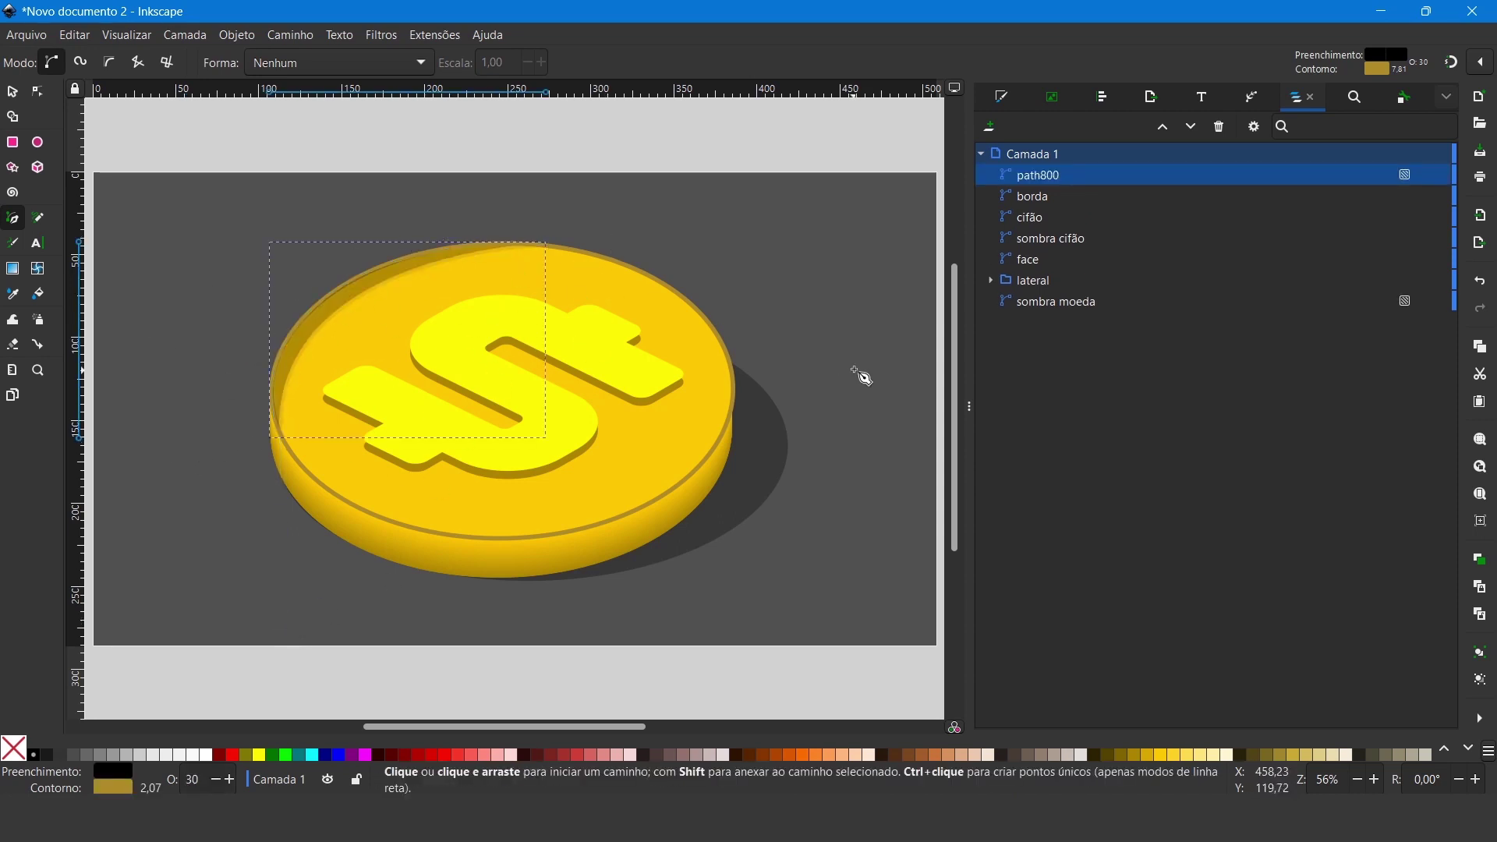
{"action": "left_click", "coordinate": [242, 38]}
Step: Remove the crescent's outline and give it a 100% opaque yellow (ffff00ff) fill
{"action": "left_click", "coordinate": [284, 83]}
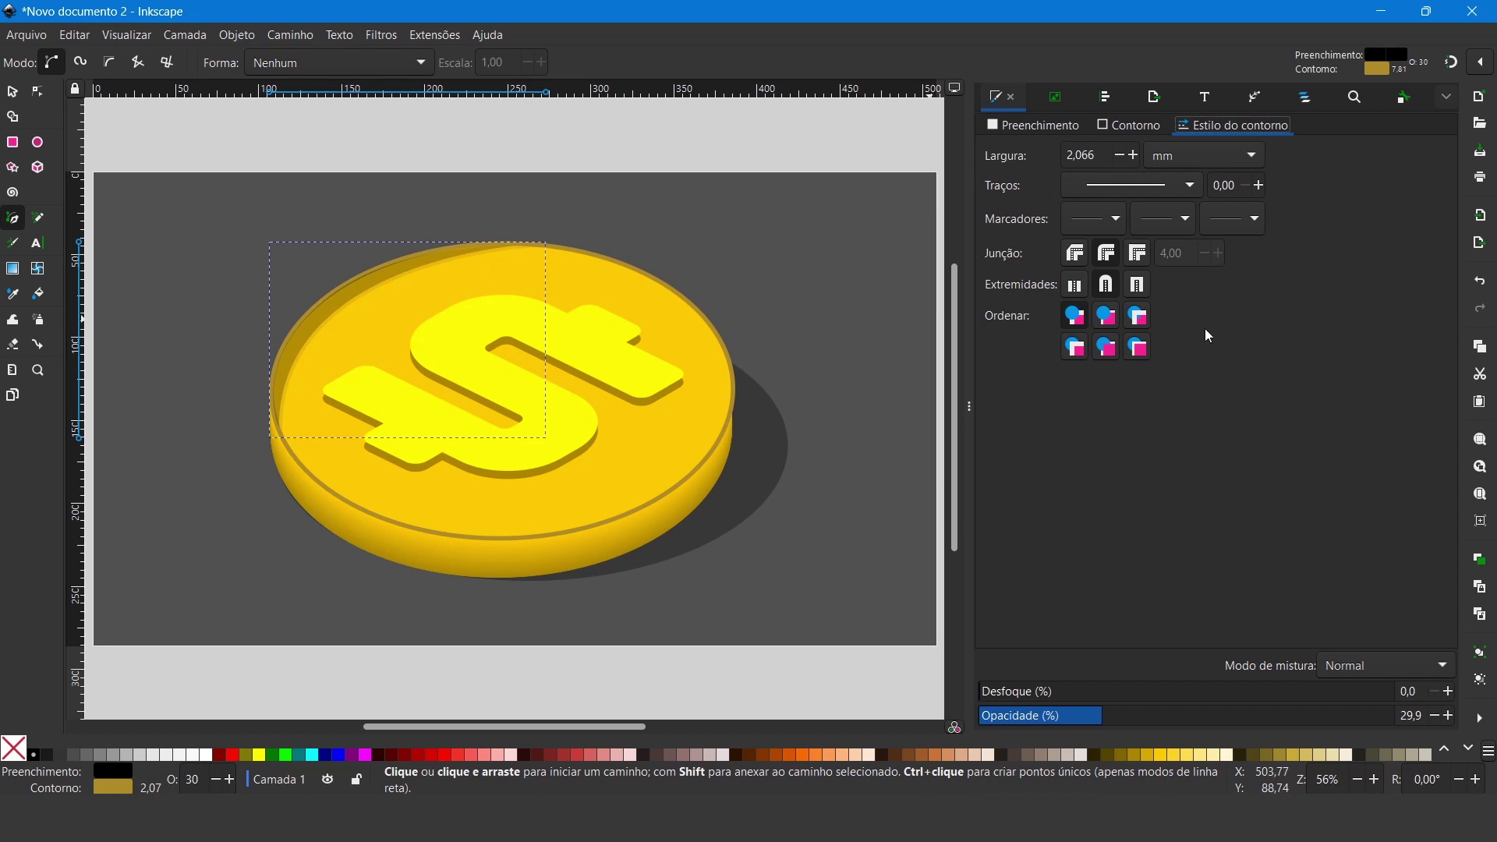
{"action": "left_click", "coordinate": [1130, 126]}
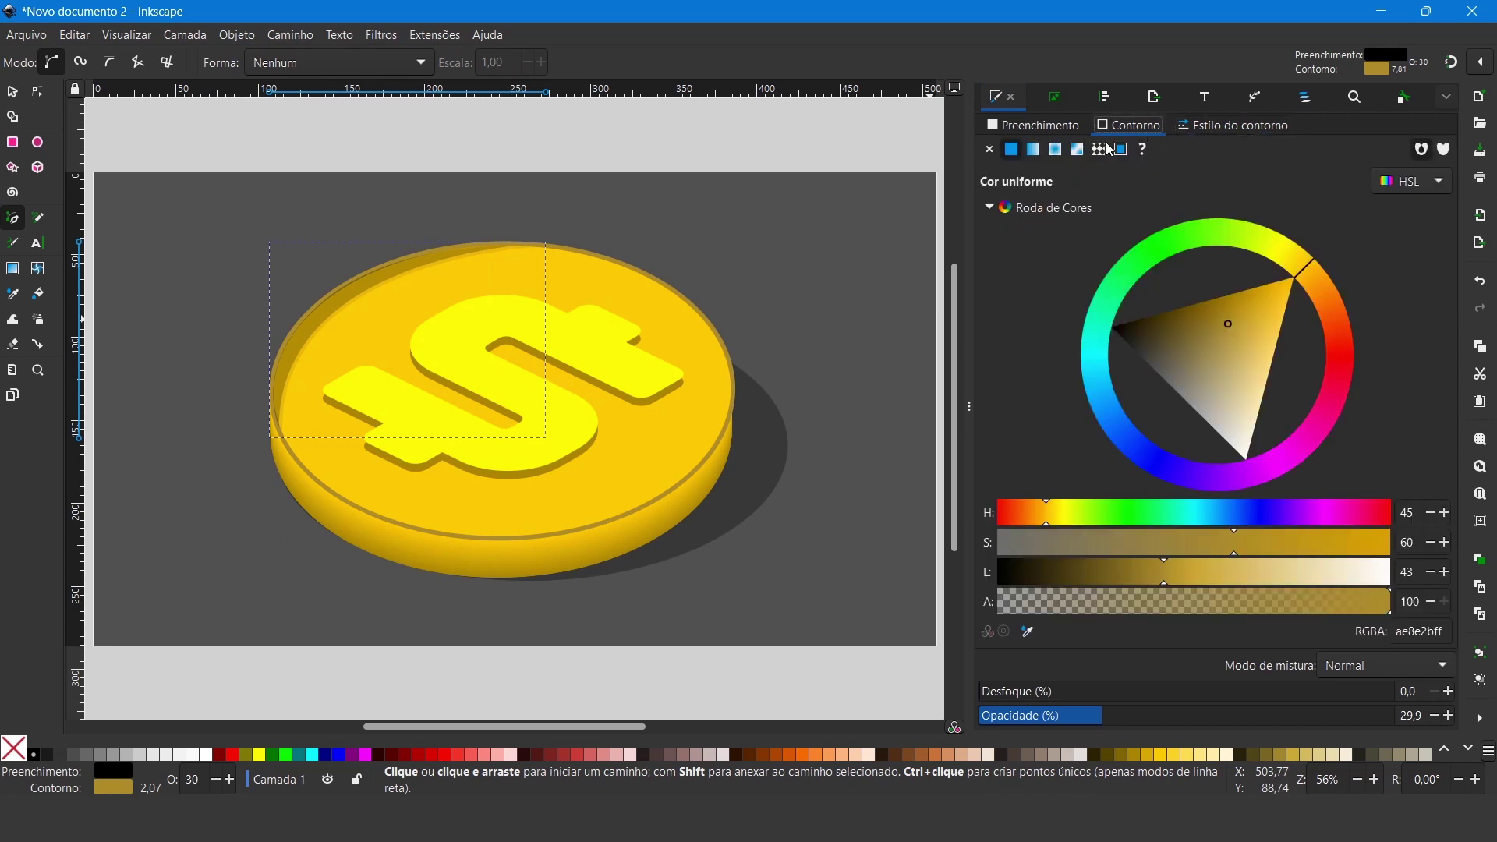
{"action": "left_click", "coordinate": [990, 149]}
{"action": "left_click", "coordinate": [1048, 134]}
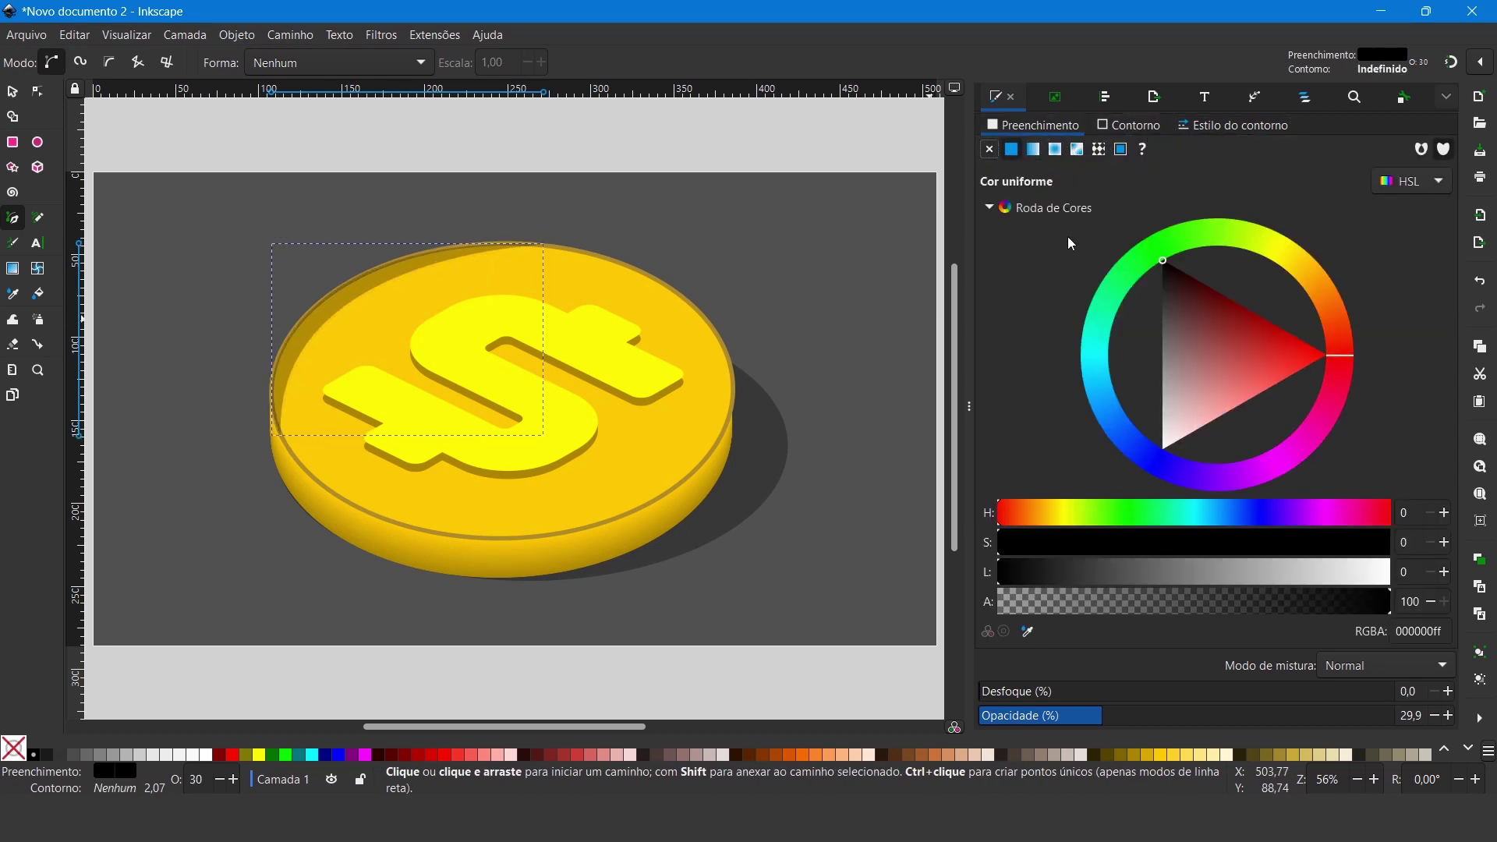
{"action": "left_click_drag", "start_coordinate": [1078, 569], "coordinate": [1485, 586]}
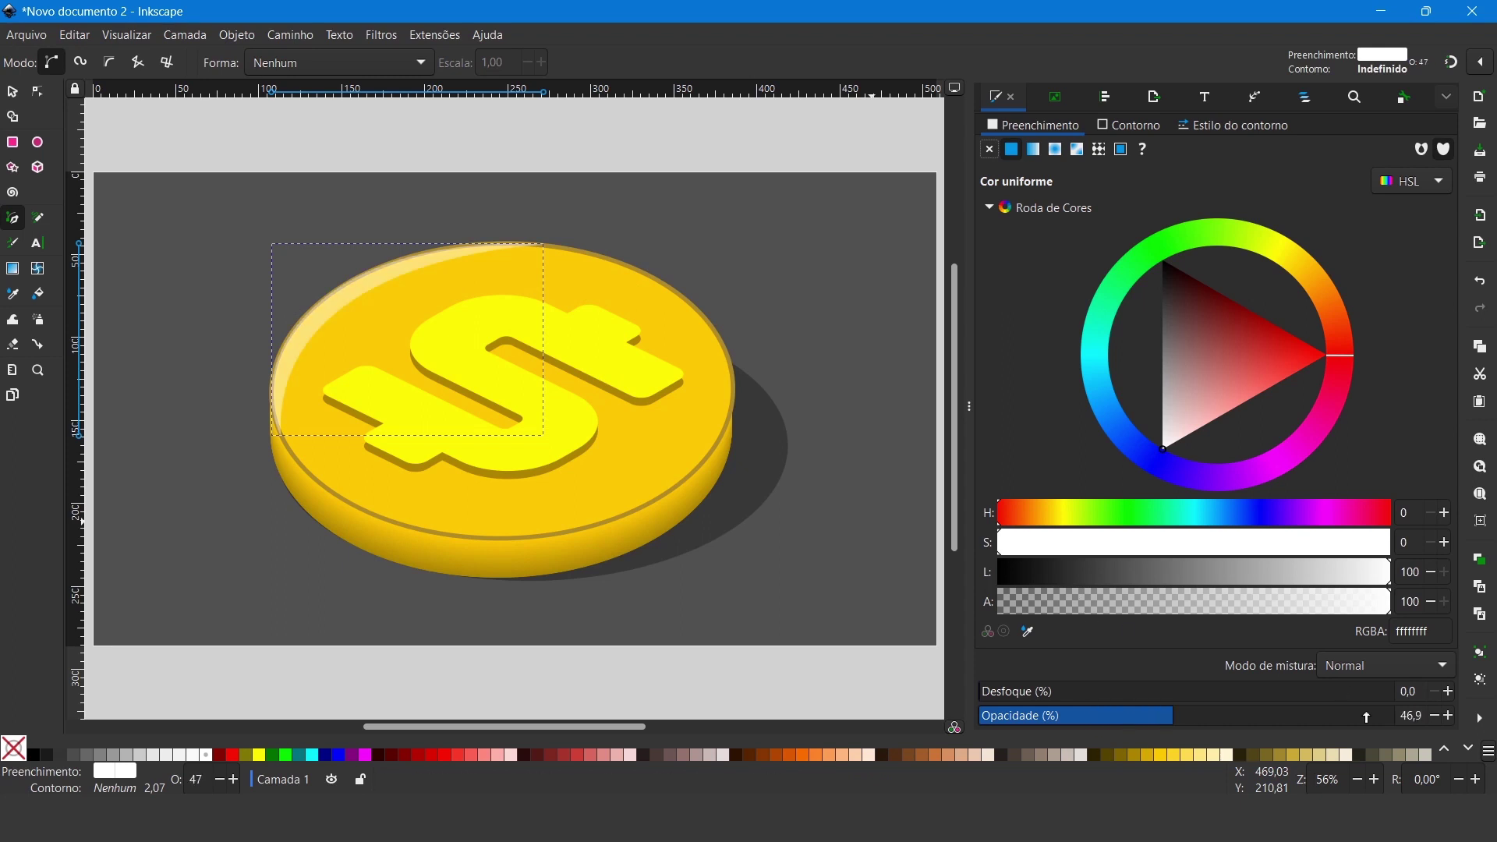
{"action": "left_click_drag", "start_coordinate": [1099, 721], "coordinate": [1395, 717]}
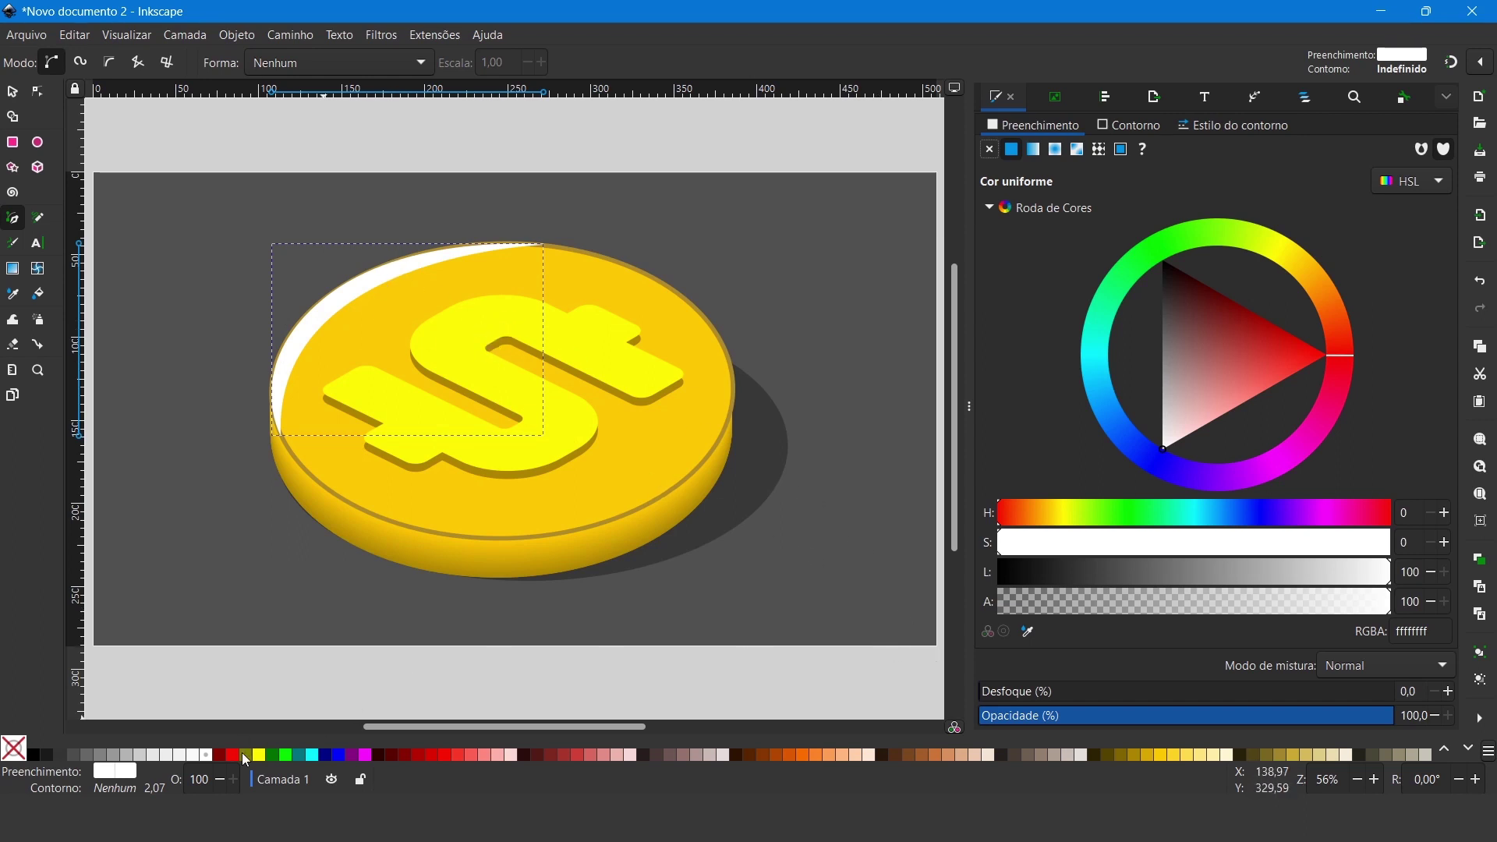
{"action": "left_click", "coordinate": [259, 754]}
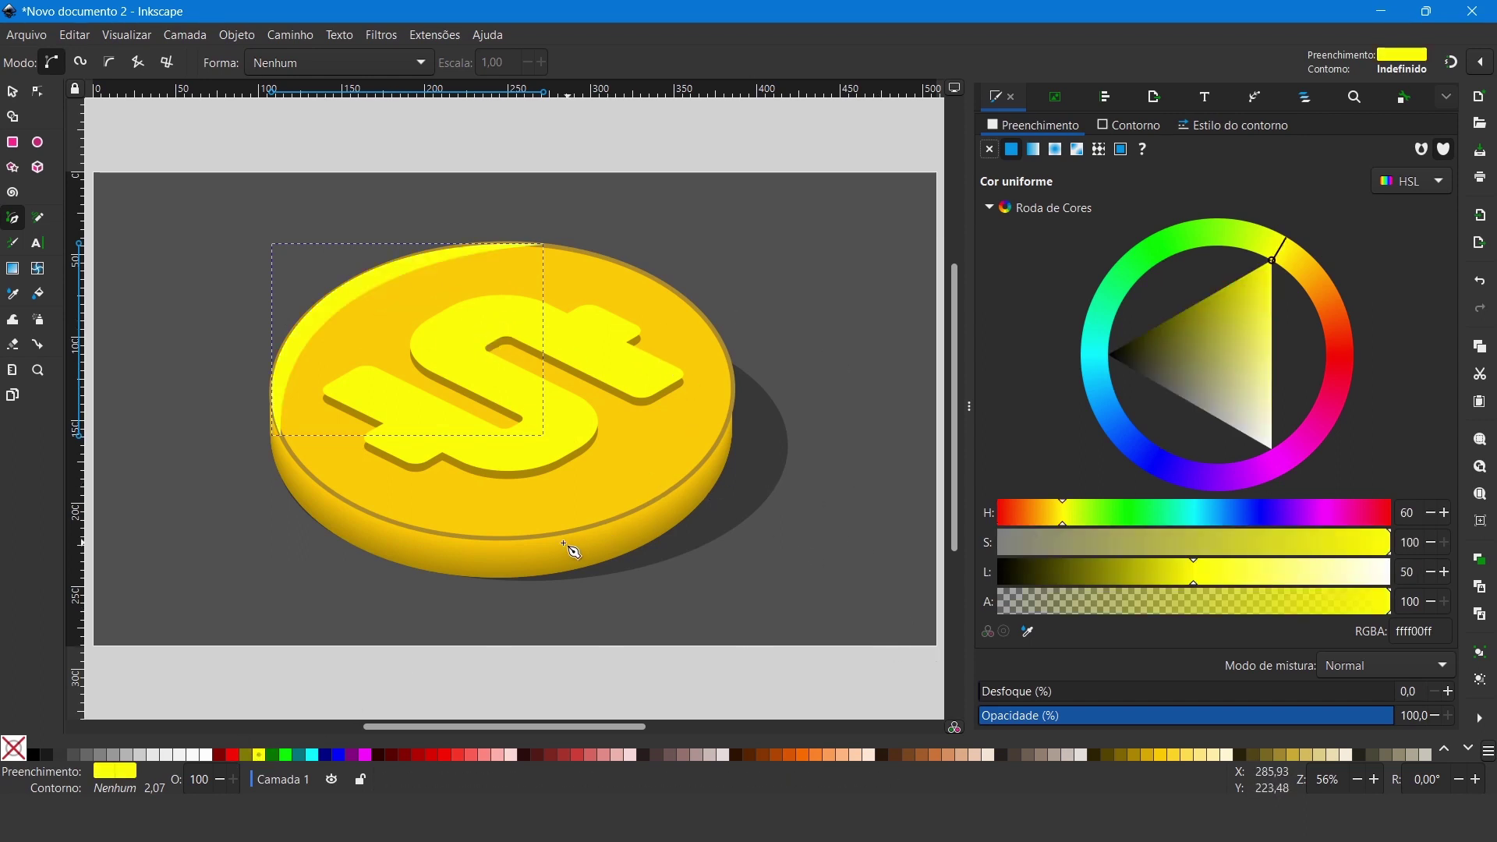
{"action": "left_click", "coordinate": [453, 536]}
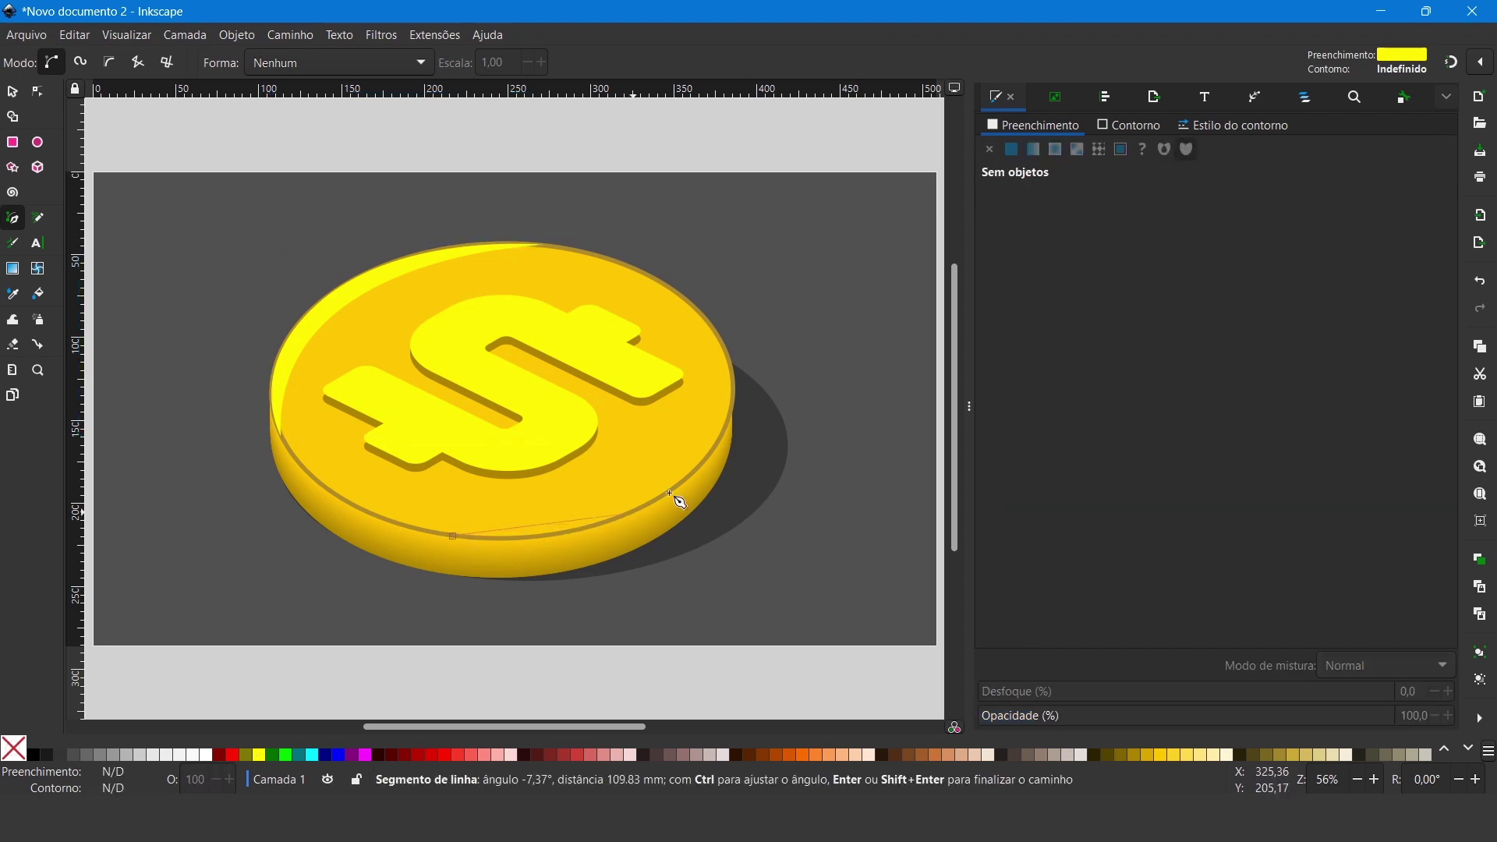
Step: Draw a second closed 3-node crescent path along the lower-right edge of the coin face
{"action": "left_click_drag", "start_coordinate": [689, 476], "coordinate": [792, 391]}
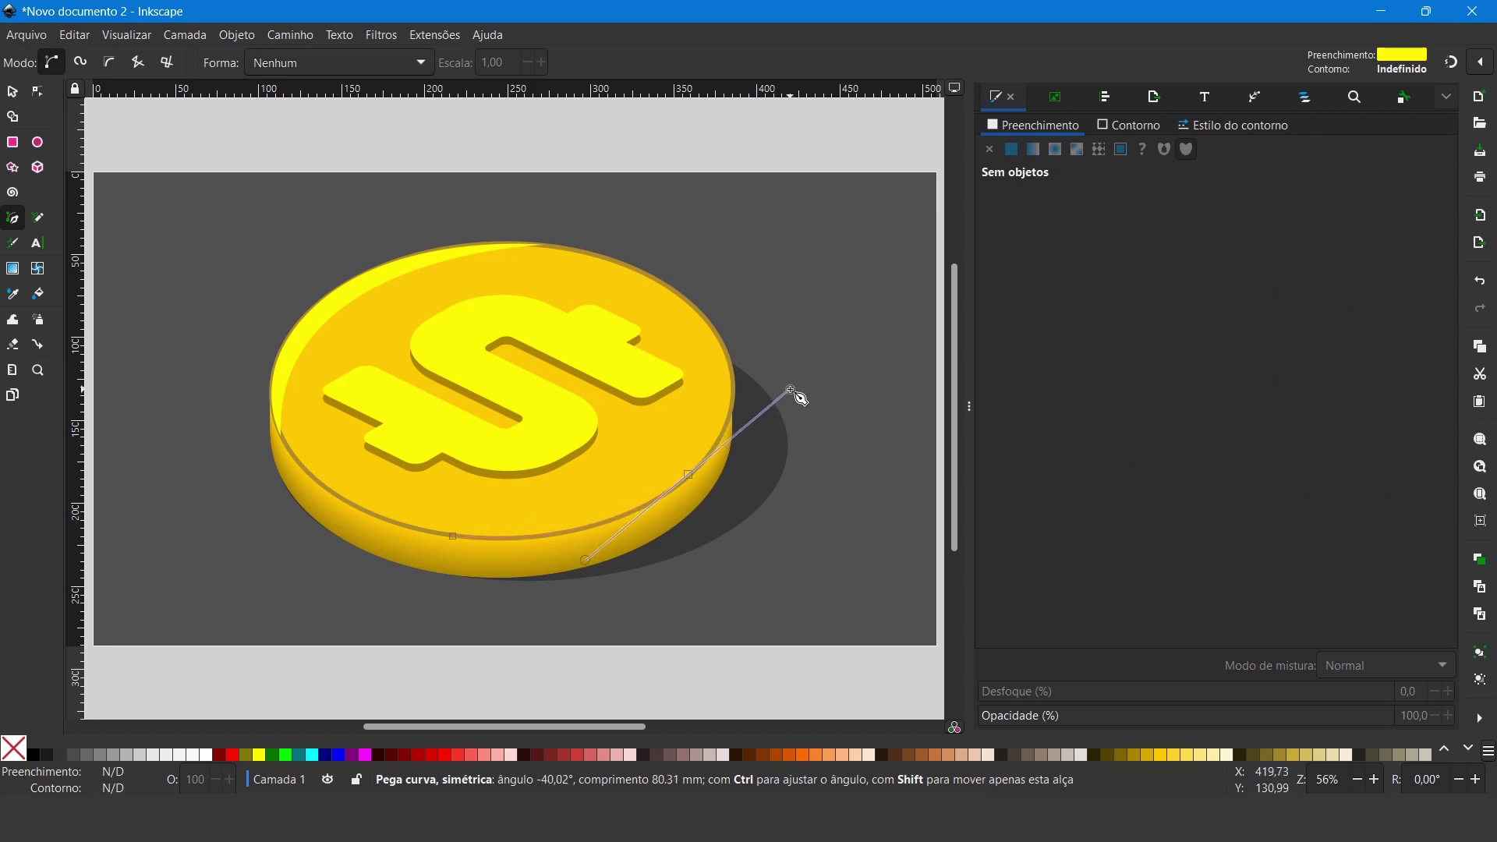
{"action": "left_click", "coordinate": [687, 301]}
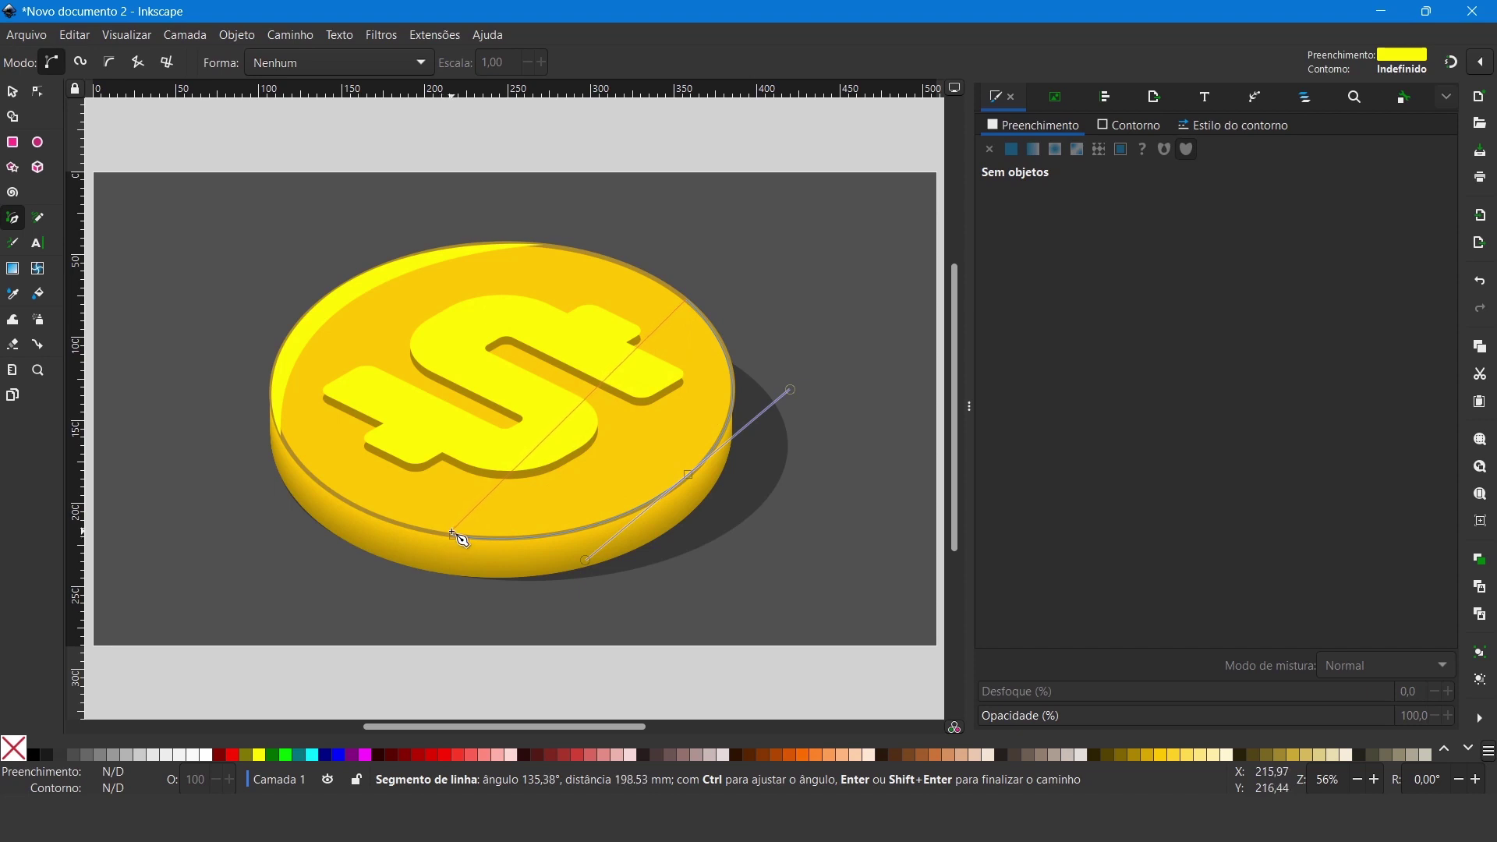
{"action": "mouse_move", "coordinate": [453, 535]}
{"action": "left_mouse_down"}
{"action": "mouse_move", "coordinate": [166, 519]}
{"action": "mouse_move", "coordinate": [68, 589]}
{"action": "mouse_move", "coordinate": [100, 575]}
{"action": "mouse_move", "coordinate": [86, 582]}
{"action": "mouse_move", "coordinate": [136, 608]}
{"action": "left_mouse_up"}
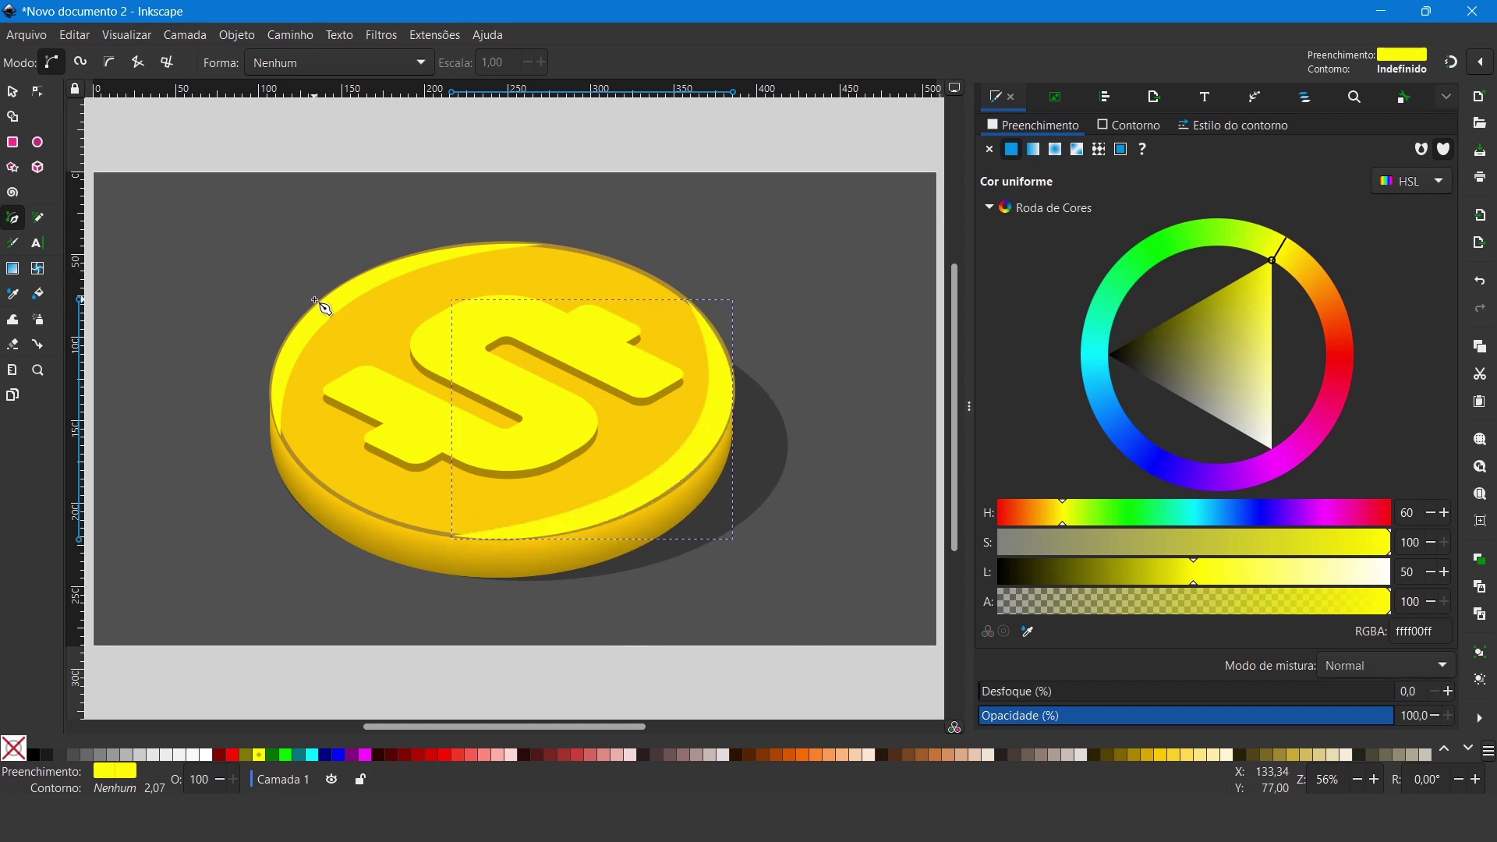
{"action": "left_click", "coordinate": [12, 94]}
Step: Raise the rim object borda to the top of Camada 1, above both yellow highlights
{"action": "left_click", "coordinate": [652, 285]}
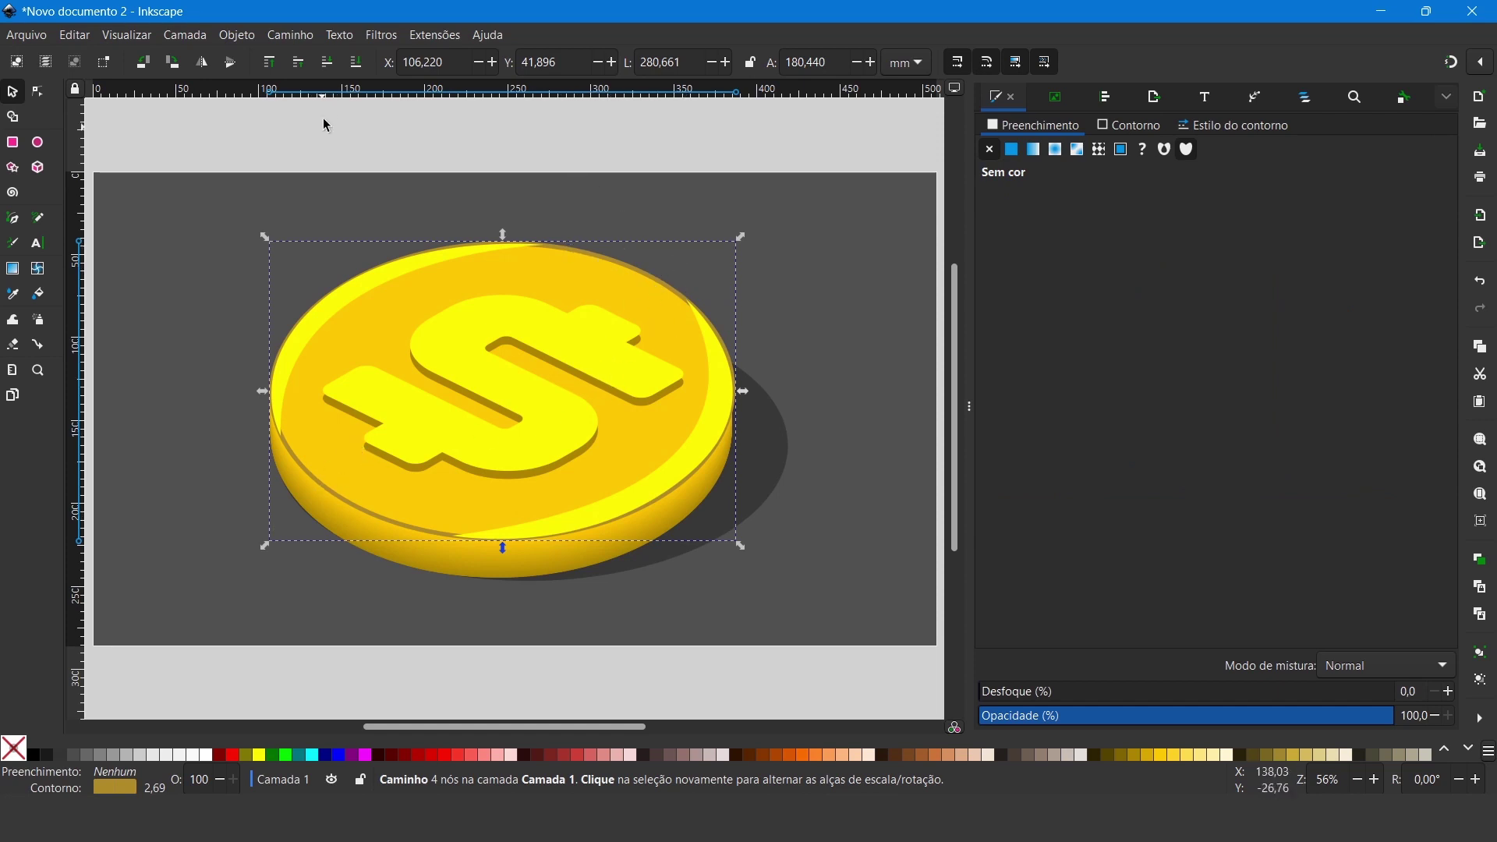
{"action": "left_click", "coordinate": [238, 36]}
{"action": "left_click", "coordinate": [328, 53]}
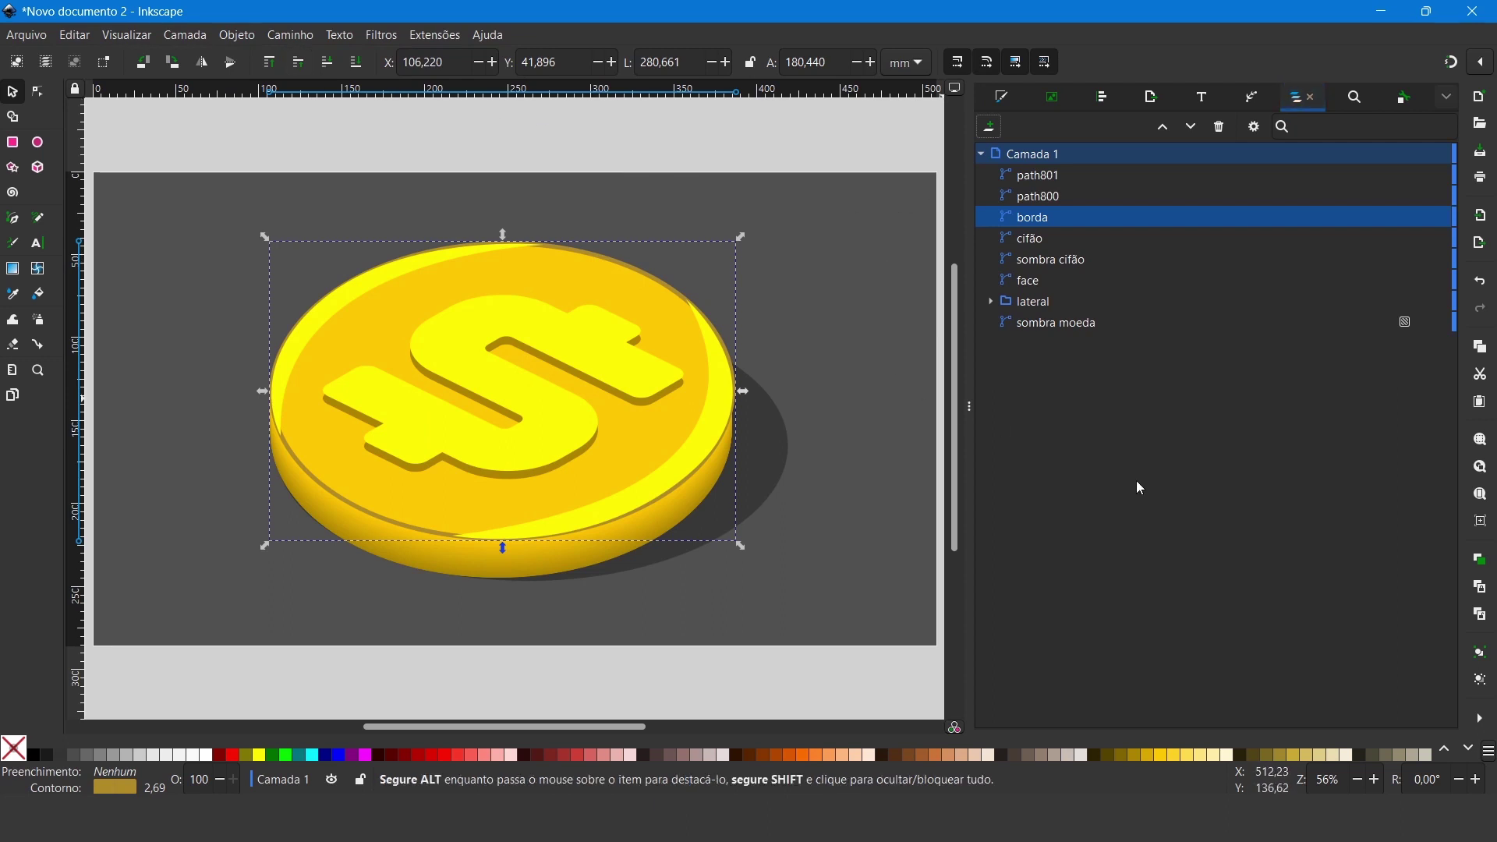
{"action": "mouse_move", "coordinate": [1032, 218]}
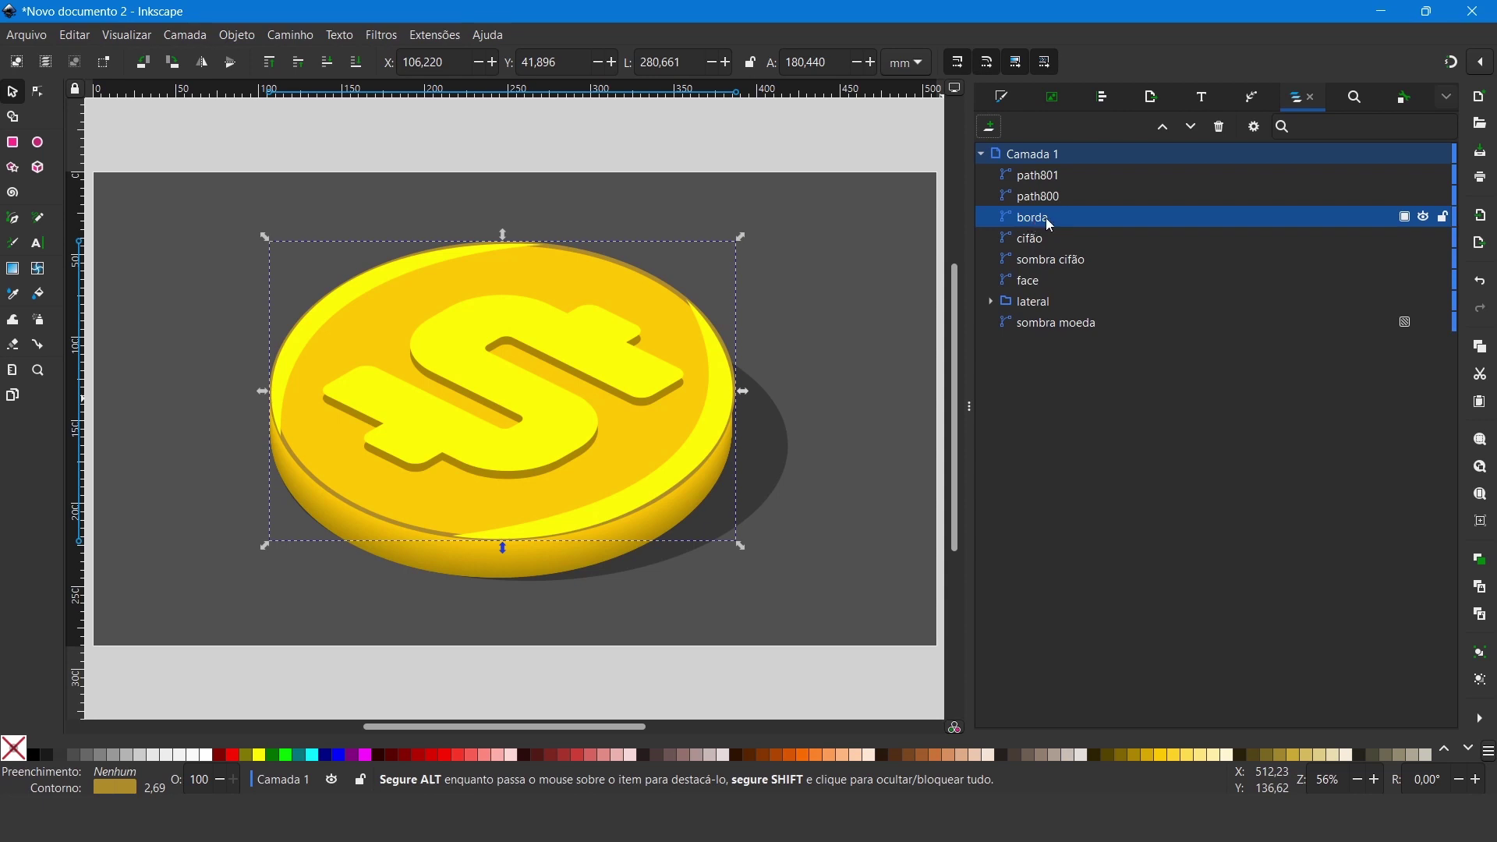
{"action": "left_click", "coordinate": [1044, 198]}
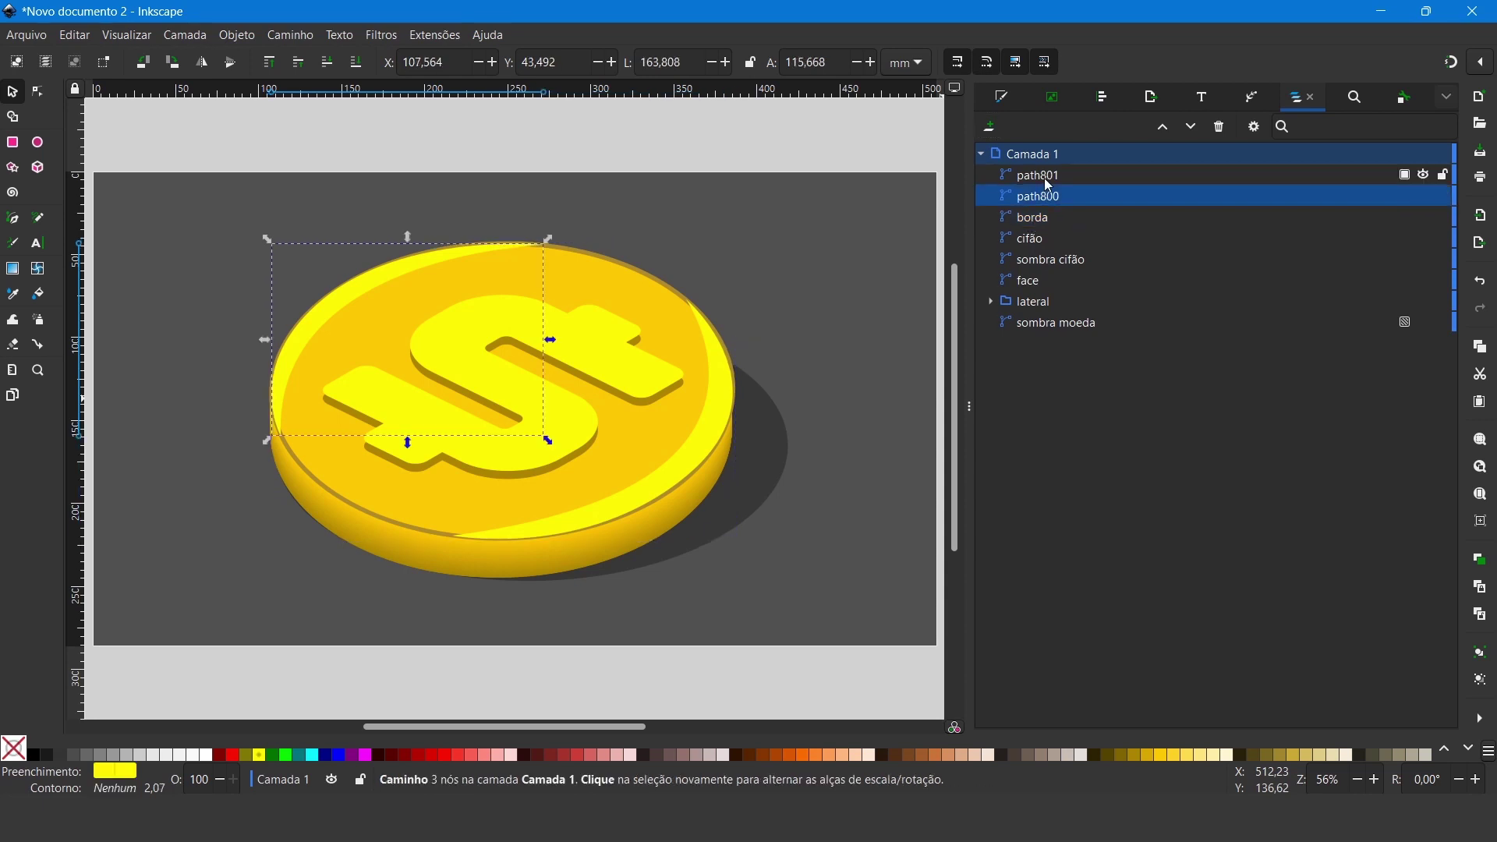
{"action": "left_click", "coordinate": [1048, 181]}
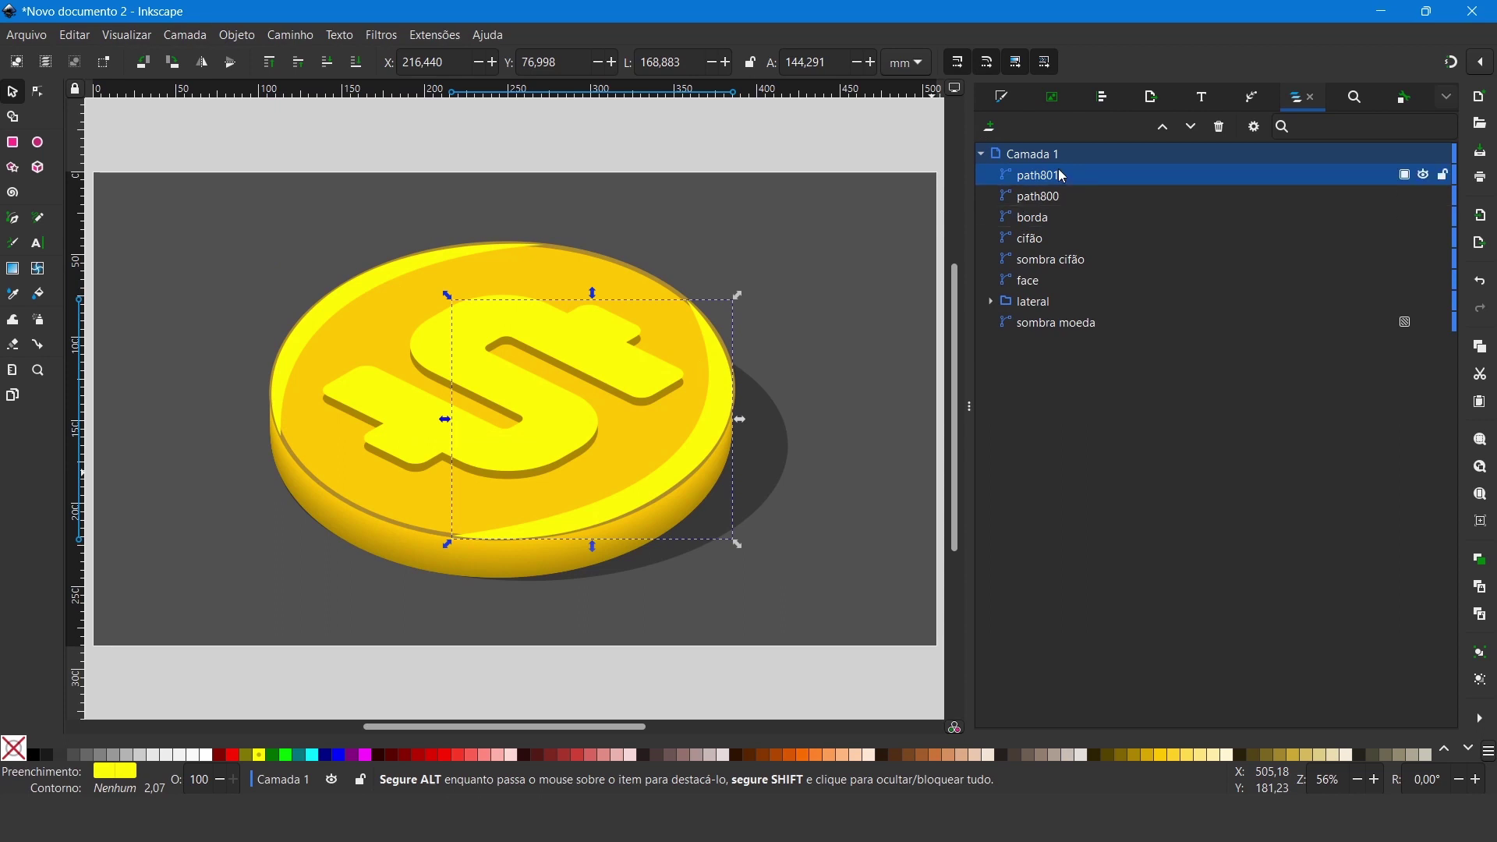
{"action": "left_click", "coordinate": [1047, 222]}
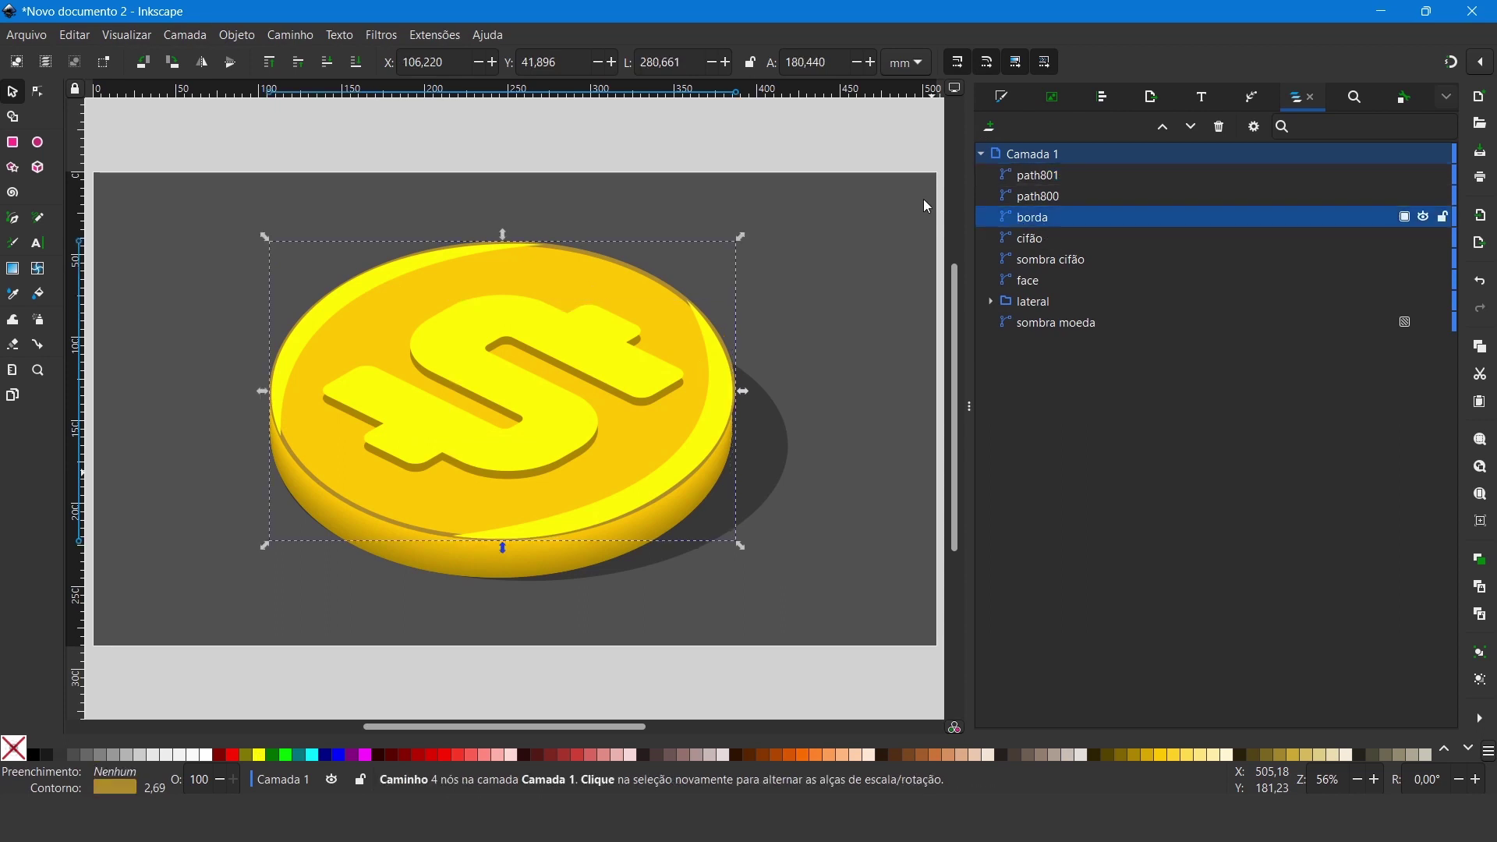
{"action": "left_click", "coordinate": [270, 62]}
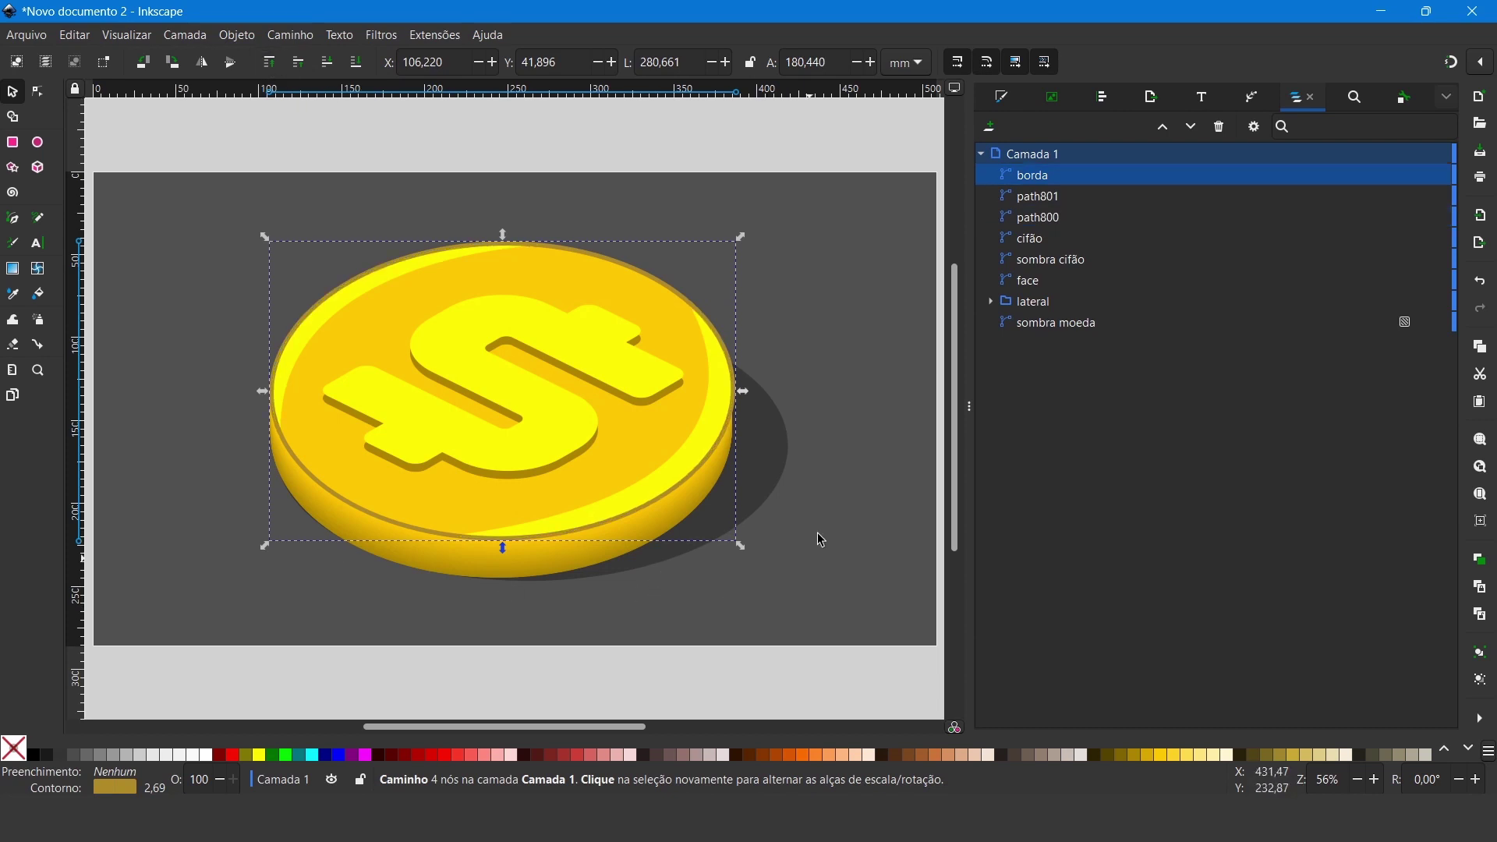
{"action": "left_click", "coordinate": [825, 598]}
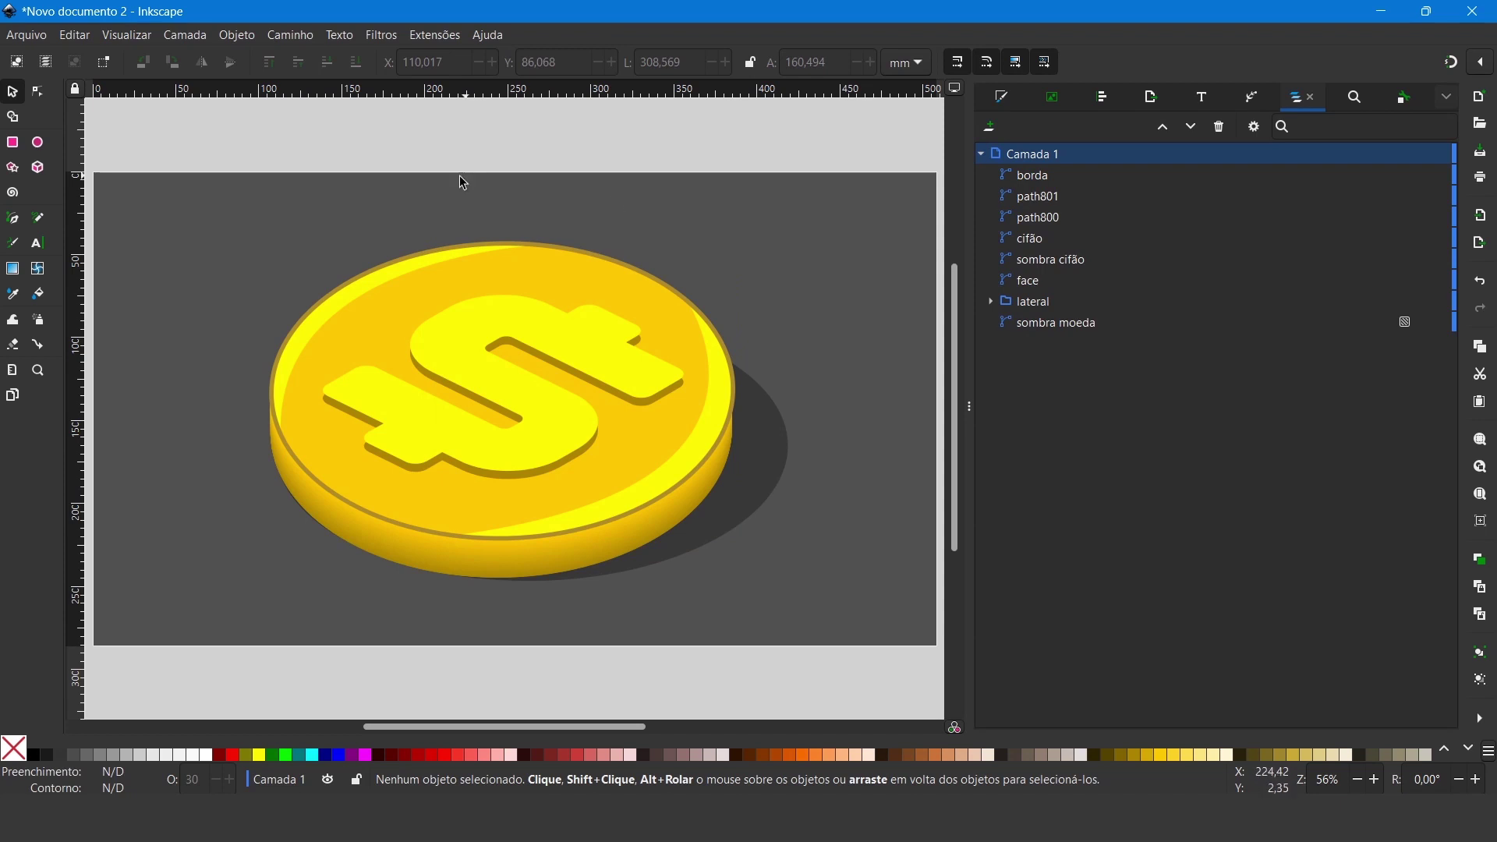
Step: Narrow the coin shadow sombra moeda from its left side to about 298.7 mm wide
{"action": "left_click", "coordinate": [765, 471]}
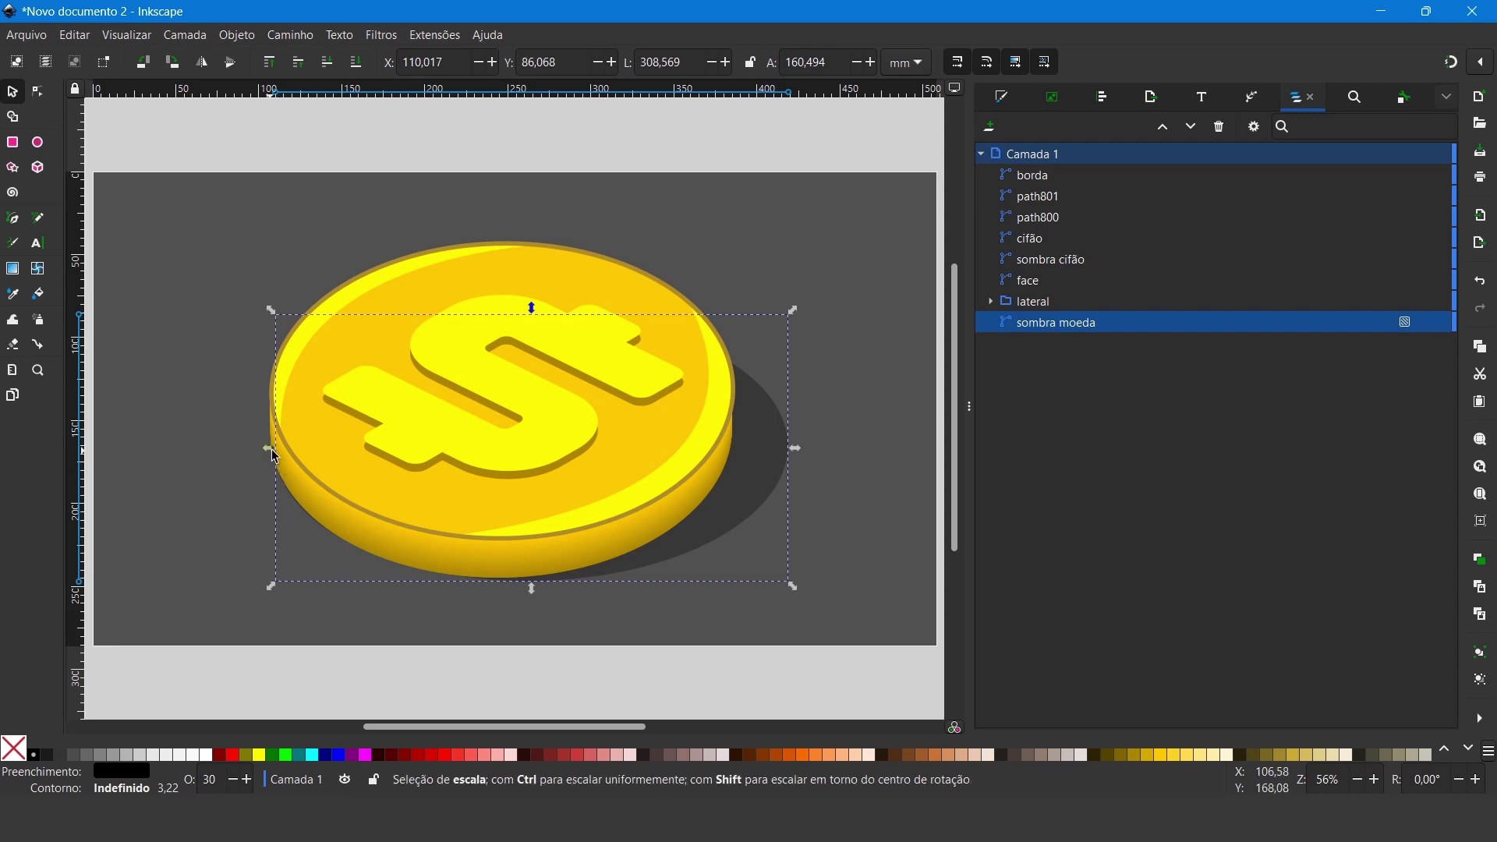
{"action": "left_click_drag", "start_coordinate": [273, 456], "coordinate": [285, 450]}
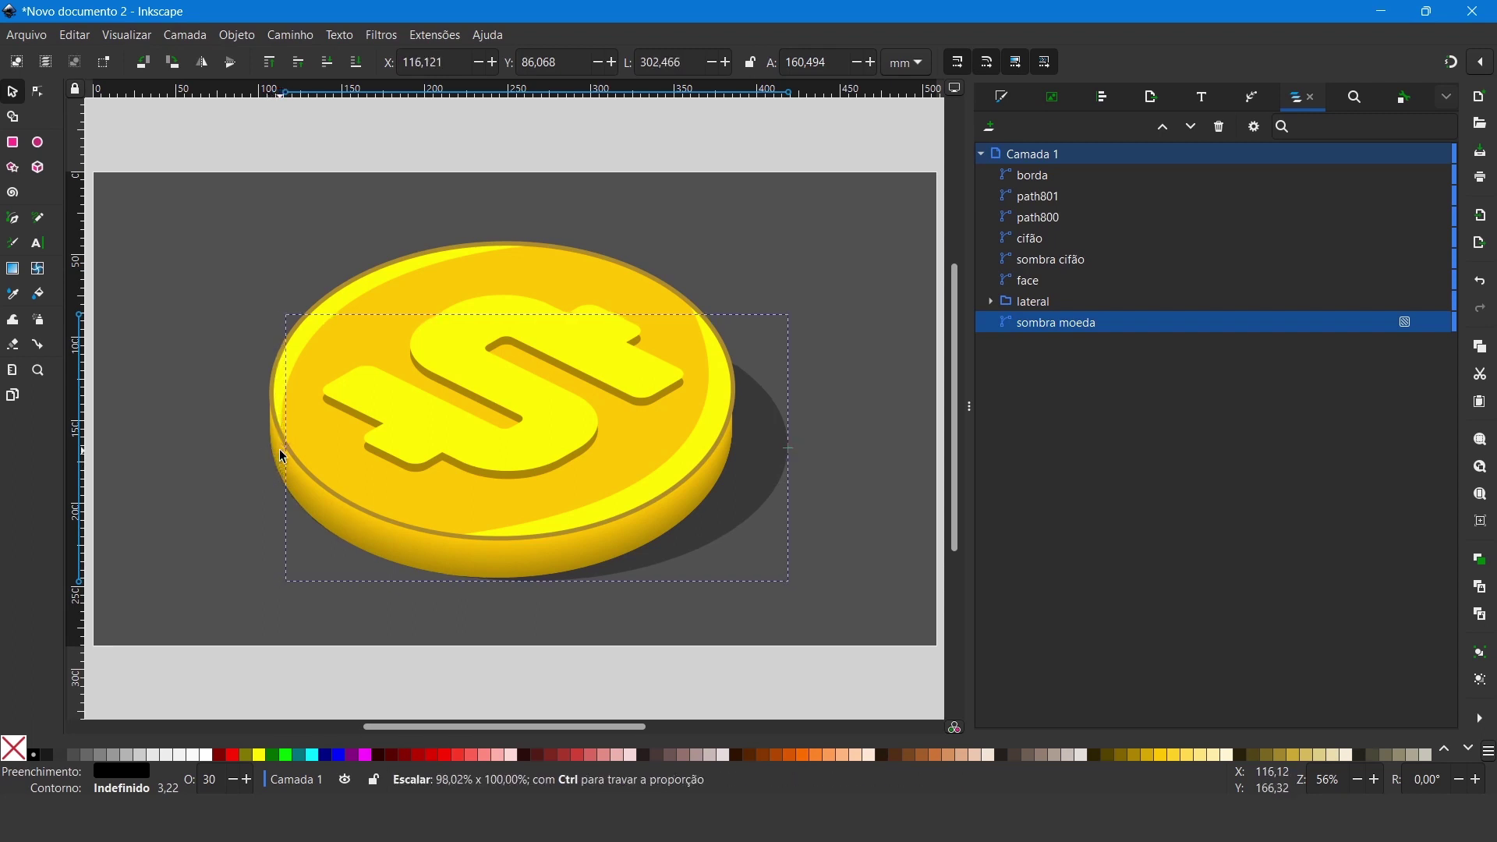
{"action": "left_click", "coordinate": [859, 520]}
{"action": "left_click", "coordinate": [781, 471]}
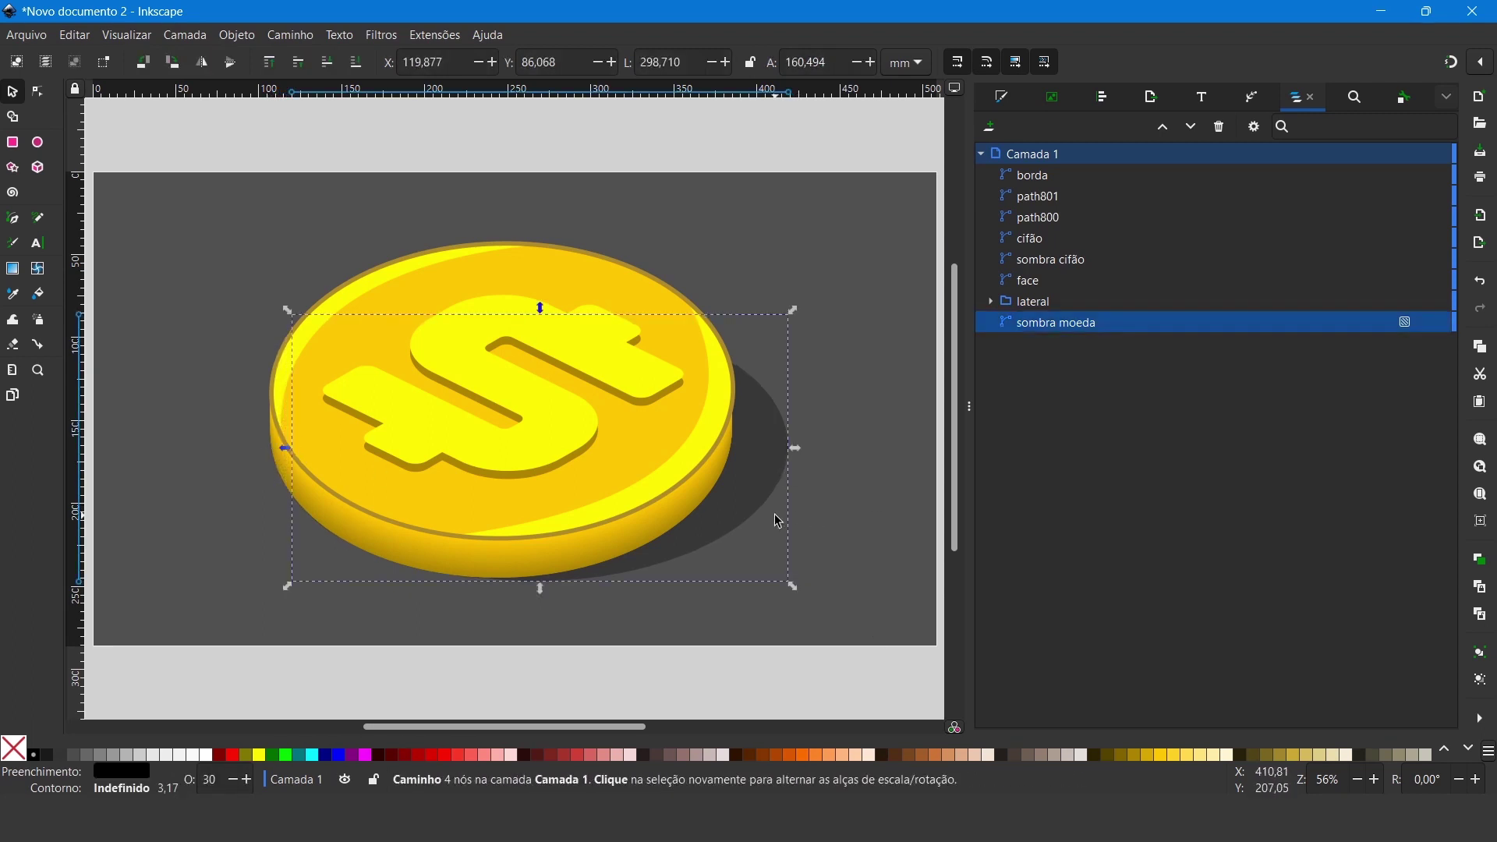
Step: Set the shadow to 27.9% opacity with no blur, then select all coin parts
{"action": "left_click", "coordinate": [227, 39]}
{"action": "left_click", "coordinate": [313, 87]}
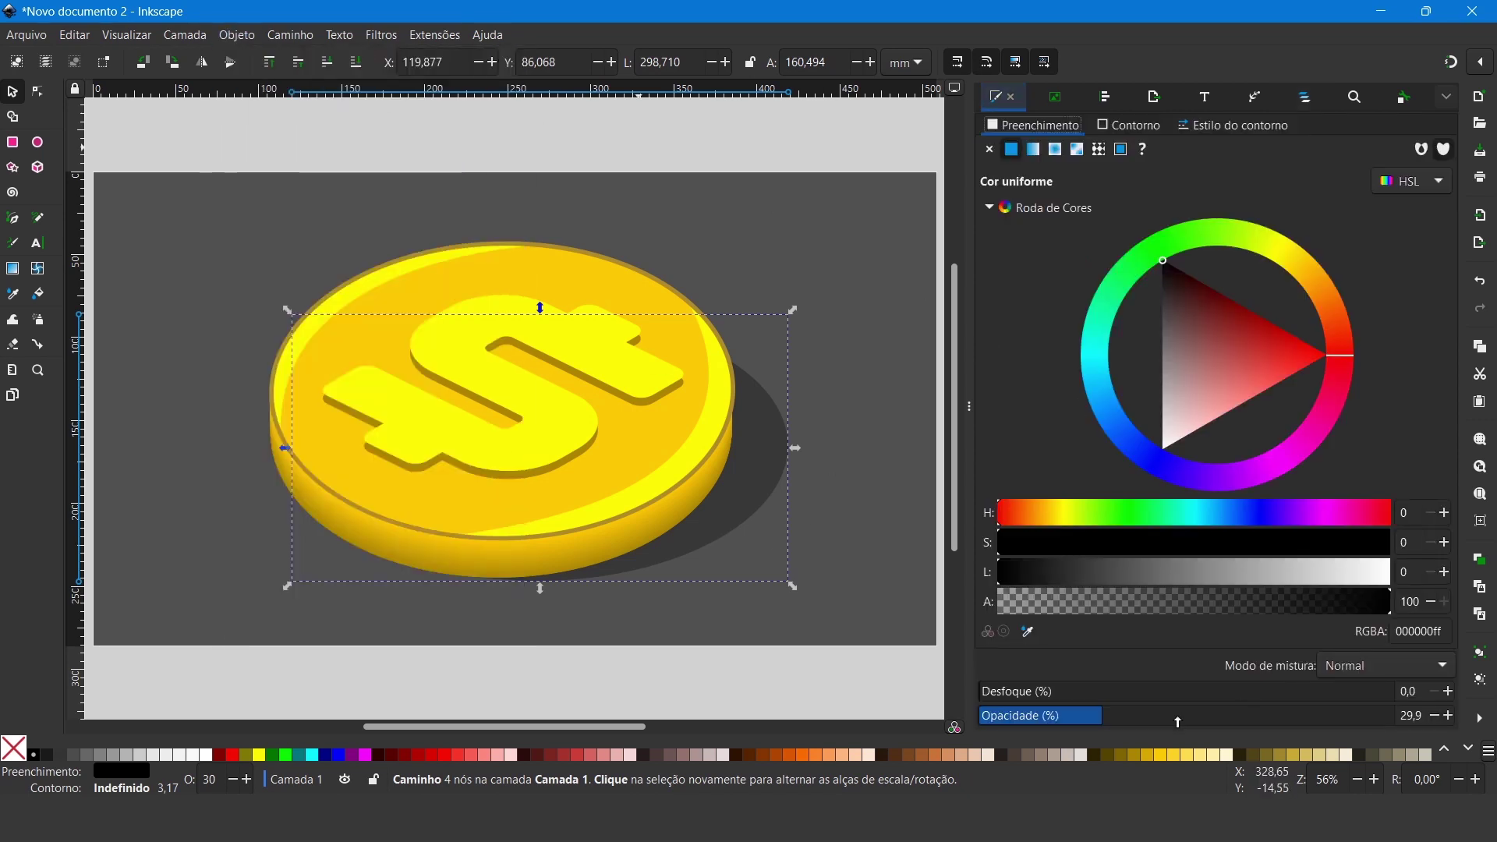
{"action": "left_click_drag", "start_coordinate": [1097, 717], "coordinate": [1047, 717]}
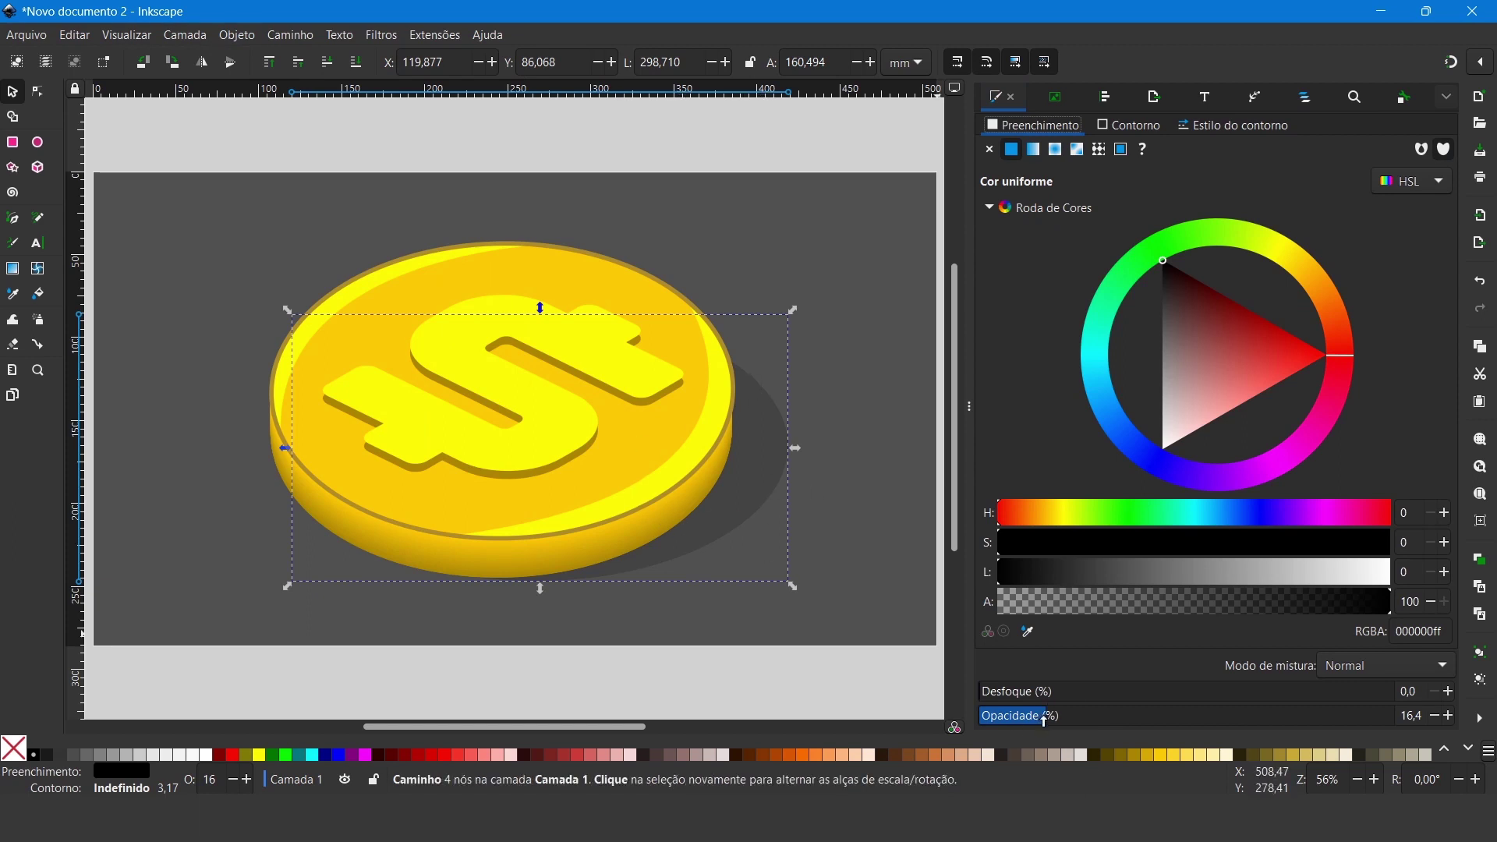
{"action": "left_click_drag", "start_coordinate": [1117, 707], "coordinate": [1294, 714]}
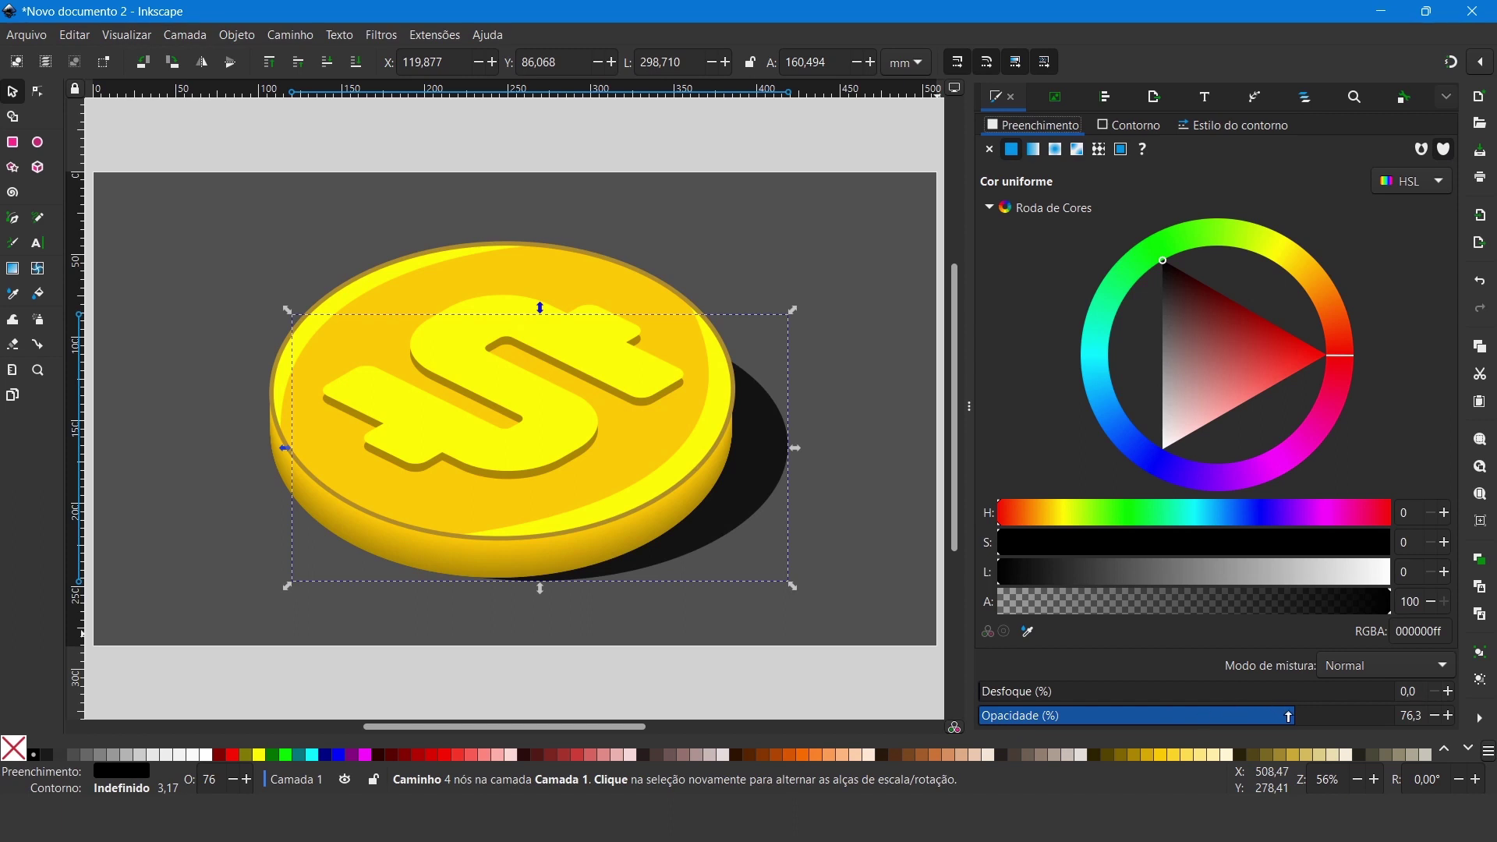
{"action": "left_click_drag", "start_coordinate": [1288, 716], "coordinate": [1078, 716]}
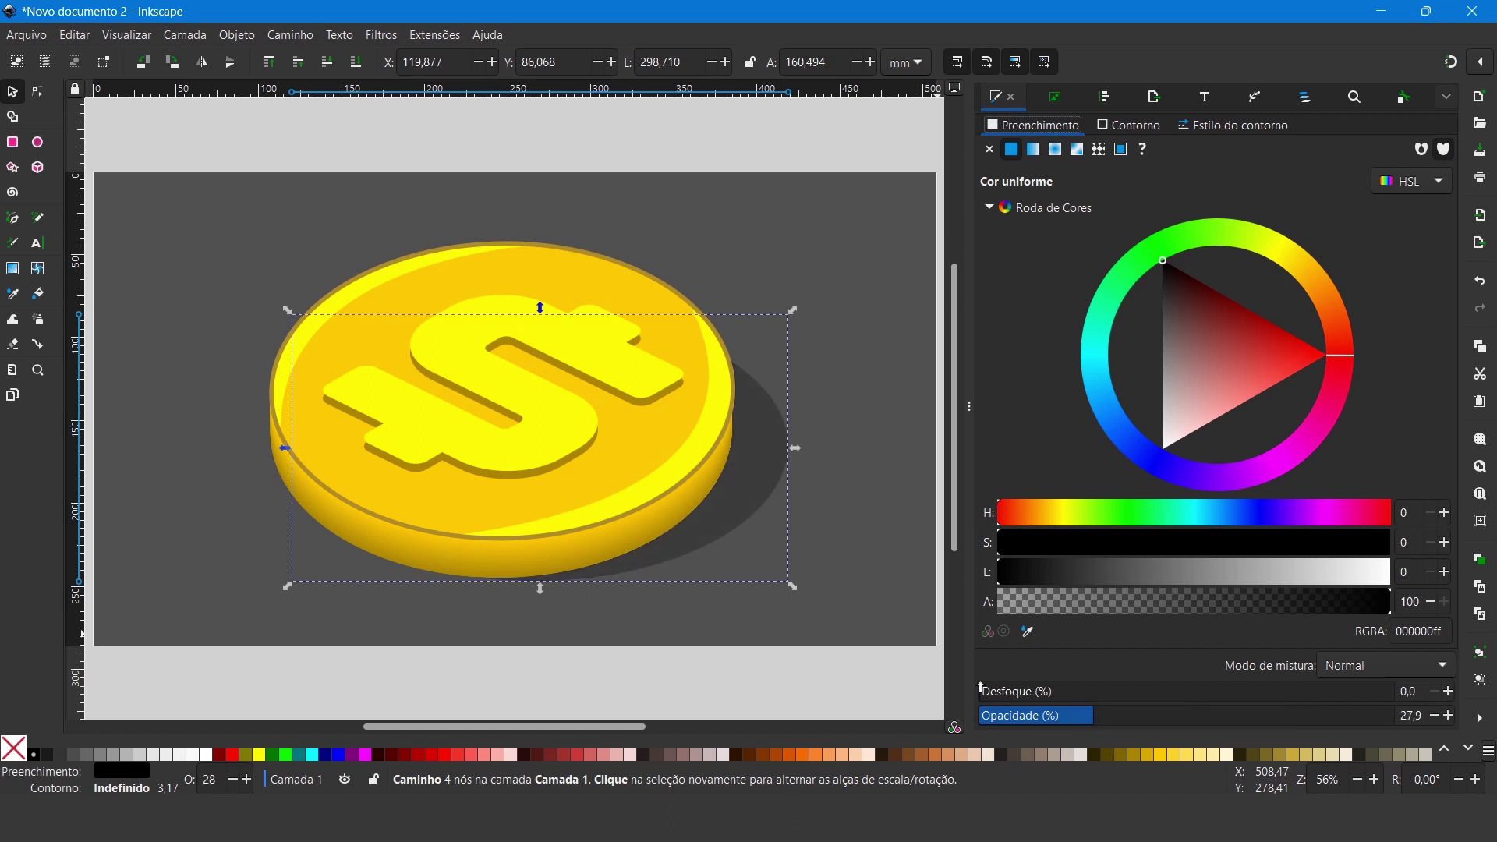
{"action": "left_click_drag", "start_coordinate": [992, 696], "coordinate": [1078, 693]}
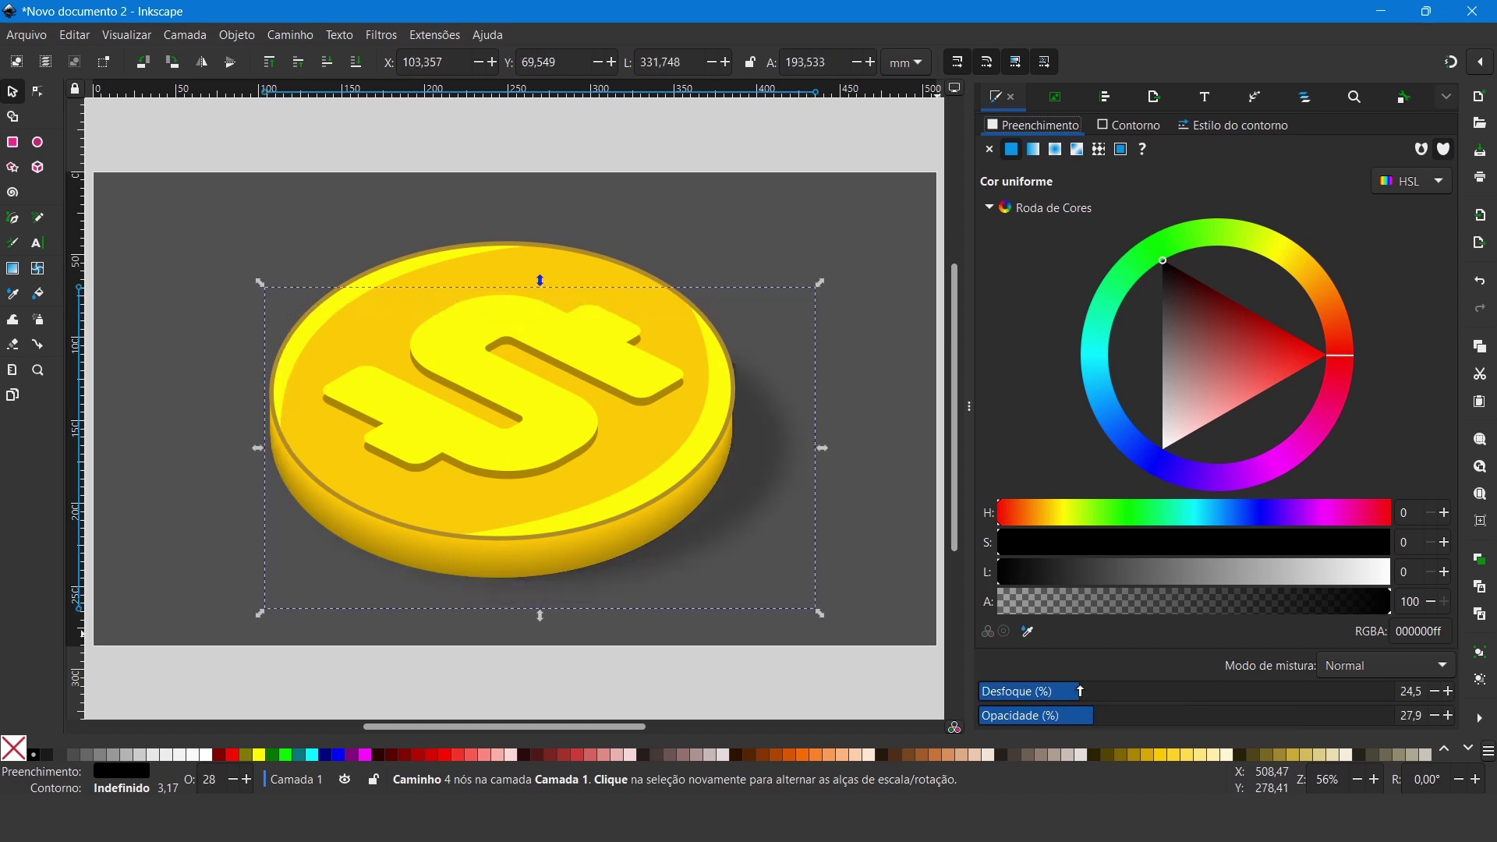
{"action": "mouse_move", "coordinate": [1071, 693]}
{"action": "left_mouse_down"}
{"action": "mouse_move", "coordinate": [1007, 693]}
{"action": "mouse_move", "coordinate": [1239, 691]}
{"action": "mouse_move", "coordinate": [958, 691]}
{"action": "left_mouse_up"}
{"action": "left_click", "coordinate": [1050, 691]}
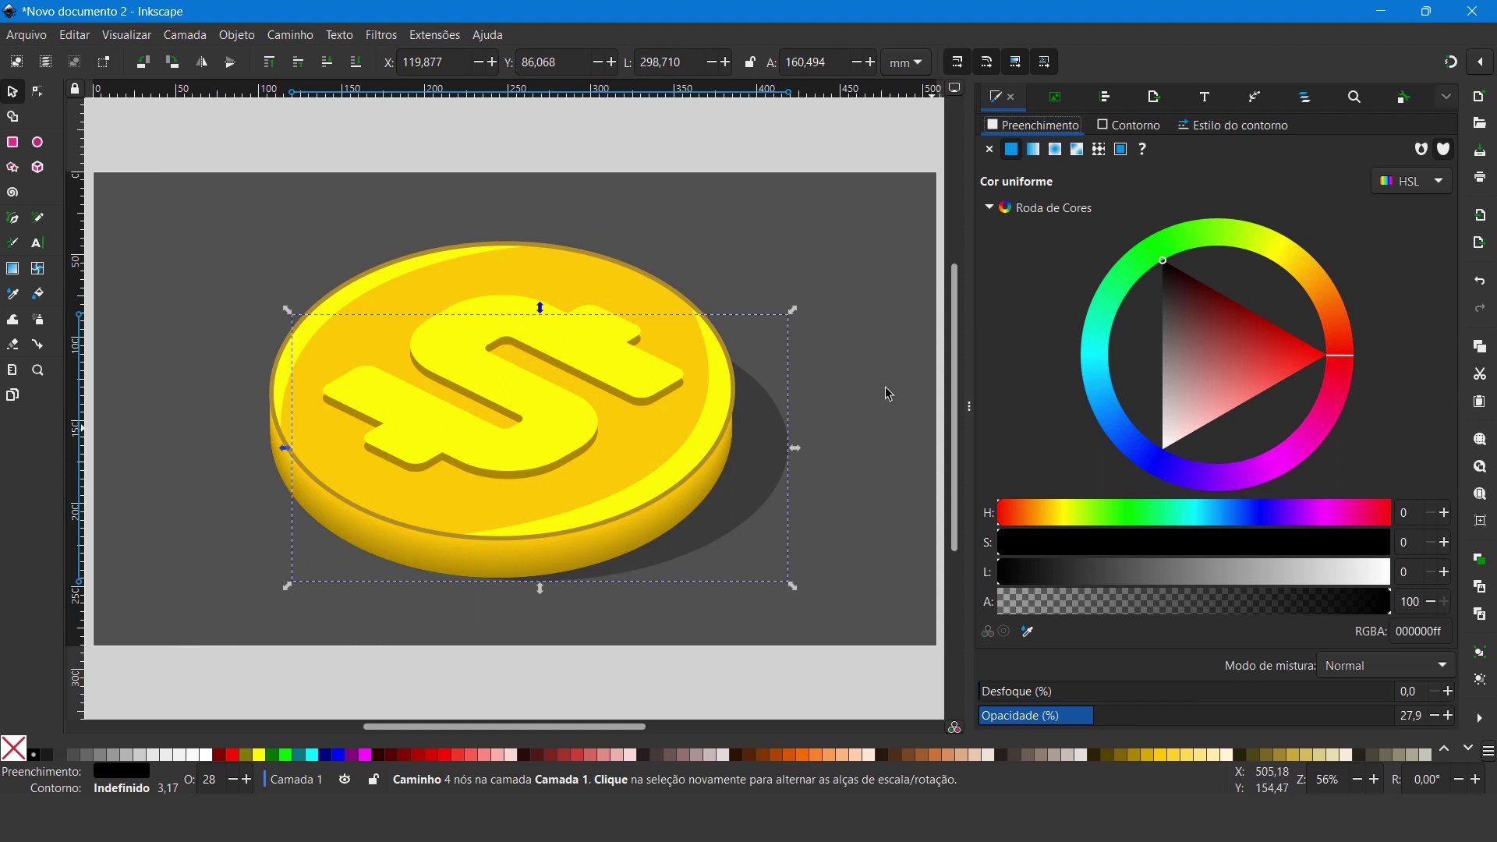
{"action": "mouse_move", "coordinate": [218, 179]}
{"action": "left_mouse_down"}
{"action": "mouse_move", "coordinate": [435, 489]}
{"action": "mouse_move", "coordinate": [872, 667]}
{"action": "left_mouse_up"}
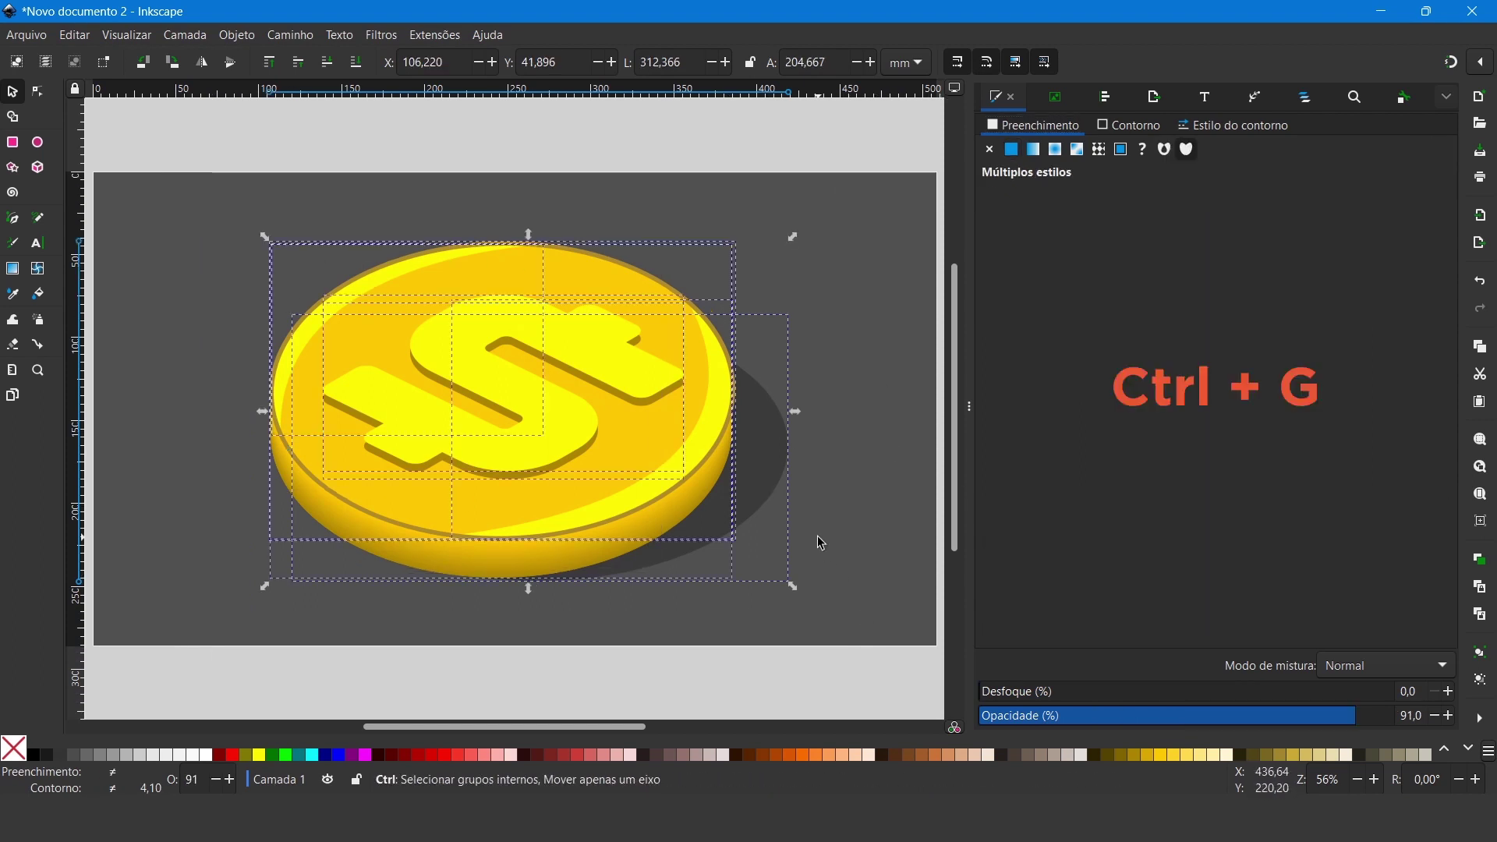
Step: Group all eight coin parts and shift the group slightly up and left
{"action": "key", "text": "ctrl+g"}
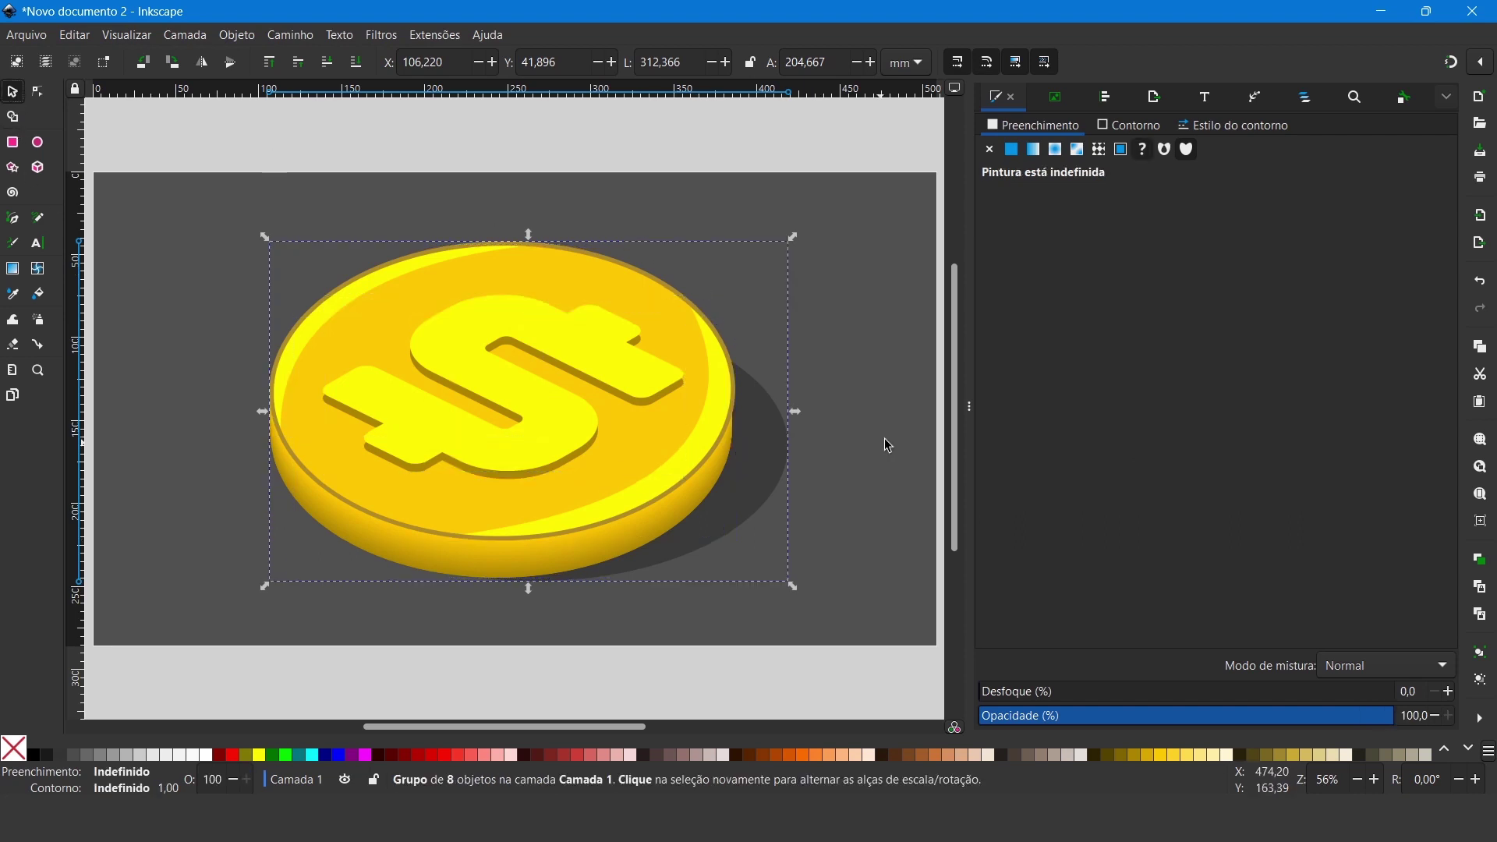
{"action": "left_click", "coordinate": [799, 474]}
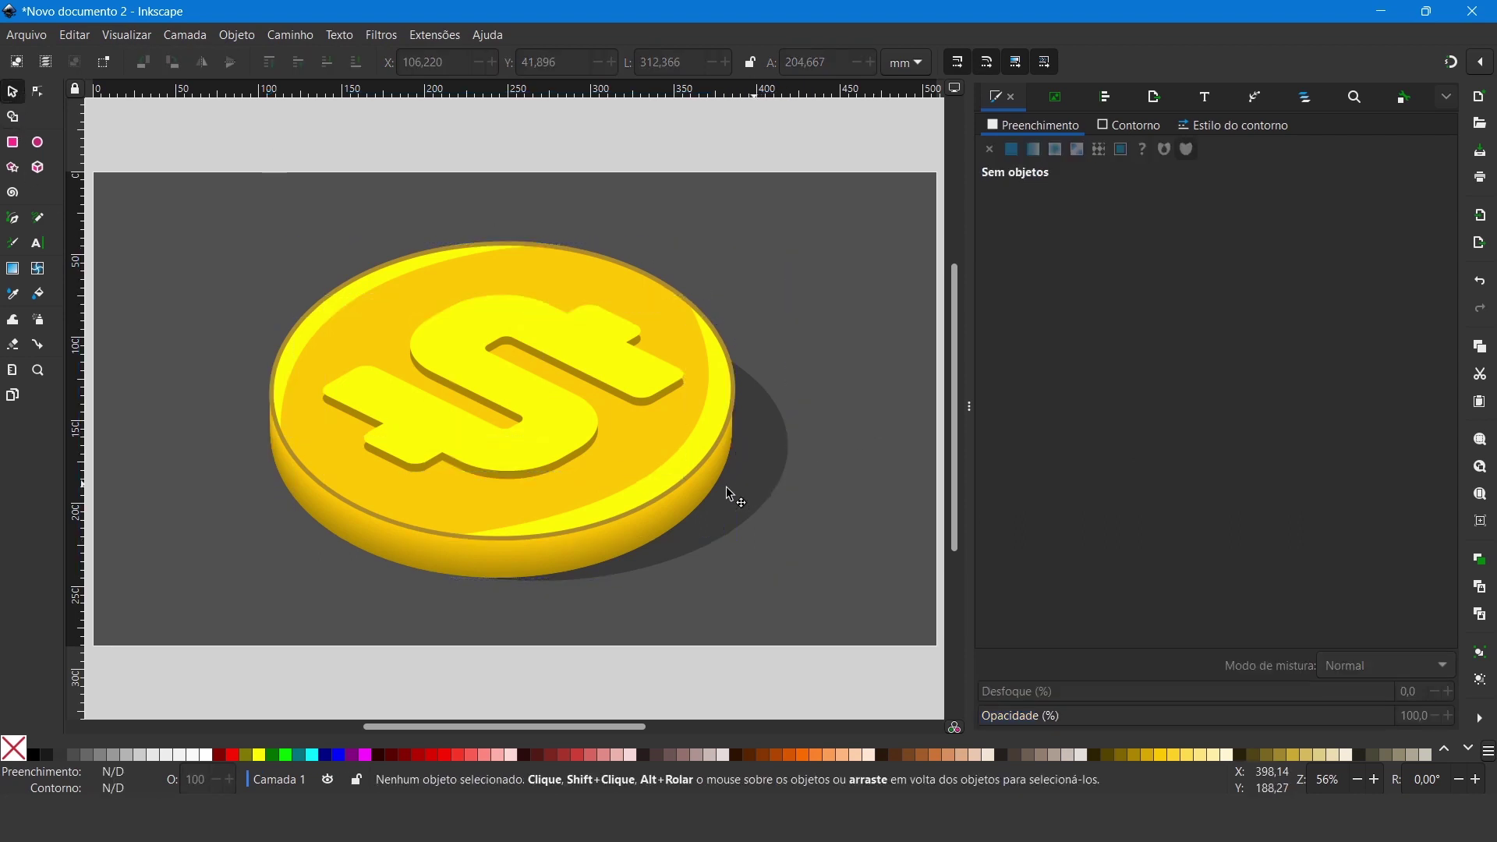
{"action": "left_click_drag", "start_coordinate": [754, 486], "coordinate": [795, 514]}
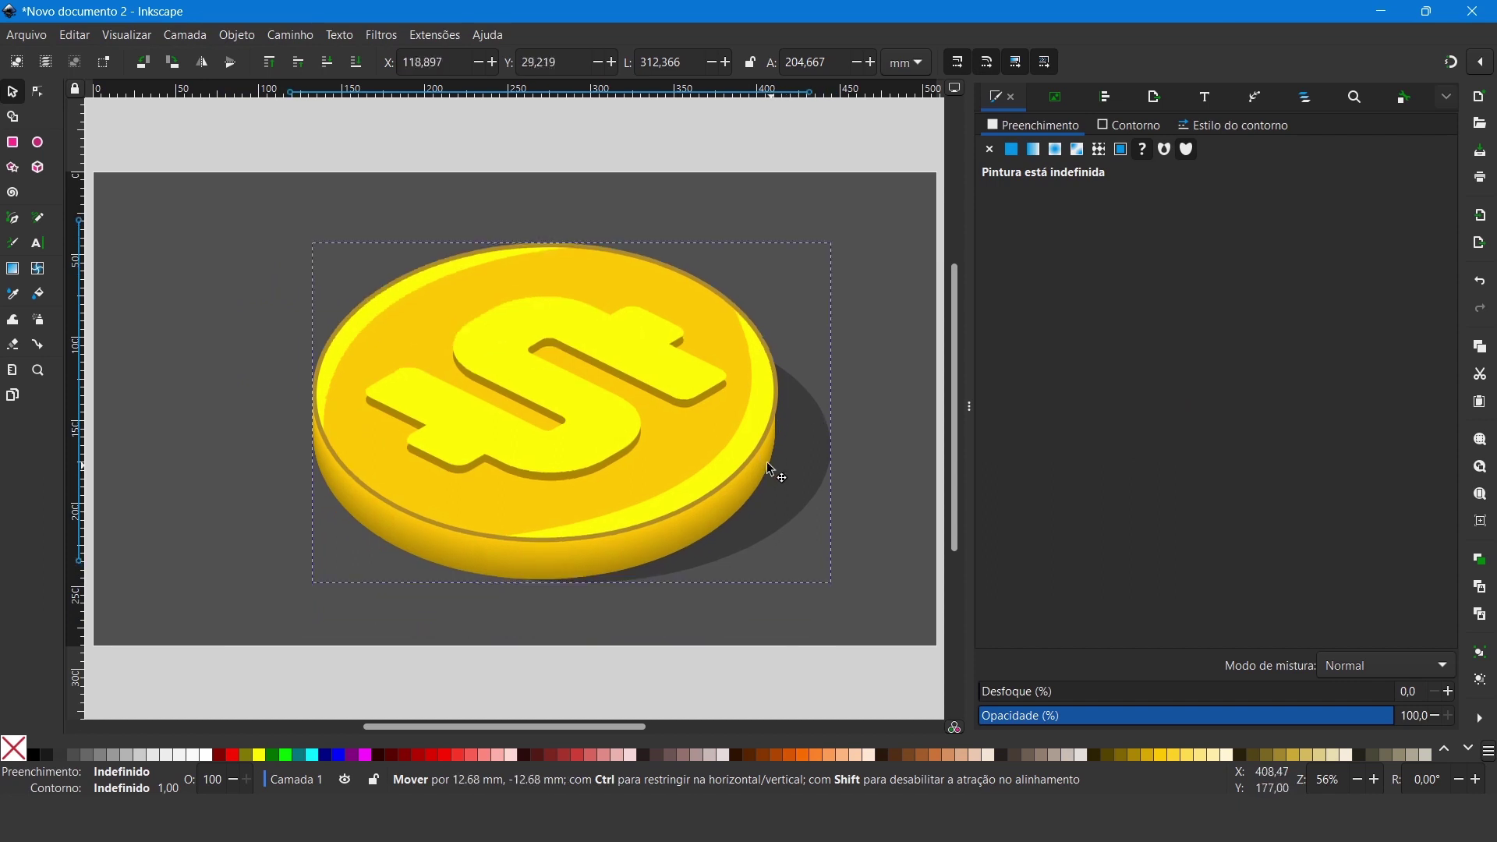
{"action": "left_click_drag", "start_coordinate": [795, 519], "coordinate": [822, 452]}
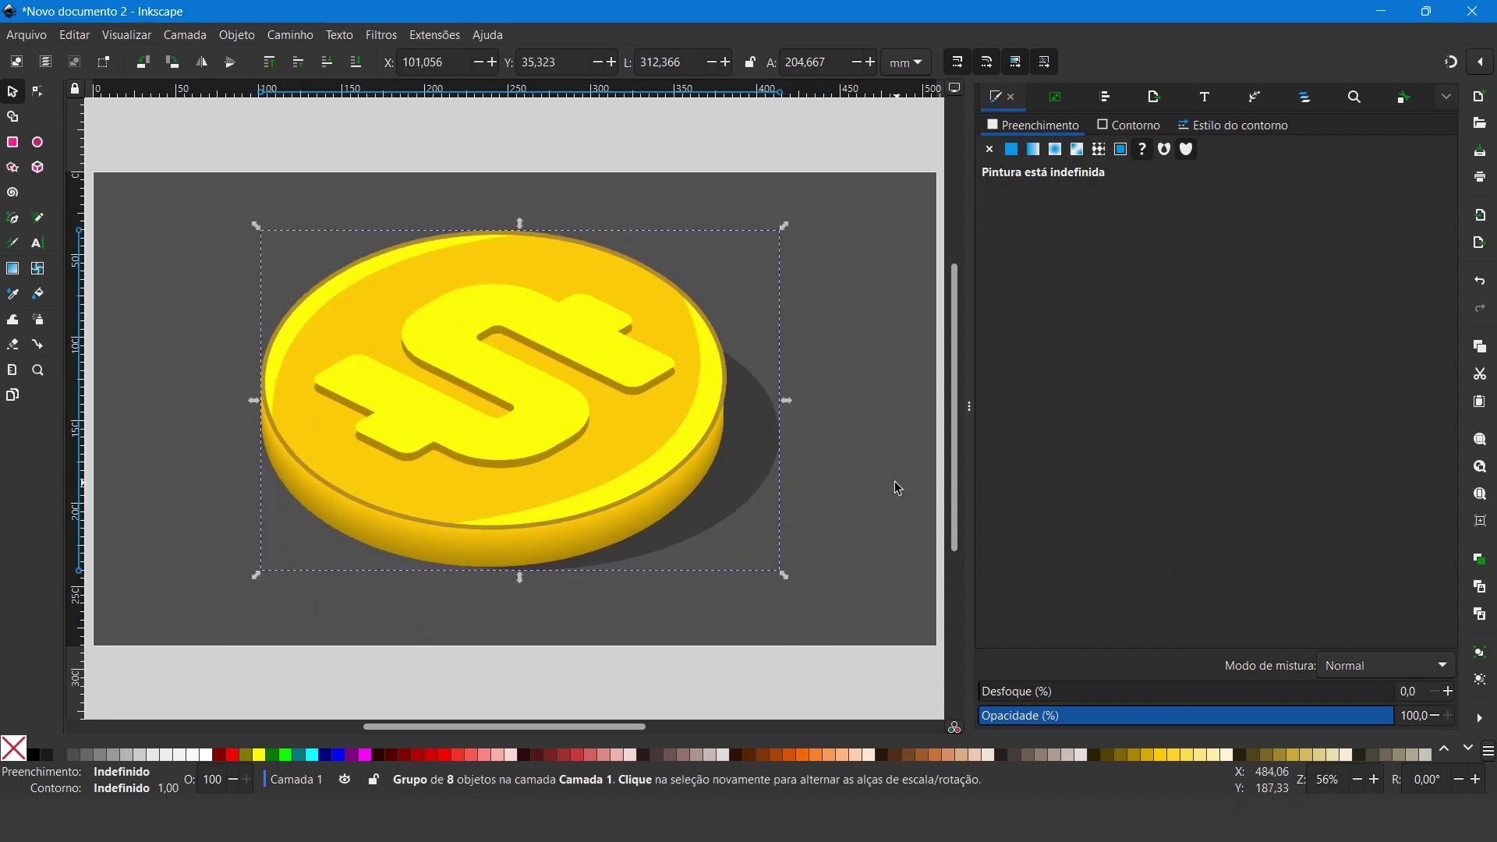
{"action": "left_click", "coordinate": [842, 507]}
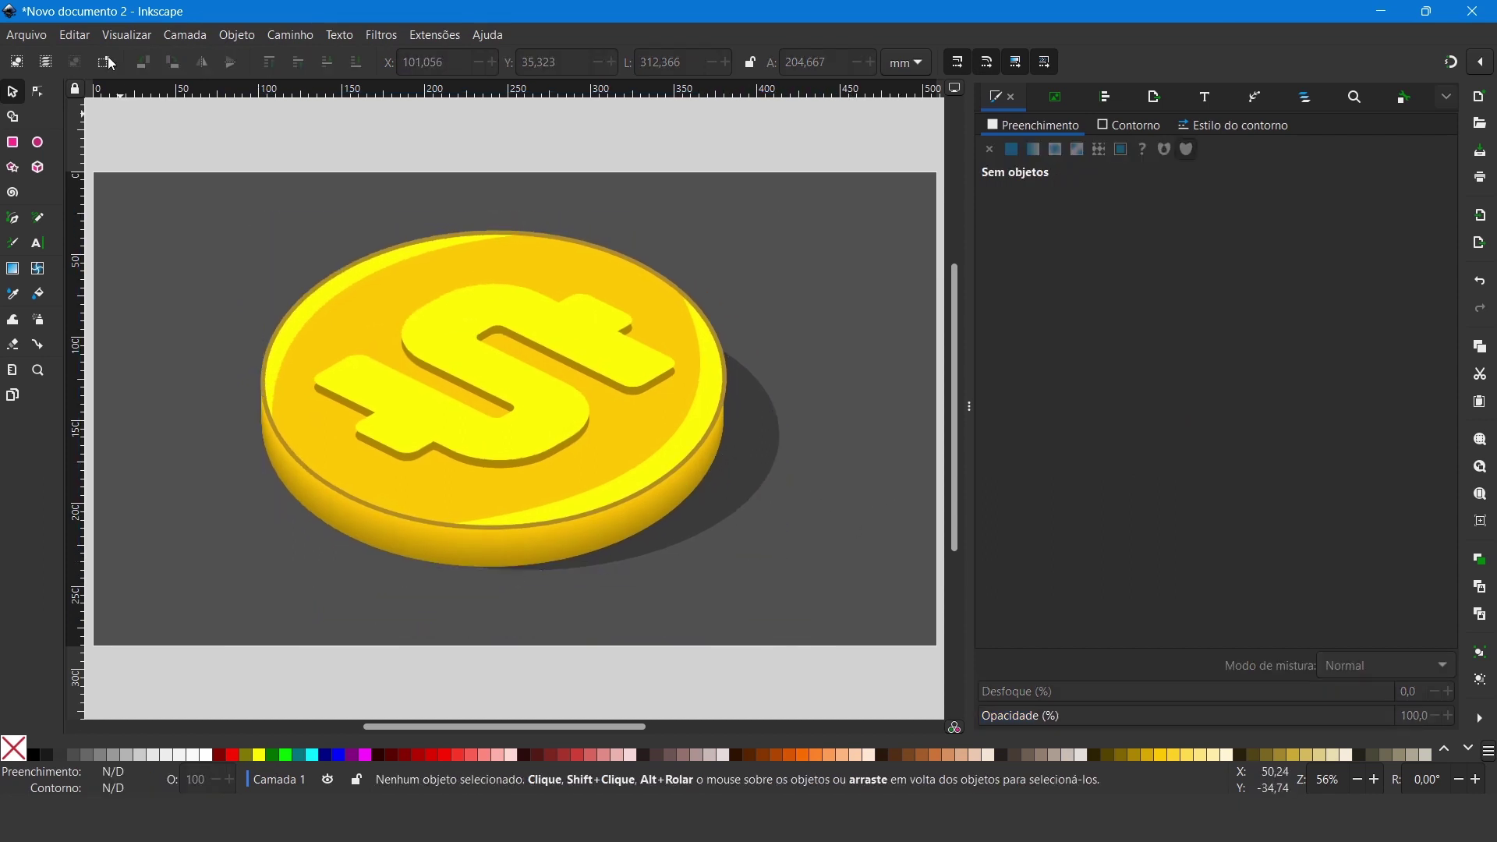
{"action": "left_click", "coordinate": [34, 39]}
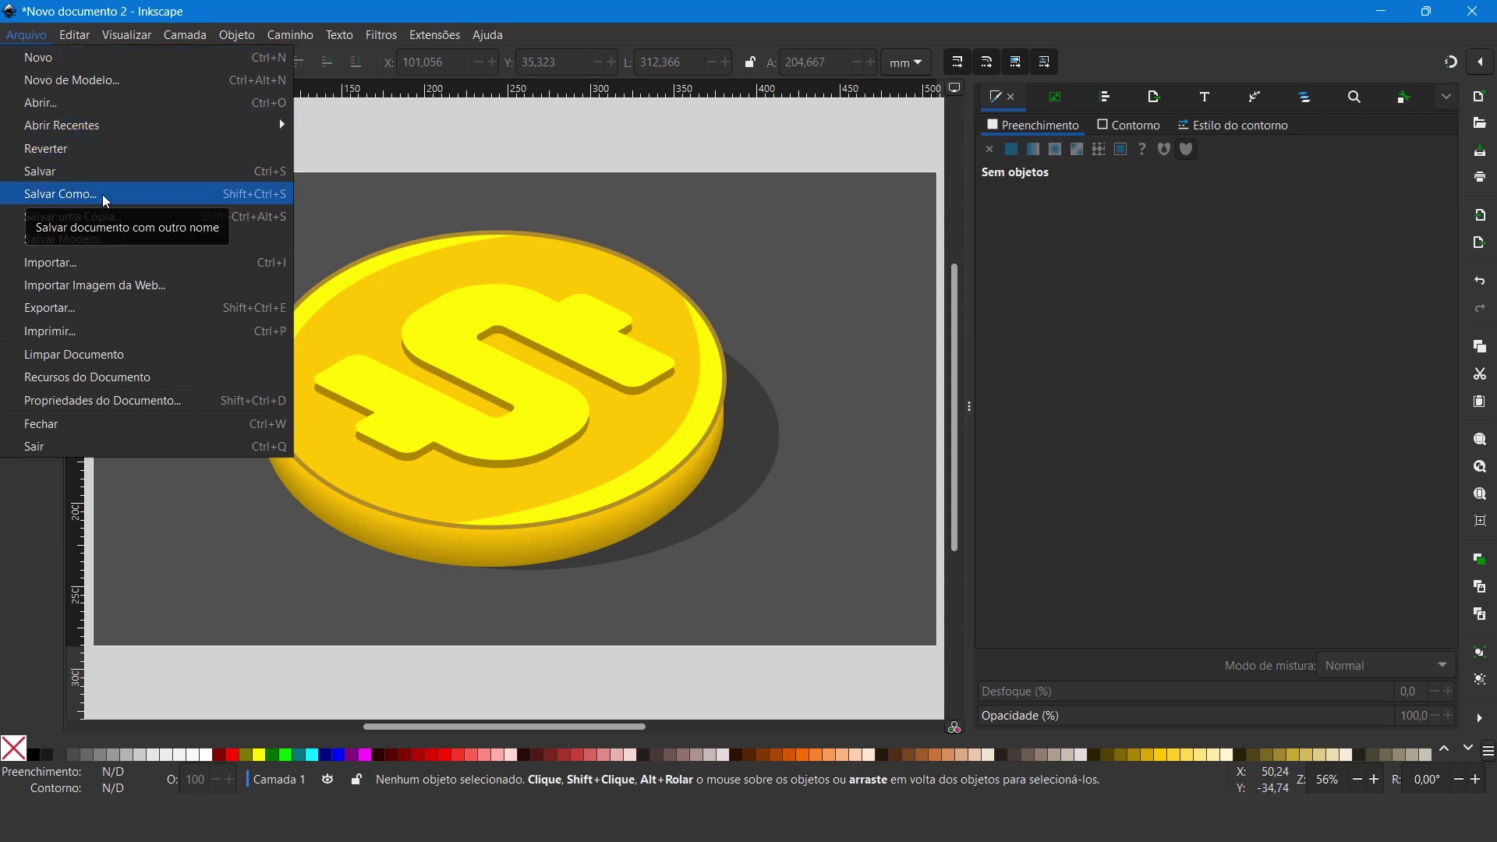
Step: Open the Export dialog showing the page at 1920 × 1080 px, 96 DPI
{"action": "left_click", "coordinate": [842, 336]}
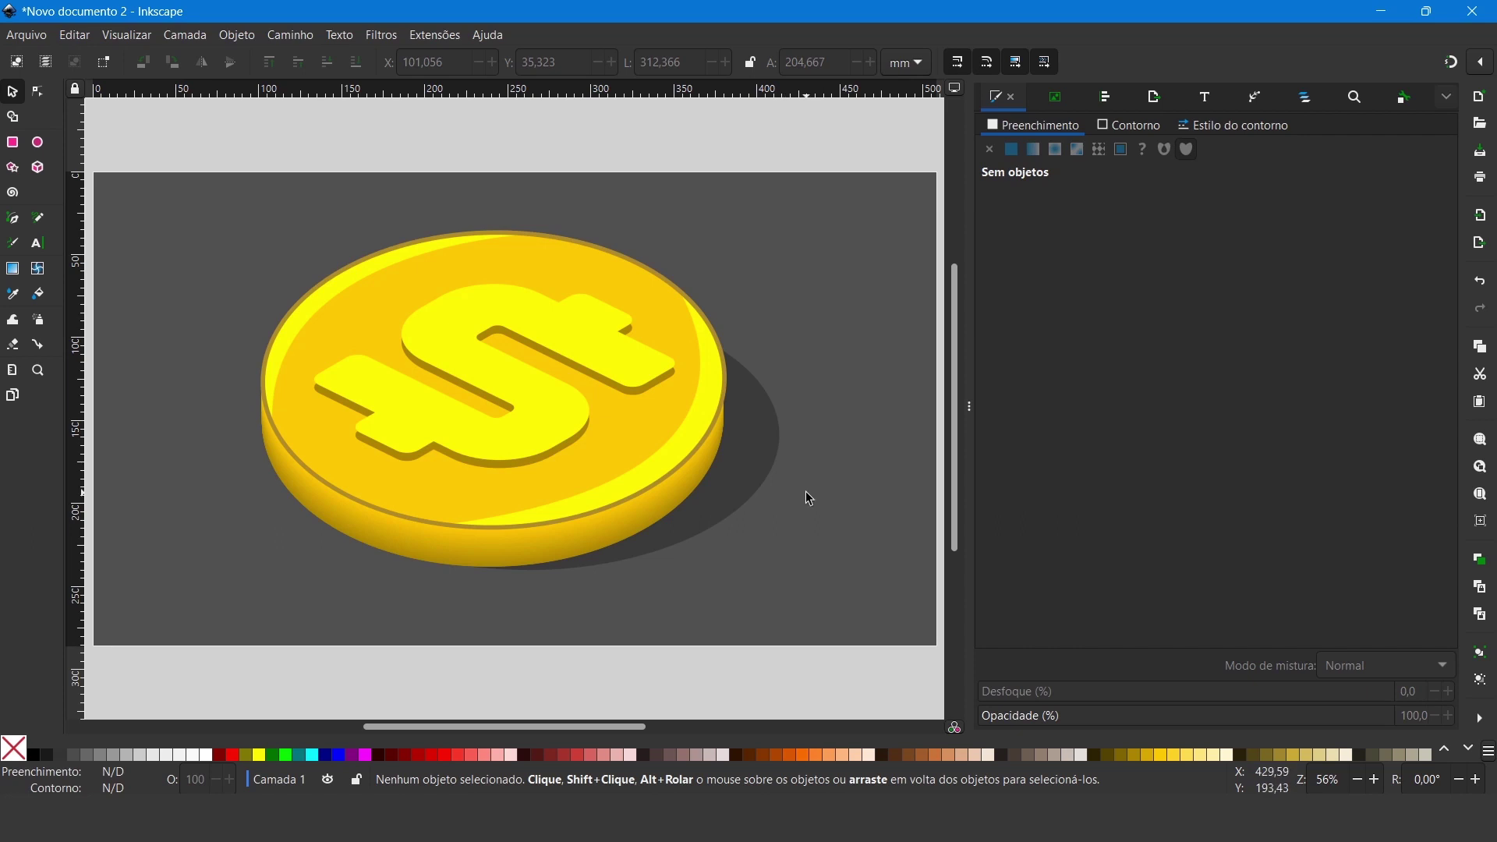
{"action": "left_click", "coordinate": [27, 35]}
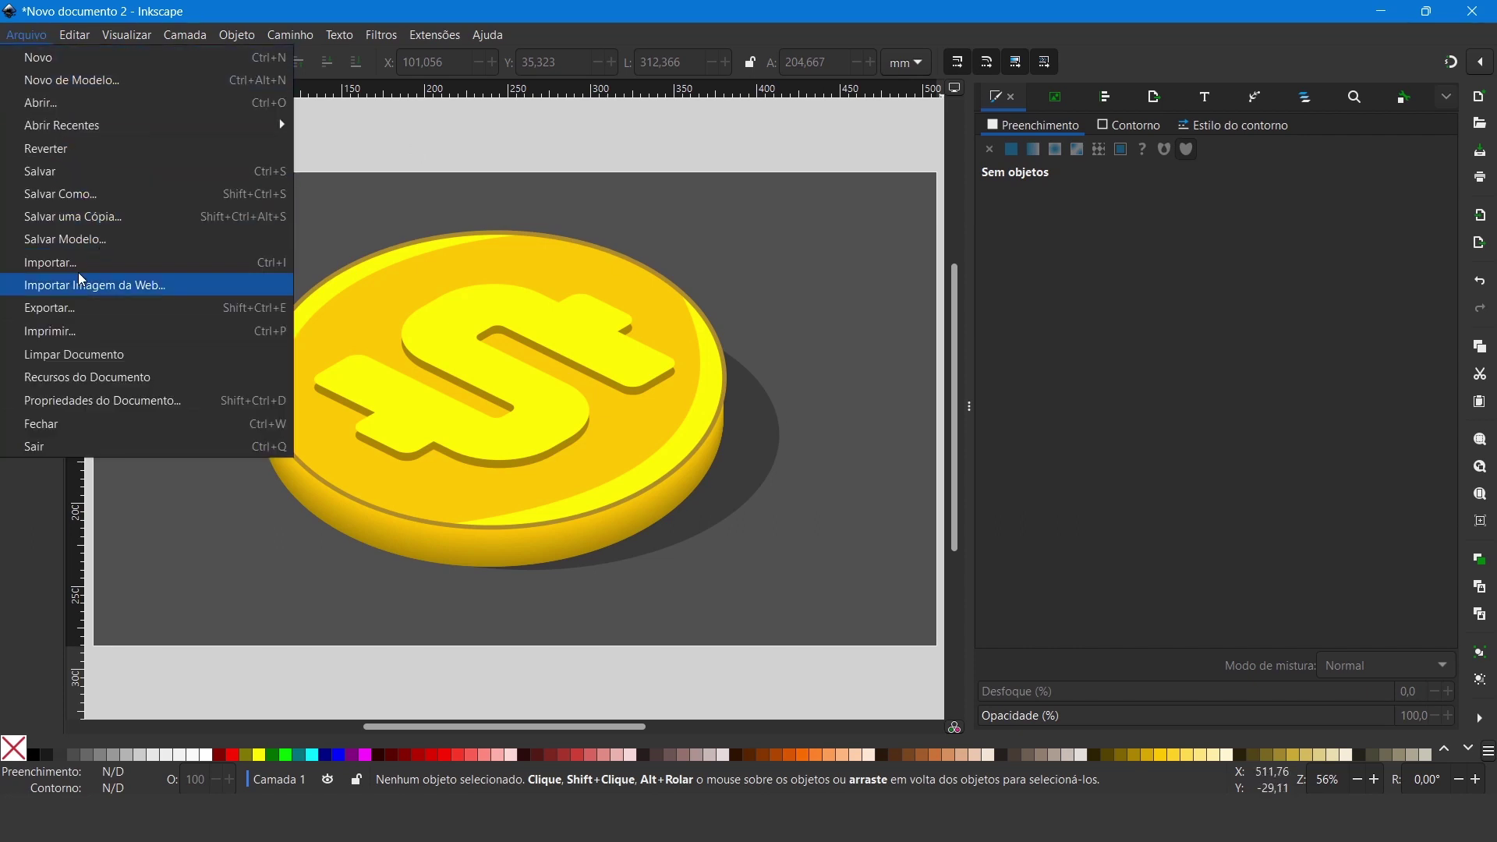
{"action": "left_click", "coordinate": [78, 312]}
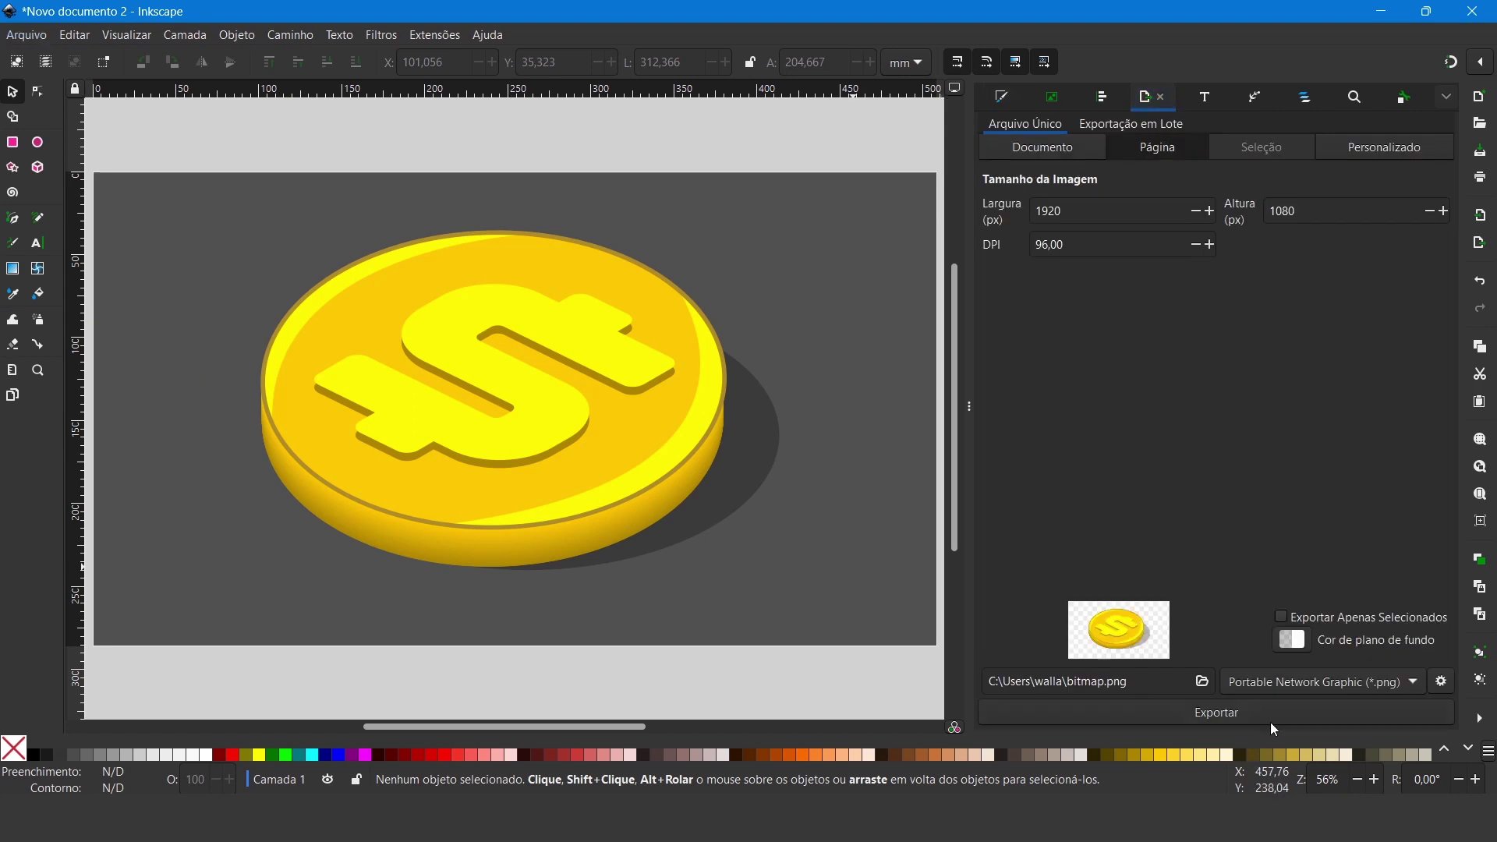
Step: Choose PNG as the export format and nudge the coin group to X 105.751, Y 42.365
{"action": "left_click", "coordinate": [1415, 684]}
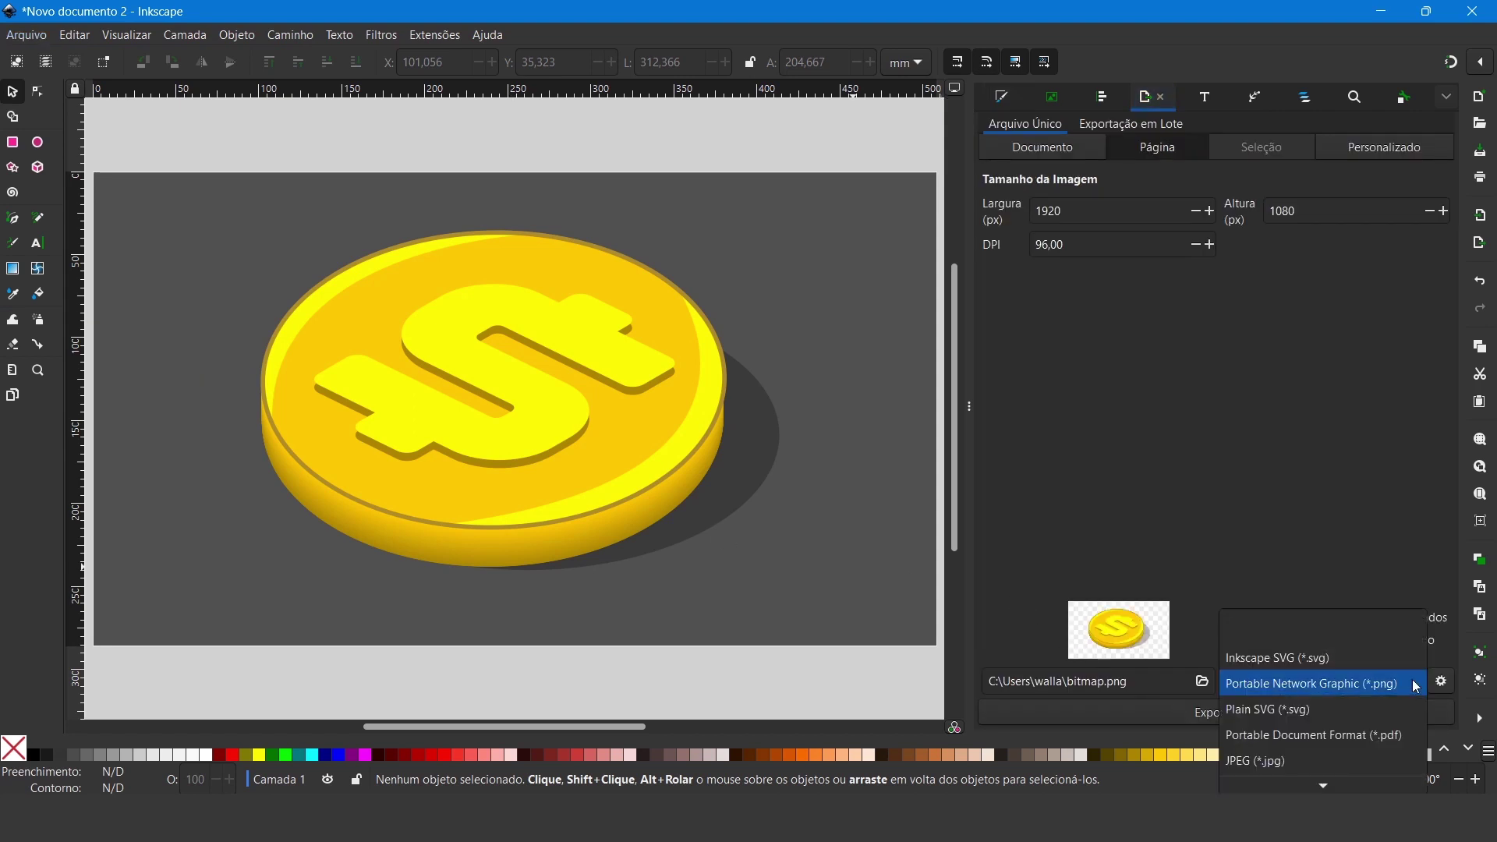
{"action": "left_click", "coordinate": [1290, 686]}
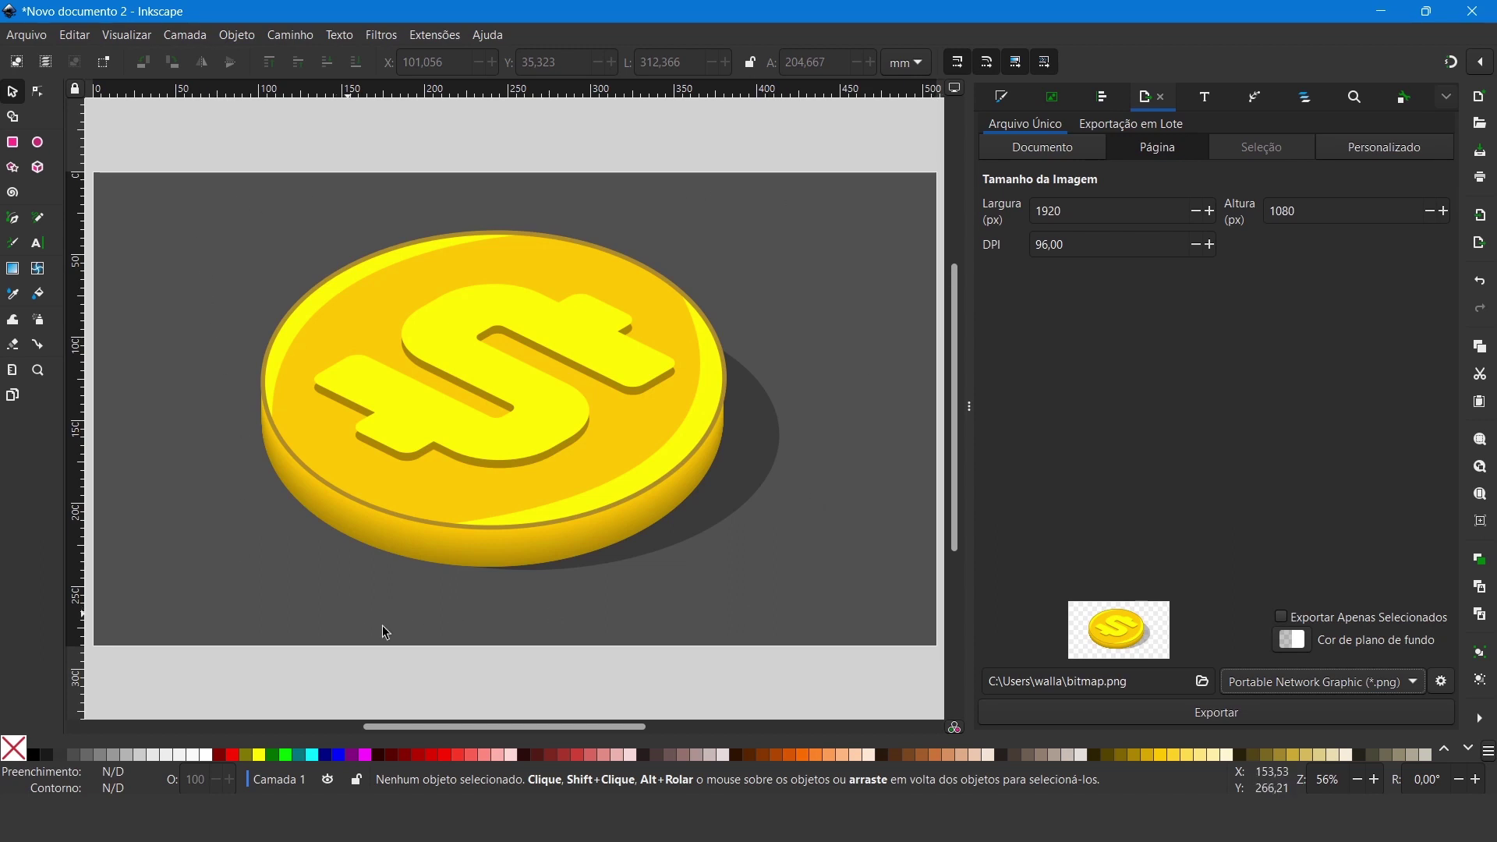
{"action": "mouse_move", "coordinate": [574, 498]}
{"action": "left_mouse_down"}
{"action": "mouse_move", "coordinate": [631, 520]}
{"action": "mouse_move", "coordinate": [665, 633]}
{"action": "left_mouse_up"}
{"action": "left_click_drag", "start_coordinate": [624, 518], "coordinate": [629, 509]}
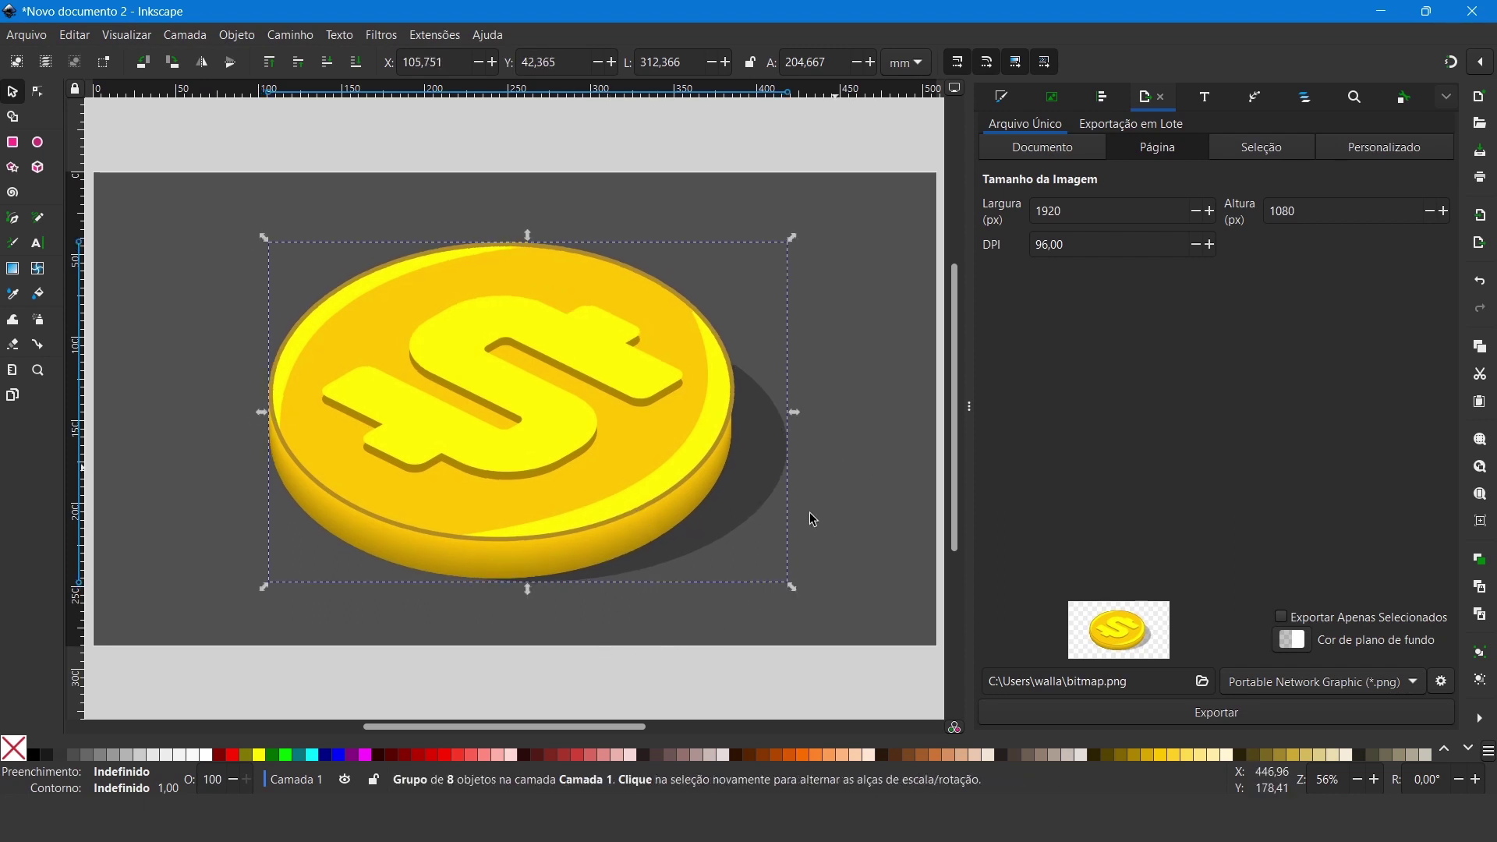